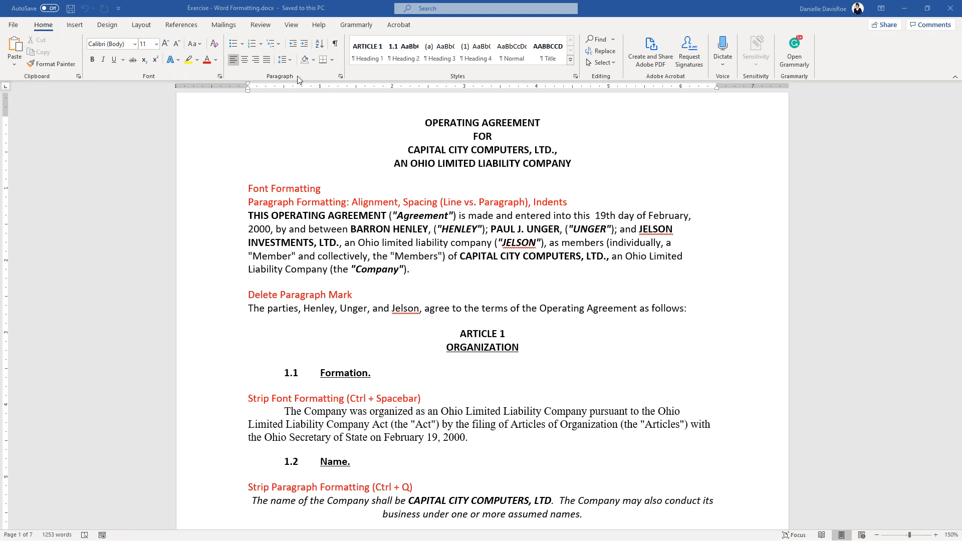
# - Turn on Show/Hide ¶ to reveal paragraph marks, spaces and tab arrows in the agreement
pyautogui.click(335, 46)
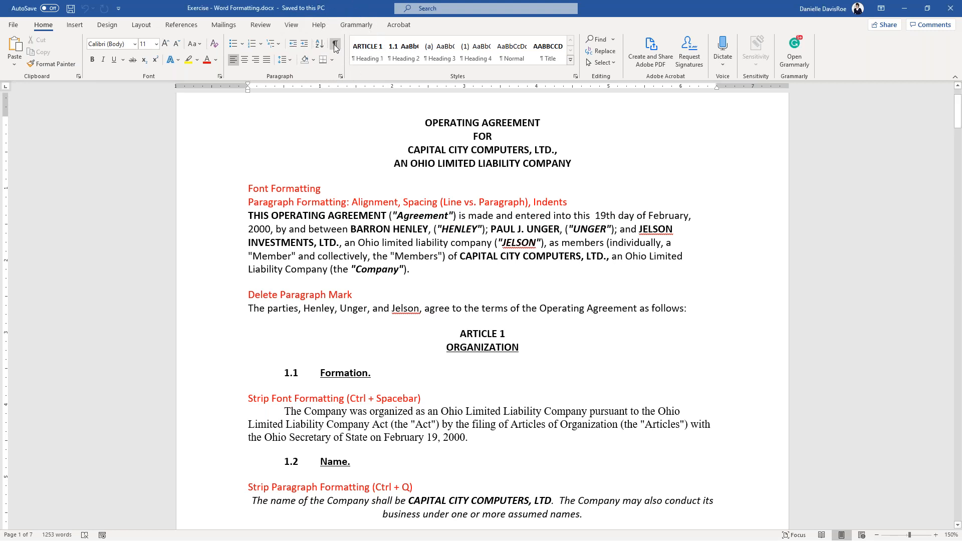
pyautogui.click(335, 46)
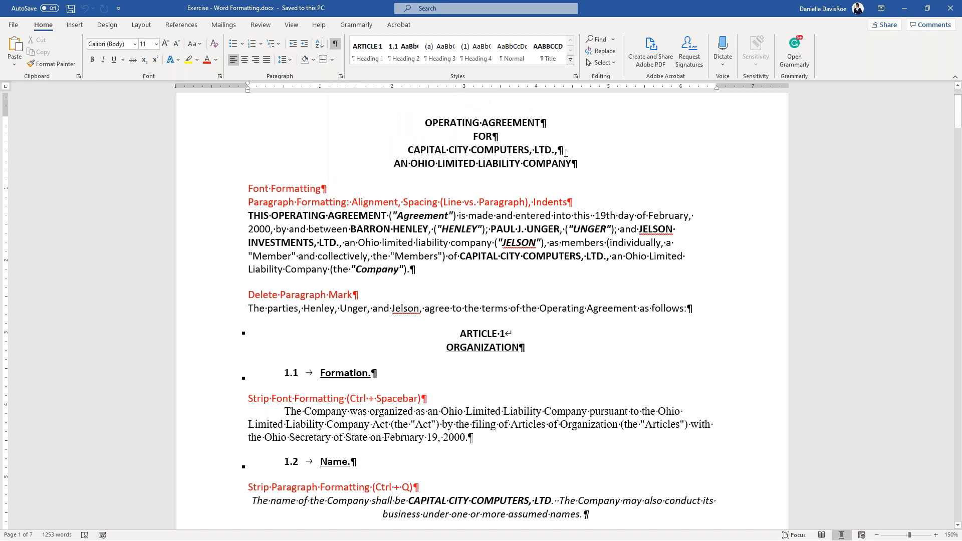
pyautogui.scroll(9, 565, 152)
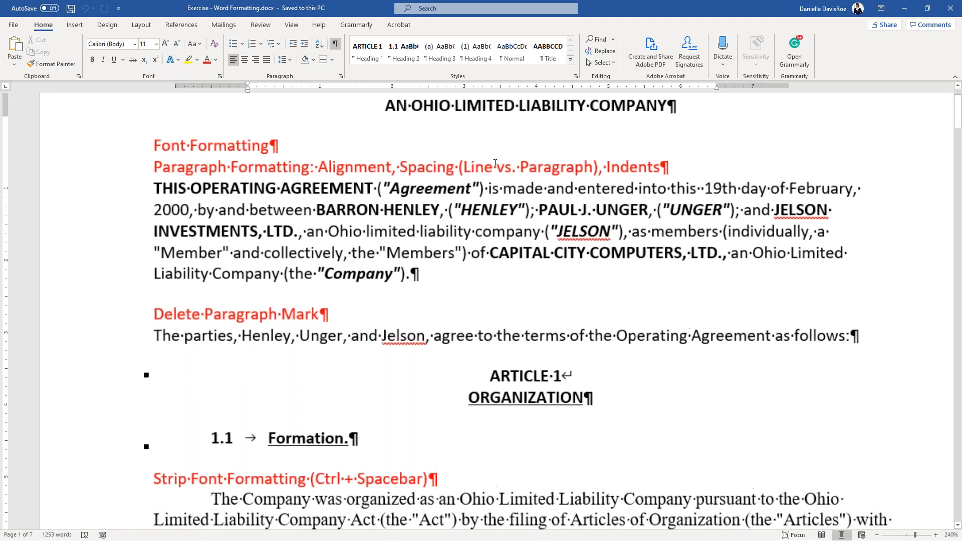
pyautogui.scroll(12, 495, 164)
pyautogui.moveTo(467, 182); pyautogui.dragTo(459, 182)
pyautogui.scroll(-6, 507, 235)
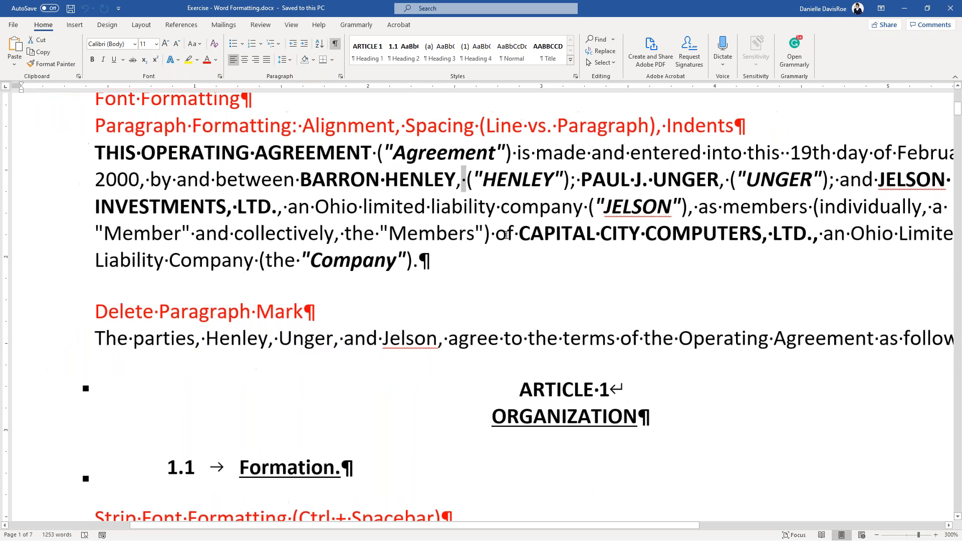
pyautogui.moveTo(609, 390); pyautogui.dragTo(627, 391)
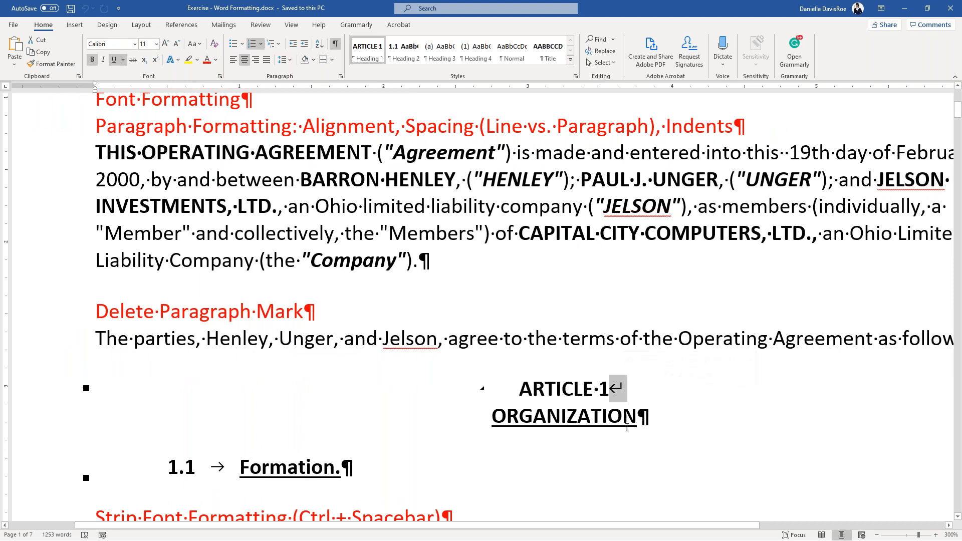
pyautogui.press('ctrl')
pyautogui.press('ctrl')
pyautogui.scroll(-6, 576, 291)
pyautogui.scroll(-5, 565, 281)
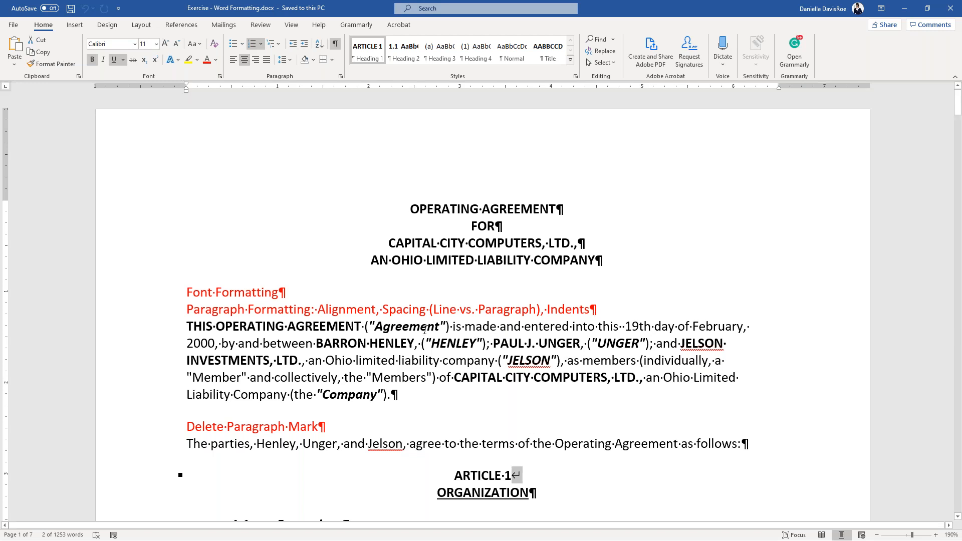
pyautogui.scroll(-3, 423, 331)
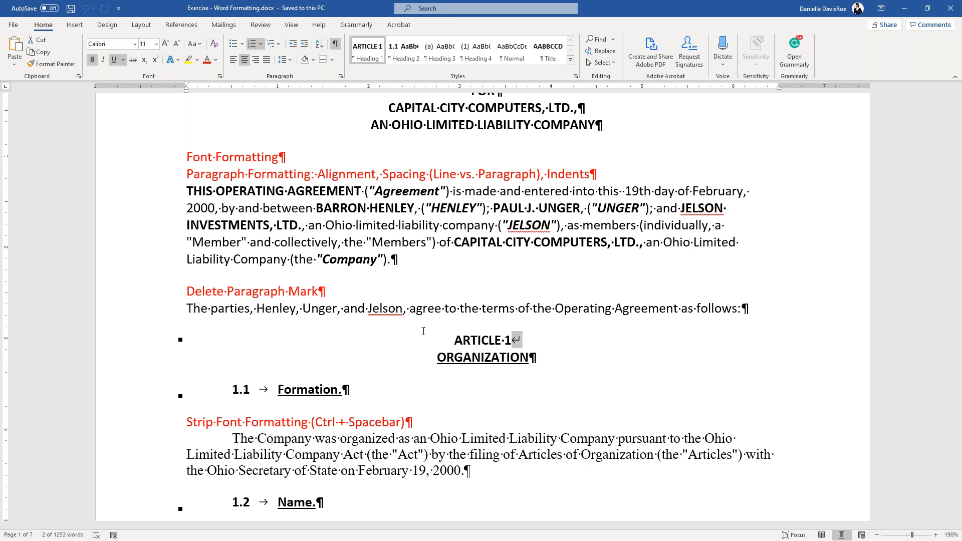
pyautogui.press('ctrl')
pyautogui.press('ctrl')
pyautogui.press('ctrl')
pyautogui.press('ctrl')
pyautogui.press('ctrl')
pyautogui.press('ctrl')
pyautogui.press('ctrl')
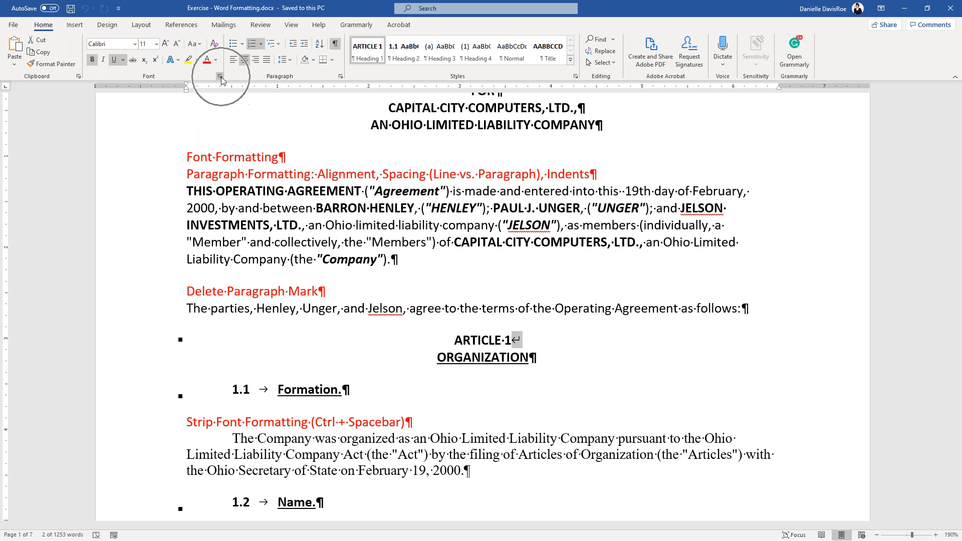
pyautogui.press('ctrl')
pyautogui.press('ctrl')
pyautogui.press('ctrl')
pyautogui.press('ctrl')
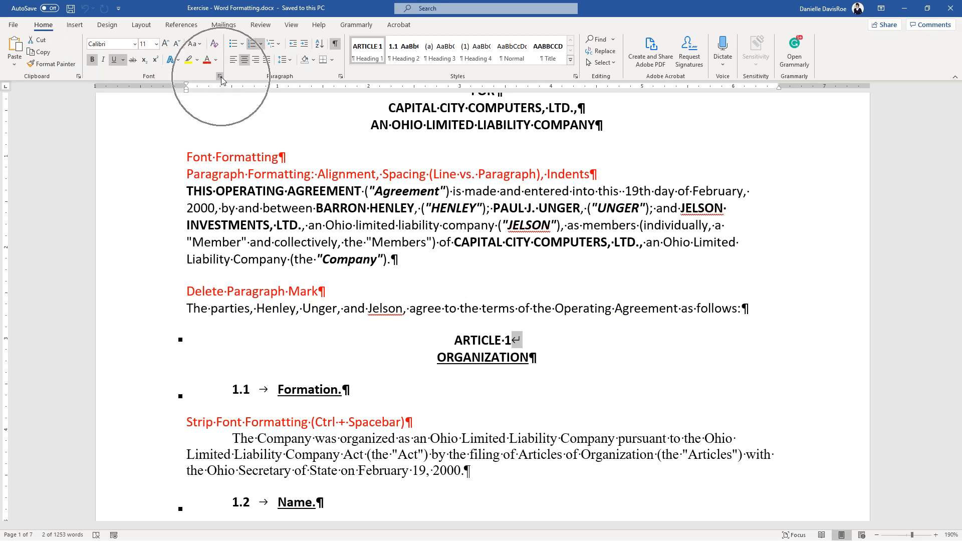
pyautogui.press('ctrl')
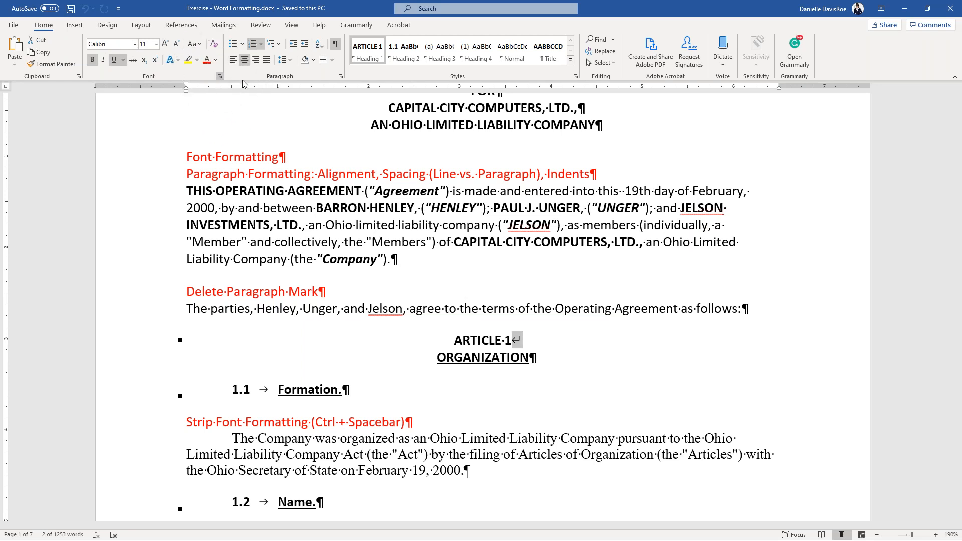
pyautogui.rightClick(292, 210)
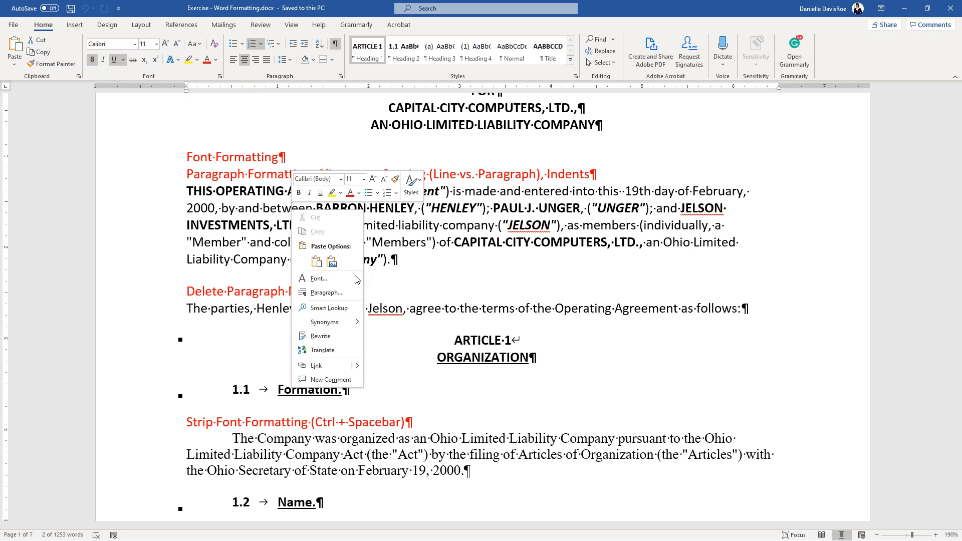
pyautogui.press('Escape')
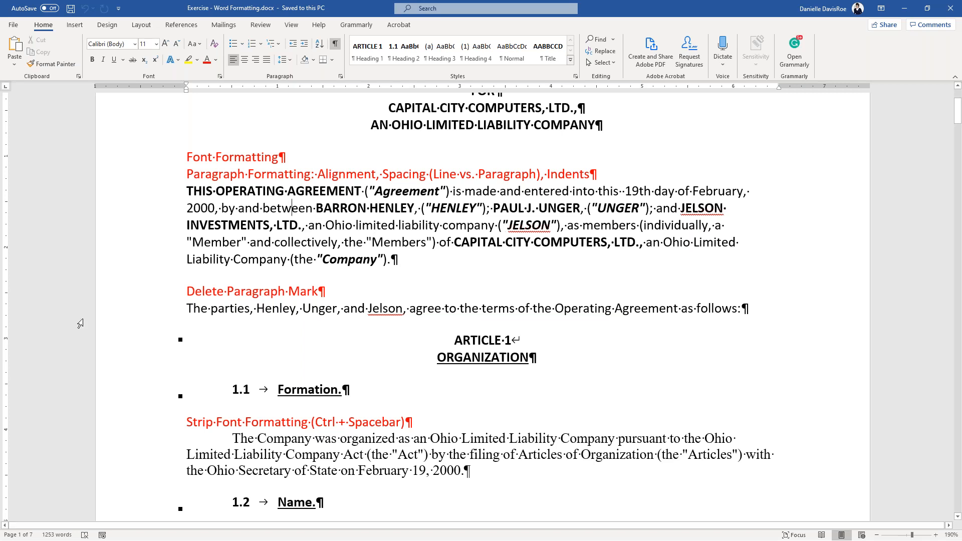
pyautogui.moveTo(371, 242); pyautogui.dragTo(426, 242)
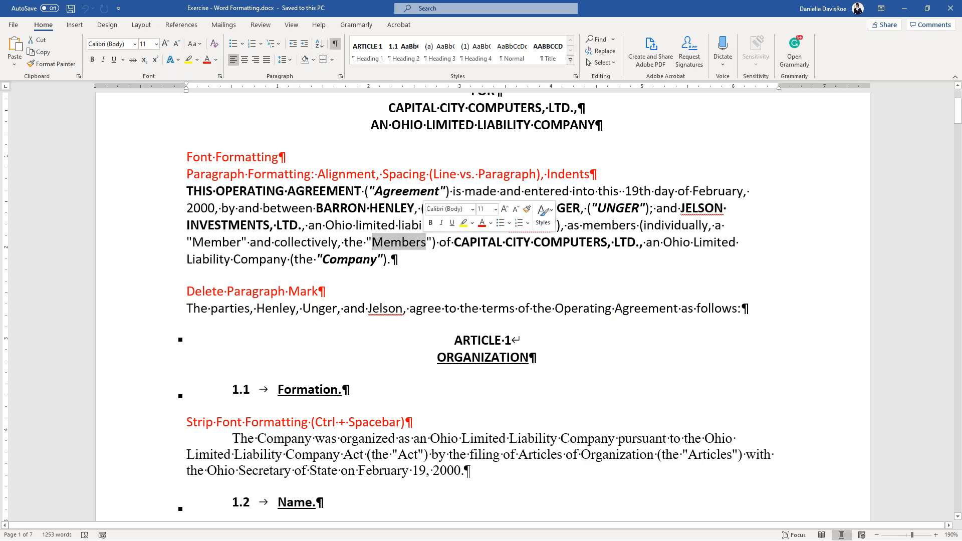
pyautogui.click(426, 243)
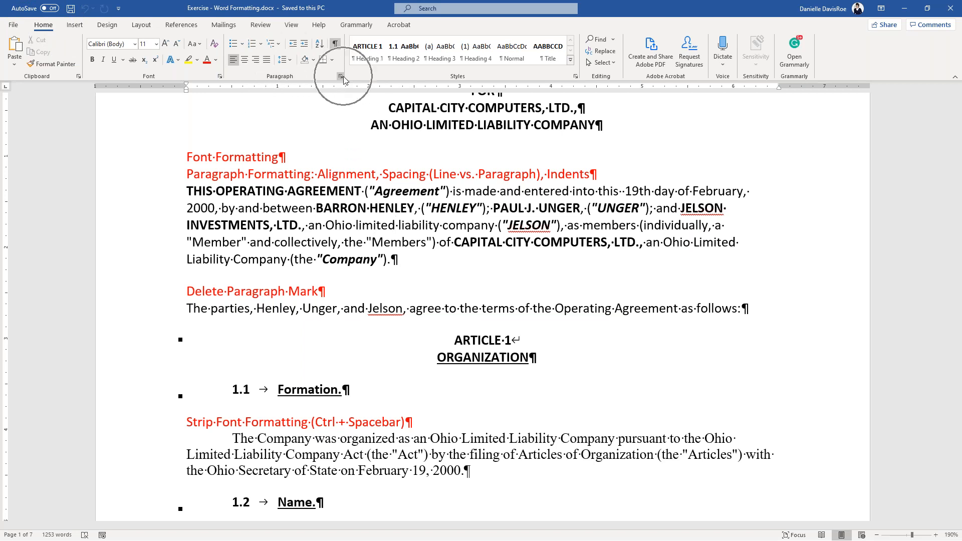
pyautogui.rightClick(406, 219)
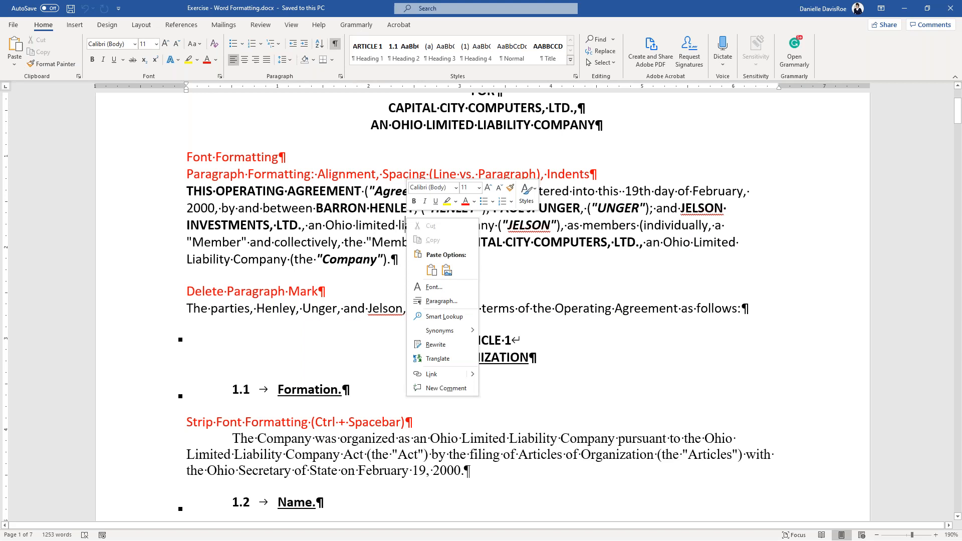
pyautogui.click(383, 261)
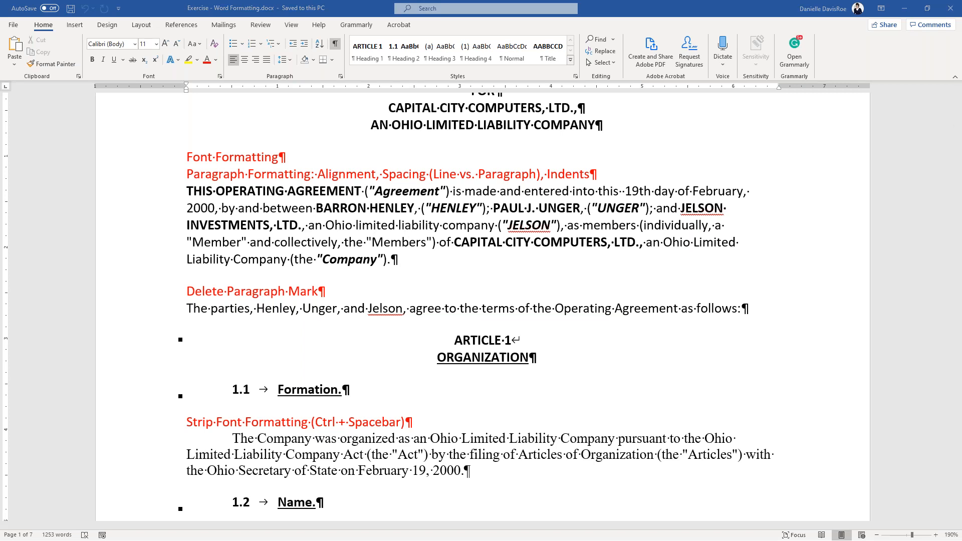
pyautogui.hotkey('alt', 'Tab')
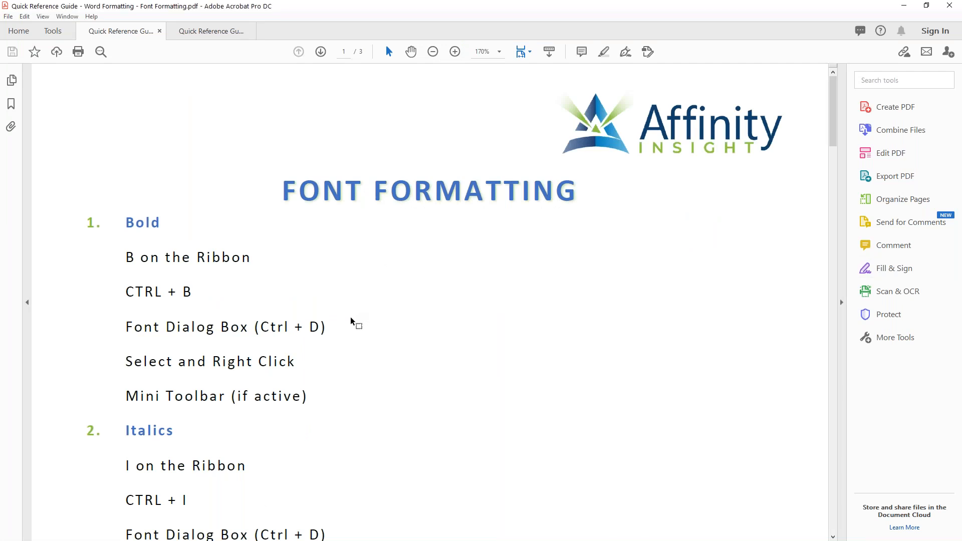
pyautogui.scroll(-3, 350, 320)
pyautogui.scroll(1, 349, 320)
pyautogui.scroll(-2, 348, 318)
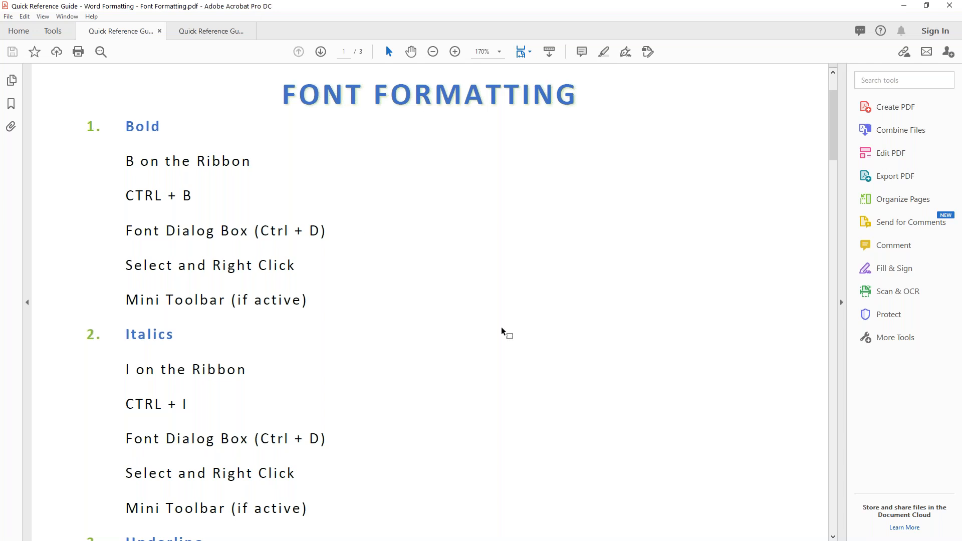
pyautogui.moveTo(125, 161); pyautogui.dragTo(255, 160)
pyautogui.moveTo(118, 194); pyautogui.dragTo(192, 195)
pyautogui.moveTo(126, 229); pyautogui.dragTo(326, 237)
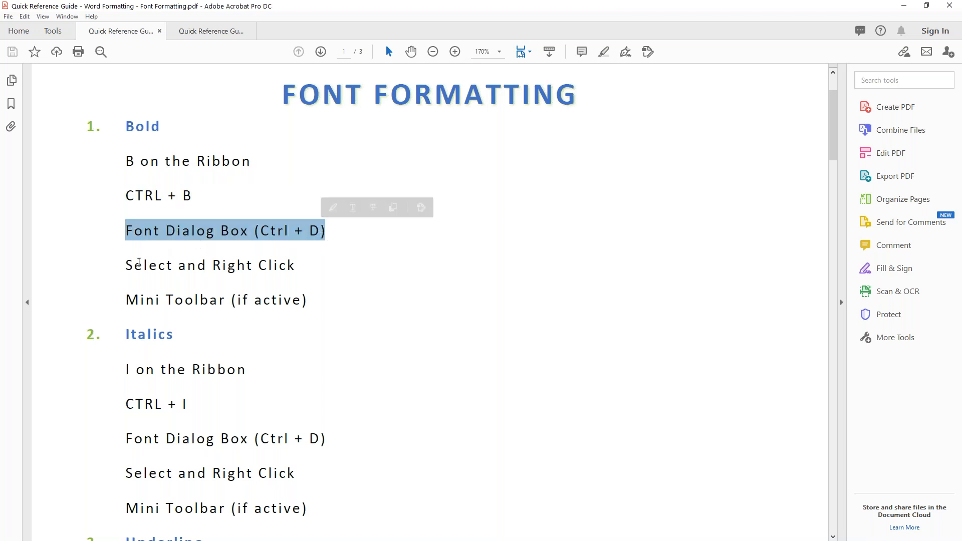
pyautogui.moveTo(126, 264); pyautogui.dragTo(301, 267)
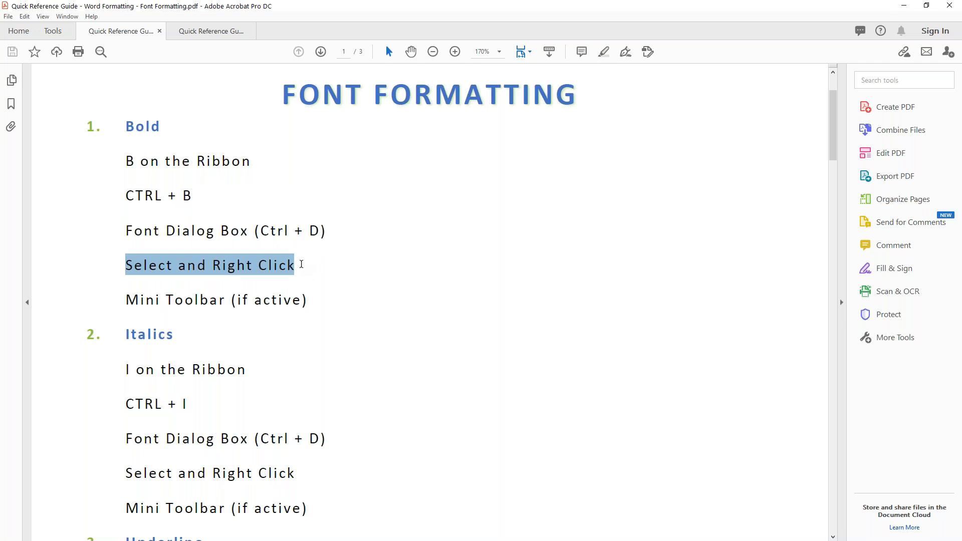
pyautogui.moveTo(126, 300); pyautogui.dragTo(293, 300)
pyautogui.scroll(-5, 301, 306)
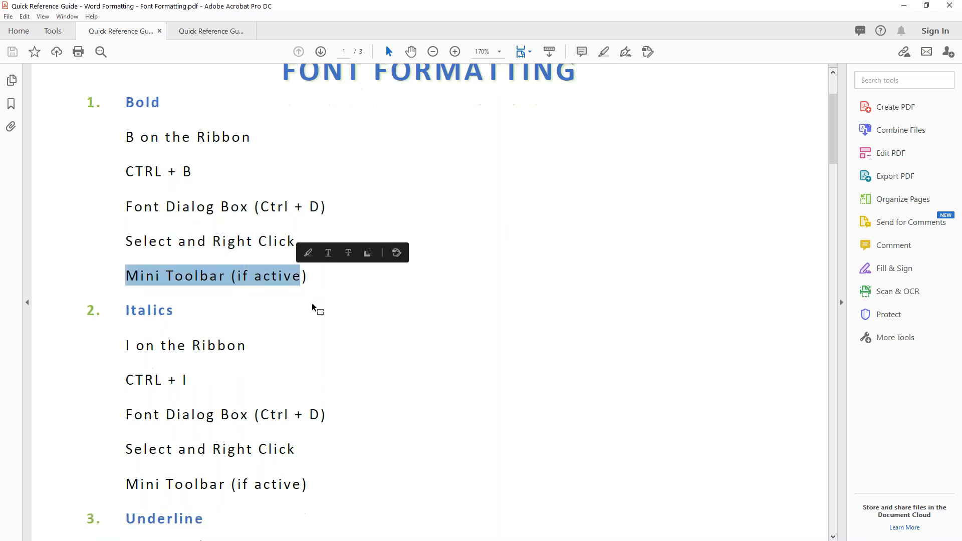
pyautogui.scroll(-18, 337, 353)
pyautogui.scroll(-20, 337, 347)
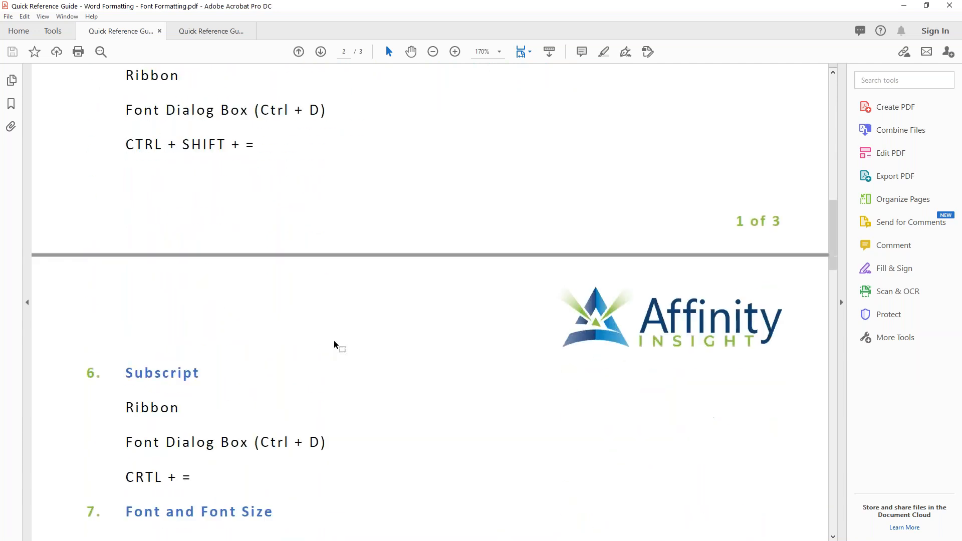
pyautogui.scroll(-20, 342, 328)
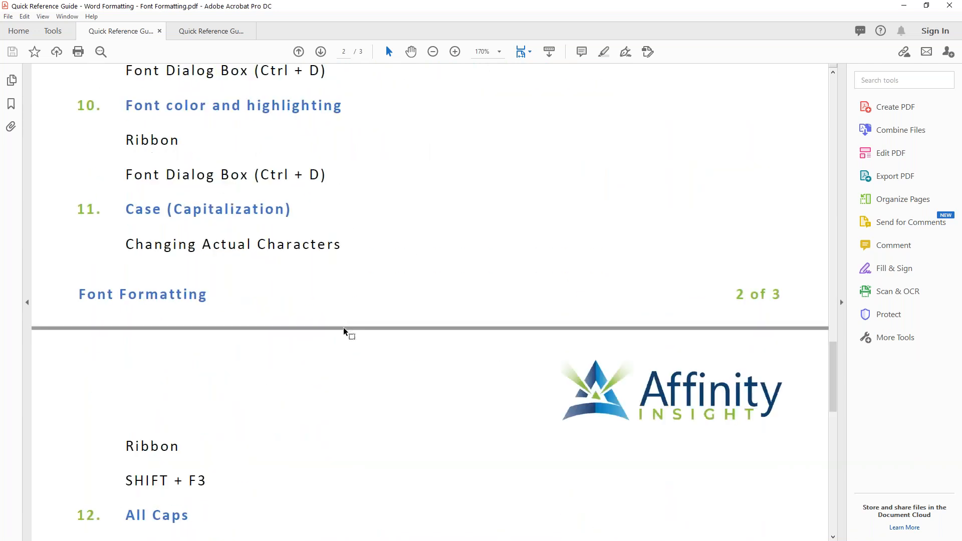
pyautogui.scroll(7, 339, 331)
pyautogui.scroll(20, 336, 323)
pyautogui.scroll(20, 316, 294)
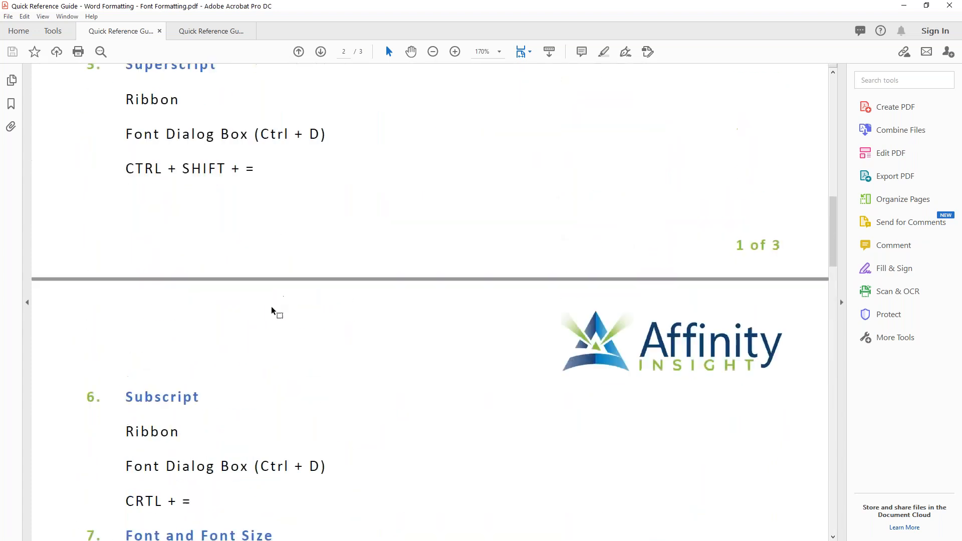
pyautogui.scroll(2, 296, 326)
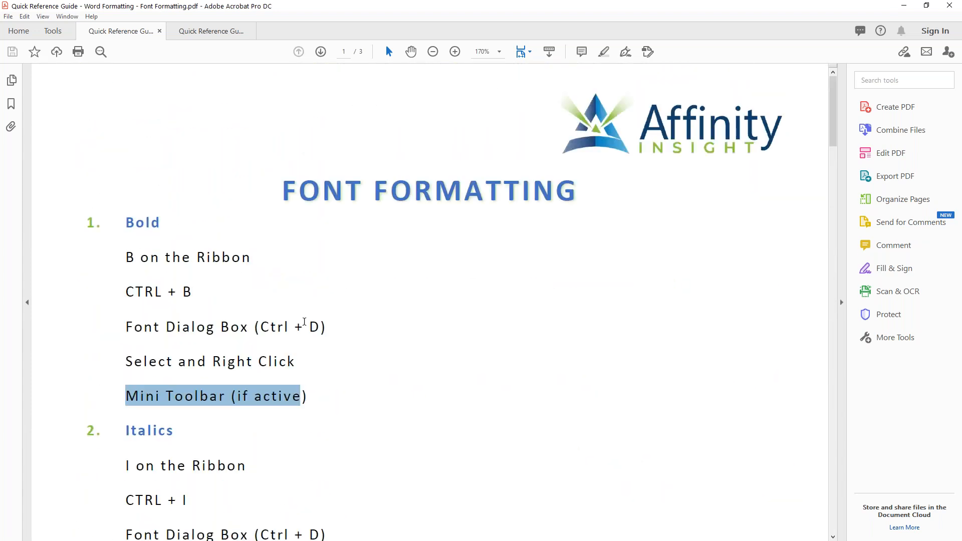
pyautogui.click(904, 7)
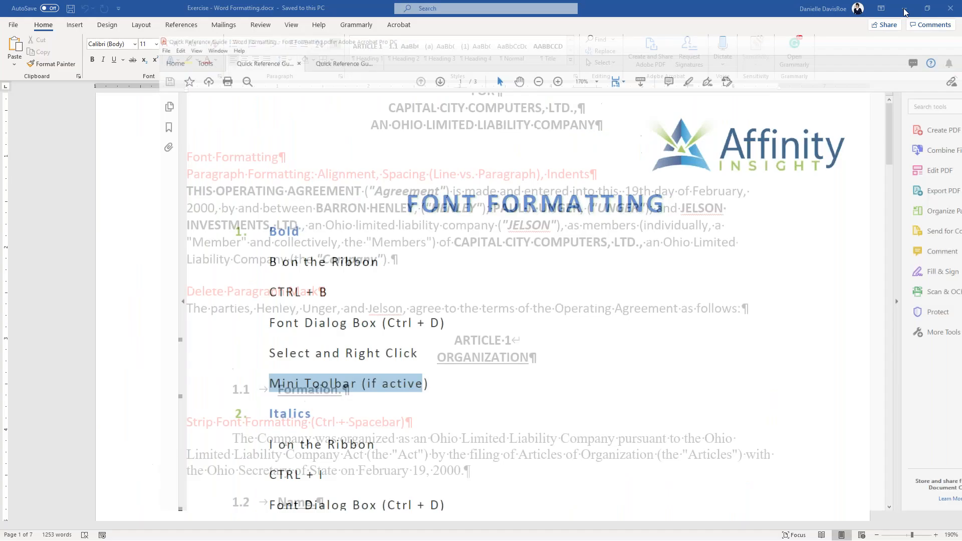
# - Set the THIS OPERATING AGREEMENT paragraph to Times New Roman 12 pt without bold
pyautogui.click(414, 273)
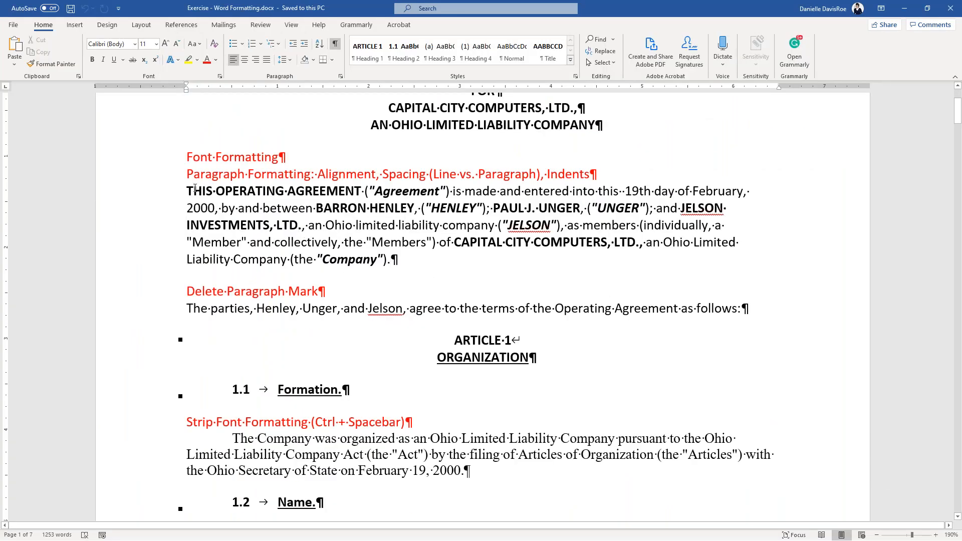
pyautogui.moveTo(189, 191); pyautogui.dragTo(395, 259)
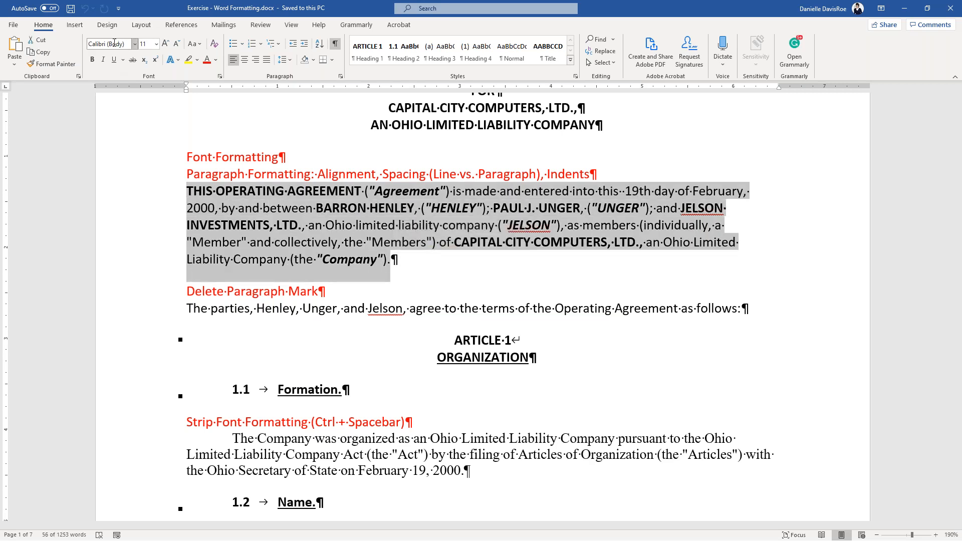
pyautogui.click(134, 43)
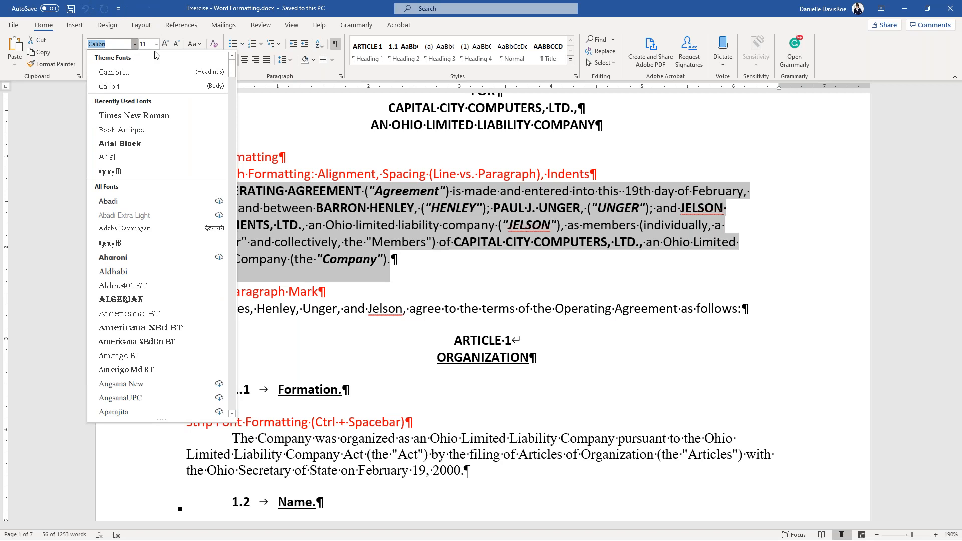
pyautogui.click(148, 114)
pyautogui.click(156, 44)
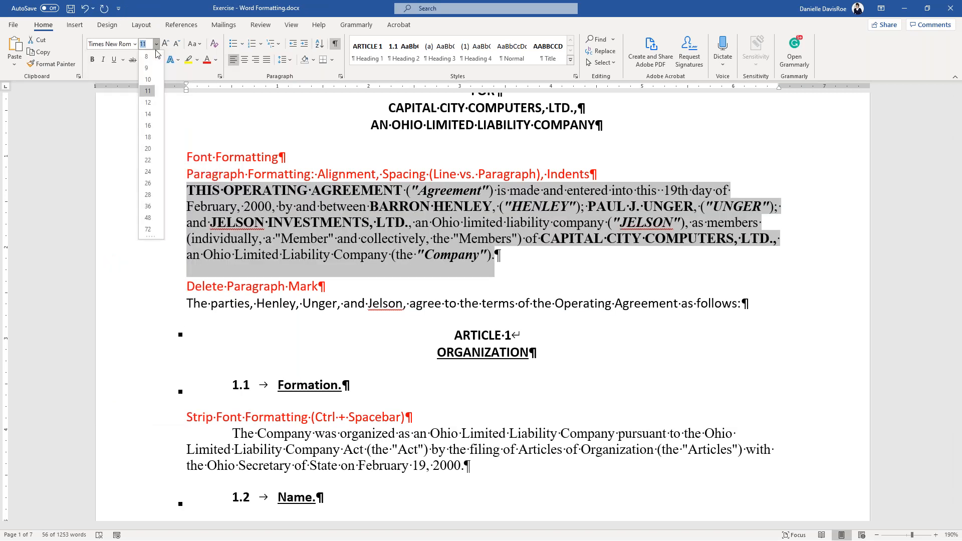
pyautogui.click(152, 102)
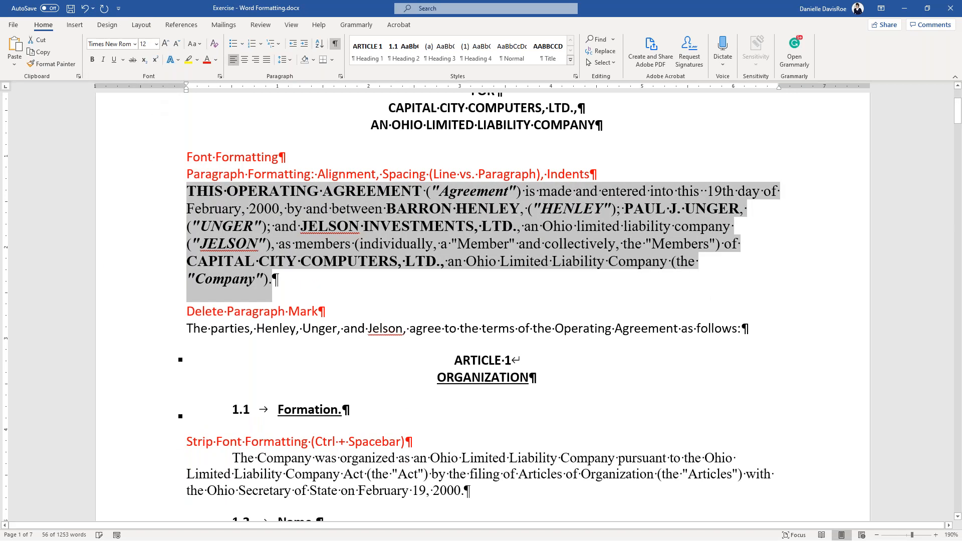
pyautogui.click(94, 59)
# - Underline the paragraph, then undo back to its original Calibri 11 formatting with bold names
pyautogui.click(118, 60)
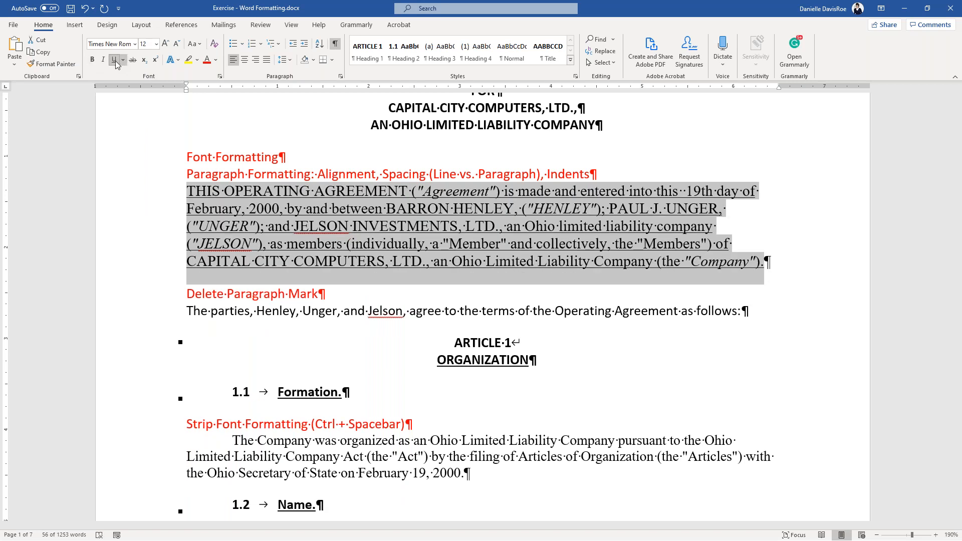
pyautogui.click(344, 243)
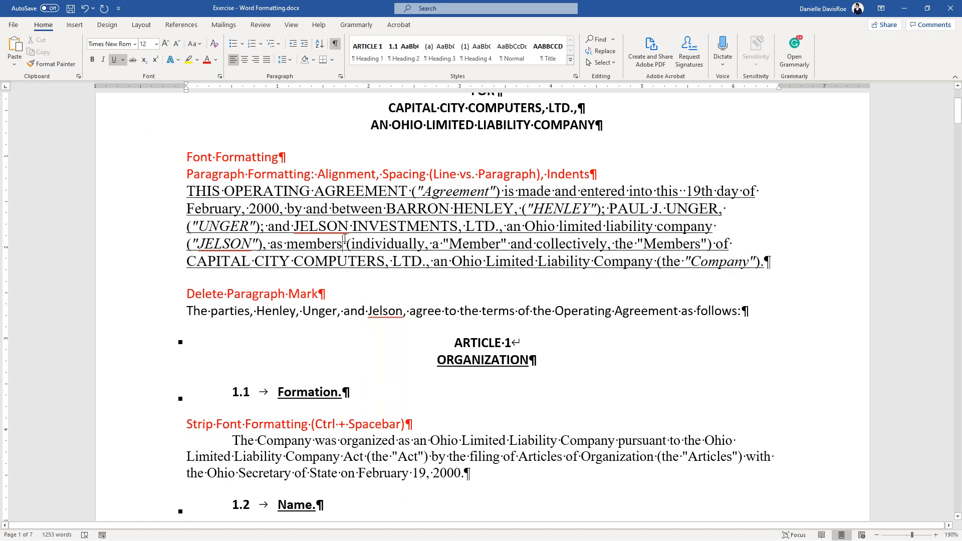
pyautogui.hotkey('ctrl', 'z')
pyautogui.click(344, 243)
pyautogui.hotkey('ctrl', 'z')
pyautogui.hotkey('ctrl', 'z')
pyautogui.hotkey('ctrl', 'z')
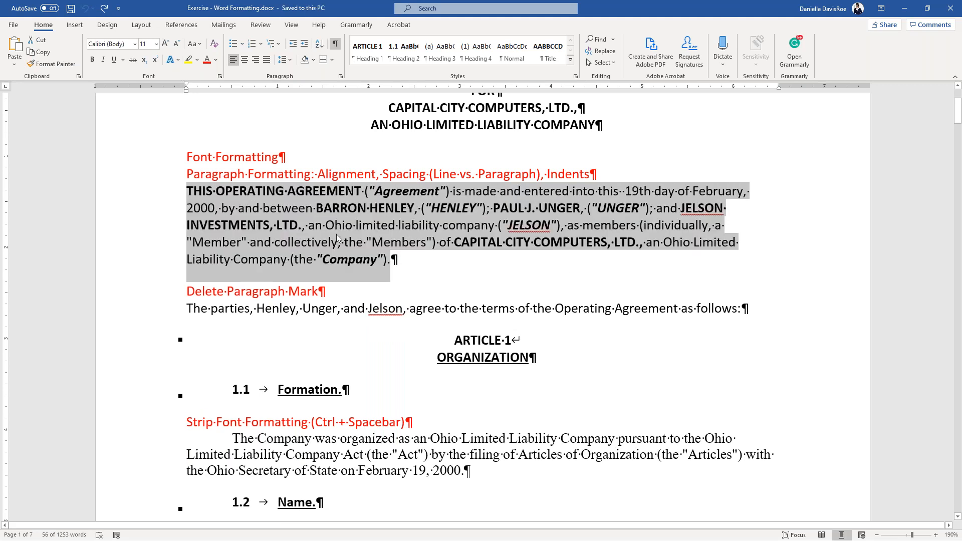
pyautogui.click(352, 259)
pyautogui.scroll(3, 358, 267)
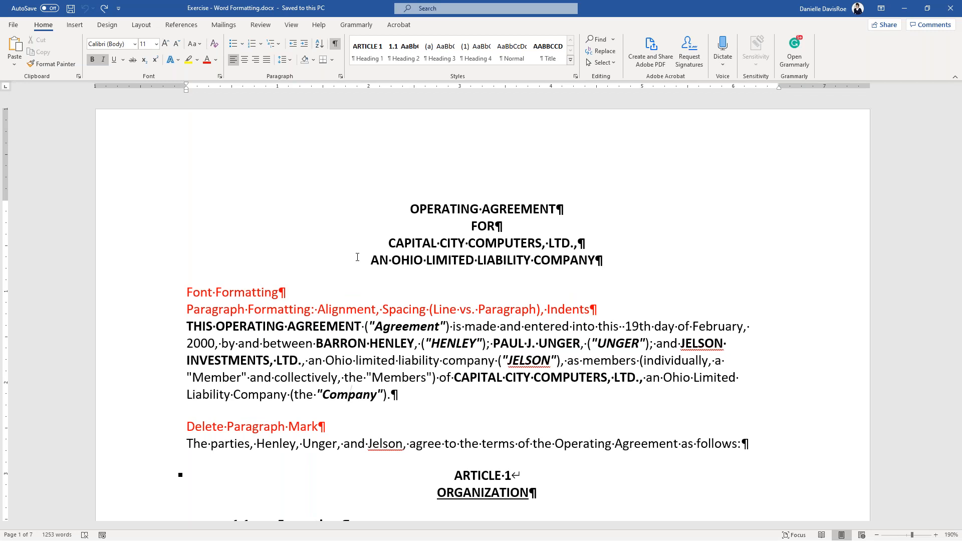
# - Try center, right, justify and left alignment on the agreement paragraph
pyautogui.click(286, 377)
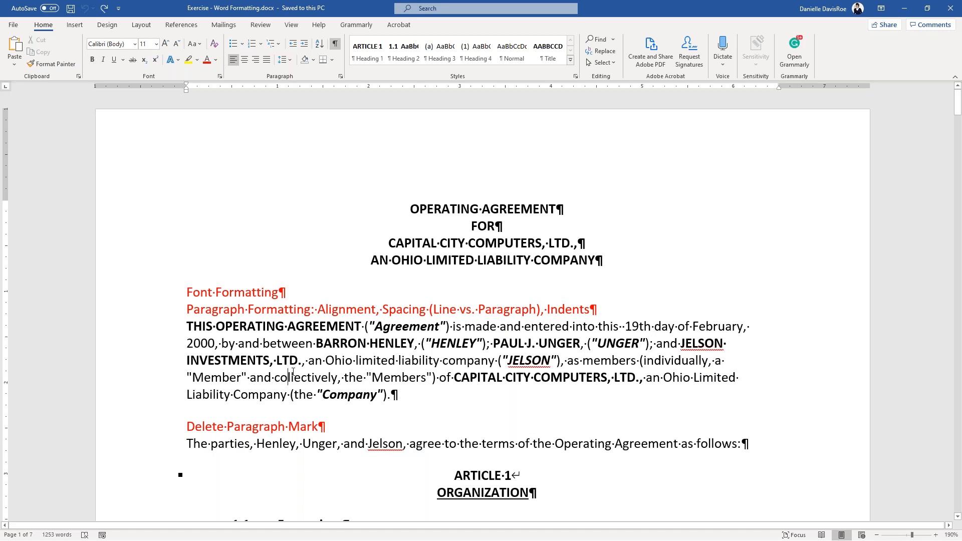
pyautogui.click(318, 357)
pyautogui.click(247, 62)
pyautogui.click(255, 61)
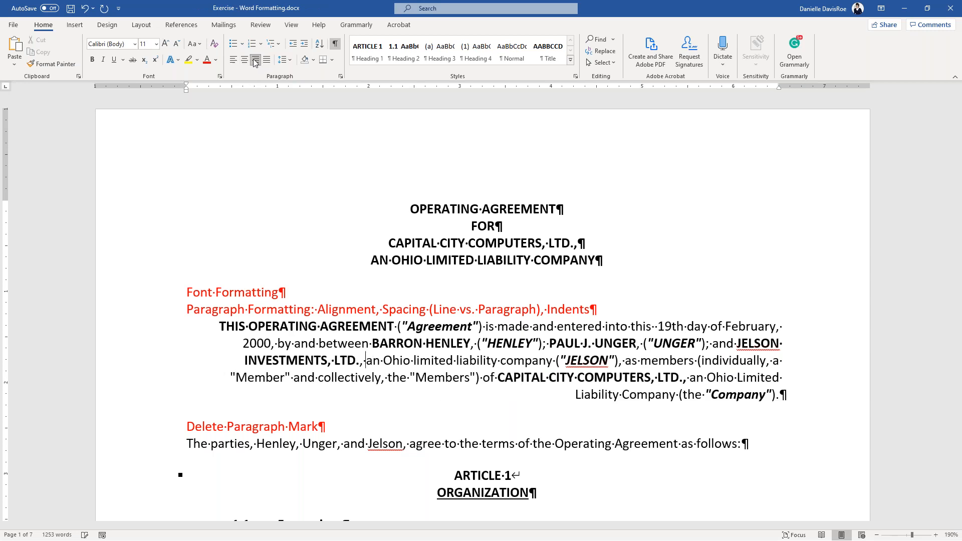
pyautogui.click(271, 60)
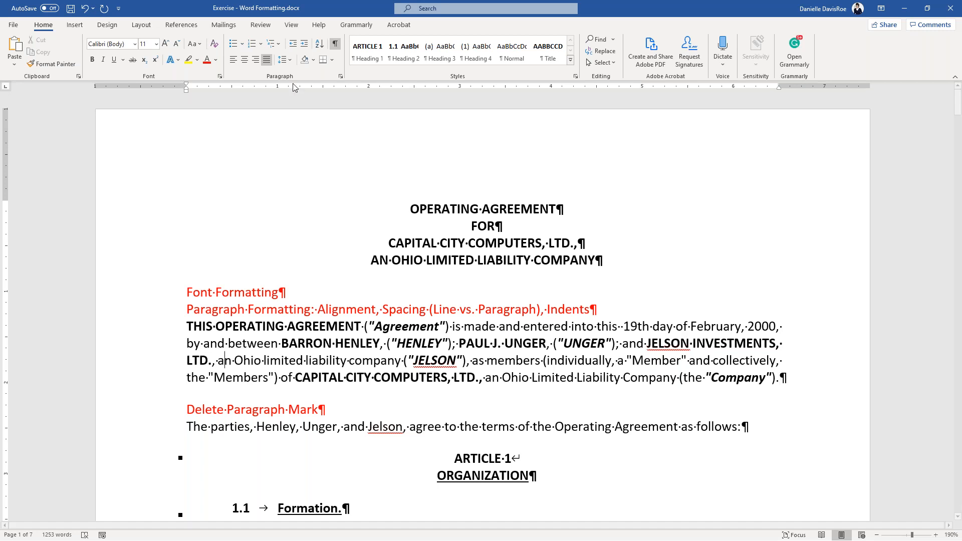
pyautogui.click(233, 60)
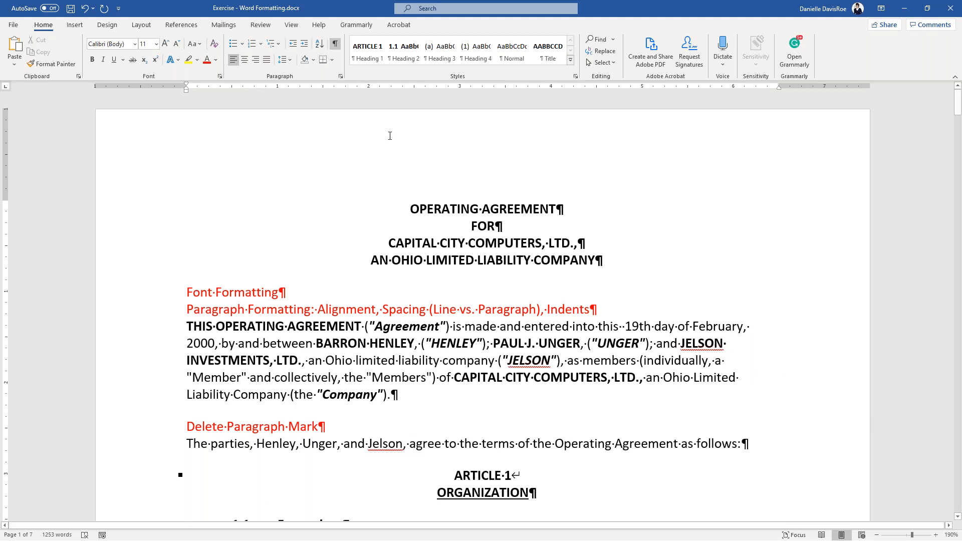
# - Justify the agreement paragraph with Ctrl+J
pyautogui.hotkey('ctrl', 'j')
pyautogui.click(426, 377)
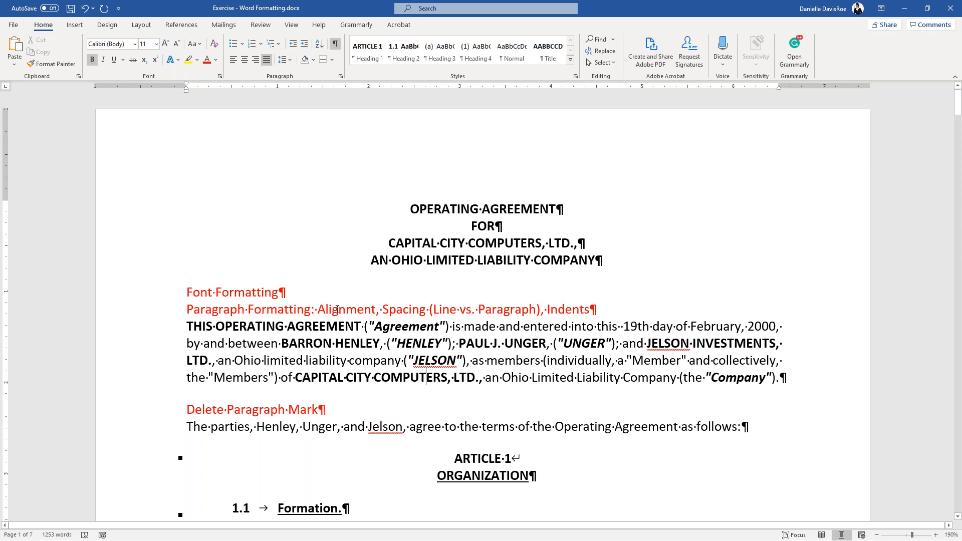
pyautogui.click(265, 344)
pyautogui.click(291, 62)
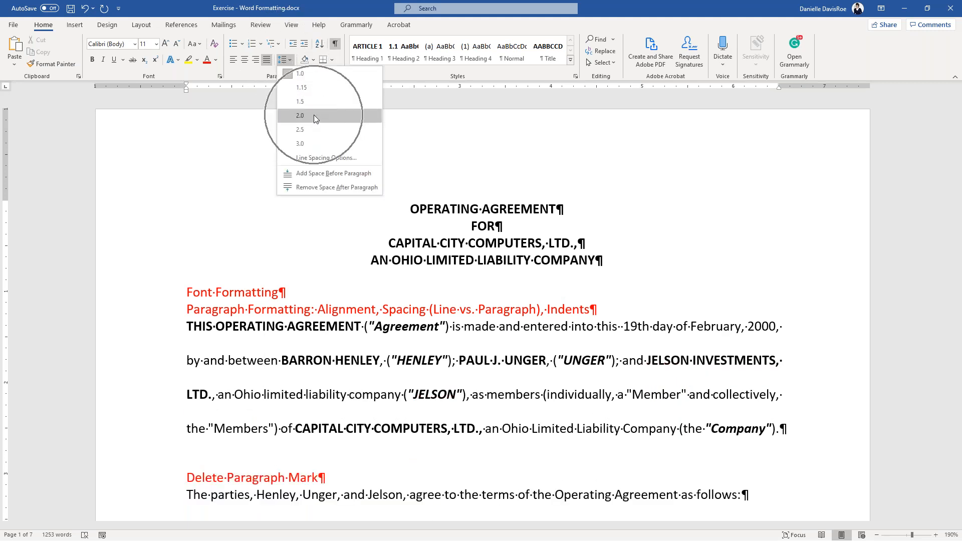
# - Apply 2.0 line spacing to the agreement paragraph, then set it back to 1.0
pyautogui.click(313, 116)
pyautogui.click(498, 372)
pyautogui.scroll(-2, 499, 381)
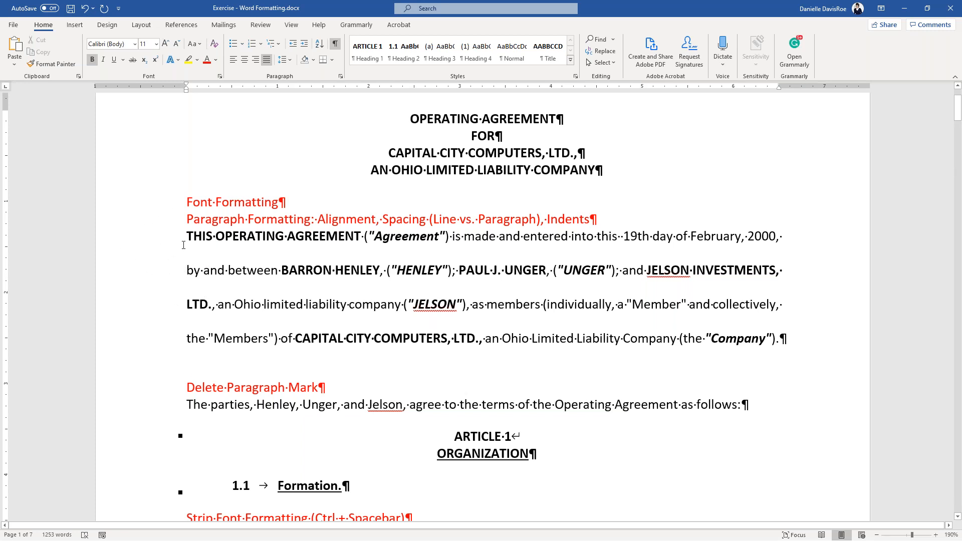
pyautogui.moveTo(185, 236); pyautogui.dragTo(803, 347)
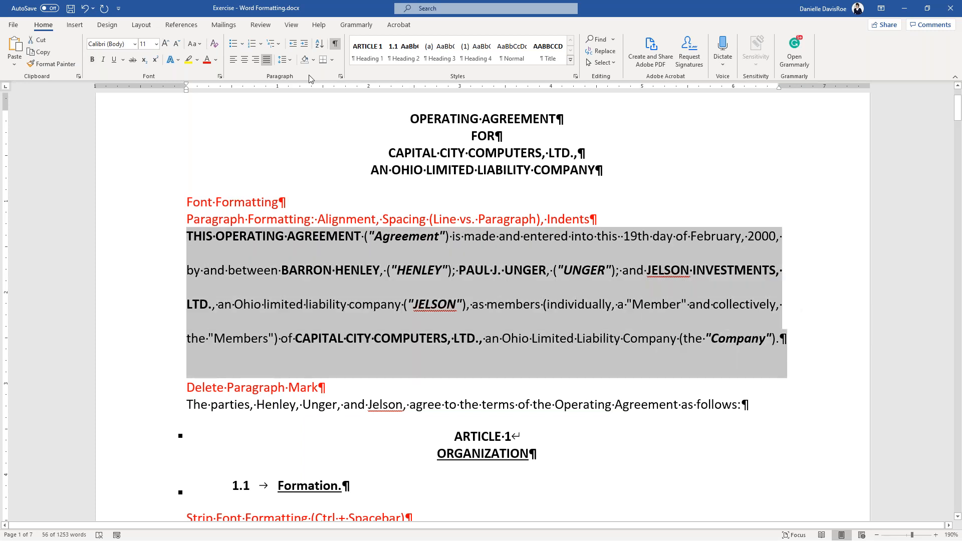
pyautogui.click(291, 62)
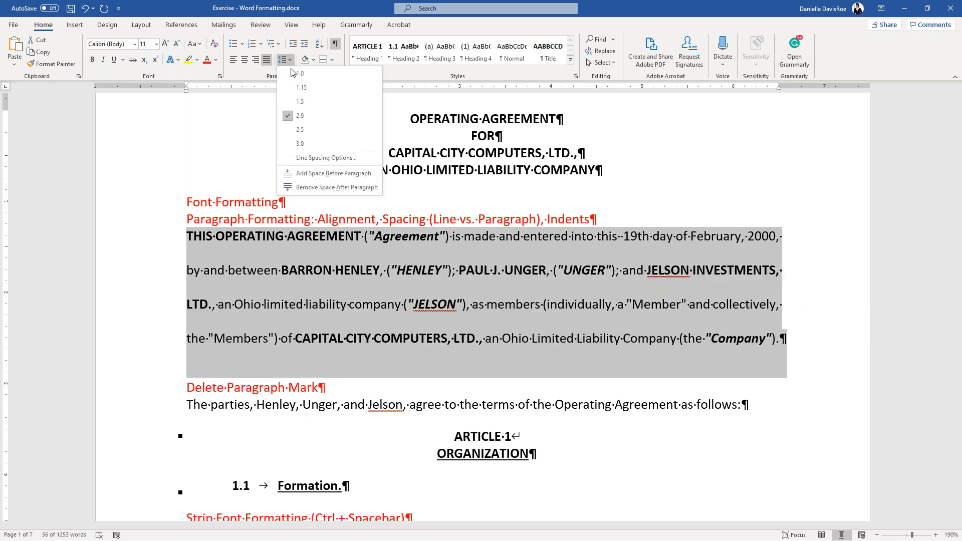
pyautogui.click(293, 76)
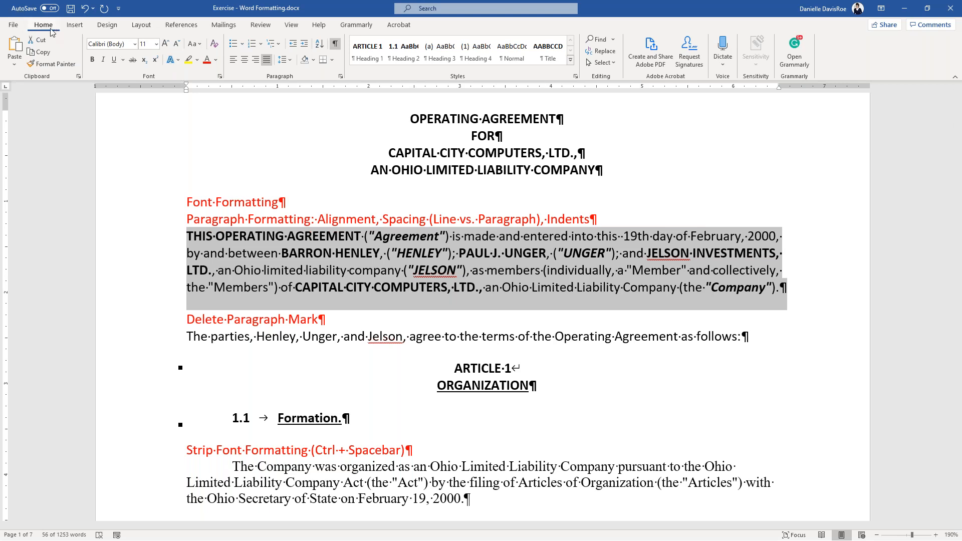
pyautogui.press('ctrl')
pyautogui.press('ctrl')
pyautogui.press('ctrl')
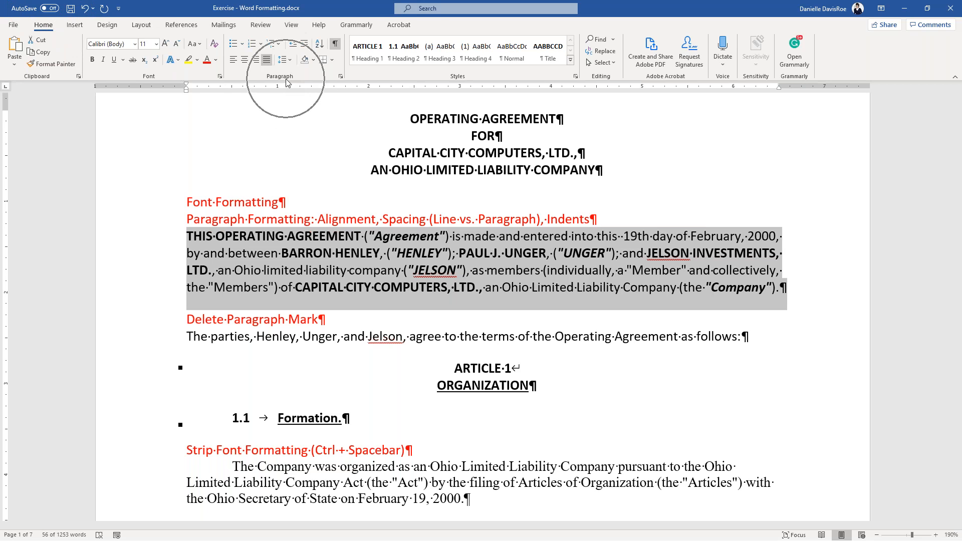
pyautogui.press('ctrl')
pyautogui.press('ctrl')
pyautogui.press('ctrl')
pyautogui.press('ctrl')
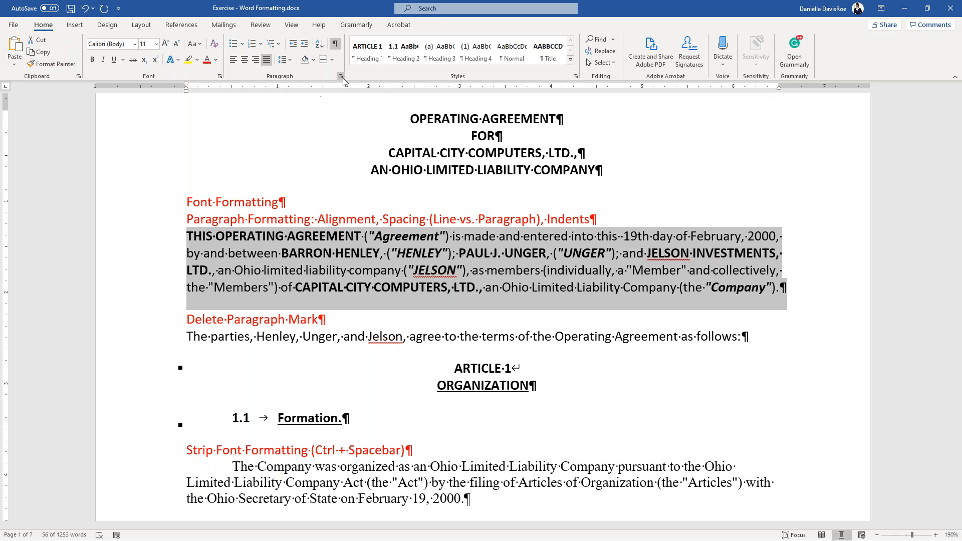
# - Change the agreement paragraph's spacing after from 12 pt to 0 in the Paragraph dialog
pyautogui.click(341, 76)
pyautogui.moveTo(777, 225); pyautogui.dragTo(379, 159)
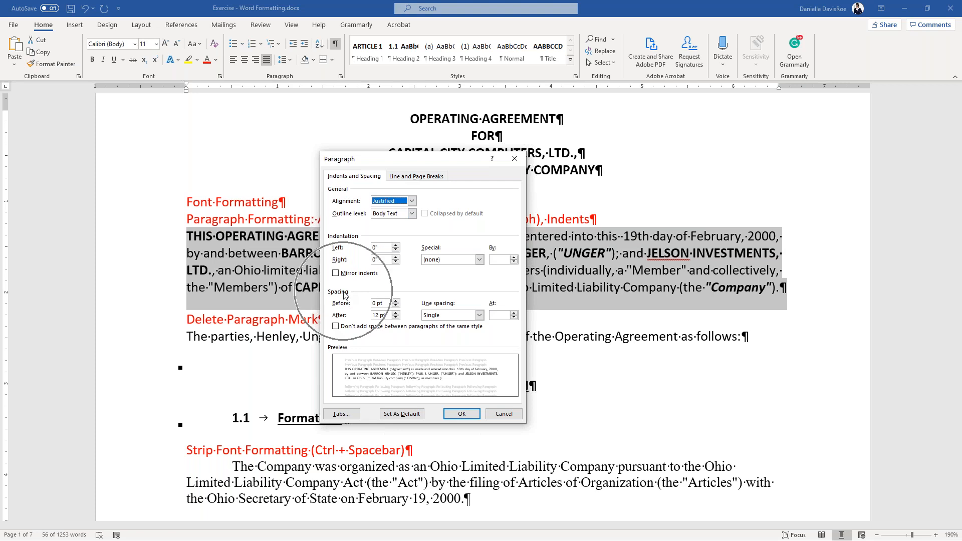
pyautogui.click(374, 315)
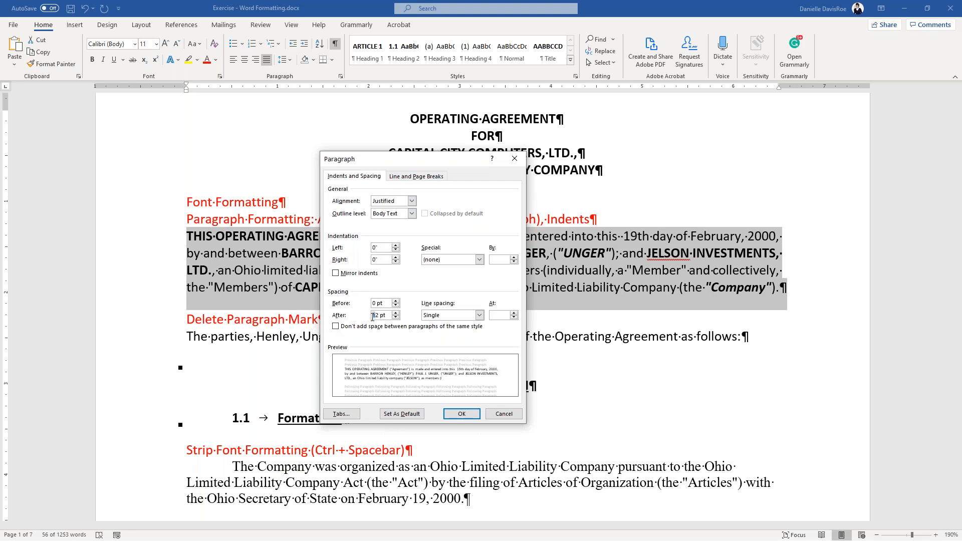
pyautogui.press('Delete')
pyautogui.press('Delete')
pyautogui.click(461, 413)
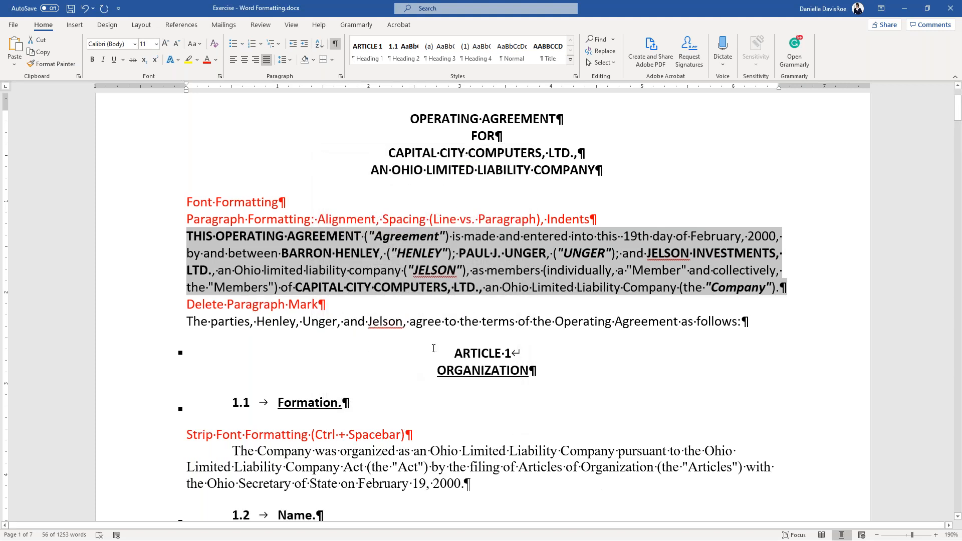
pyautogui.click(783, 293)
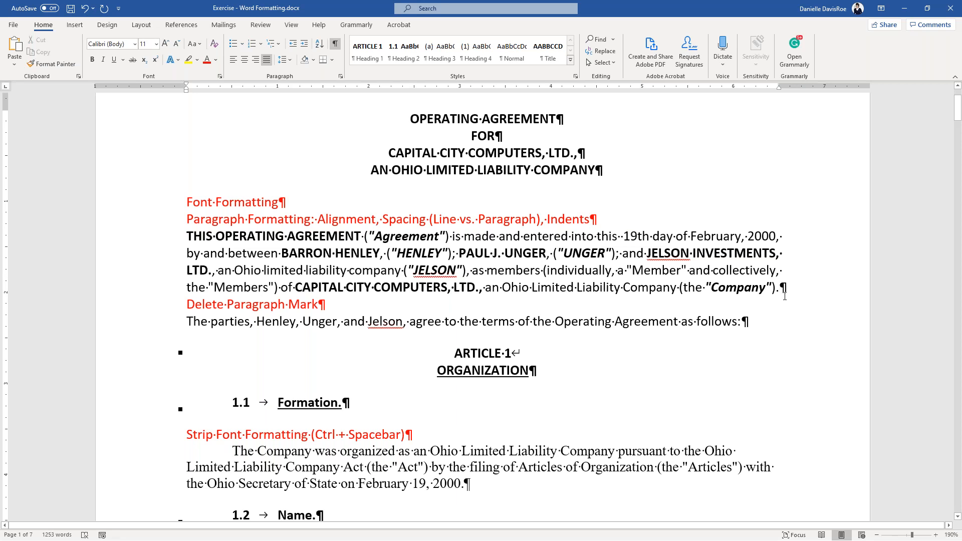
# - Restore 12 pt spacing after the agreement paragraph through the Paragraph dialog
pyautogui.press('Return')
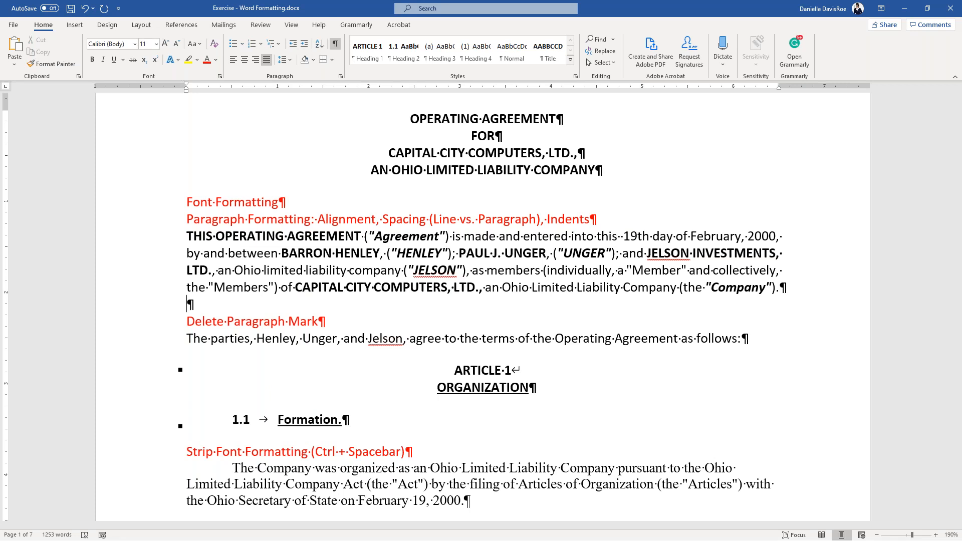
pyautogui.press('BackSpace')
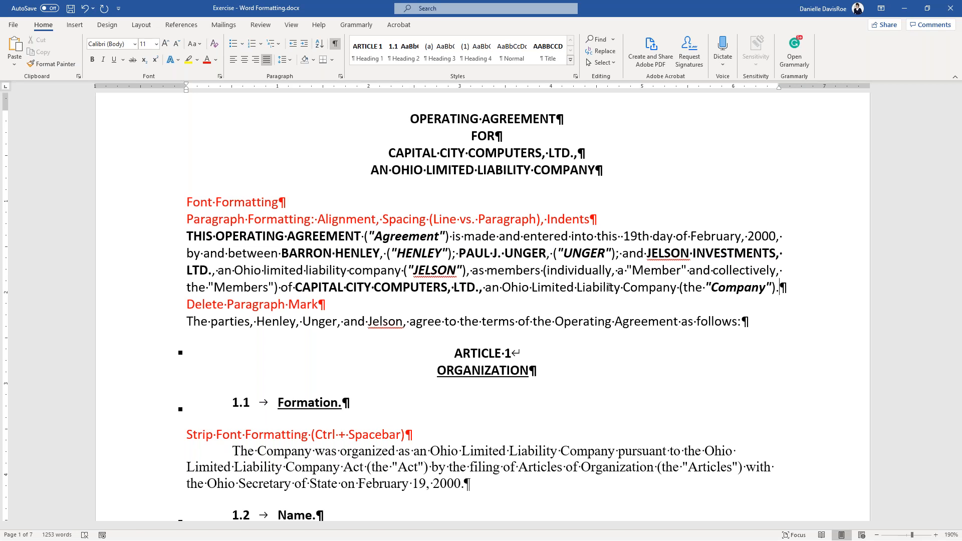
pyautogui.click(339, 77)
pyautogui.rightClick(497, 273)
pyautogui.click(544, 364)
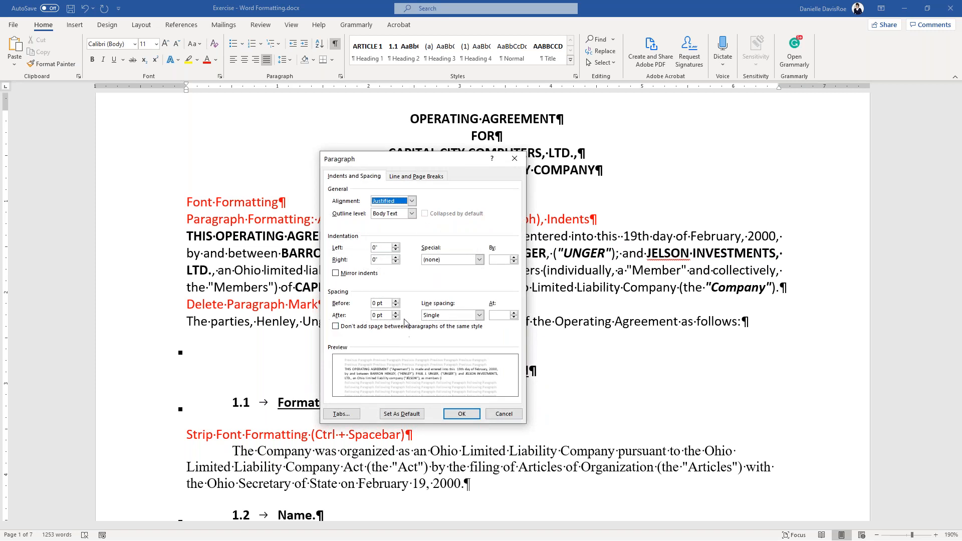
pyautogui.doubleClick(374, 315)
pyautogui.write('12')
pyautogui.click(462, 413)
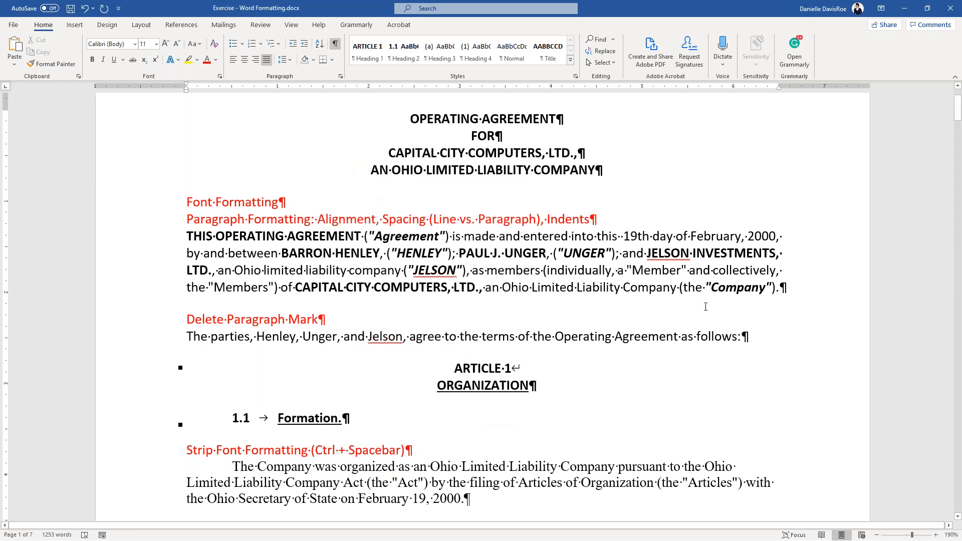
# - Add a new paragraph reading 'Start typing.' after the agreement paragraph
pyautogui.click(808, 291)
pyautogui.press('Return')
pyautogui.write('Start typing.')
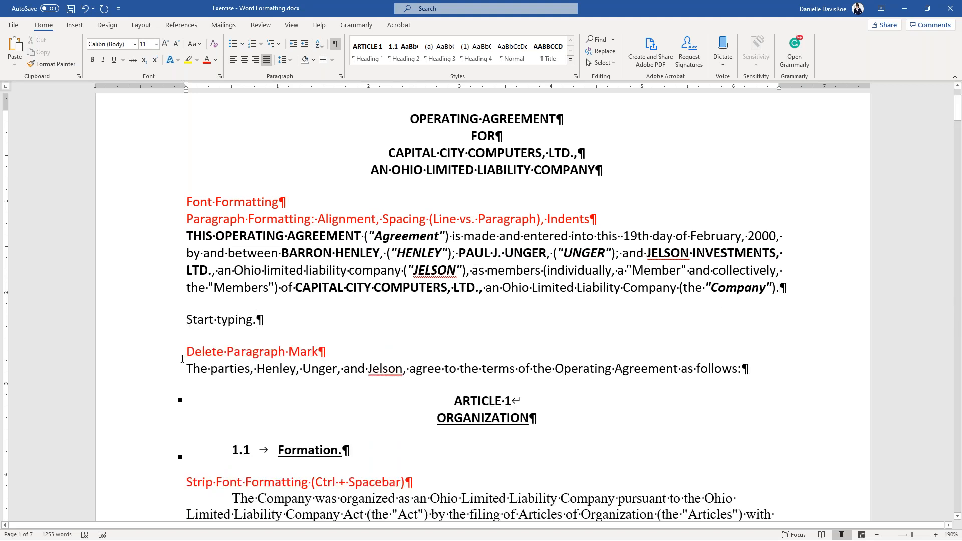
# - Delete the 'Start typing.' line and return to the agreement paragraph
pyautogui.press('ctrl')
pyautogui.press('ctrl')
pyautogui.press('ctrl')
pyautogui.press('ctrl')
pyautogui.press('ctrl')
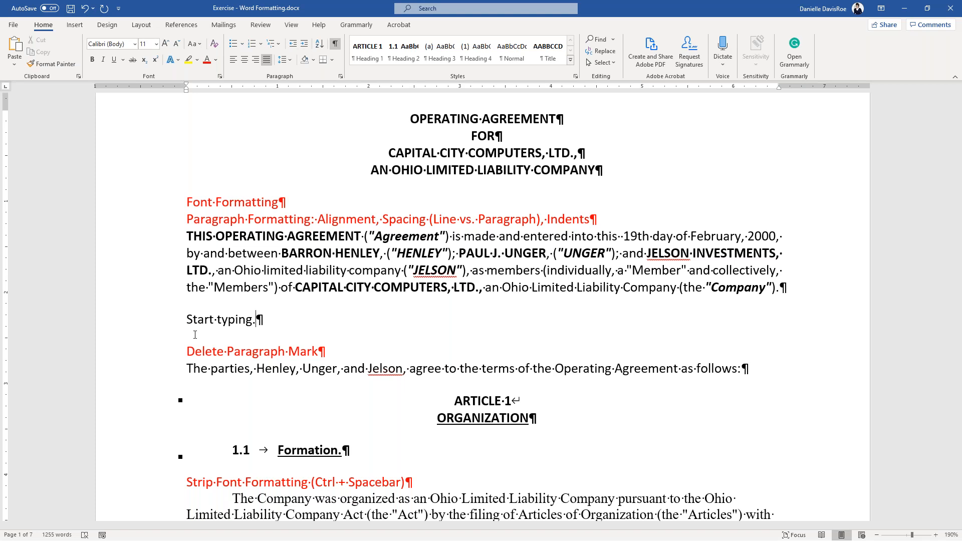
pyautogui.moveTo(182, 319); pyautogui.dragTo(290, 319)
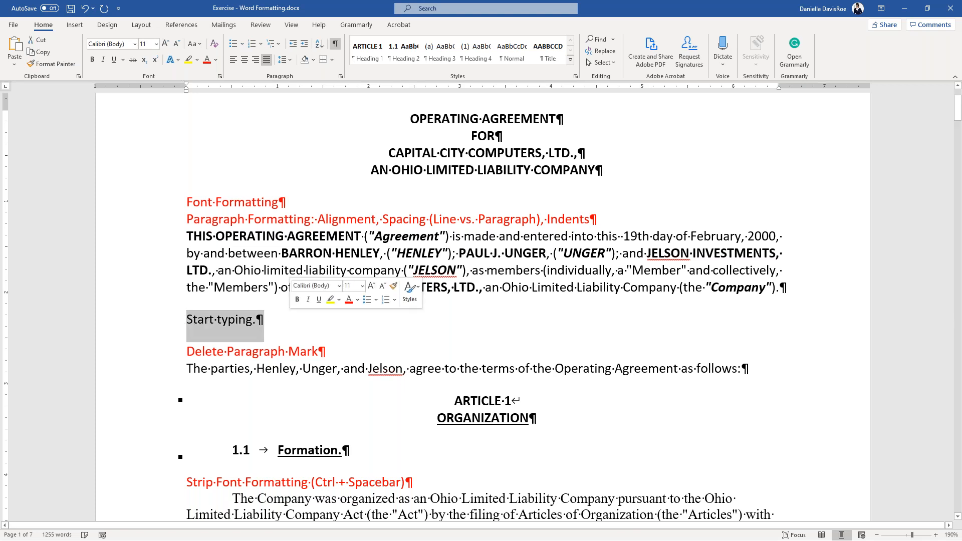
pyautogui.press('Delete')
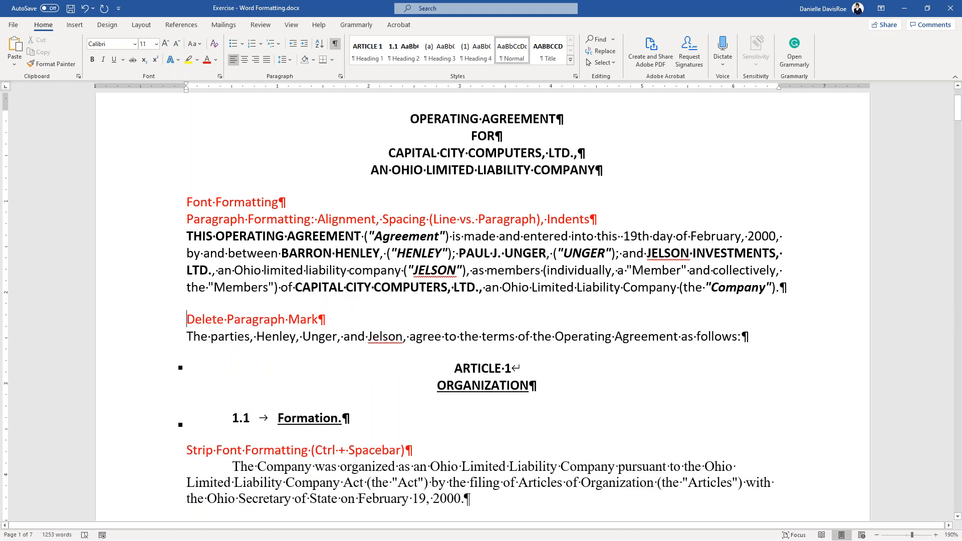
pyautogui.click(239, 260)
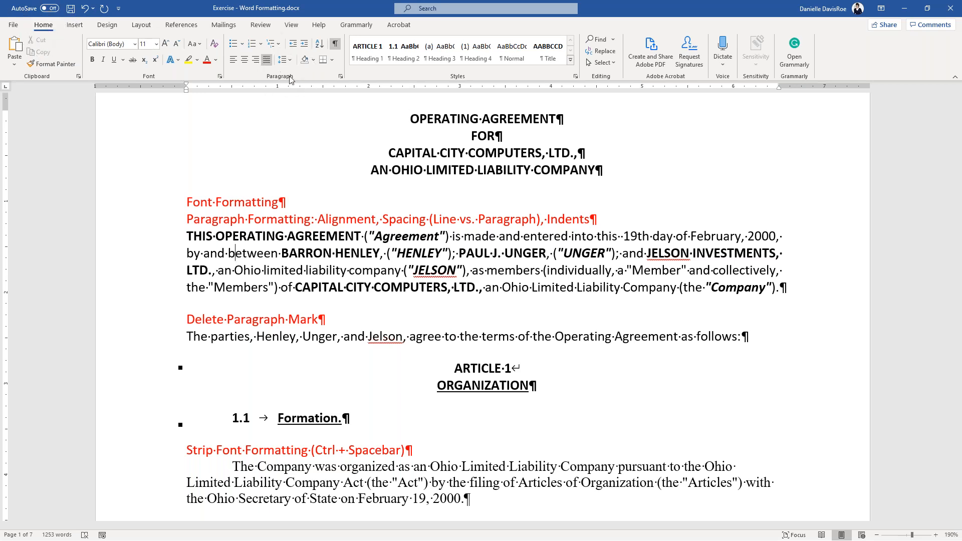
# - Give the THIS OPERATING AGREEMENT paragraph a 1" left indent in the Paragraph dialog
pyautogui.press('ctrl')
pyautogui.press('ctrl')
pyautogui.press('ctrl')
pyautogui.press('ctrl')
pyautogui.press('ctrl')
pyautogui.press('ctrl')
pyautogui.press('ctrl')
pyautogui.click(340, 78)
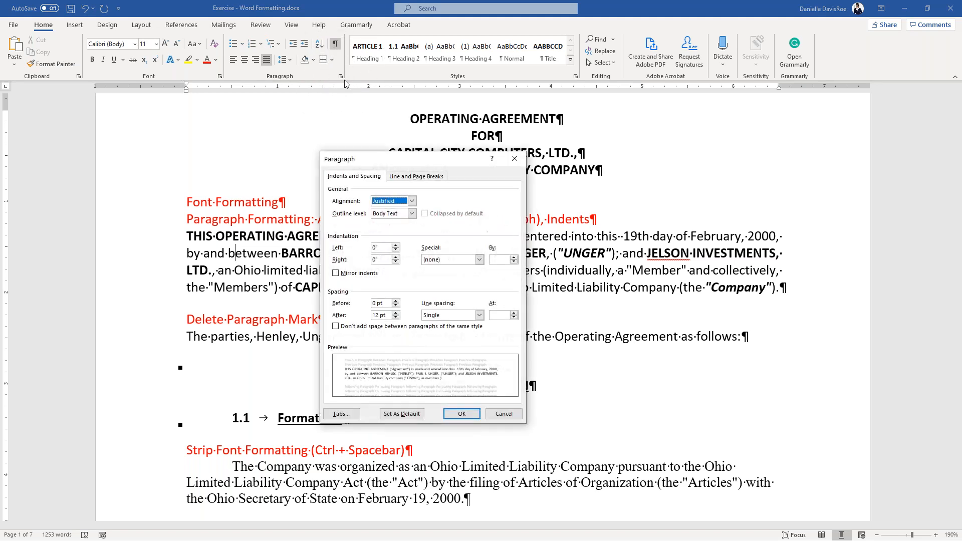
pyautogui.press('ctrl')
pyautogui.press('ctrl')
pyautogui.press('ctrl')
pyautogui.press('ctrl')
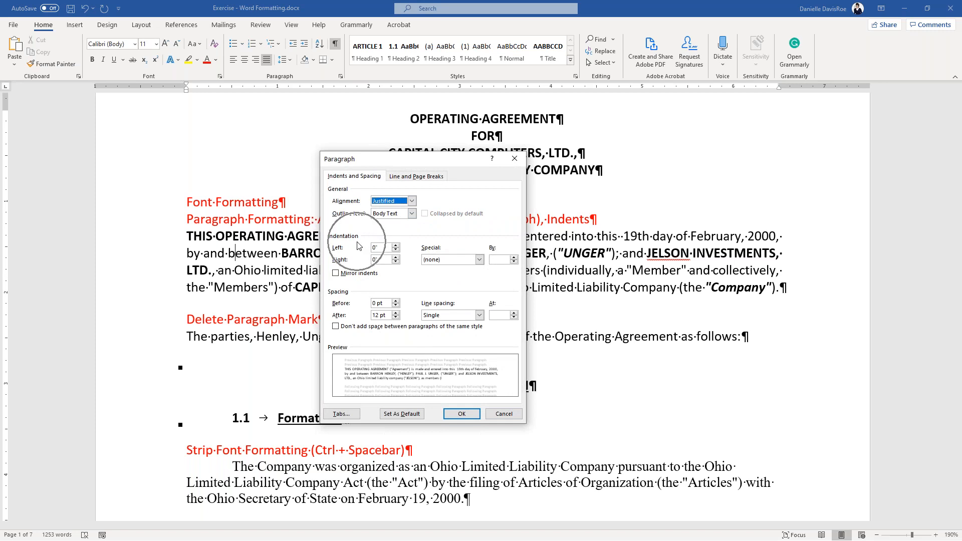
pyautogui.moveTo(377, 159); pyautogui.dragTo(501, 218)
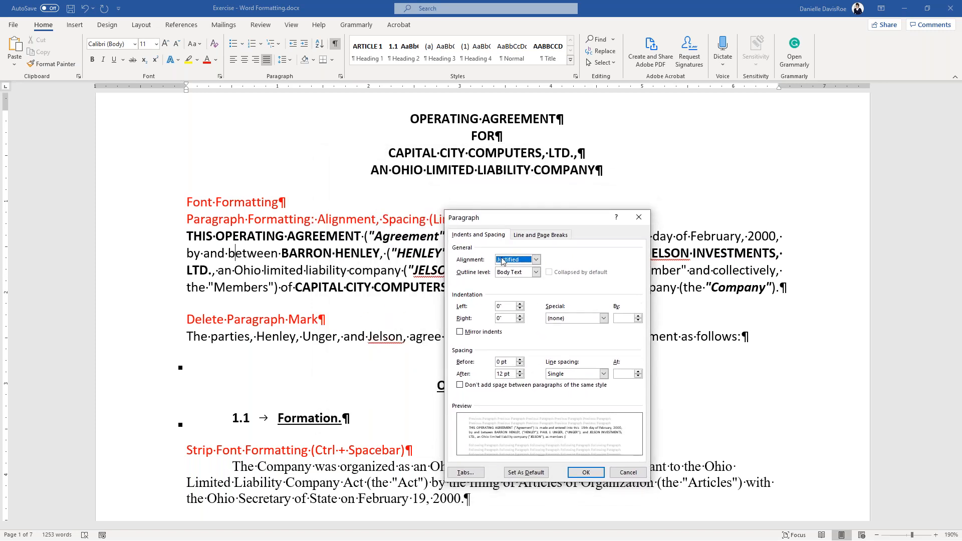
pyautogui.click(500, 306)
pyautogui.write('1')
pyautogui.press('Tab')
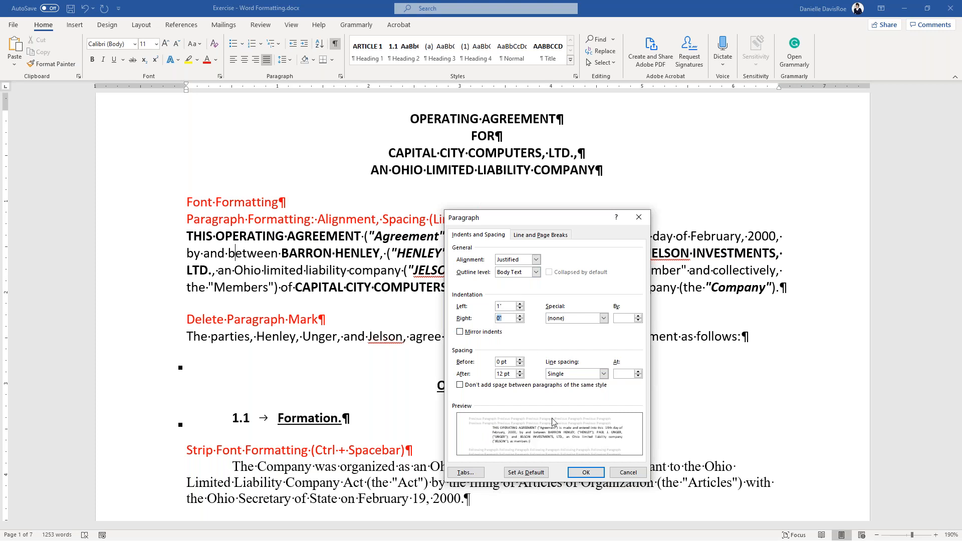
pyautogui.press('ctrl')
pyautogui.press('ctrl')
pyautogui.press('ctrl')
pyautogui.click(595, 477)
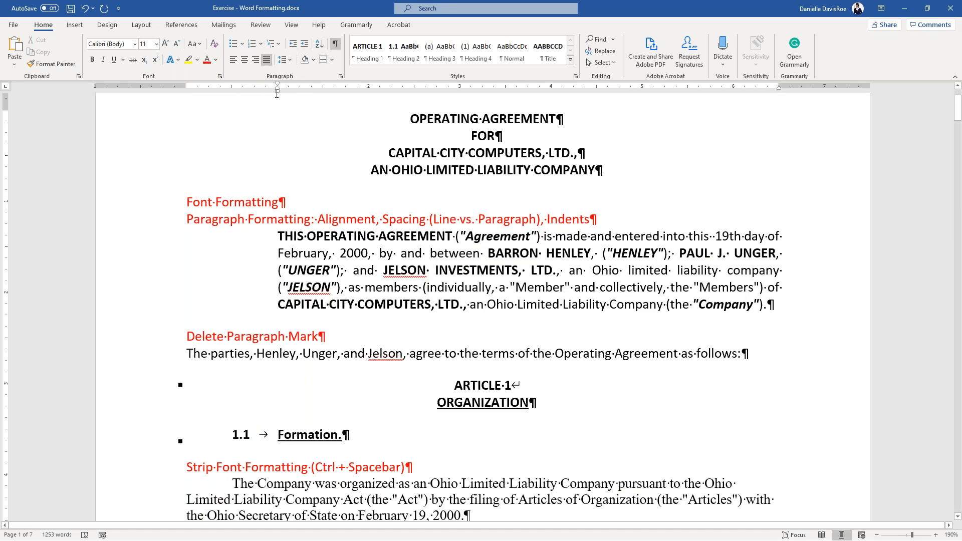
pyautogui.click(292, 27)
pyautogui.click(292, 28)
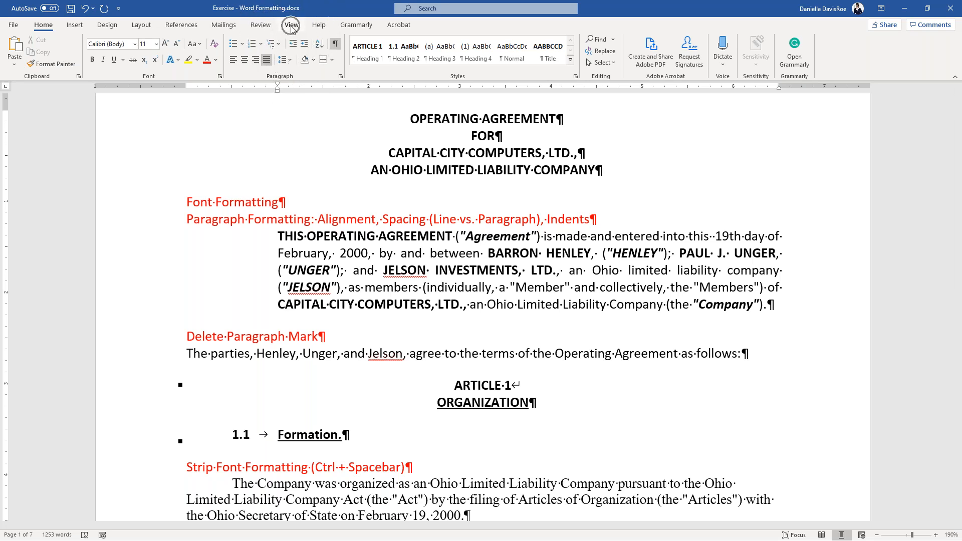
pyautogui.click(240, 40)
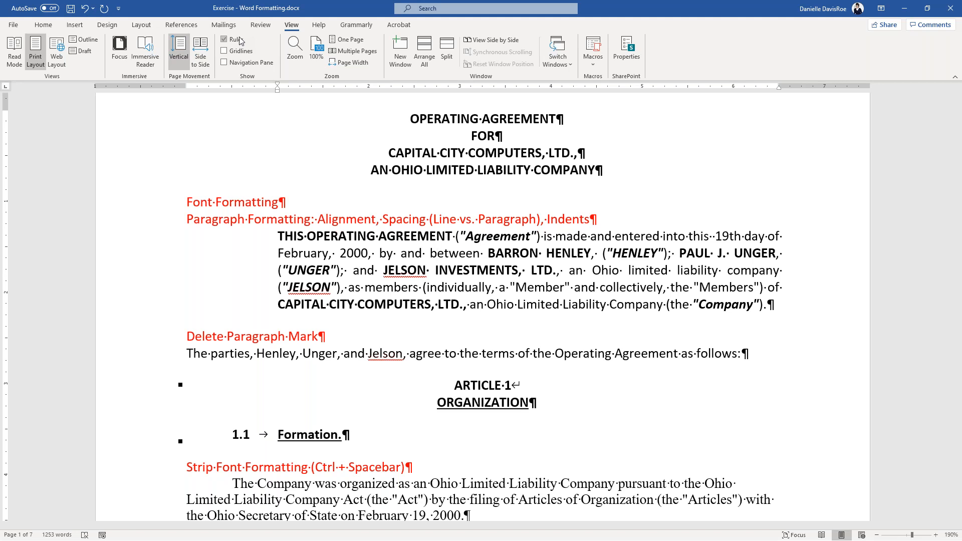
pyautogui.click(44, 24)
pyautogui.click(340, 253)
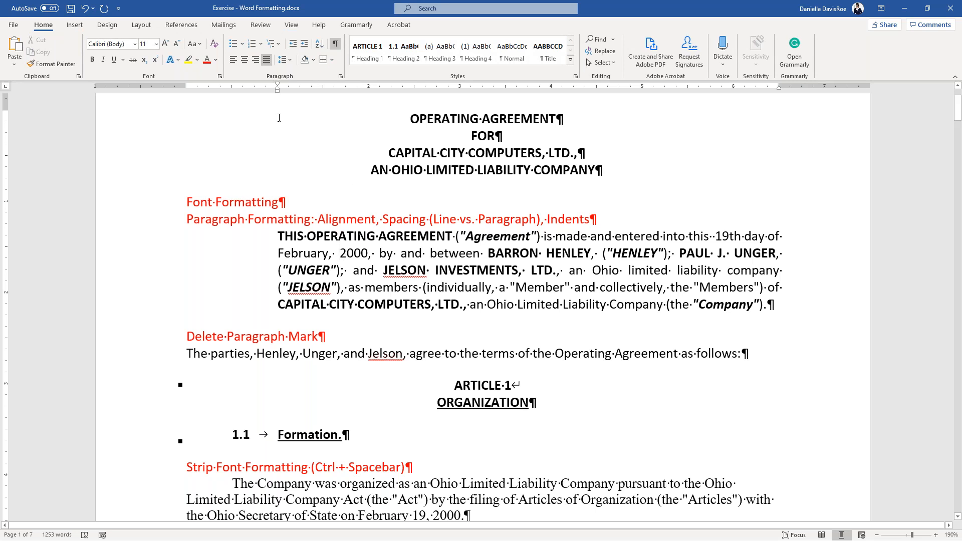
pyautogui.press('ctrl')
pyautogui.press('ctrl')
pyautogui.press('ctrl')
pyautogui.press('ctrl')
pyautogui.press('ctrl')
pyautogui.press('ctrl')
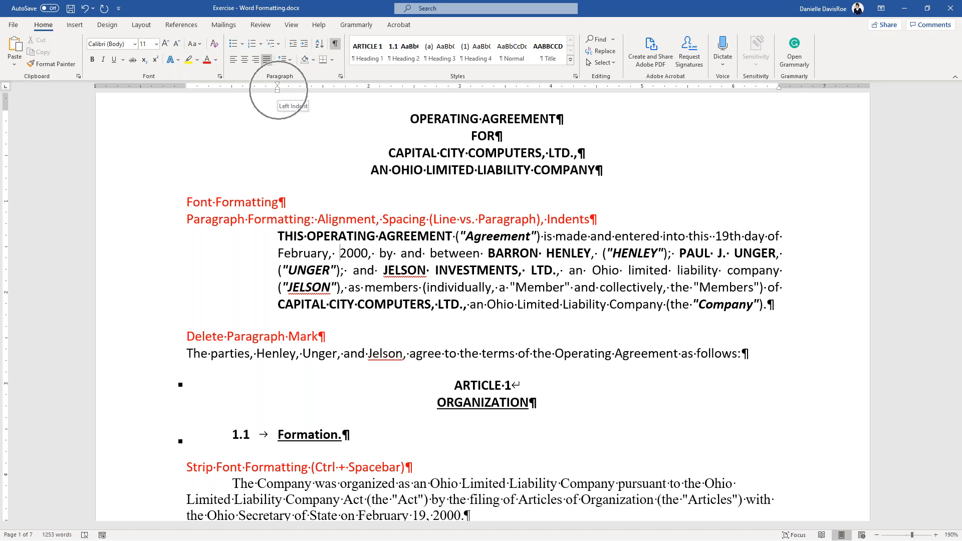
pyautogui.press('Right')
pyautogui.press('ctrl')
pyautogui.press('ctrl')
pyautogui.press('ctrl')
pyautogui.press('ctrl')
pyautogui.press('ctrl')
pyautogui.press('ctrl')
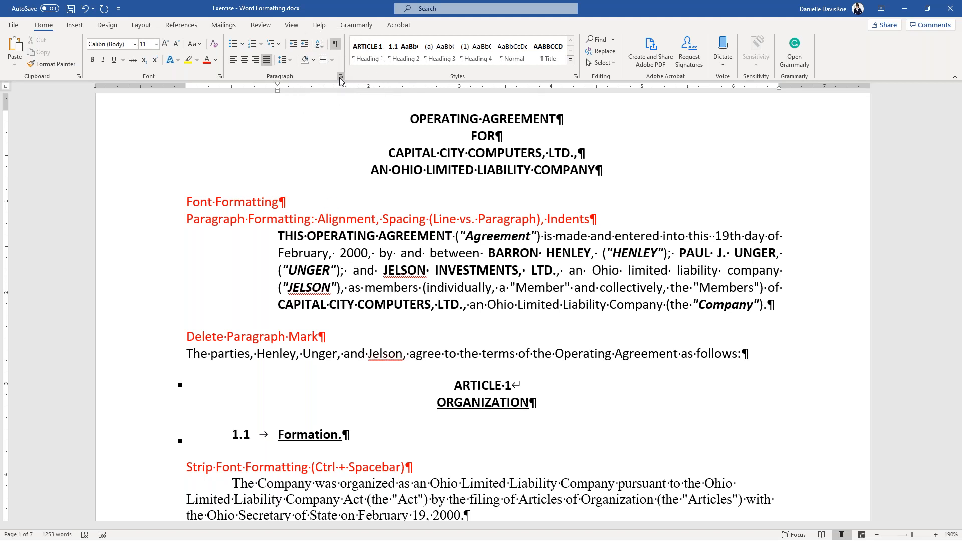
# - Give the agreement paragraph a 1" right indent in the Paragraph dialog
pyautogui.press('ctrl')
pyautogui.click(340, 78)
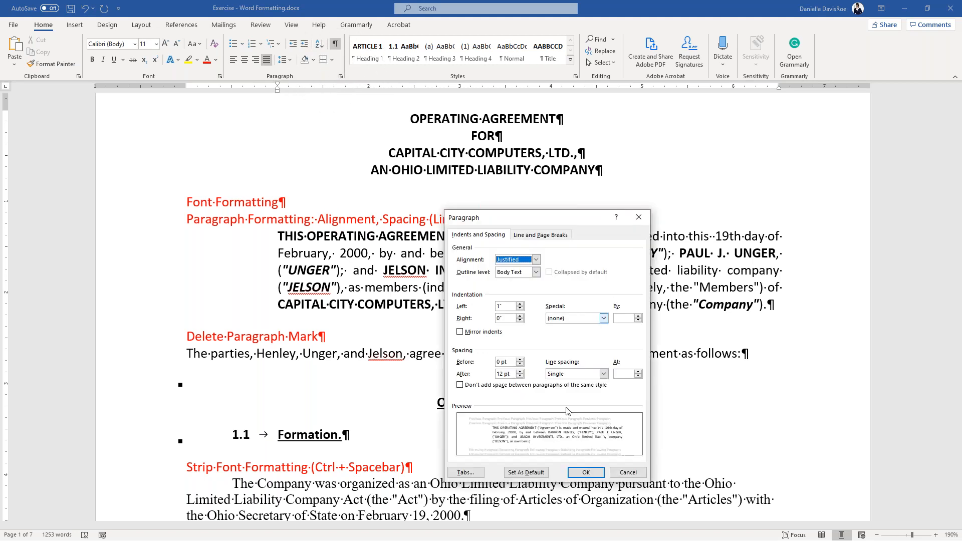
pyautogui.click(501, 319)
pyautogui.write('1')
pyautogui.click(586, 471)
# - Drag the ruler's right and left indent markers back to the margins
pyautogui.click(657, 253)
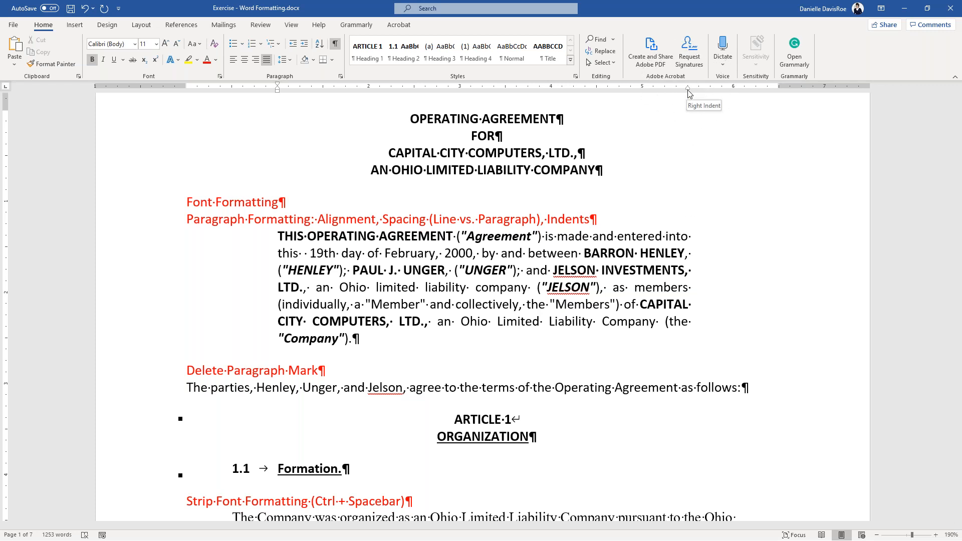
pyautogui.moveTo(687, 89); pyautogui.dragTo(779, 91)
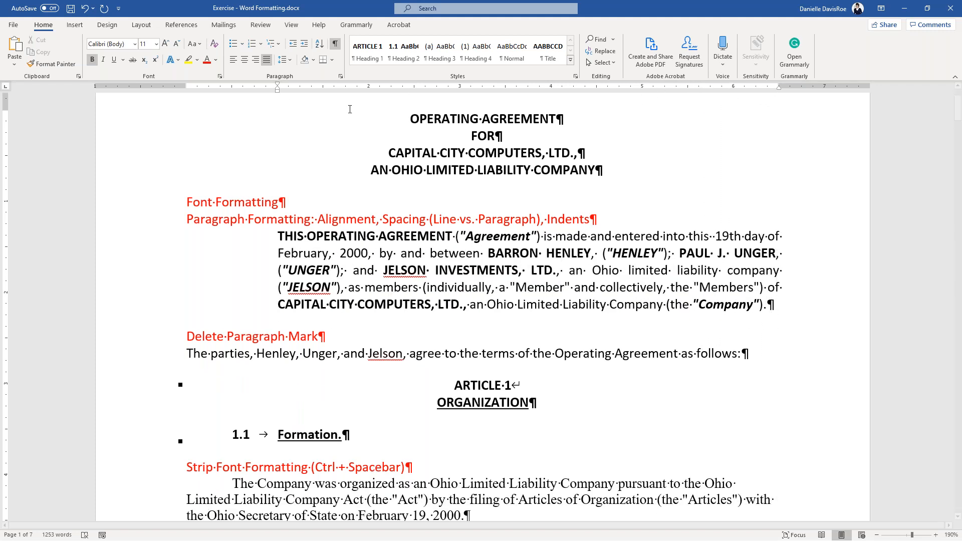
pyautogui.moveTo(279, 95); pyautogui.dragTo(186, 95)
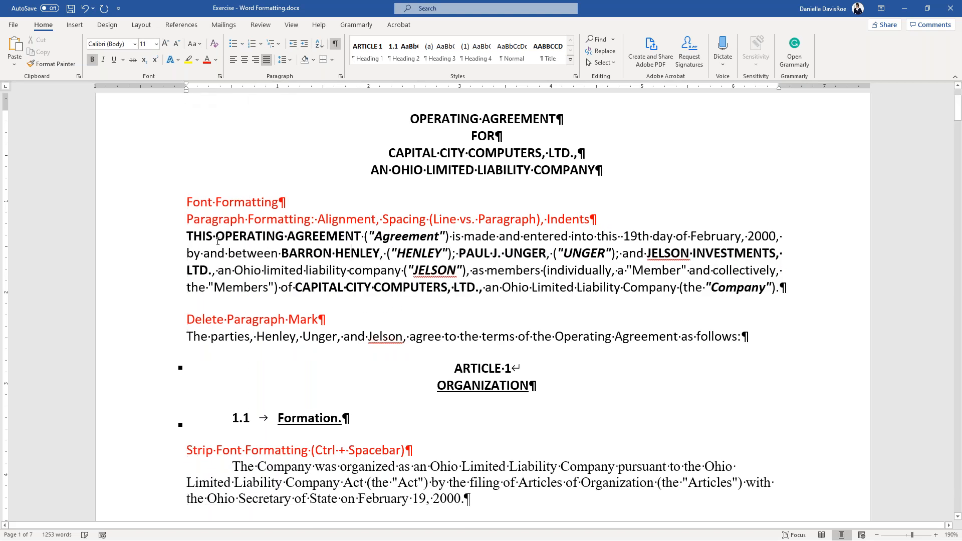
pyautogui.click(233, 270)
pyautogui.press('ctrl')
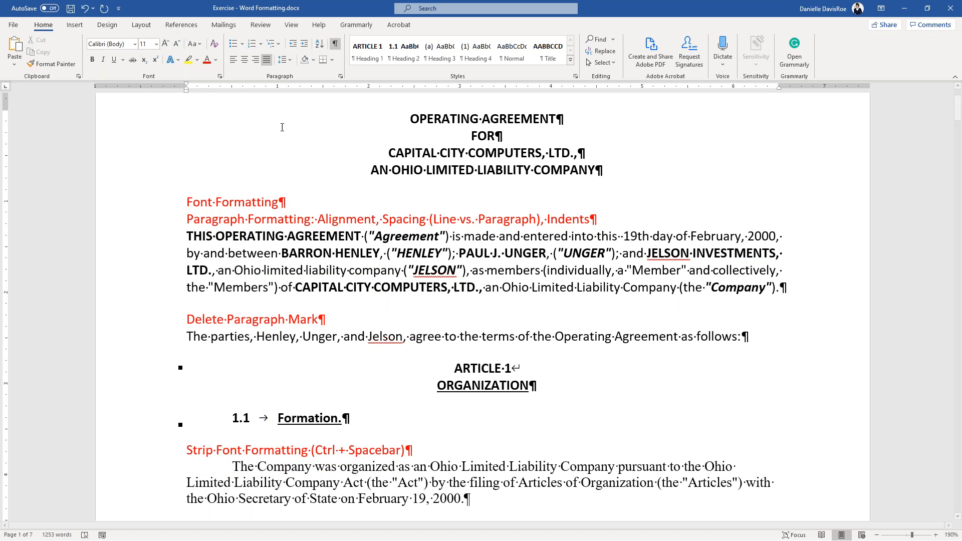
# - Give the agreement paragraph a 0.5" first-line indent in the Paragraph dialog
pyautogui.click(342, 75)
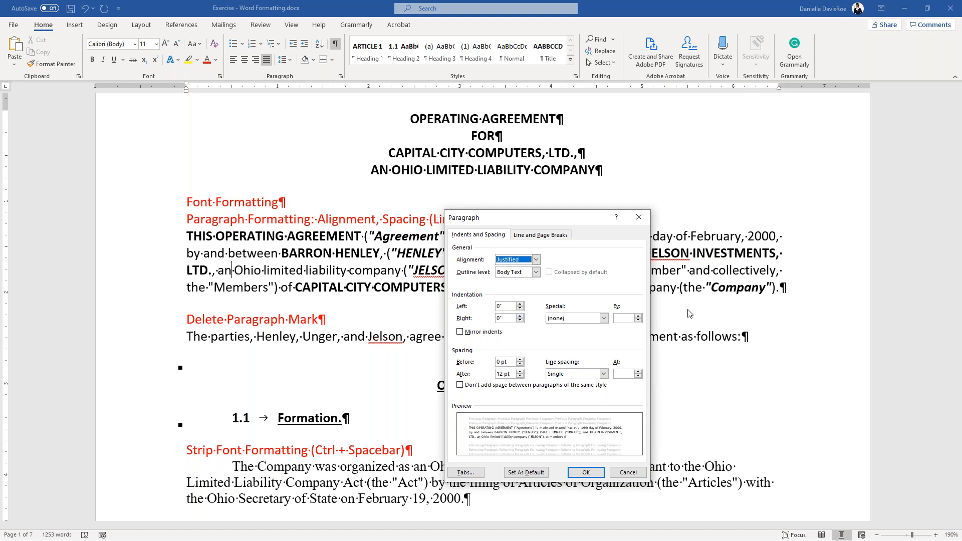
pyautogui.click(562, 319)
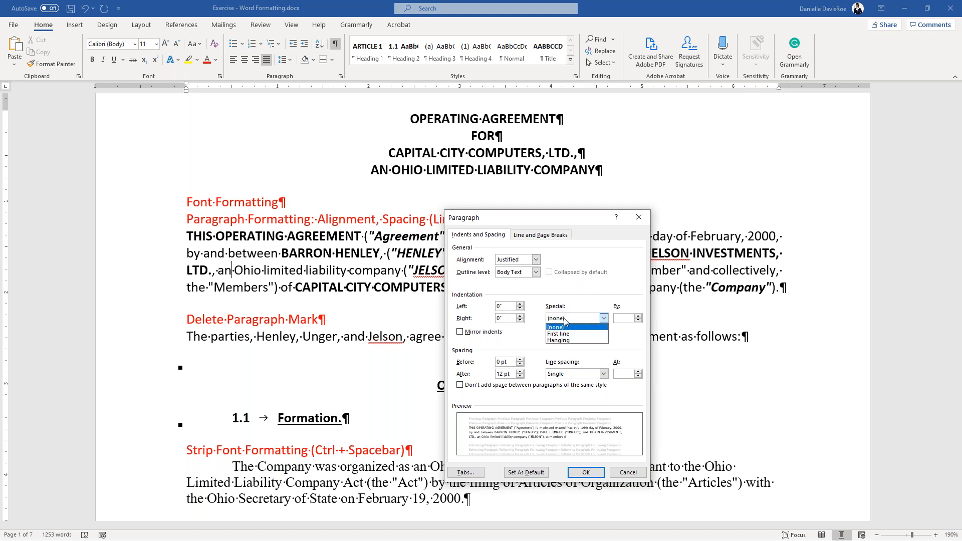
pyautogui.click(565, 332)
pyautogui.click(621, 318)
pyautogui.click(621, 318)
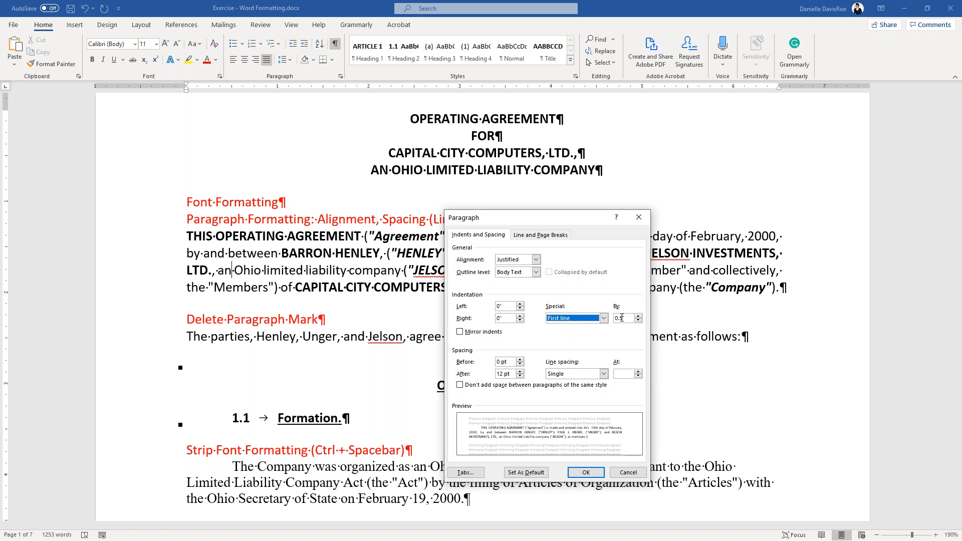
pyautogui.click(622, 318)
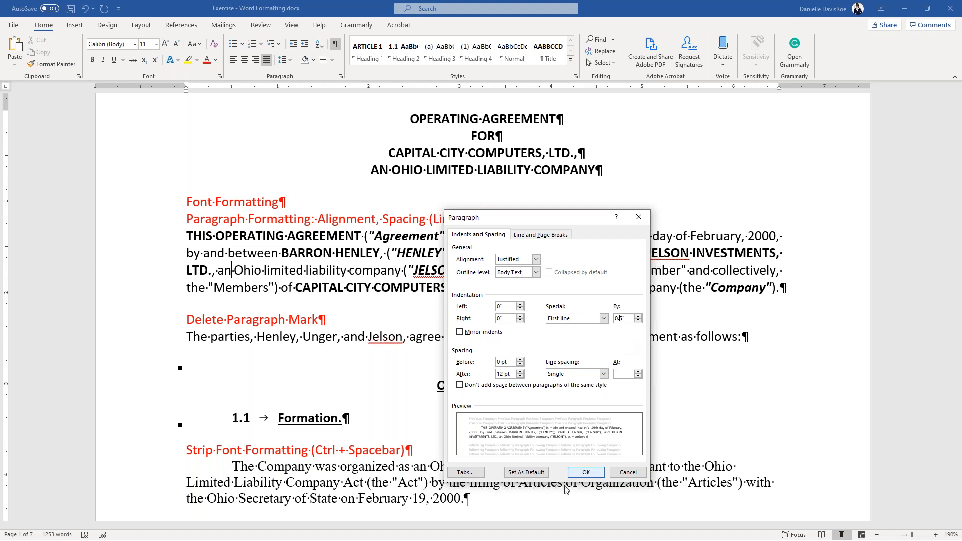
pyautogui.click(585, 472)
# - Add a new test paragraph reading 'Stklj' after the agreement paragraph
pyautogui.click(279, 287)
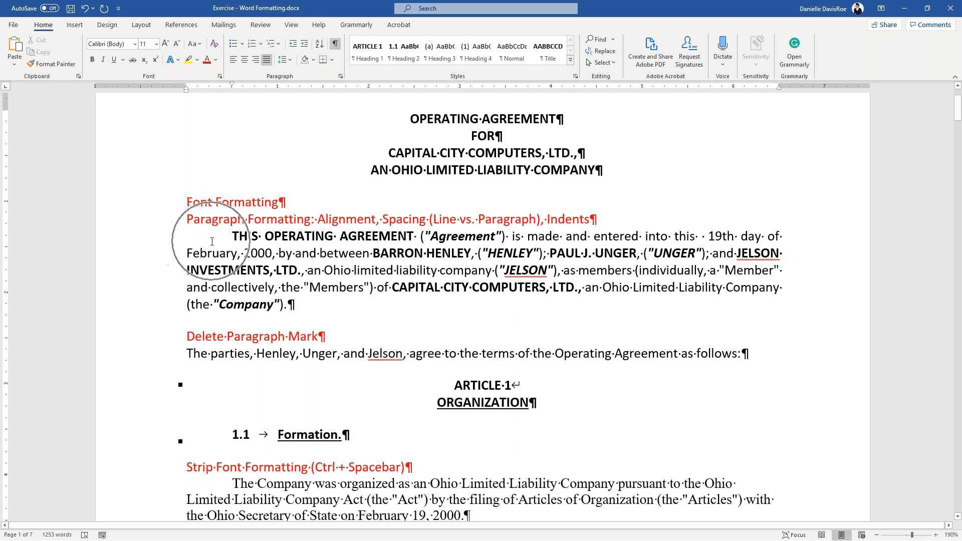
pyautogui.click(305, 308)
pyautogui.press('Return')
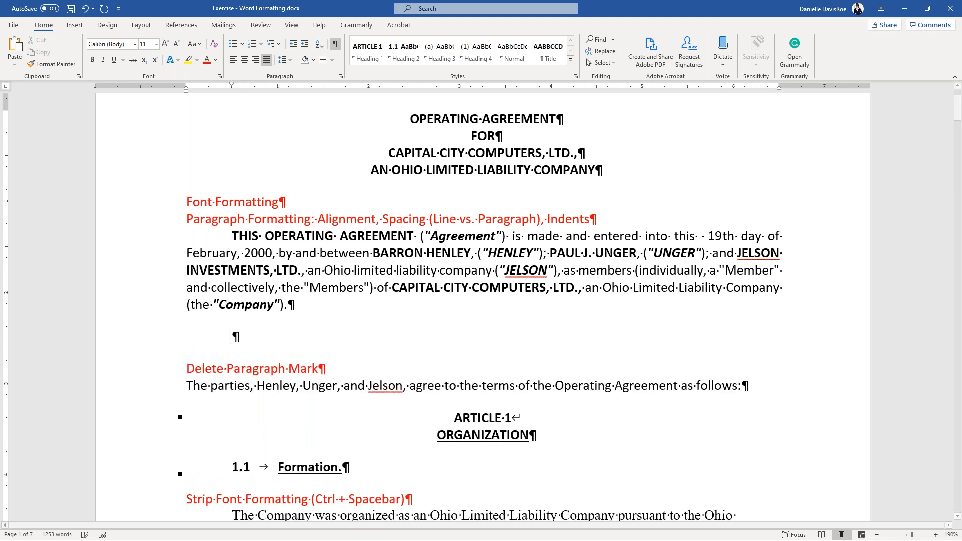
pyautogui.write('Stklj')
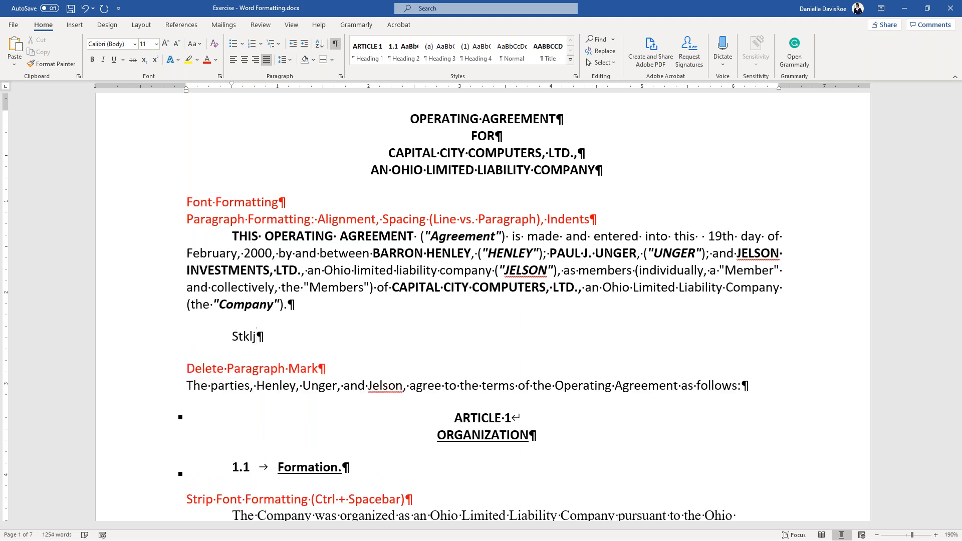
# - Delete the 'Stklj' test paragraph, leaving the agreement paragraph in place
pyautogui.tripleClick(228, 337)
pyautogui.press('Delete')
pyautogui.click(252, 253)
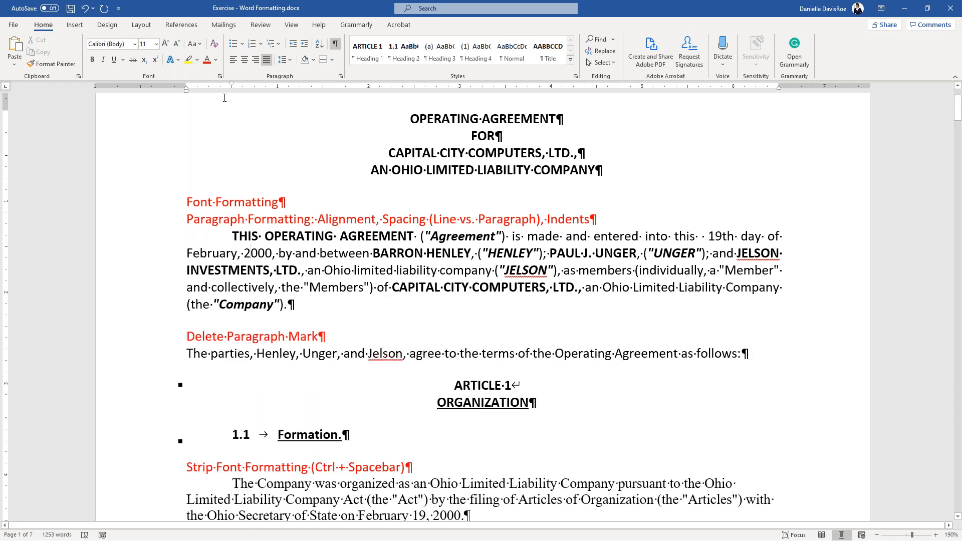
# - Restore the agreement paragraph's 0.5-inch first-line indent and confirm it in the Paragraph dialog
pyautogui.press('ctrl')
pyautogui.press('ctrl')
pyautogui.press('ctrl')
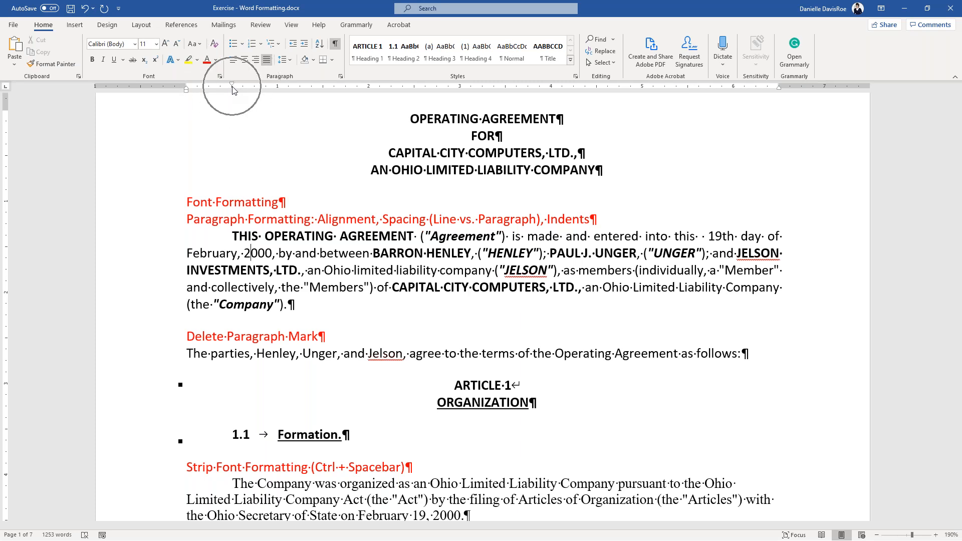
pyautogui.press('ctrl')
pyautogui.press('ctrl')
pyautogui.press('ctrl')
pyautogui.press('ctrl')
pyautogui.press('ctrl')
pyautogui.press('ctrl')
pyautogui.press('ctrl')
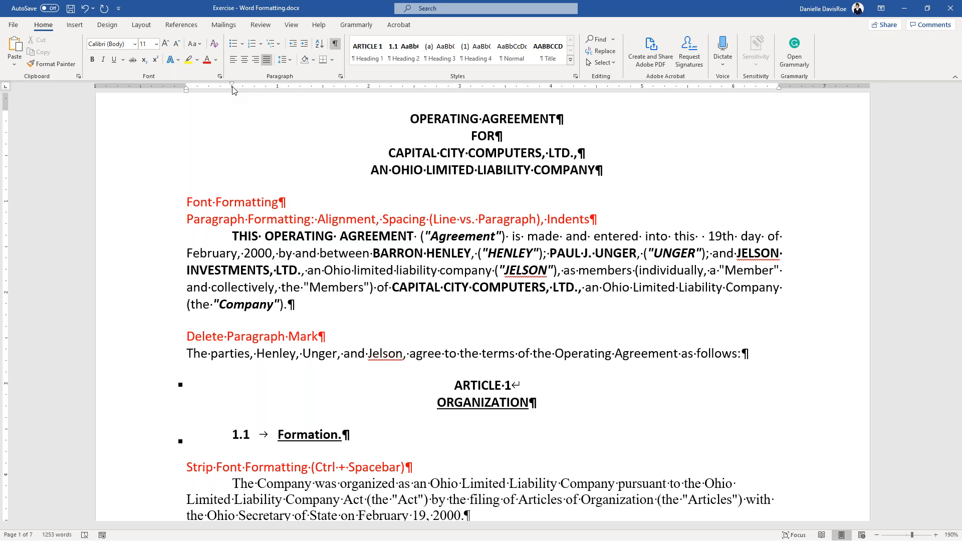
pyautogui.press('ctrl')
pyautogui.press('ctrl')
pyautogui.press('ctrl')
pyautogui.press('ctrl')
pyautogui.press('ctrl')
pyautogui.press('ctrl')
pyautogui.press('ctrl')
pyautogui.press('ctrl')
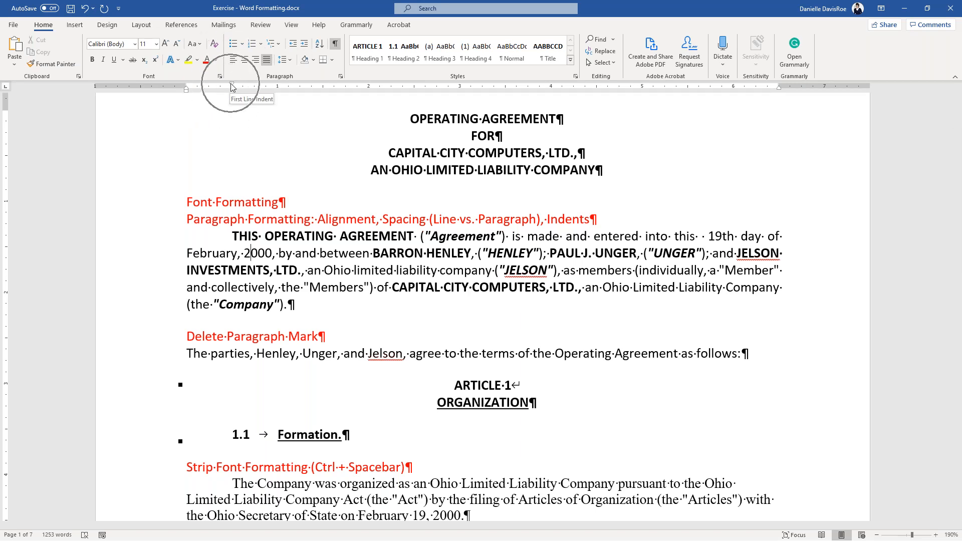
pyautogui.press('ctrl')
pyautogui.press('ctrl')
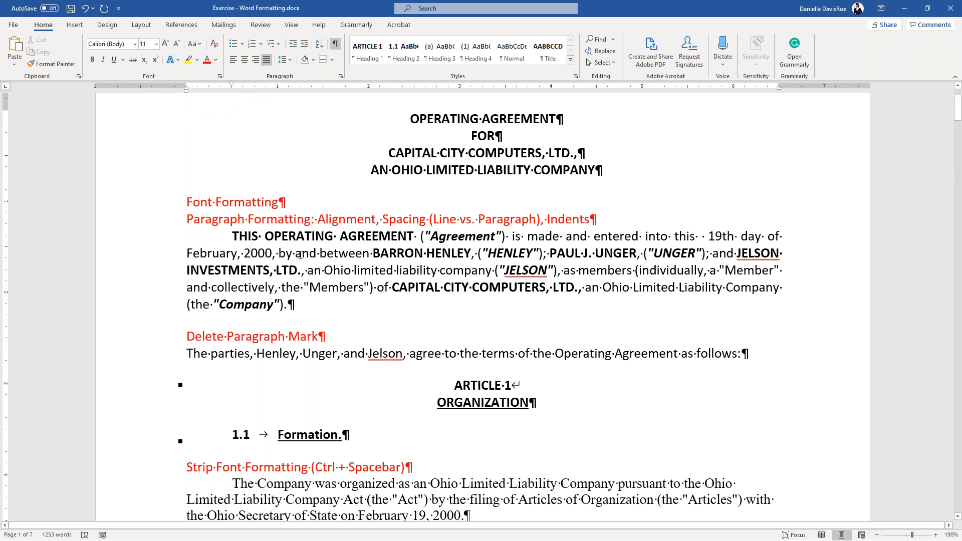
pyautogui.moveTo(232, 87)
pyautogui.mouseDown()
pyautogui.moveTo(187, 89)
pyautogui.moveTo(209, 90)
pyautogui.mouseUp()
pyautogui.press('ctrl')
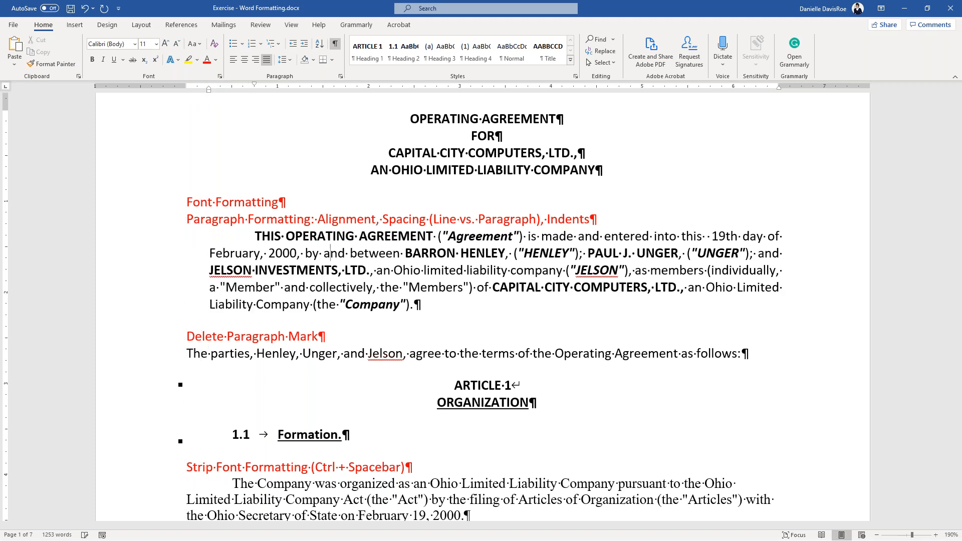
pyautogui.hotkey('ctrl', 'z')
pyautogui.hotkey('ctrl', 'z')
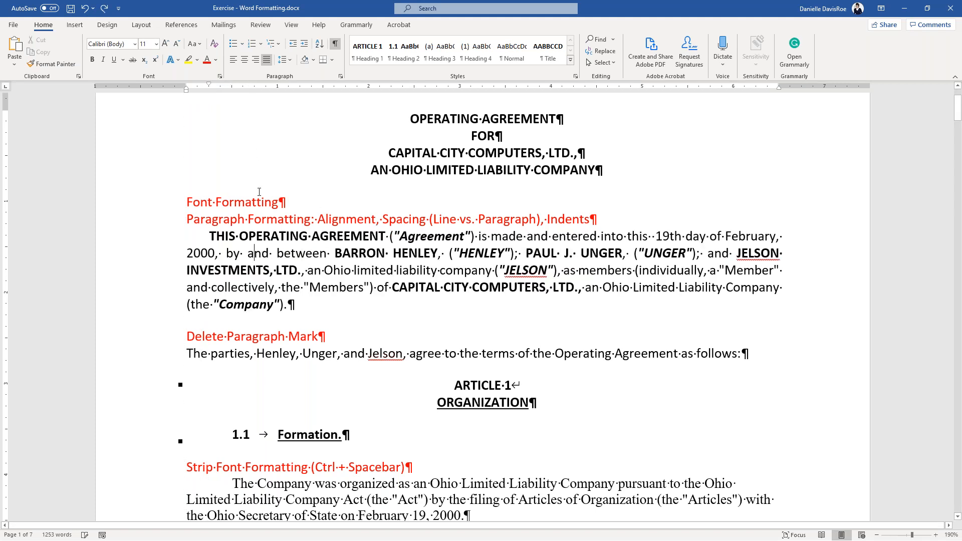
pyautogui.hotkey('ctrl', 'y')
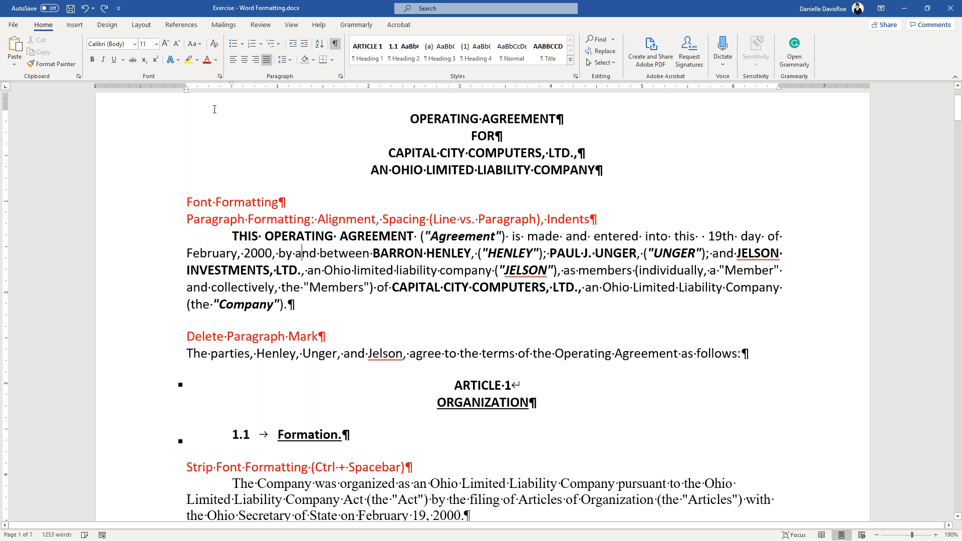
pyautogui.click(341, 77)
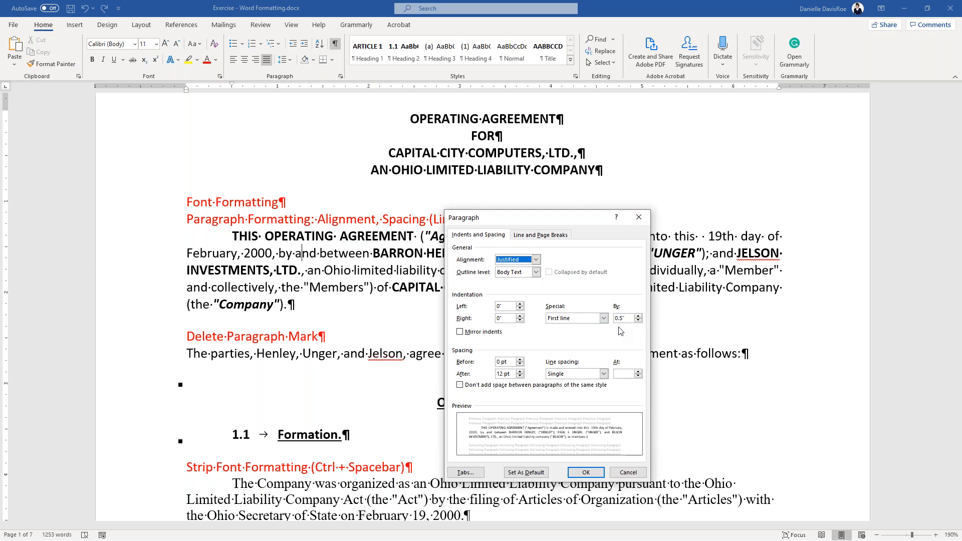
# - Change the opening paragraph's special indent to a 0.5-inch hanging indent
pyautogui.click(604, 318)
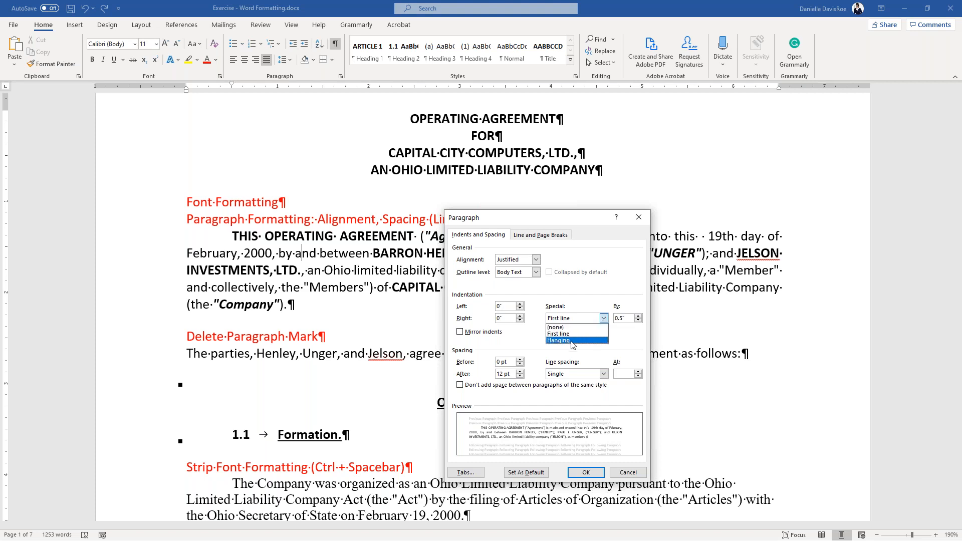
pyautogui.click(573, 340)
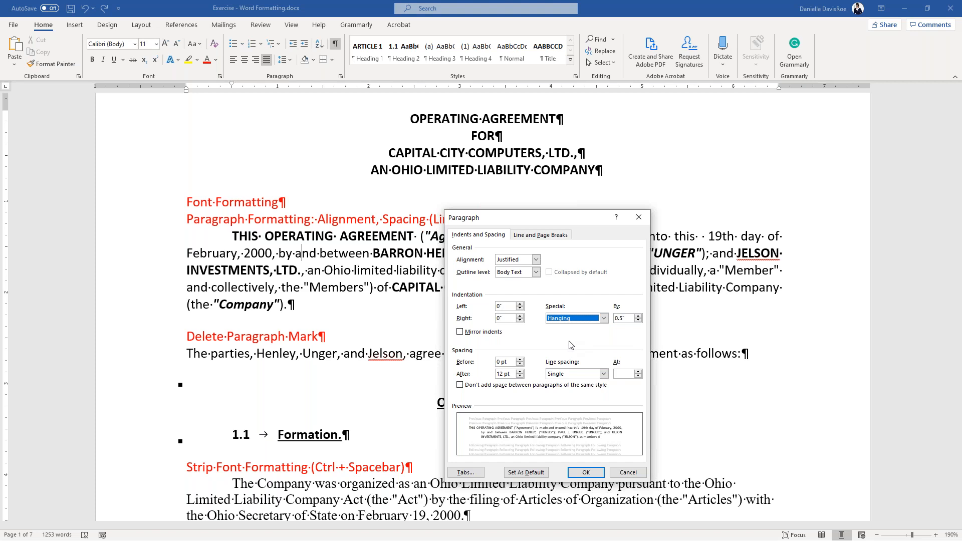
pyautogui.click(586, 473)
pyautogui.click(185, 235)
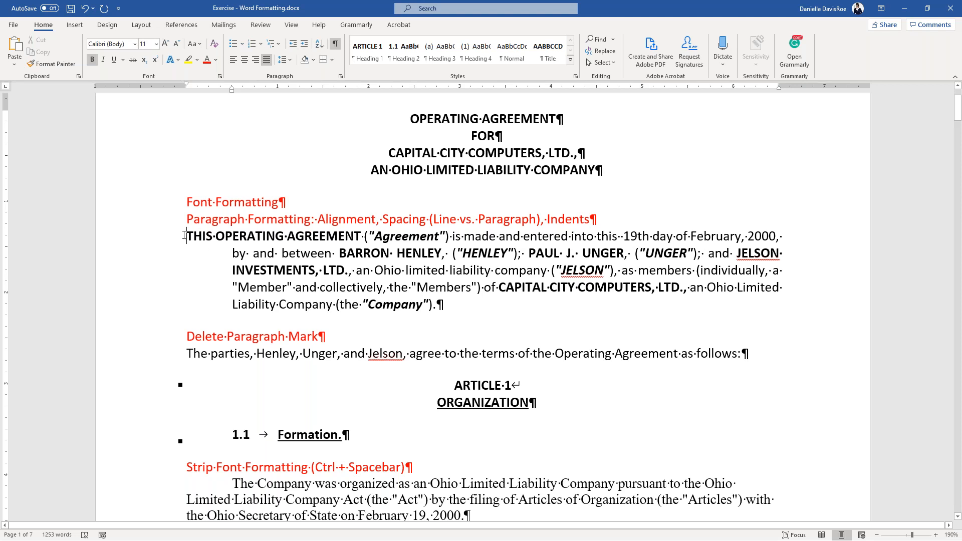
# - Type '1.' and a tab before THIS, then undo the automatic list numbering
pyautogui.click(183, 236)
pyautogui.write('1.')
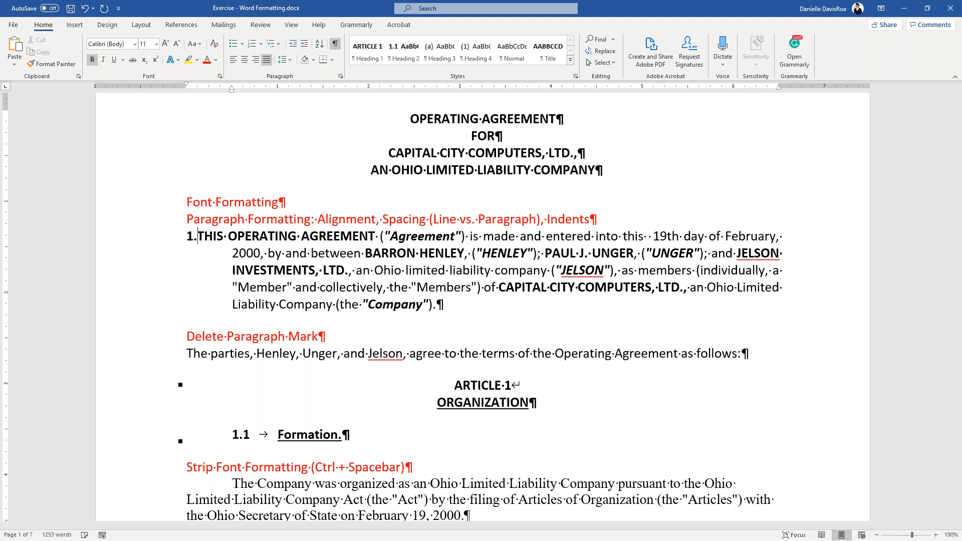
pyautogui.press('Tab')
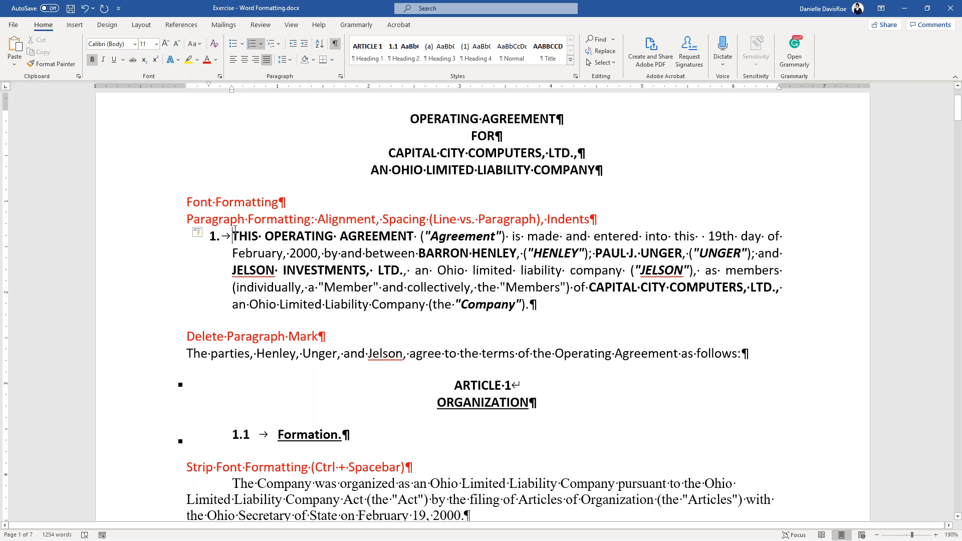
pyautogui.click(234, 235)
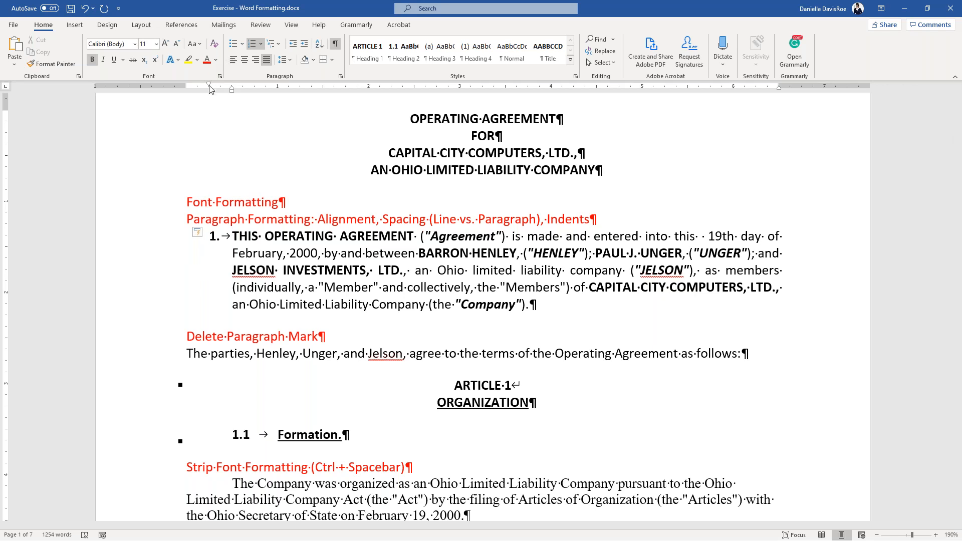
pyautogui.click(252, 236)
pyautogui.hotkey('ctrl', 'z')
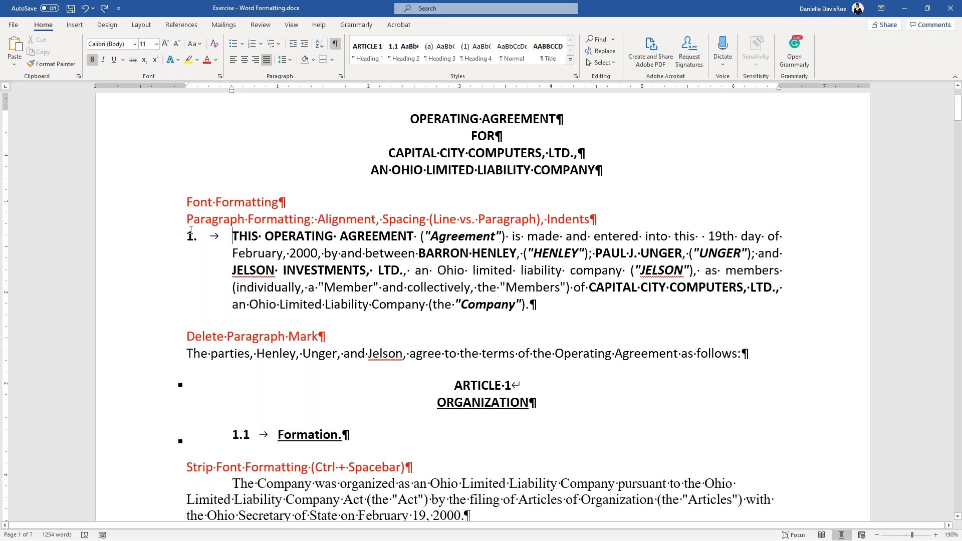
# - Delete the '1.' number and its tab, then undo back to the first-line indent
pyautogui.press('ctrl')
pyautogui.press('ctrl')
pyautogui.press('ctrl')
pyautogui.moveTo(198, 239); pyautogui.dragTo(226, 239)
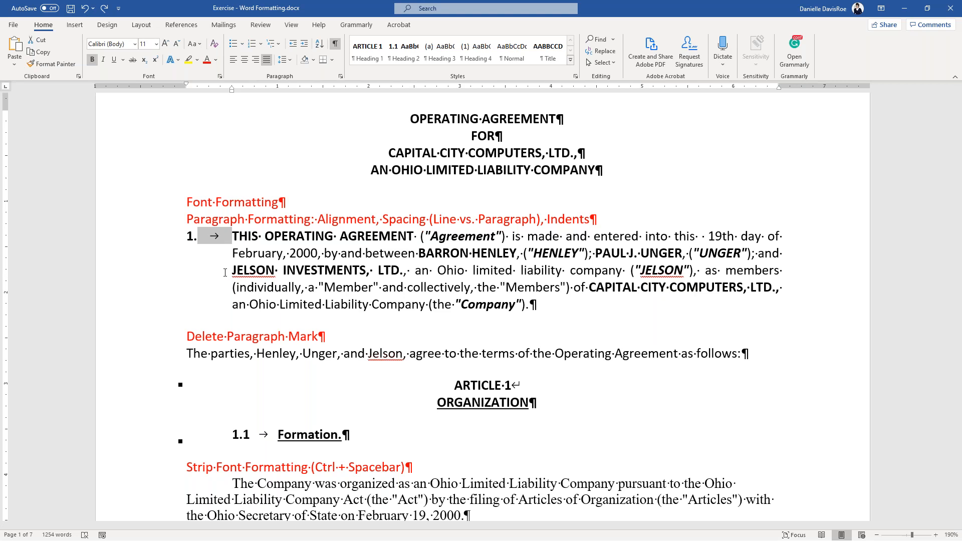
pyautogui.click(204, 246)
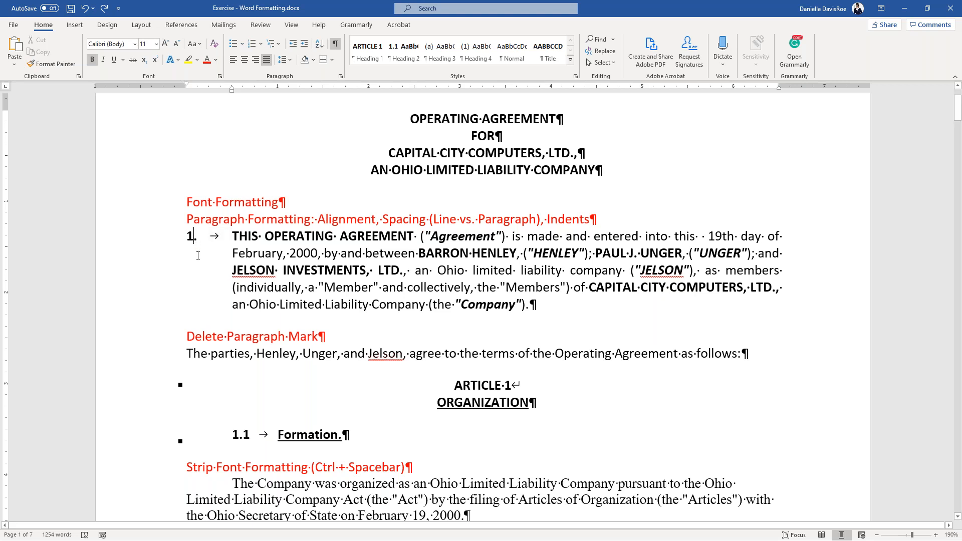
pyautogui.moveTo(189, 245); pyautogui.dragTo(218, 239)
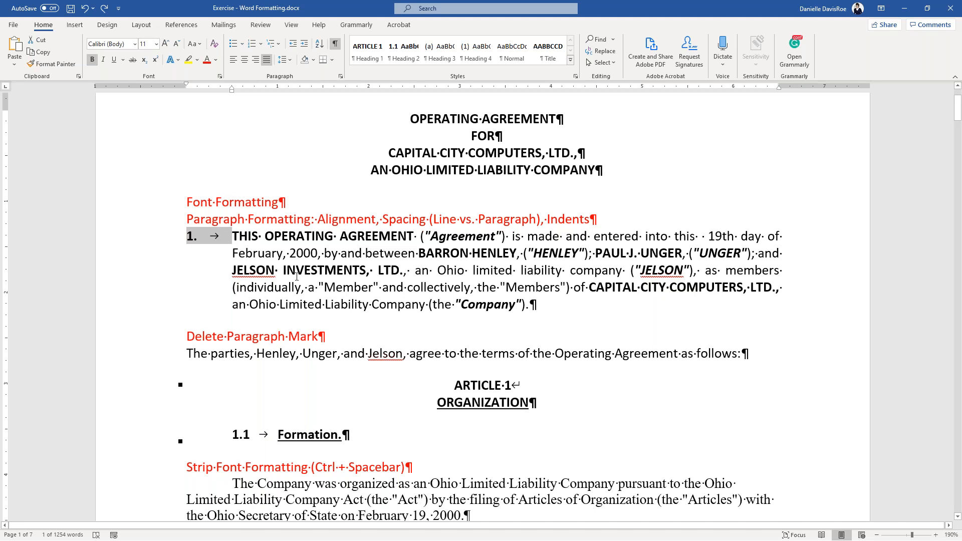
pyautogui.press('BackSpace')
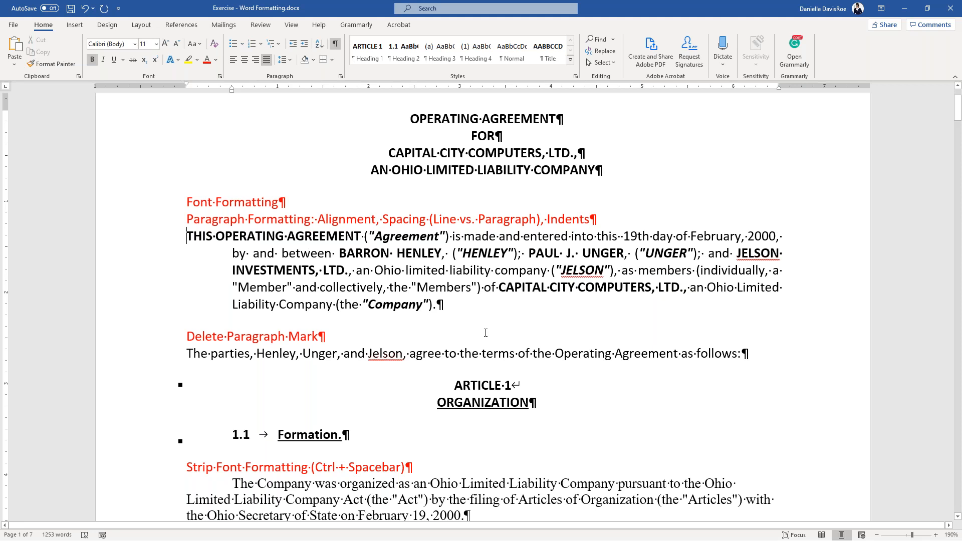
pyautogui.hotkey('ctrl', 'z')
pyautogui.hotkey('ctrl', 'z')
pyautogui.hotkey('ctrl', 'z')
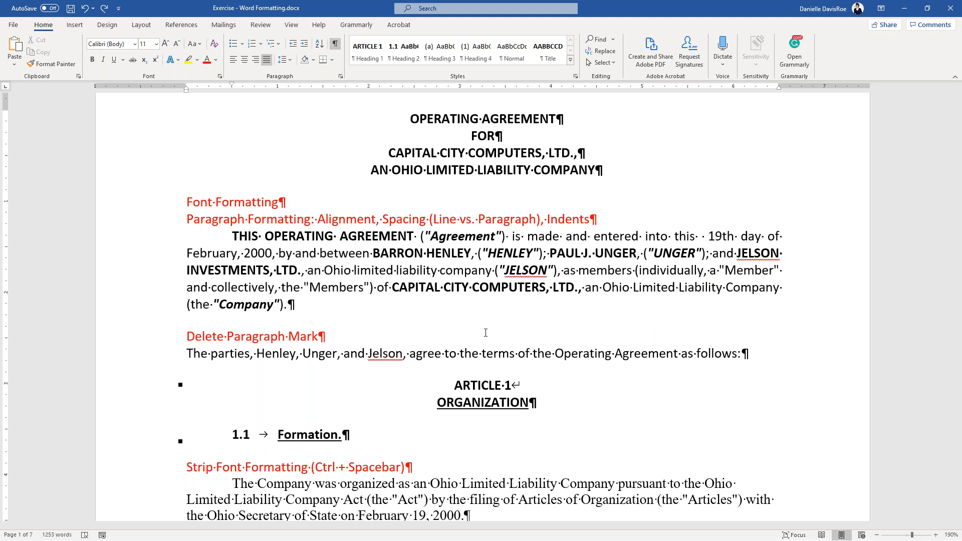
# - Undo once more and remove the stray Stklj paragraph
pyautogui.hotkey('ctrl', 'z')
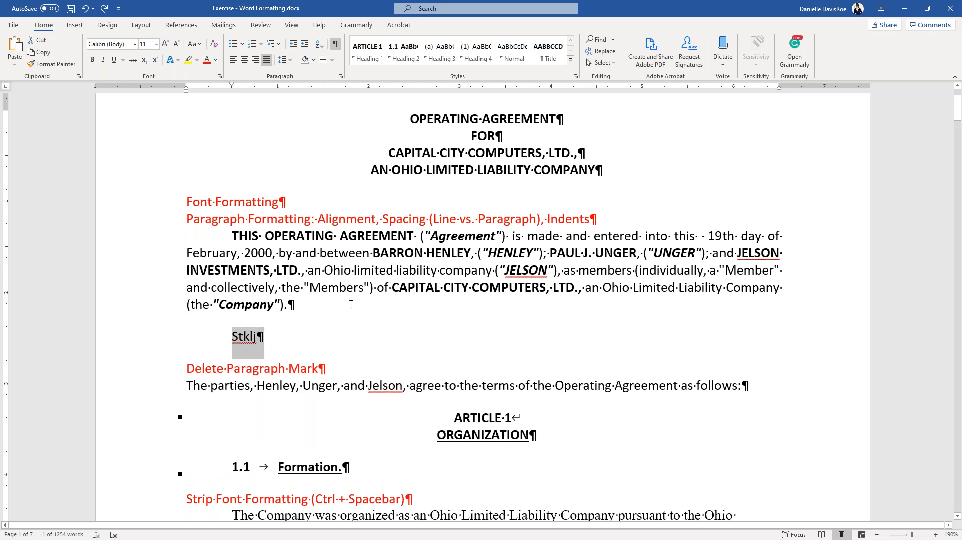
pyautogui.press('Delete')
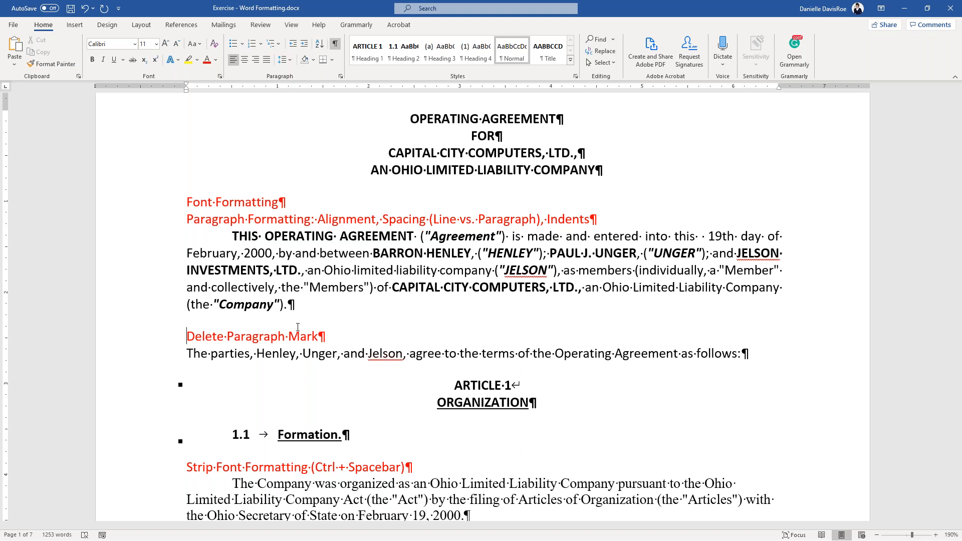
pyautogui.press('Down')
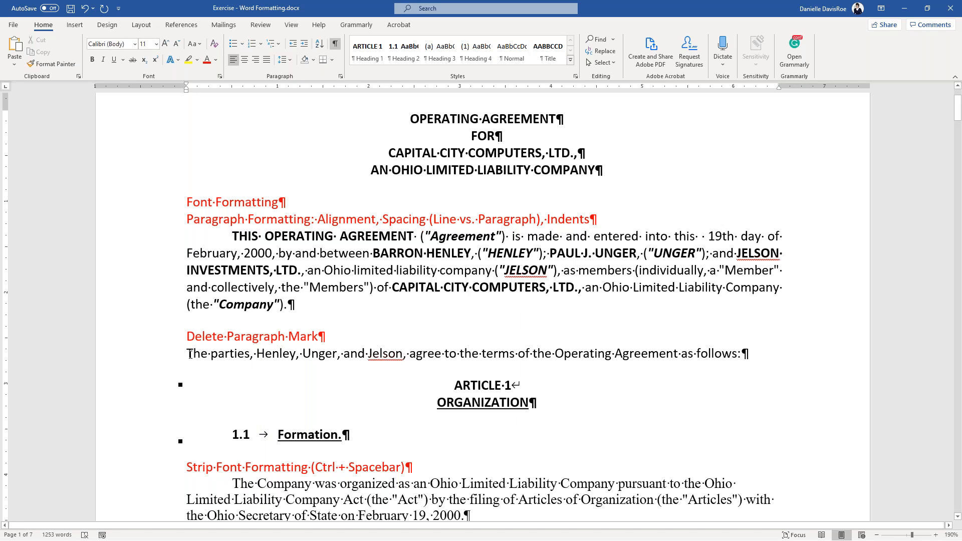
pyautogui.moveTo(792, 341); pyautogui.dragTo(788, 346)
pyautogui.click(466, 437)
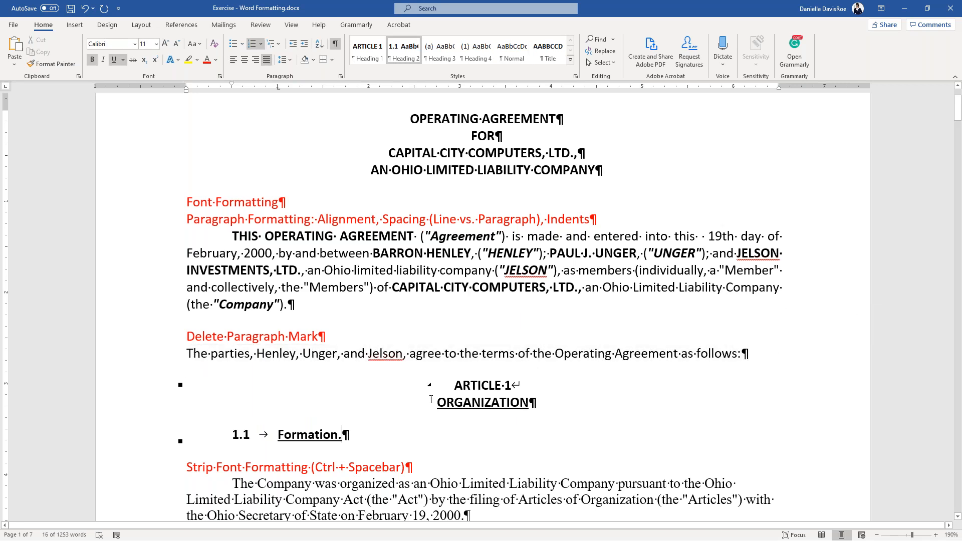
pyautogui.moveTo(565, 397); pyautogui.dragTo(565, 393)
pyautogui.click(745, 354)
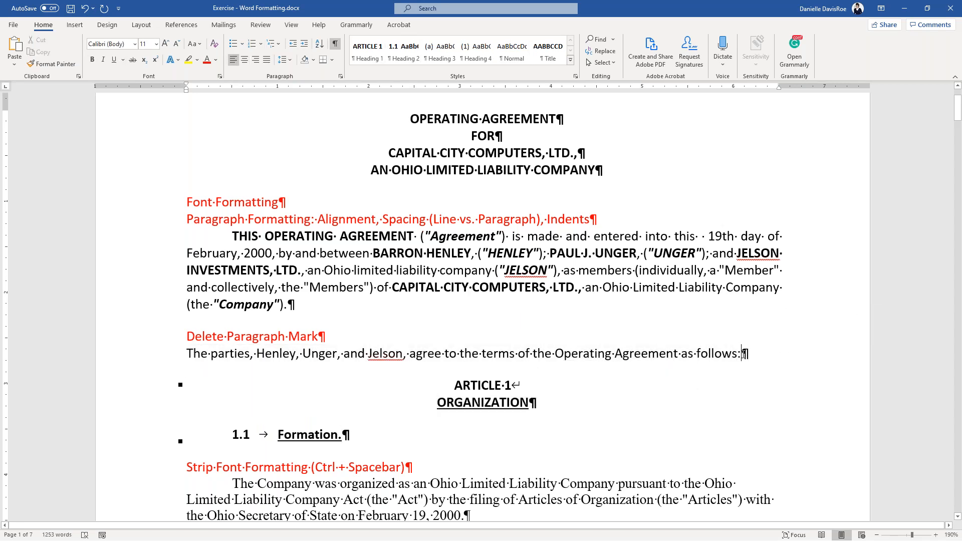
pyautogui.hotkey('shift', 'Right')
pyautogui.press('Delete')
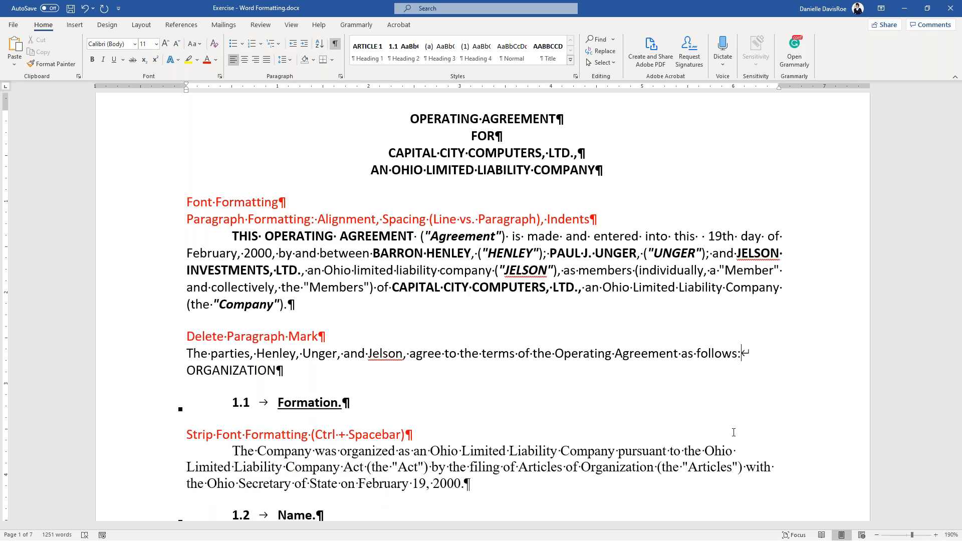
pyautogui.press('Delete')
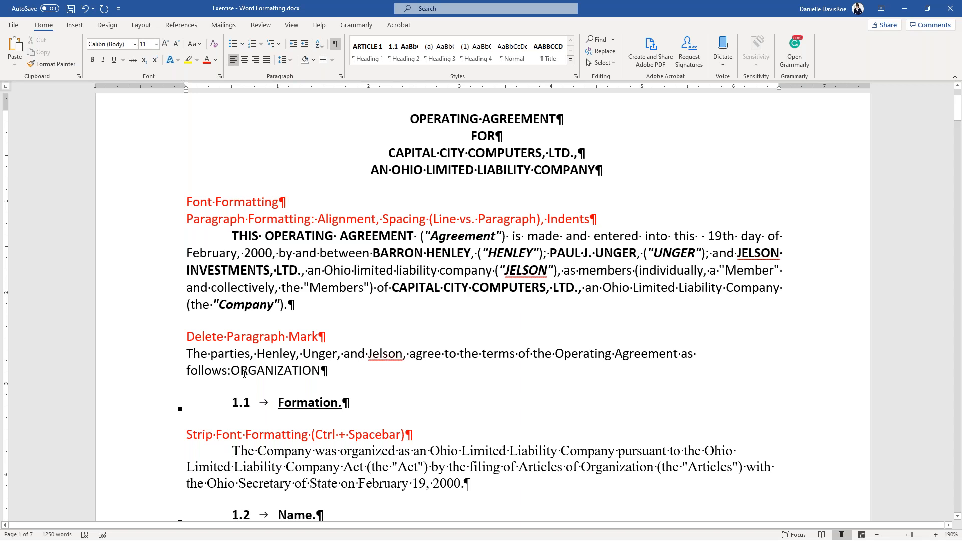
pyautogui.moveTo(231, 370); pyautogui.dragTo(321, 371)
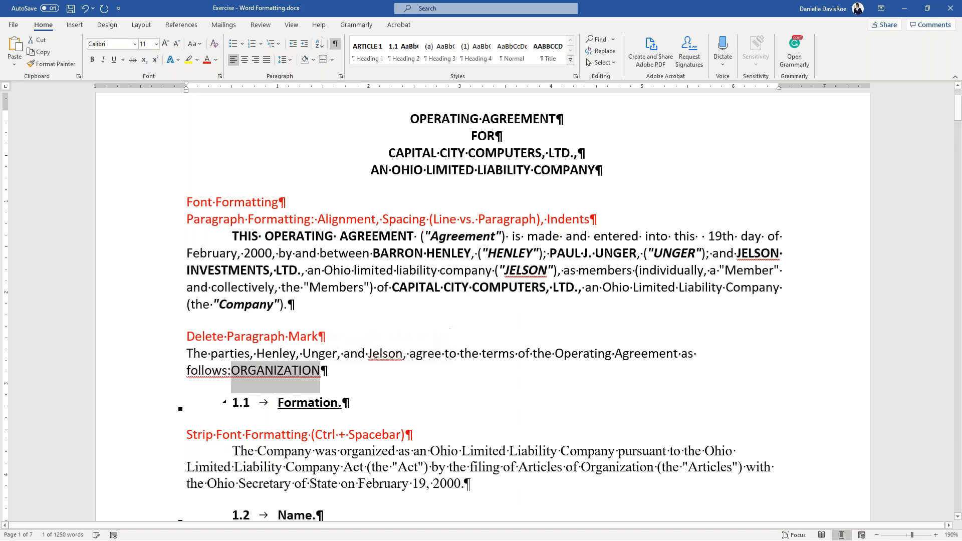
pyautogui.click(275, 375)
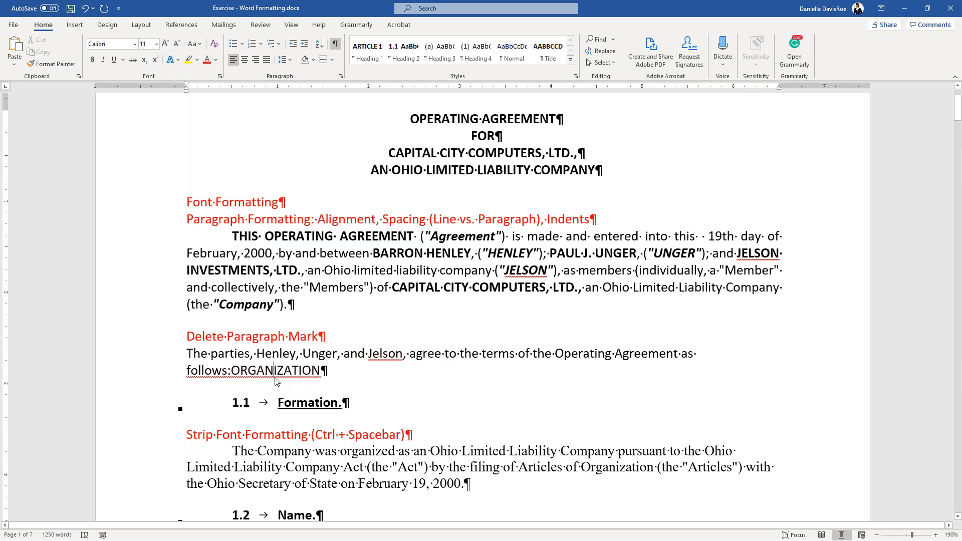
pyautogui.hotkey('ctrl', 'z')
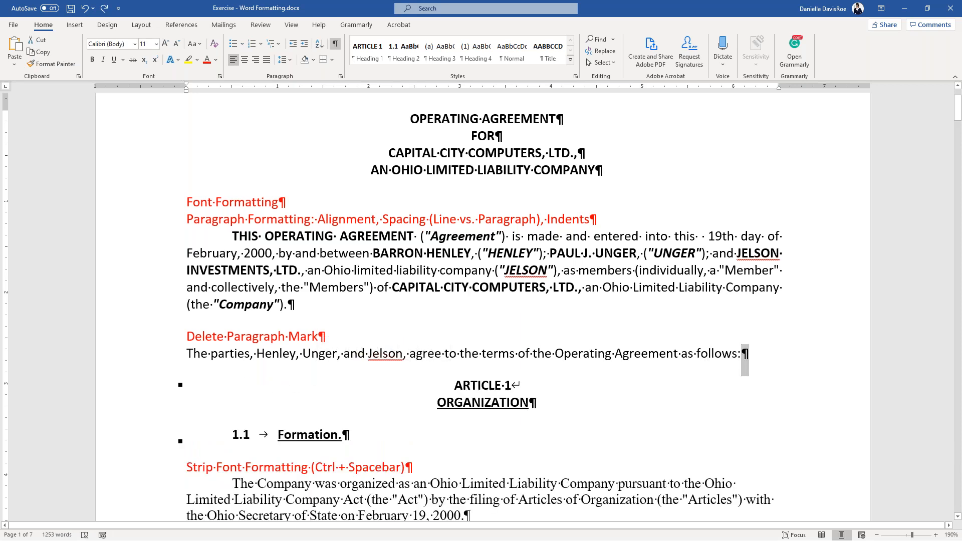
pyautogui.moveTo(435, 402); pyautogui.dragTo(539, 403)
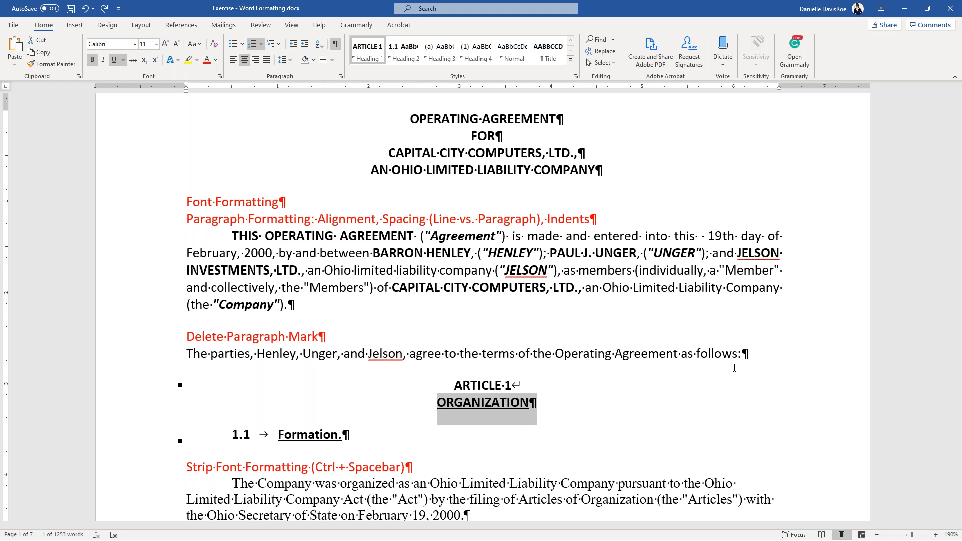
pyautogui.click(757, 356)
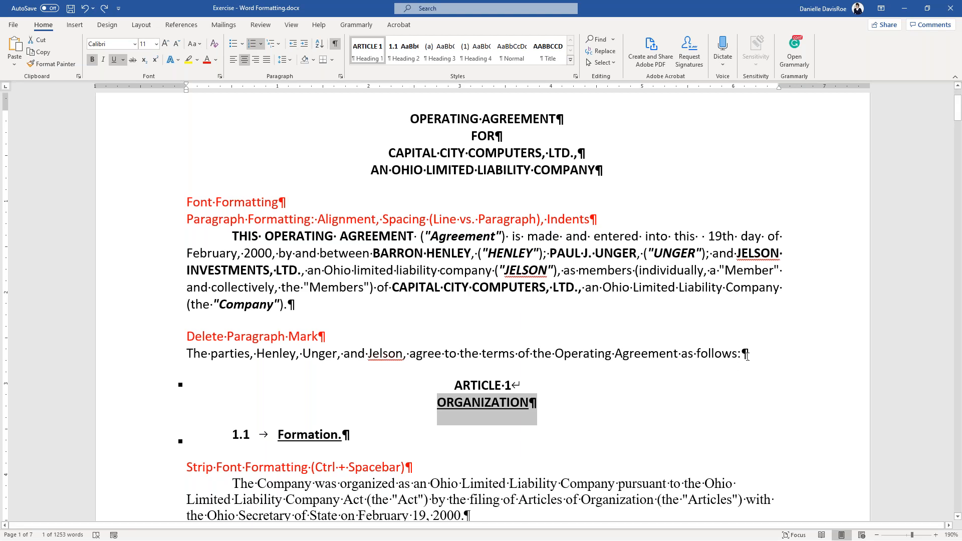
pyautogui.hotkey('shift', 'Right')
pyautogui.press('Delete')
pyautogui.press('Delete')
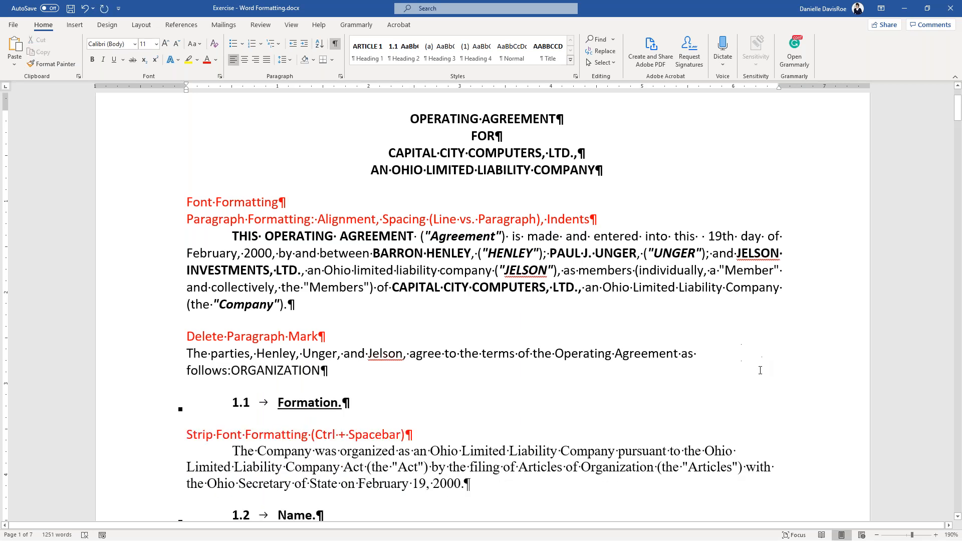
pyautogui.moveTo(231, 371); pyautogui.dragTo(341, 376)
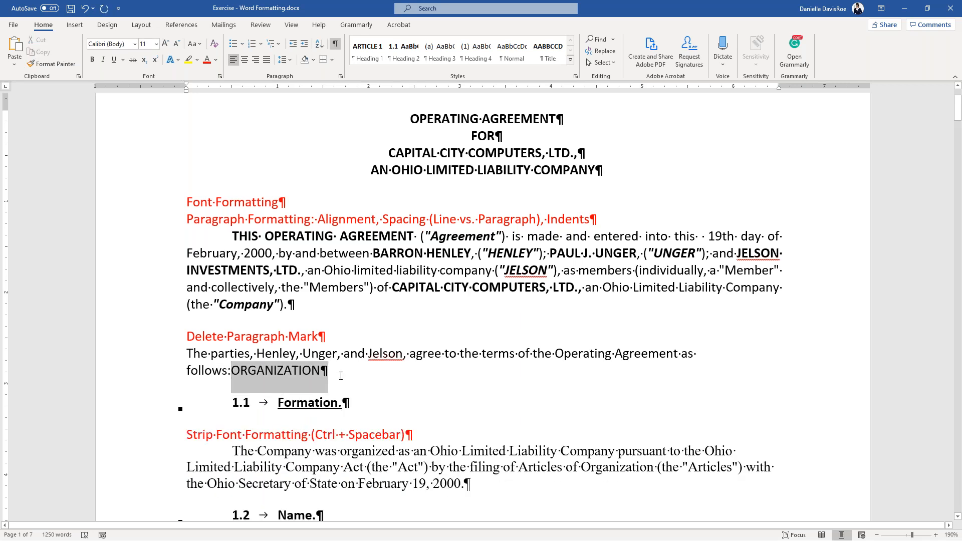
pyautogui.click(340, 372)
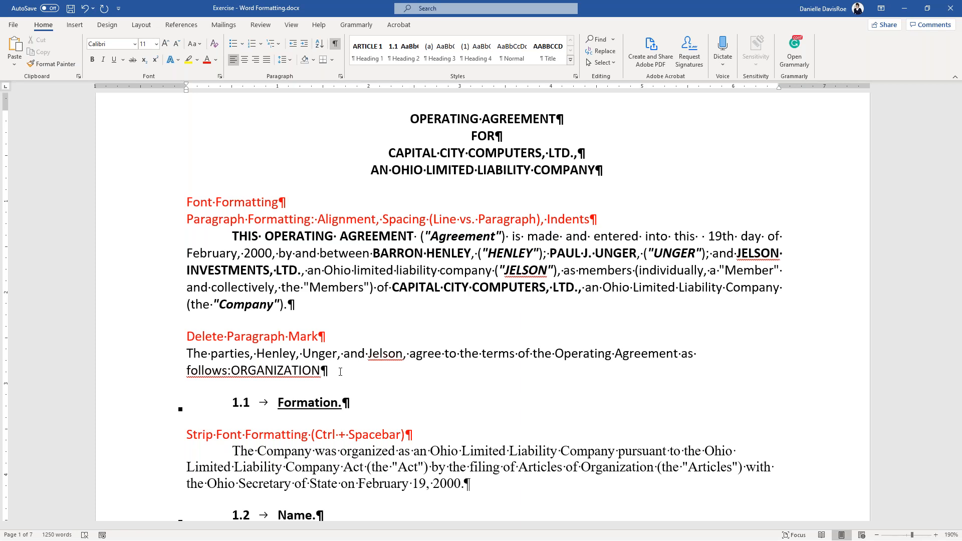
pyautogui.hotkey('ctrl', 'z')
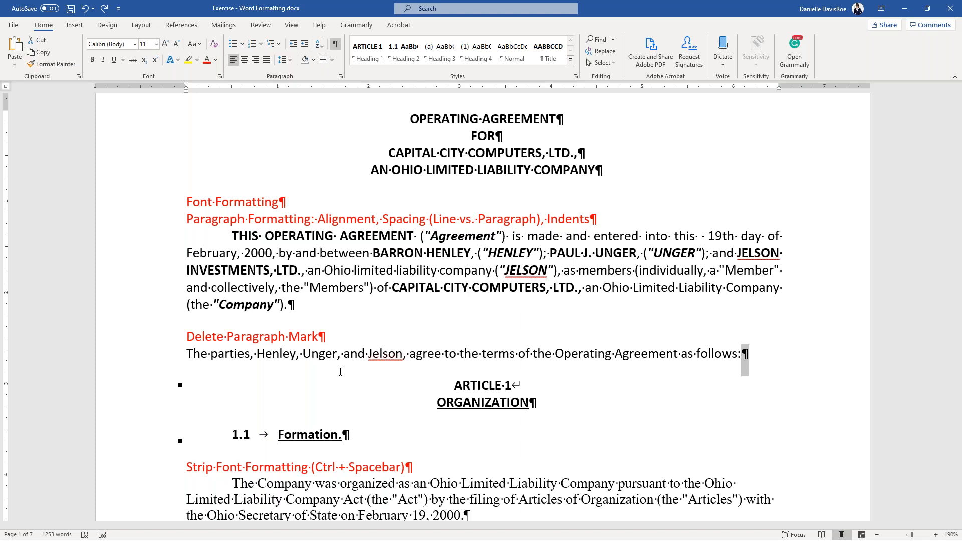
# - Reset the 'The Company was organized' Formation paragraph to default Calibri with Ctrl+Spacebar
pyautogui.scroll(-3, 340, 372)
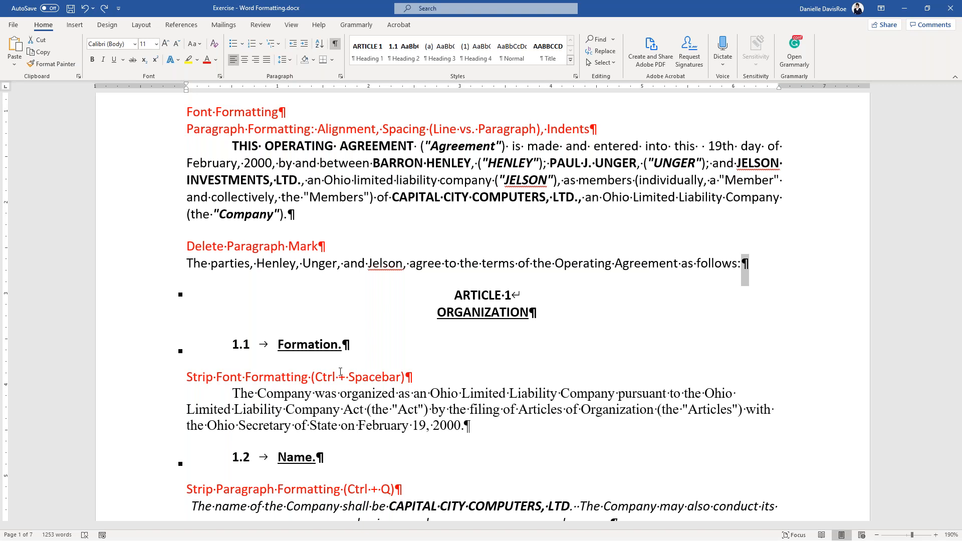
pyautogui.click(351, 263)
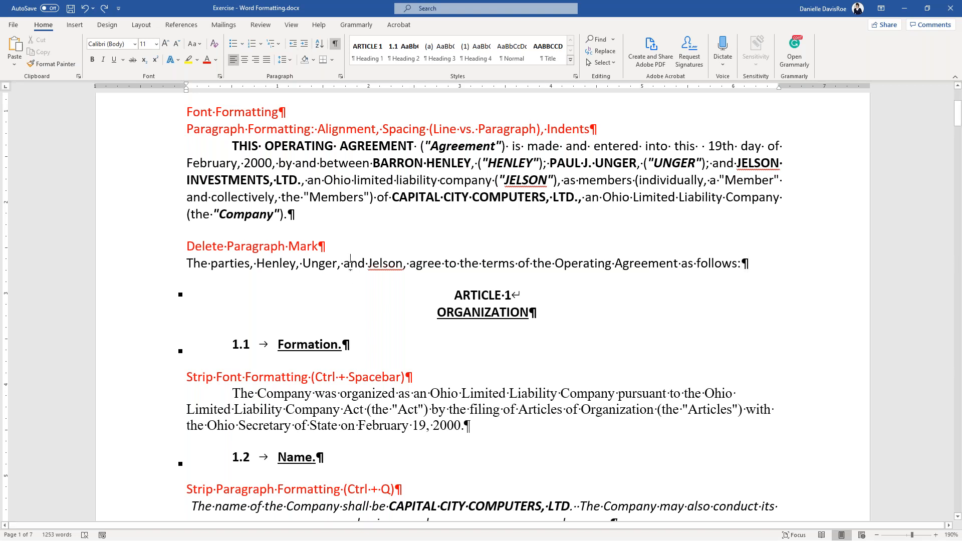
pyautogui.scroll(-4, 350, 265)
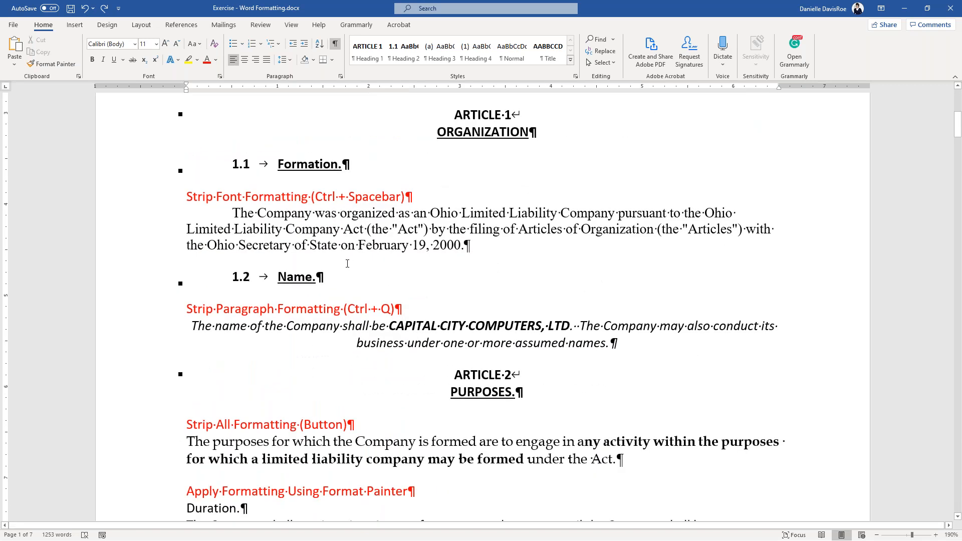
pyautogui.moveTo(233, 212); pyautogui.dragTo(511, 261)
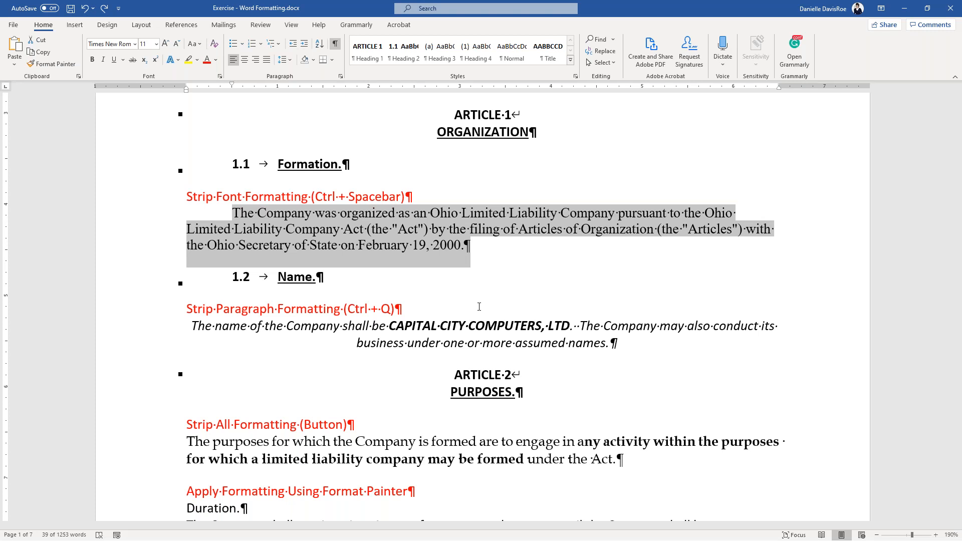
pyautogui.hotkey('ctrl', 'space')
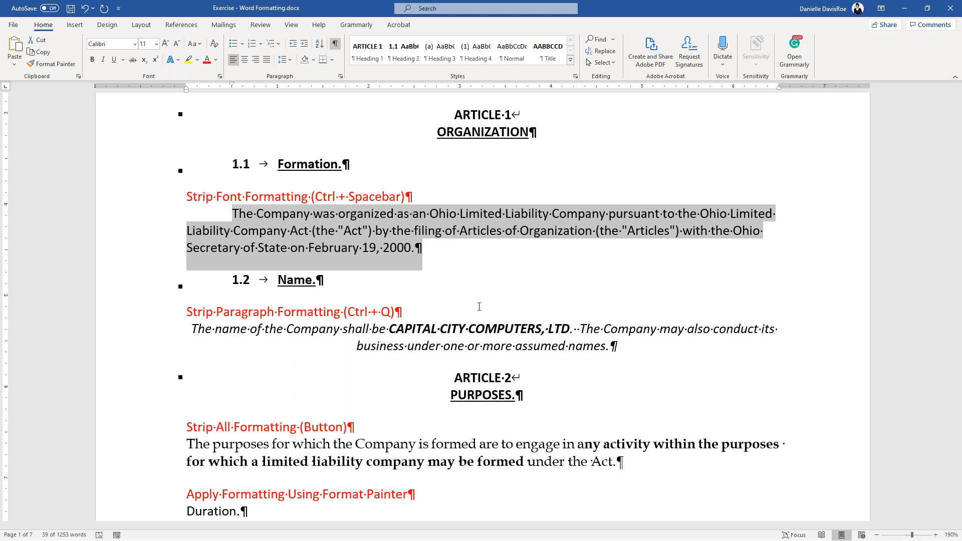
pyautogui.click(440, 252)
pyautogui.scroll(1, 442, 243)
pyautogui.scroll(-3, 443, 236)
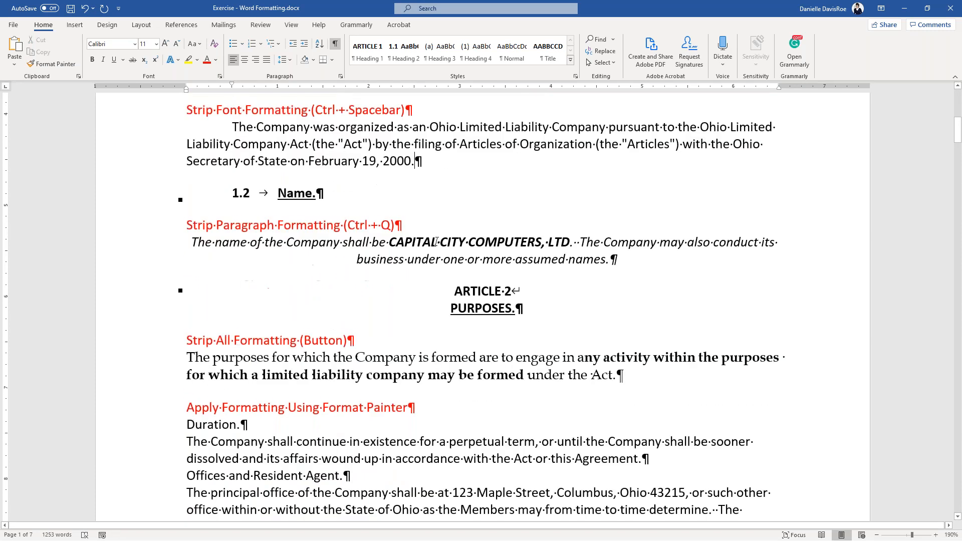
pyautogui.moveTo(190, 242); pyautogui.dragTo(617, 256)
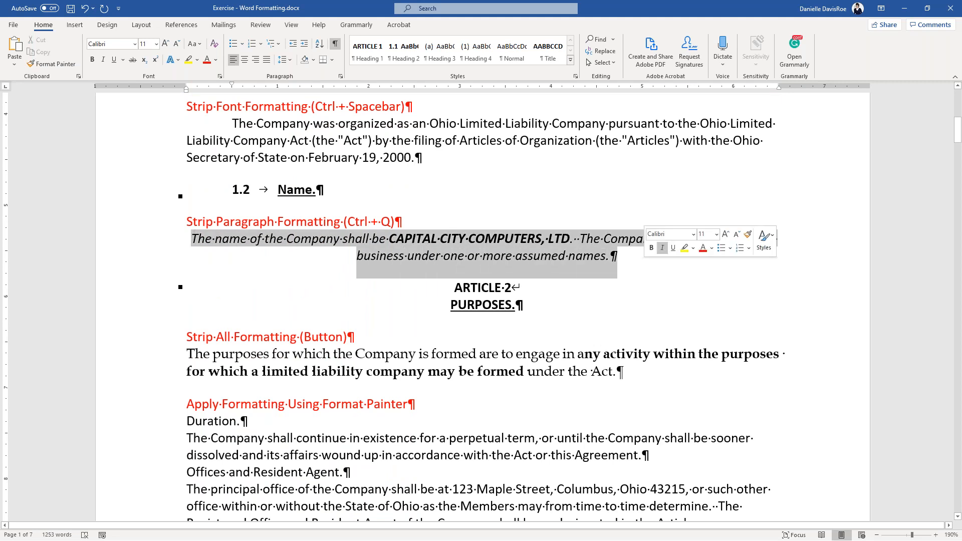
# - Strip the Name paragraph's centring with Ctrl+Q and its bold and italic with Ctrl+Spacebar
pyautogui.scroll(4, 628, 326)
pyautogui.scroll(-2, 628, 326)
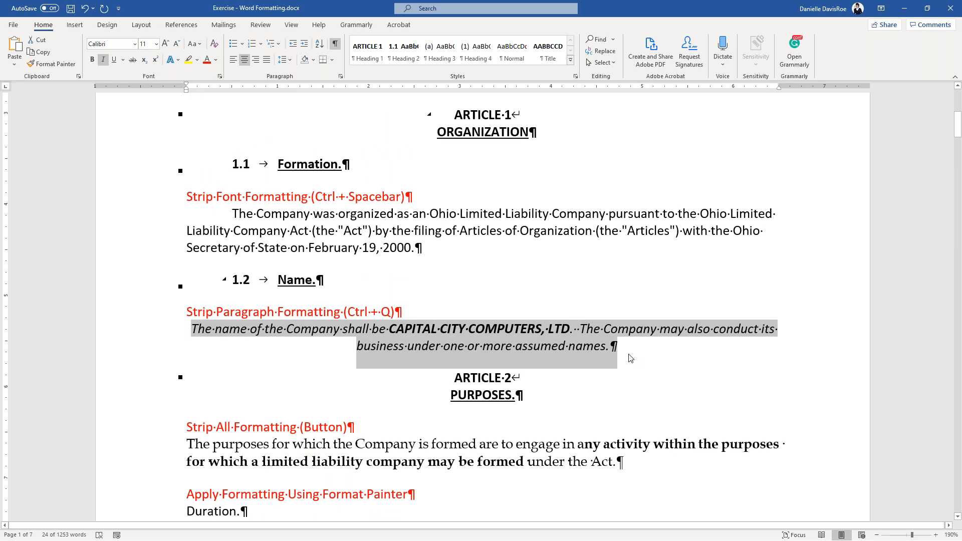
pyautogui.hotkey('ctrl', 'q')
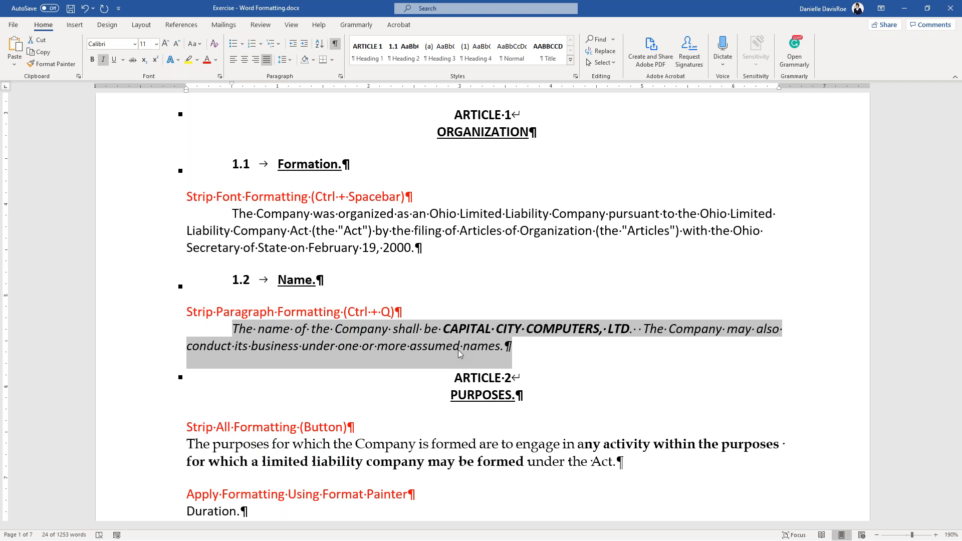
pyautogui.hotkey('ctrl', 'space')
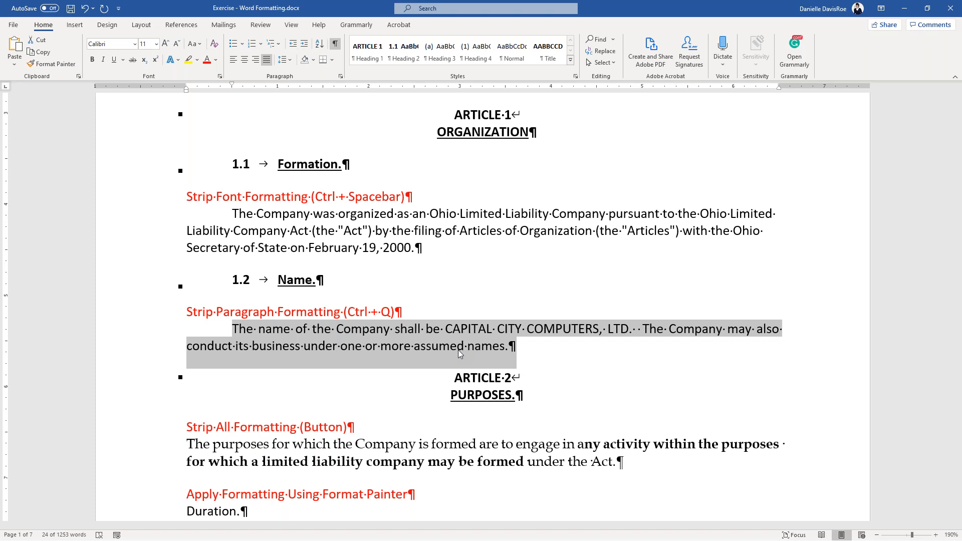
pyautogui.scroll(-3, 450, 361)
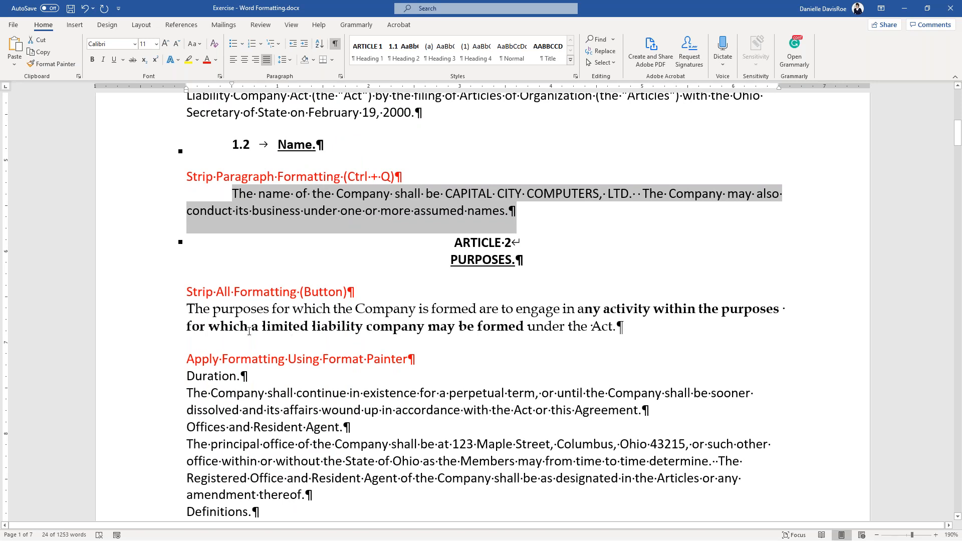
pyautogui.moveTo(190, 309); pyautogui.dragTo(668, 336)
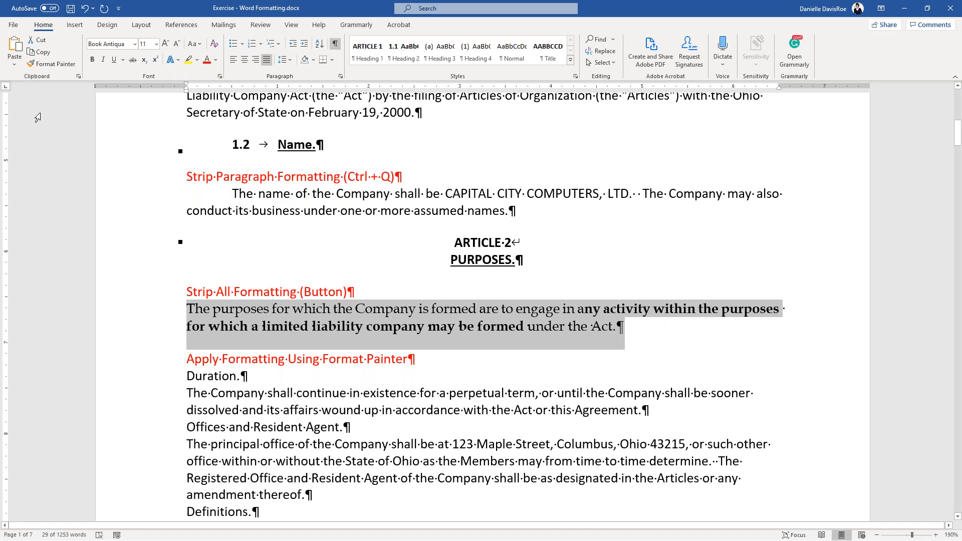
# - Apply Clear All Formatting to the ARTICLE 2 purposes paragraph, leaving plain Calibri text
pyautogui.click(48, 28)
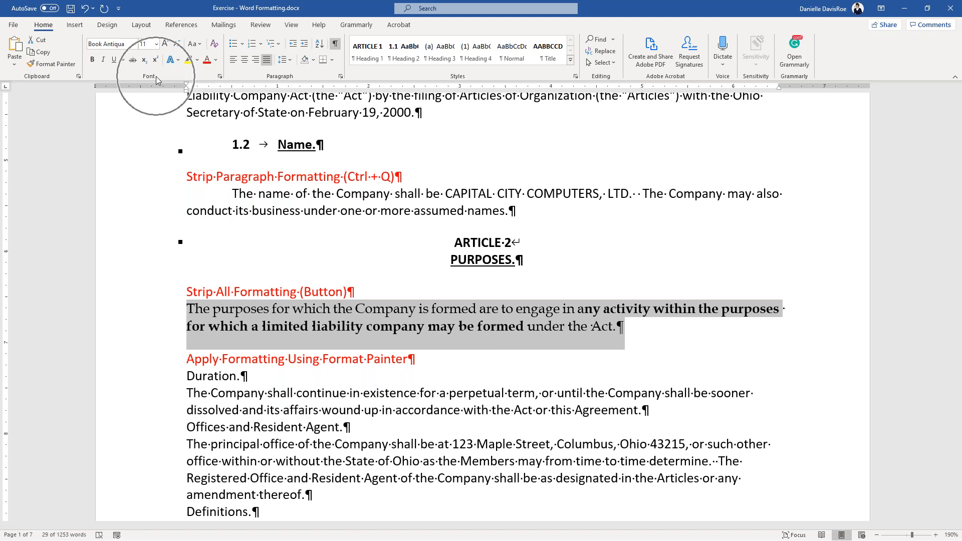
pyautogui.click(214, 47)
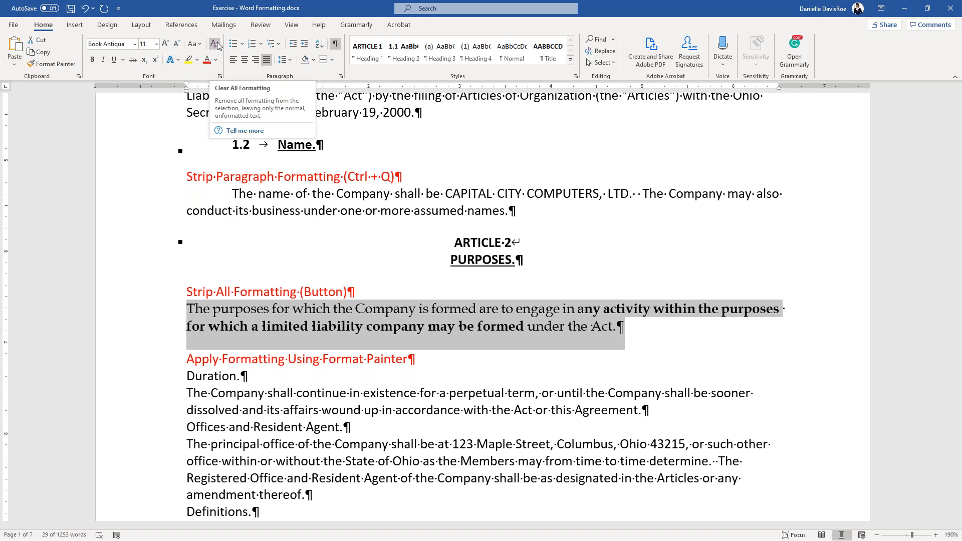
pyautogui.click(215, 44)
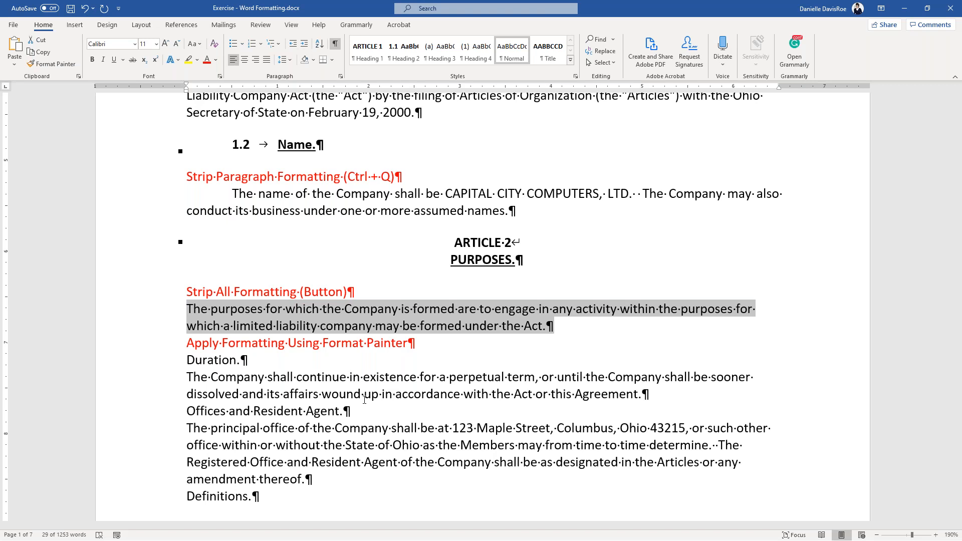
pyautogui.press('ctrl')
pyautogui.press('ctrl')
# - Format-paint the company-name paragraph's first-line indent and spacing onto the purposes paragraph
pyautogui.click(346, 315)
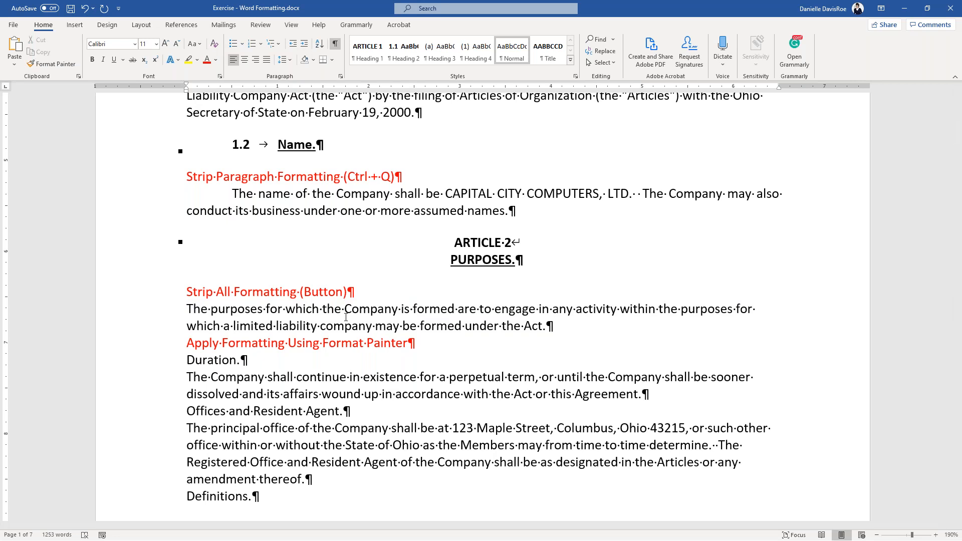
pyautogui.click(328, 211)
pyautogui.press('ctrl')
pyautogui.press('ctrl')
pyautogui.press('ctrl')
pyautogui.press('ctrl')
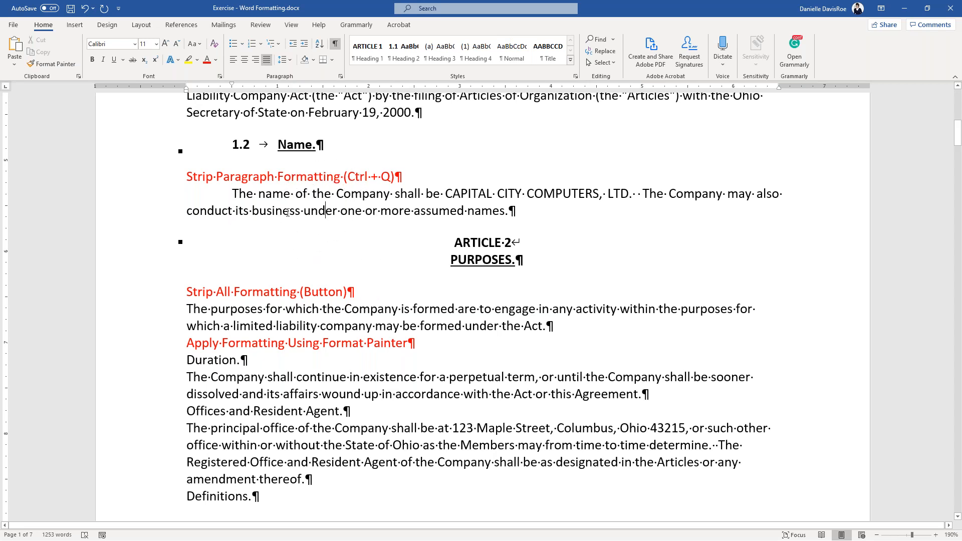
pyautogui.click(64, 66)
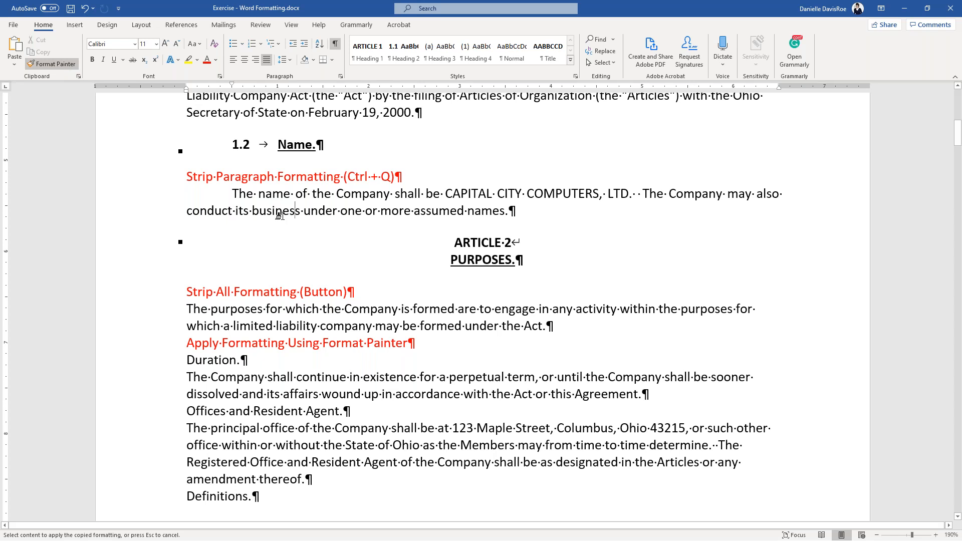
pyautogui.click(282, 310)
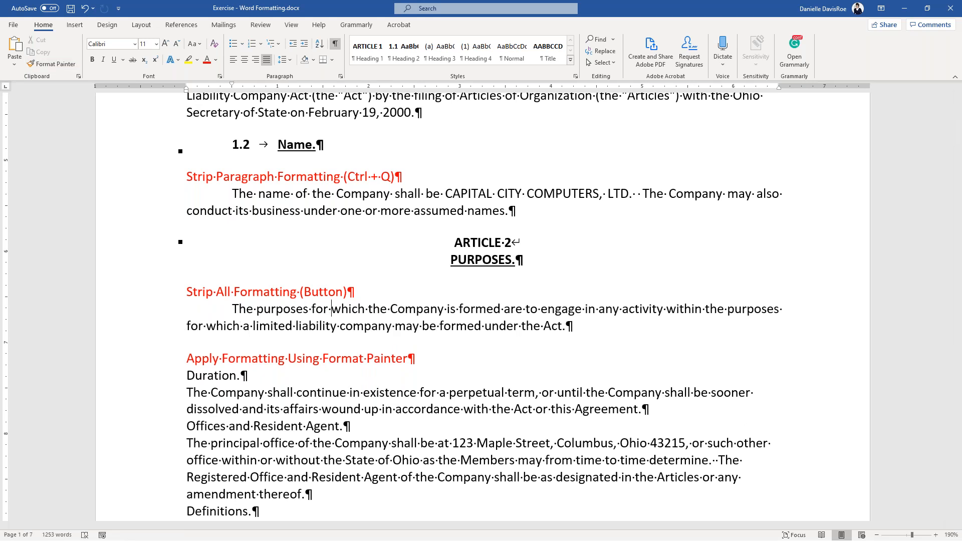
# - Format-paint the 1.2 Name heading onto Duration, making it bold, underlined heading 2.1
pyautogui.click(293, 144)
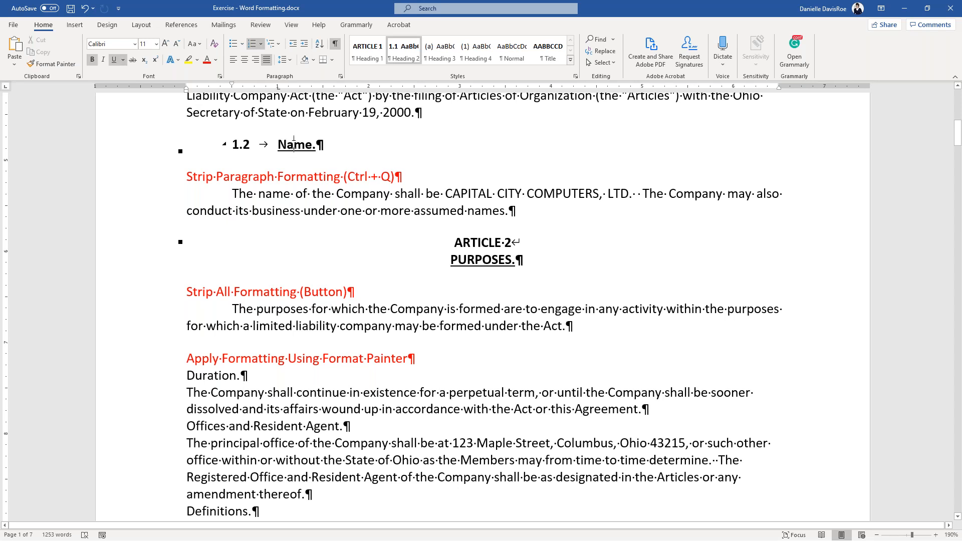
pyautogui.moveTo(193, 376); pyautogui.dragTo(248, 376)
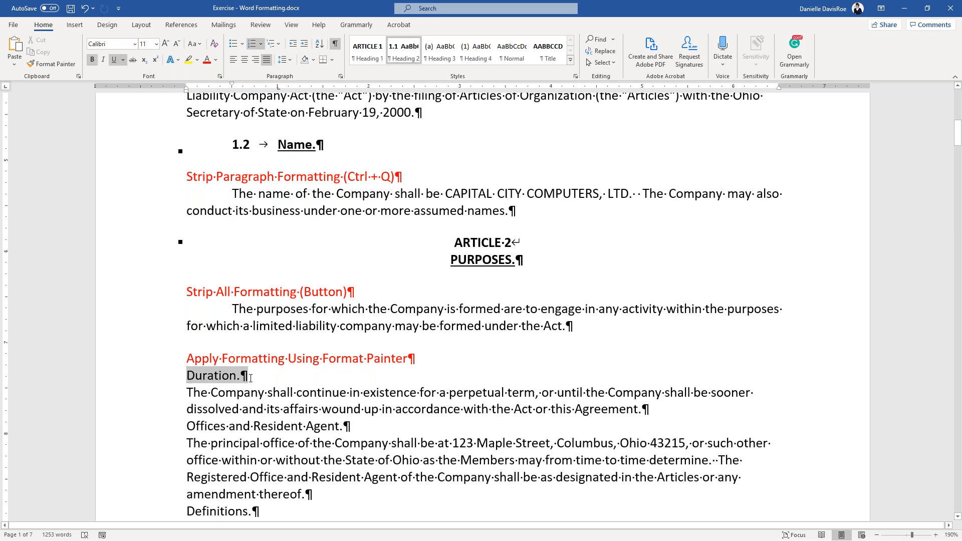
pyautogui.moveTo(278, 151); pyautogui.dragTo(343, 146)
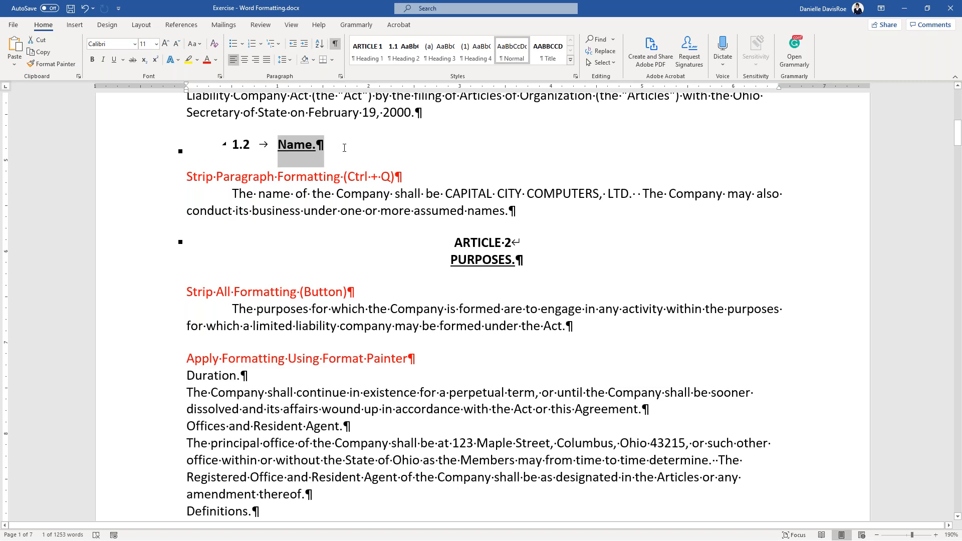
pyautogui.click(294, 145)
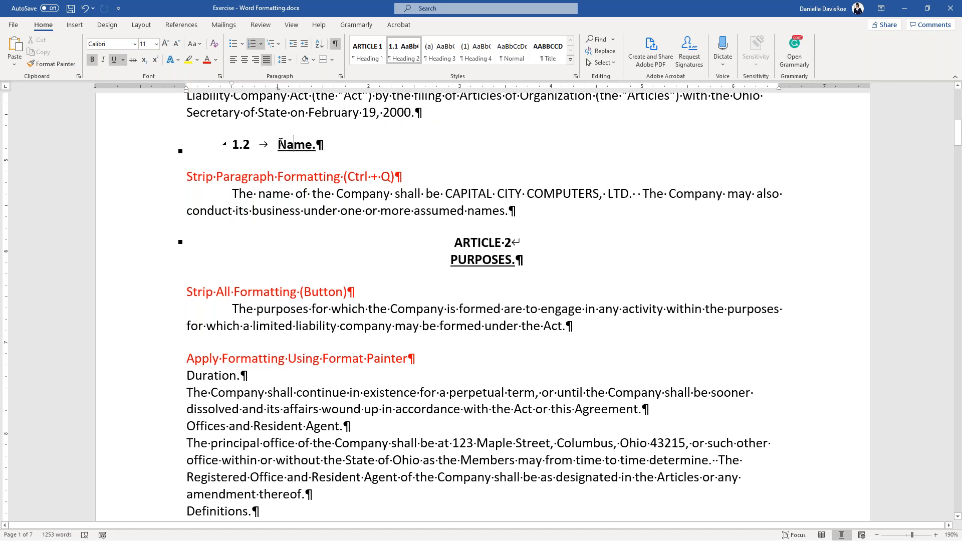
pyautogui.click(48, 63)
pyautogui.click(207, 376)
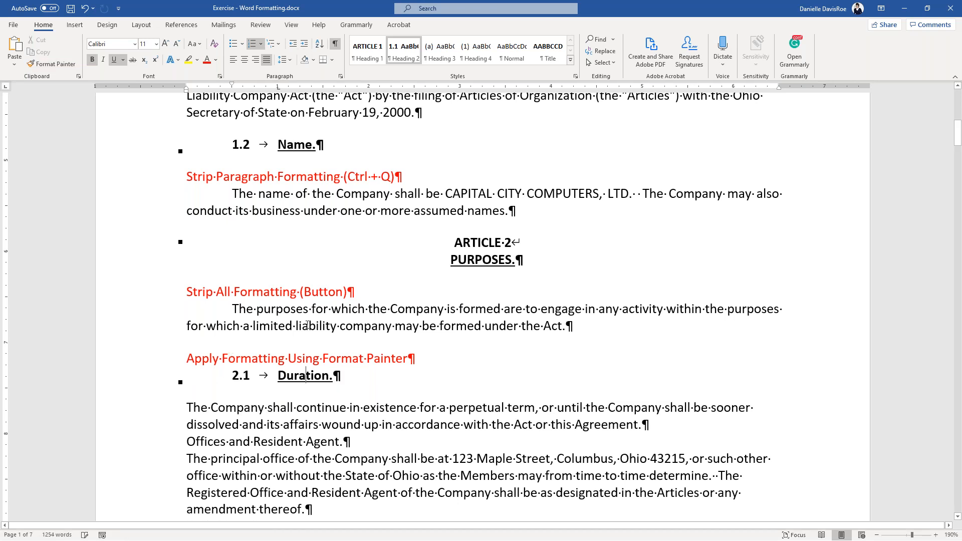
# - Pick up the purposes paragraph's indented body formatting with Format Painter
pyautogui.scroll(-2, 332, 319)
pyautogui.scroll(4, 298, 246)
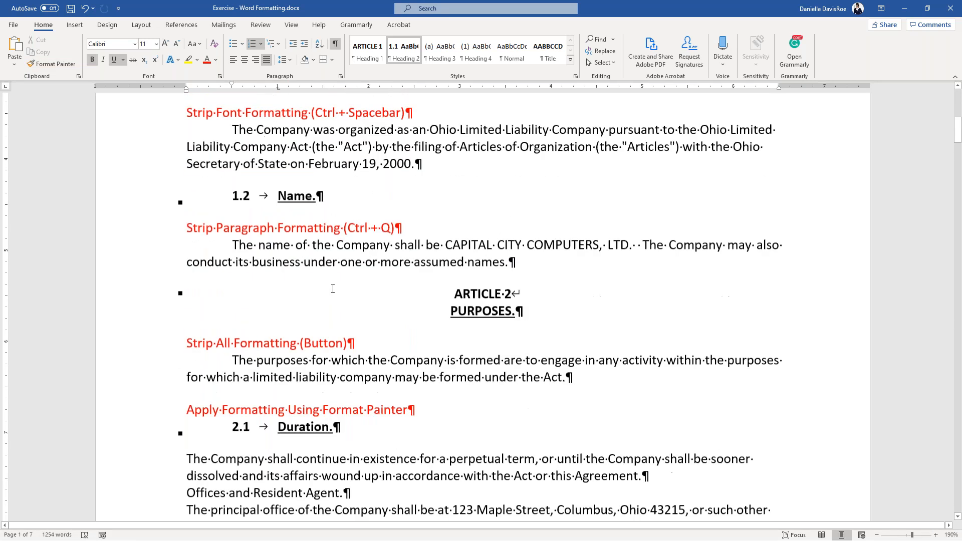
pyautogui.scroll(-1, 299, 247)
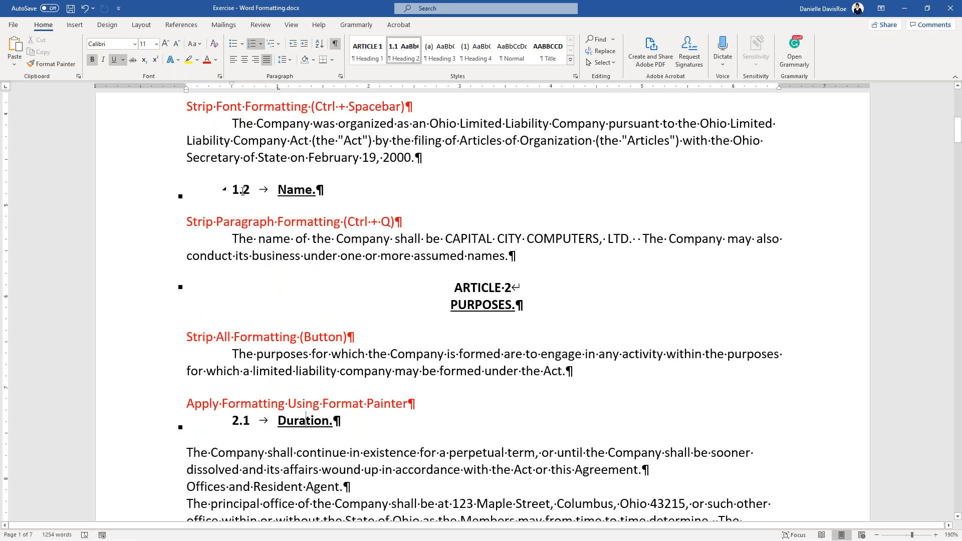
pyautogui.click(279, 421)
pyautogui.scroll(-3, 280, 421)
pyautogui.click(279, 234)
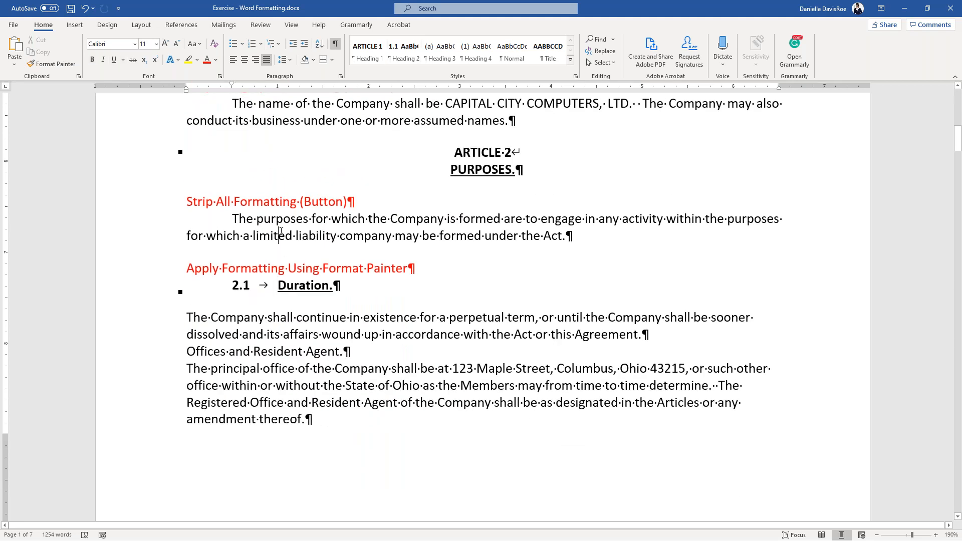
pyautogui.click(53, 64)
pyautogui.scroll(-3, 261, 283)
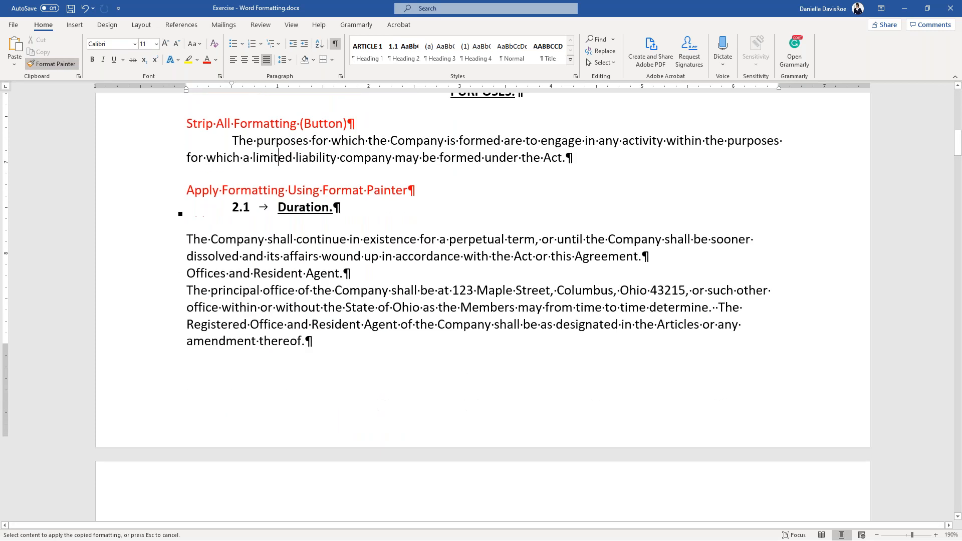
# - Paint the indented body formatting across the Duration paragraphs through the registered office paragraph
pyautogui.moveTo(217, 184)
pyautogui.mouseDown()
pyautogui.moveTo(266, 204)
pyautogui.moveTo(336, 293)
pyautogui.mouseUp()
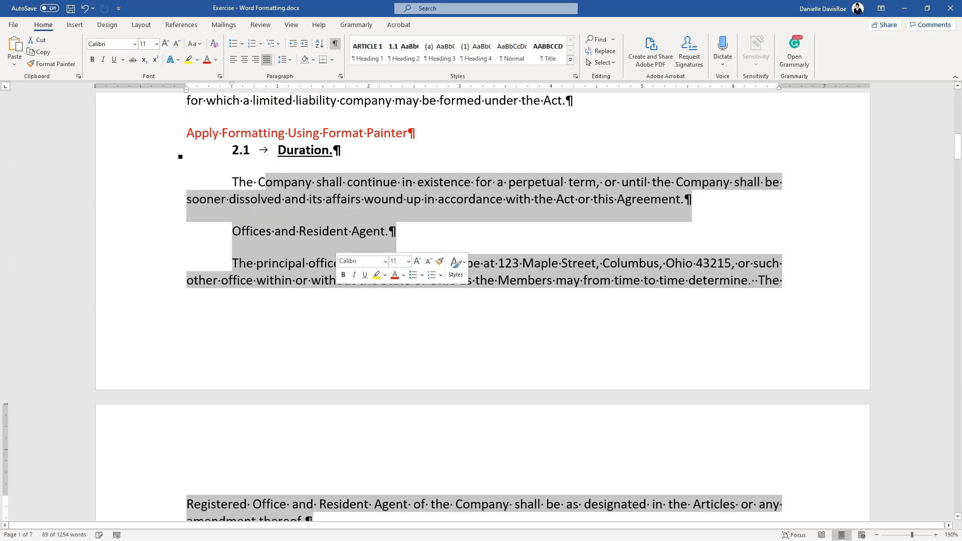
pyautogui.click(307, 279)
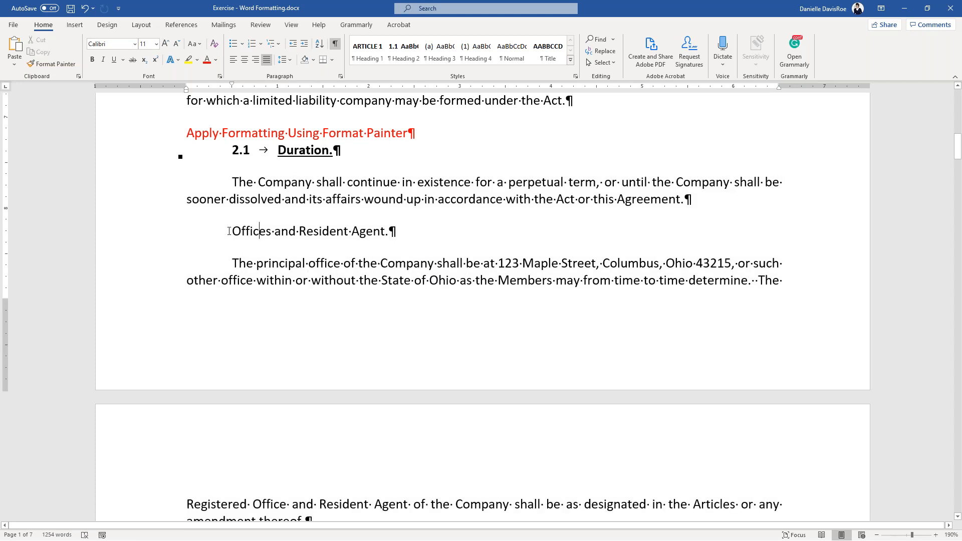
pyautogui.moveTo(228, 235); pyautogui.dragTo(403, 239)
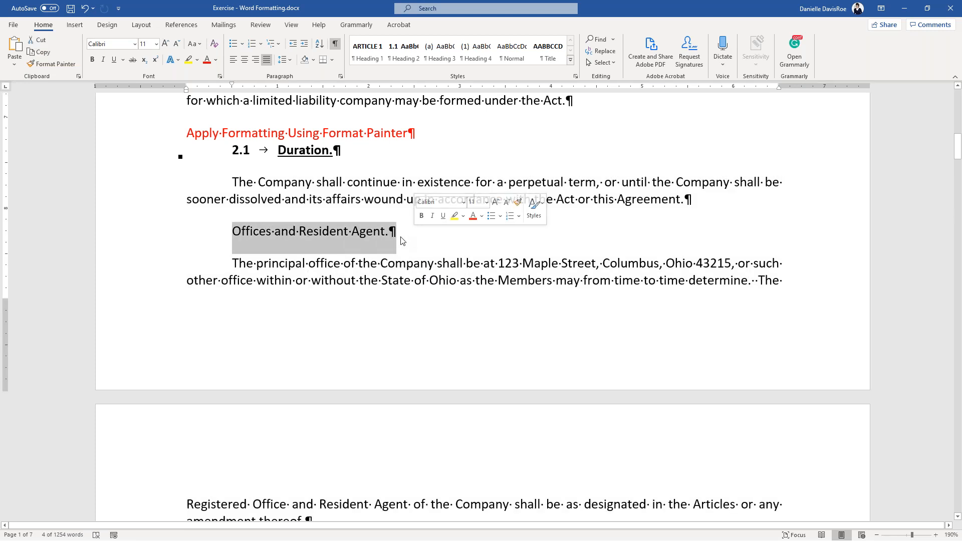
pyautogui.click(386, 233)
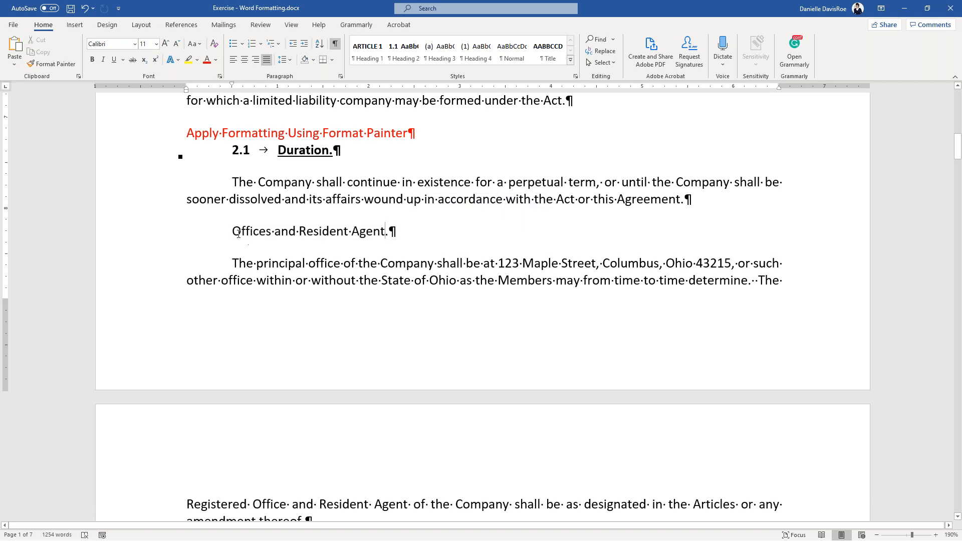
pyautogui.moveTo(255, 230); pyautogui.dragTo(398, 232)
pyautogui.click(374, 232)
pyautogui.click(311, 151)
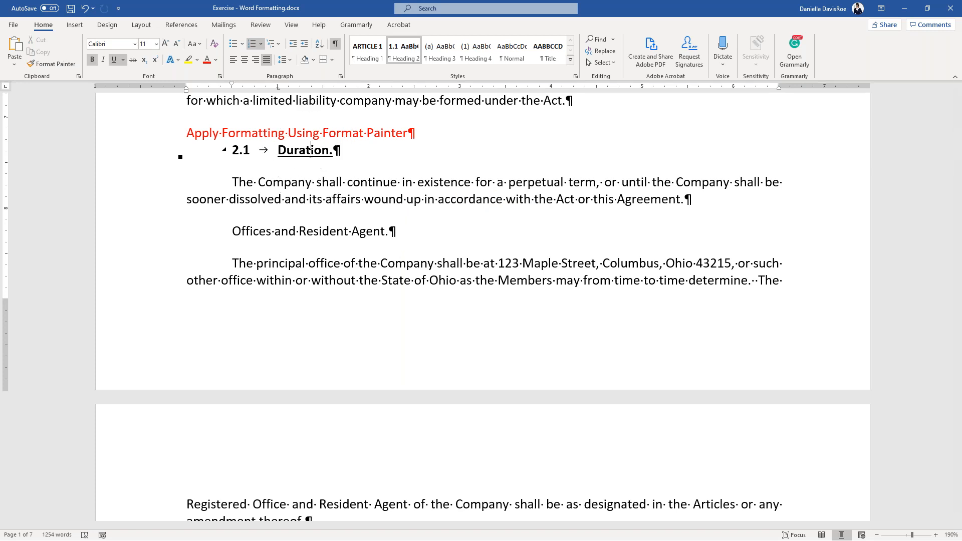
# - Copy the Duration heading format onto Offices and Resident Agent, Definitions and Books and Records
pyautogui.click(53, 65)
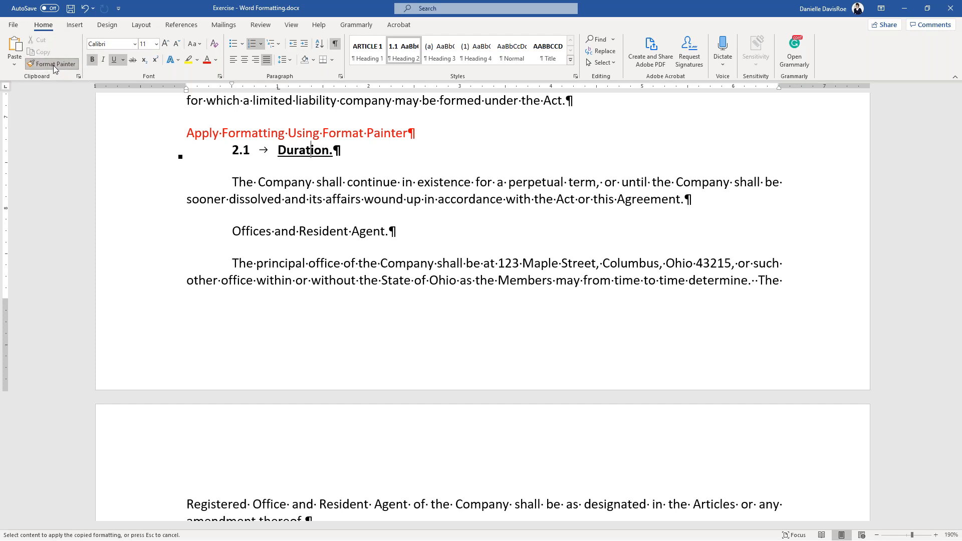
pyautogui.click(290, 229)
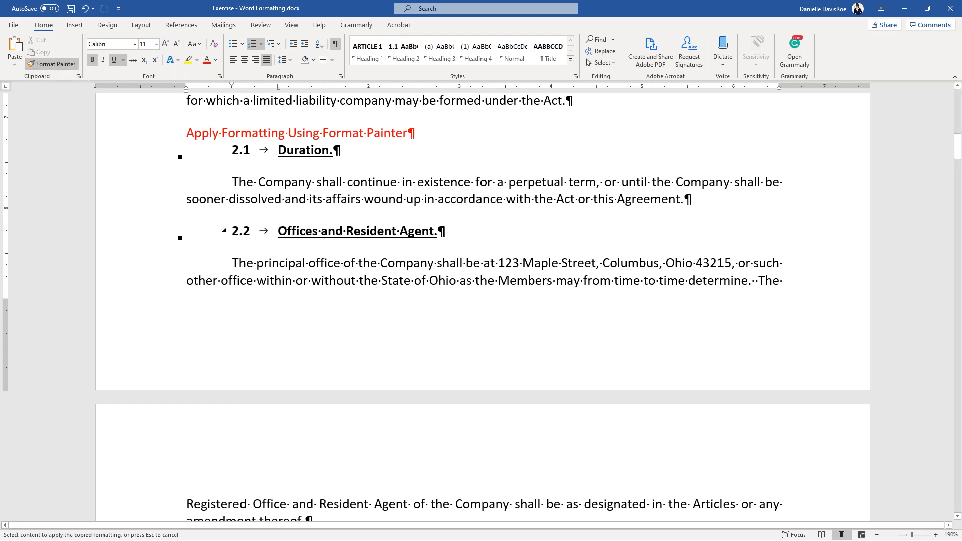
pyautogui.scroll(-3, 298, 181)
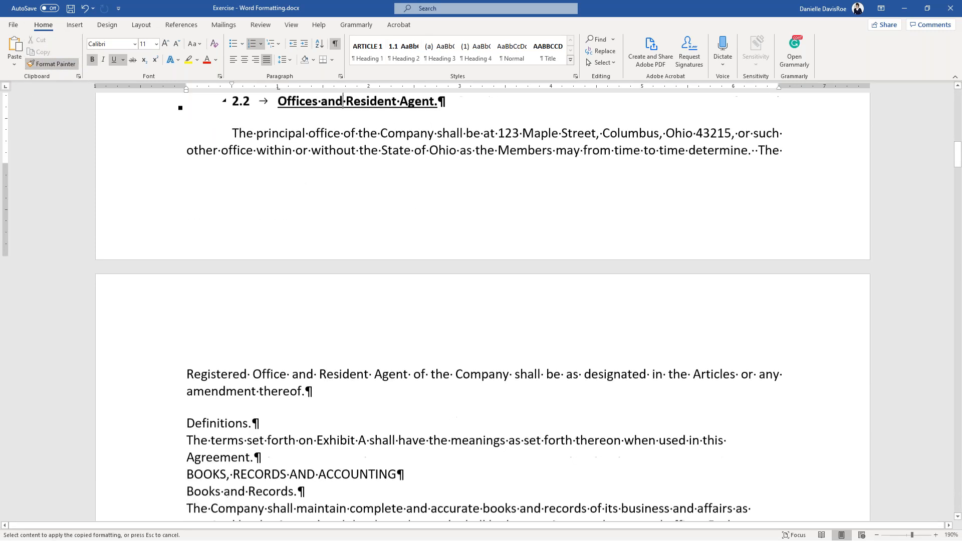
pyautogui.scroll(2, 299, 180)
pyautogui.scroll(-5, 302, 201)
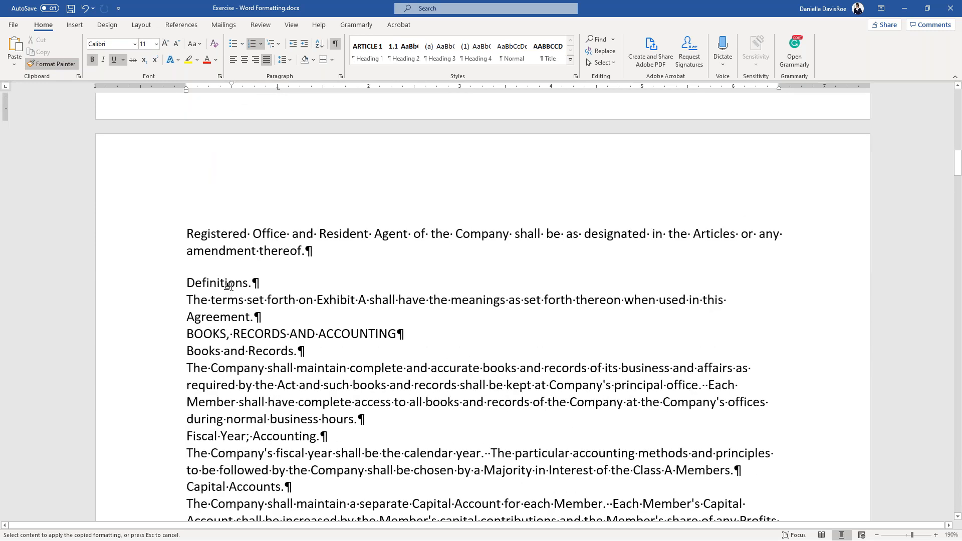
pyautogui.click(228, 284)
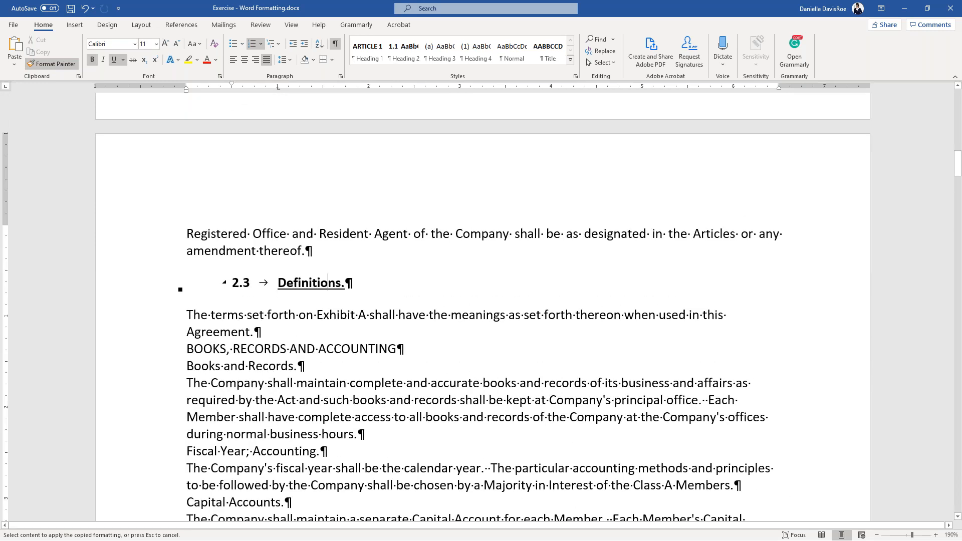
pyautogui.click(232, 368)
# - Paint the same heading format onto Fiscal Year; Accounting and Capital Accounts, then stop Format Painter
pyautogui.scroll(-2, 231, 368)
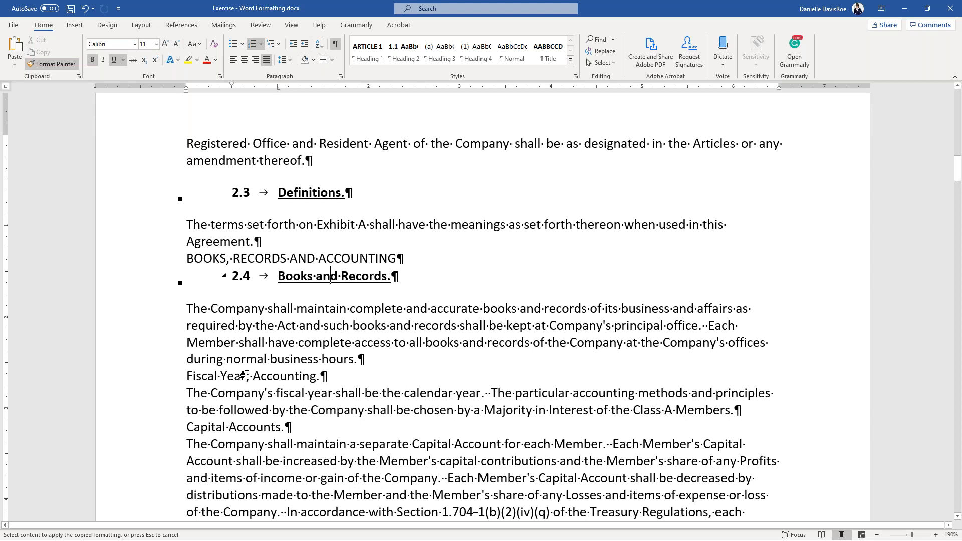
pyautogui.click(339, 376)
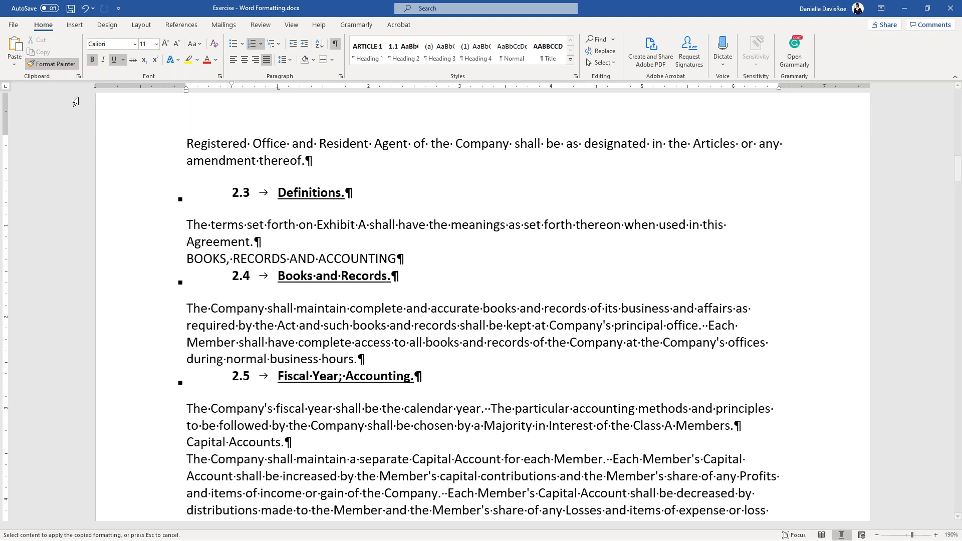
pyautogui.scroll(-1, 250, 387)
pyautogui.click(249, 397)
pyautogui.scroll(-5, 272, 362)
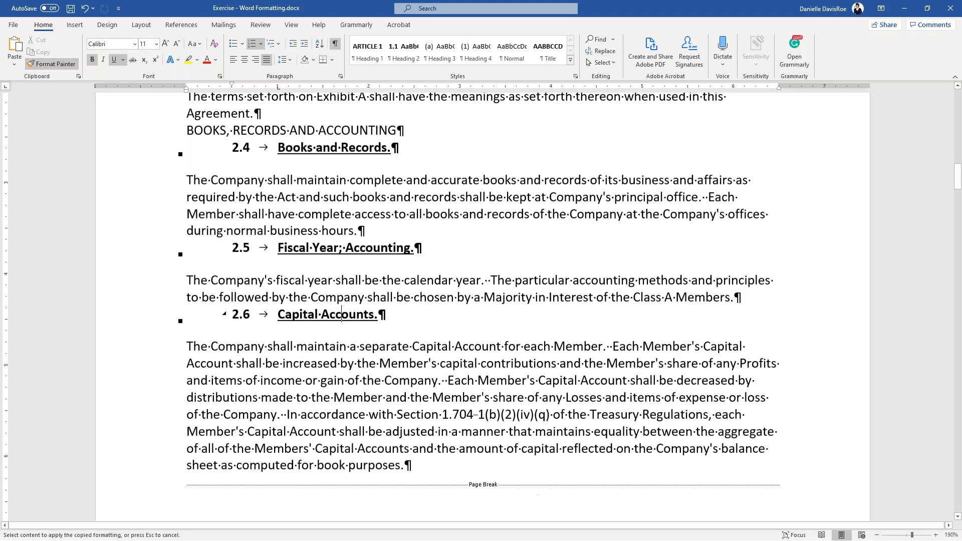
pyautogui.scroll(15, 311, 308)
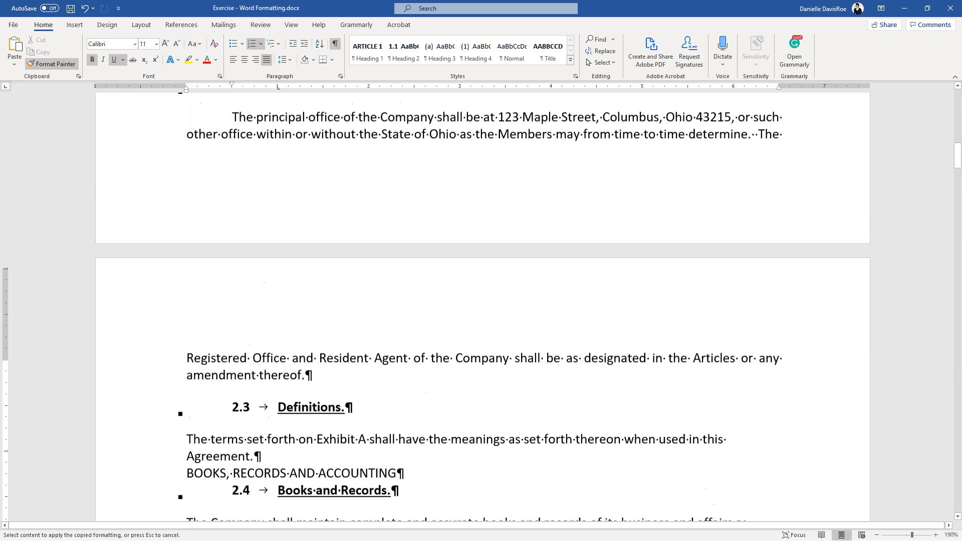
pyautogui.click(72, 67)
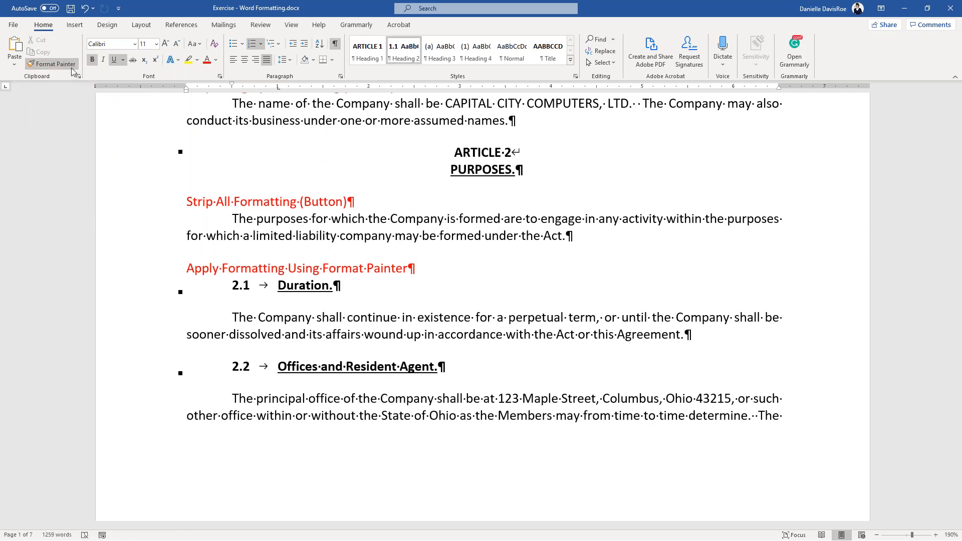
# - Place the insertion point in the Duration paragraph, then in the BOOKS, RECORDS AND ACCOUNTING line
pyautogui.click(480, 315)
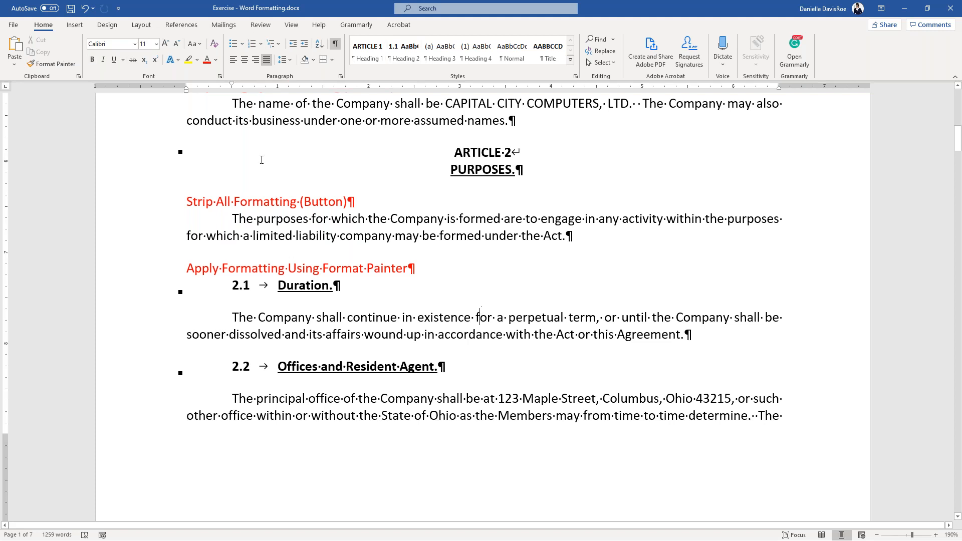
pyautogui.scroll(-1, 521, 328)
pyautogui.scroll(-5, 521, 329)
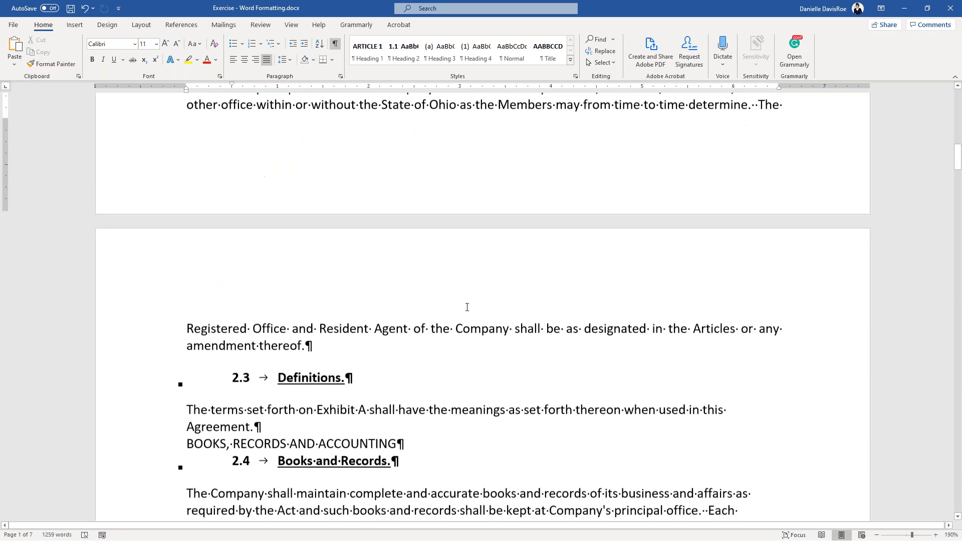
pyautogui.click(282, 438)
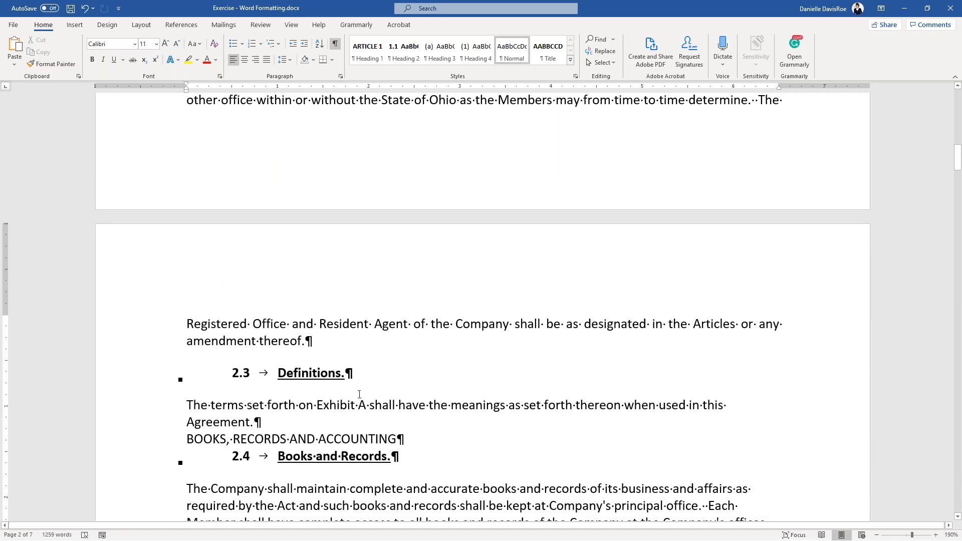
pyautogui.scroll(5, 469, 200)
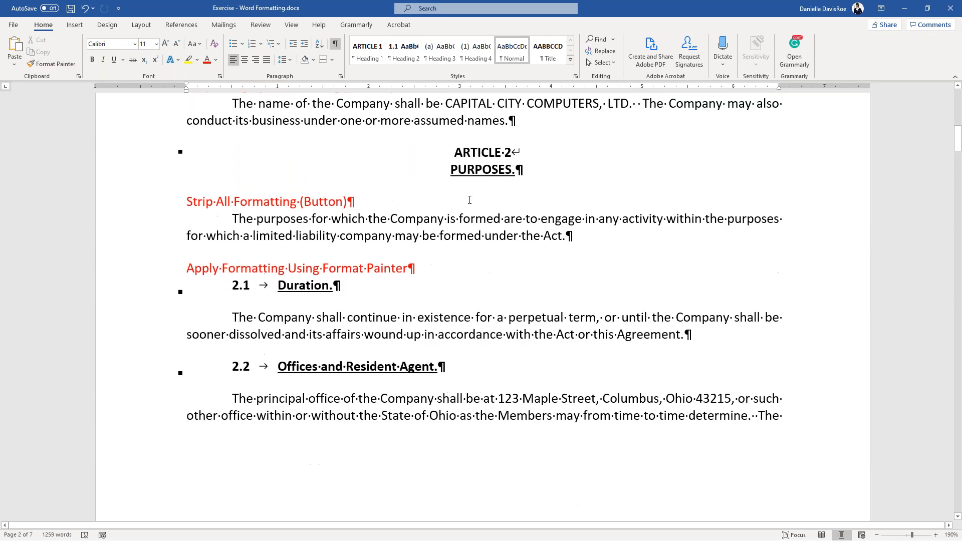
# - Give BOOKS, RECORDS AND ACCOUNTING the PURPOSES article heading format
pyautogui.click(479, 169)
pyautogui.click(50, 64)
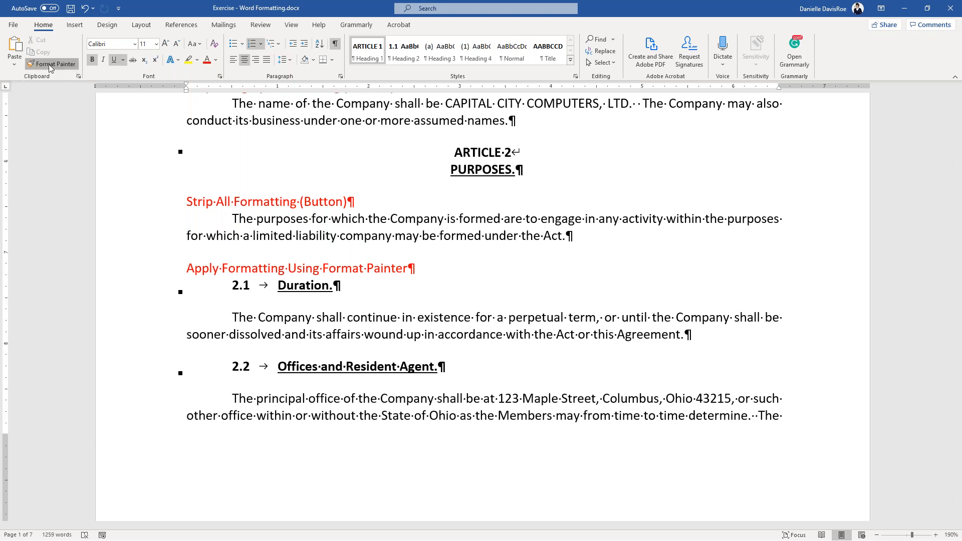
pyautogui.scroll(-10, 260, 163)
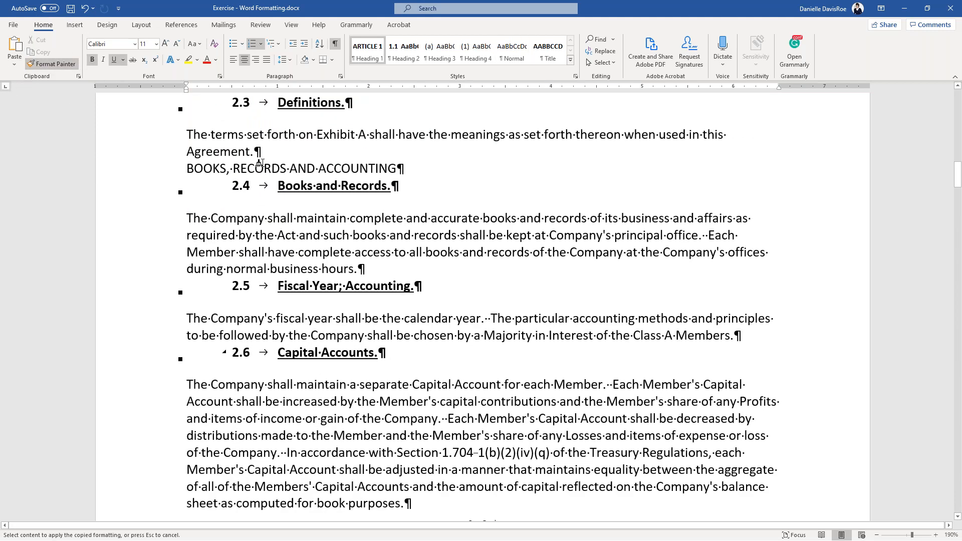
pyautogui.click(260, 163)
pyautogui.scroll(8, 334, 245)
# - Copy the Duration first-line indent onto the Exhibit A, Books and Records, Fiscal Year and Capital Accounts paragraphs
pyautogui.click(321, 228)
pyautogui.click(51, 64)
pyautogui.scroll(-6, 323, 281)
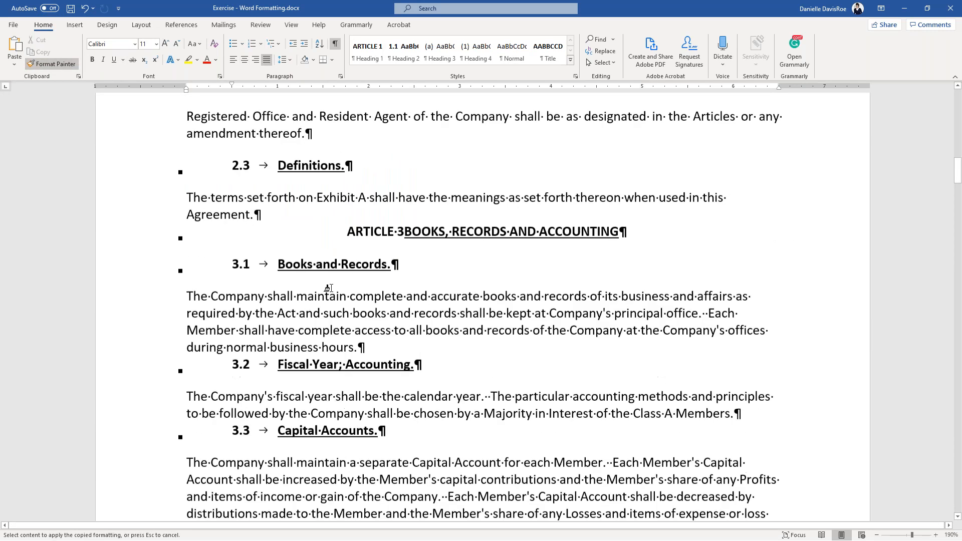
pyautogui.click(237, 298)
pyautogui.click(307, 201)
pyautogui.scroll(3, 305, 215)
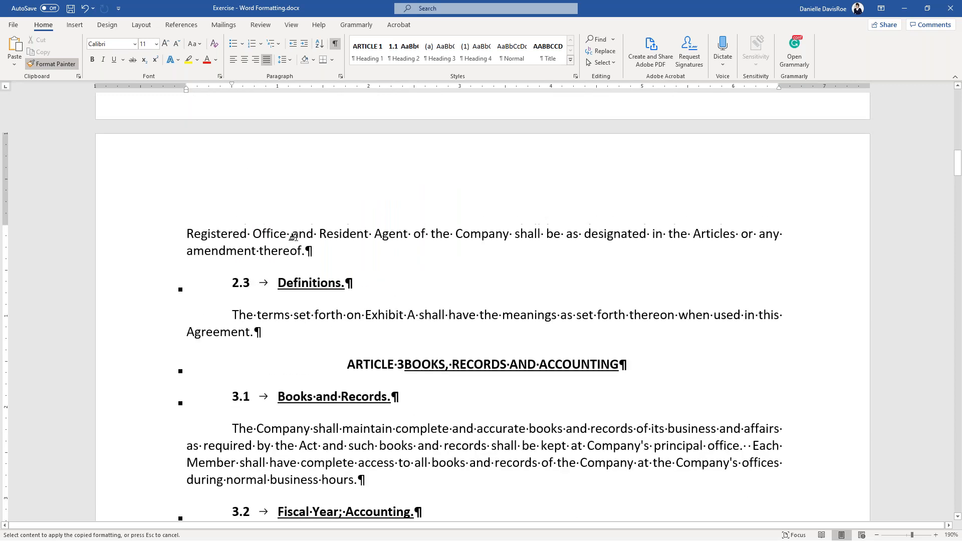
pyautogui.scroll(3, 345, 259)
pyautogui.scroll(-6, 344, 259)
pyautogui.scroll(-3, 344, 259)
pyautogui.click(328, 235)
pyautogui.click(340, 327)
pyautogui.click(56, 64)
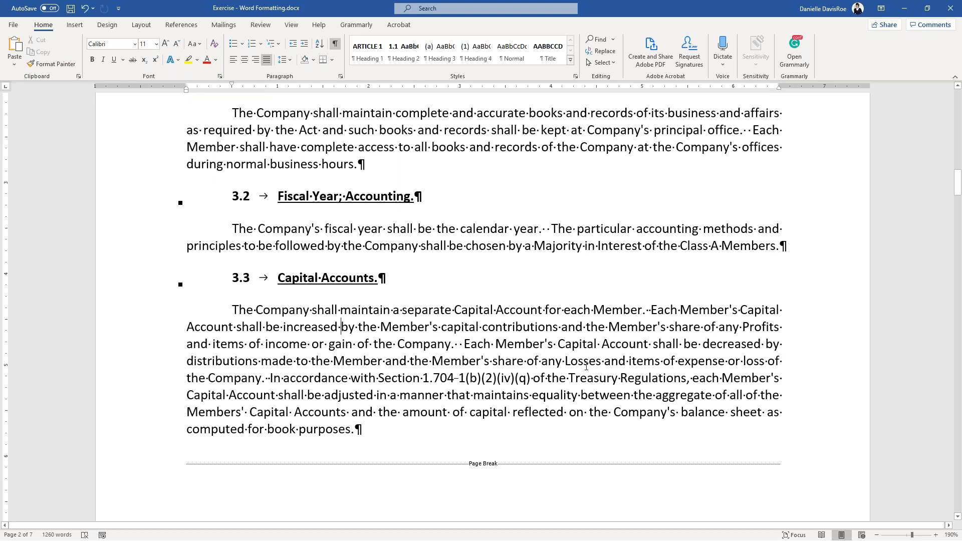
pyautogui.scroll(15, 567, 351)
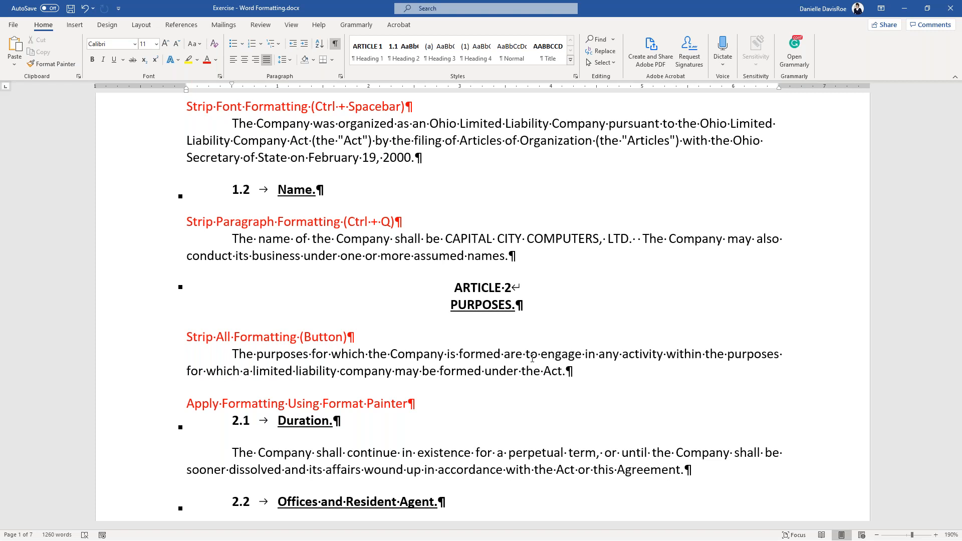
# - Insert a manual line break after ARTICLE 3 so the title moves to its own line
pyautogui.scroll(-10, 450, 356)
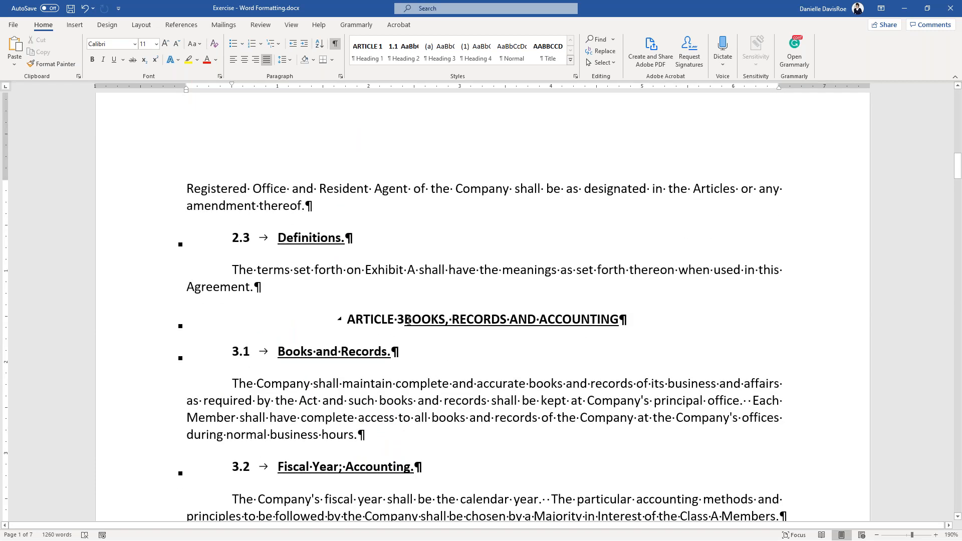
pyautogui.click(405, 320)
pyautogui.scroll(-2, 409, 336)
pyautogui.scroll(-1, 407, 336)
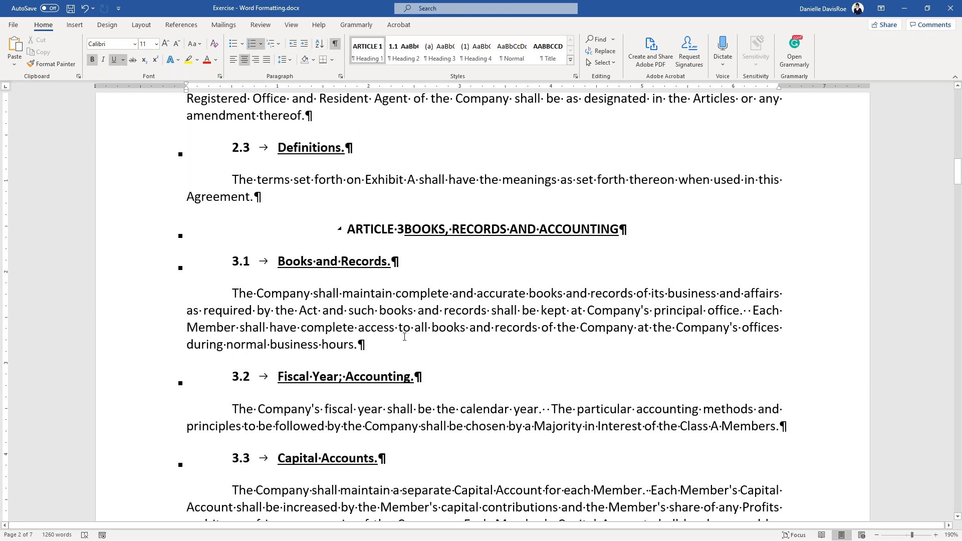
pyautogui.hotkey('shift', 'Return')
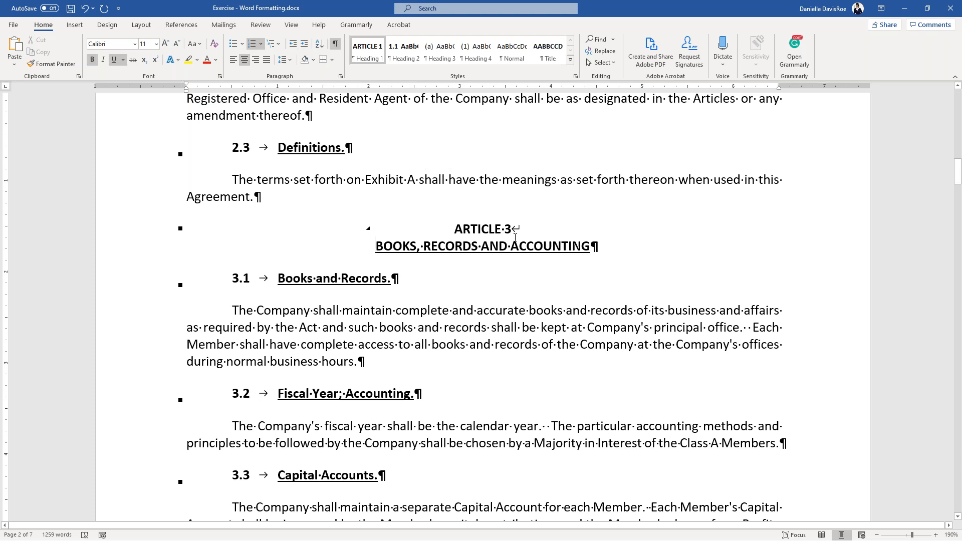
pyautogui.moveTo(514, 235); pyautogui.dragTo(522, 231)
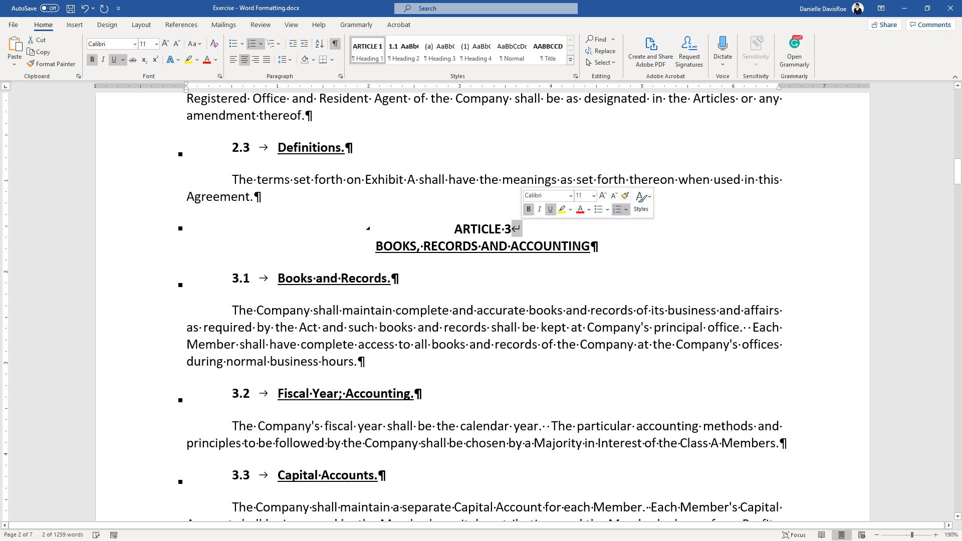
pyautogui.press('Delete')
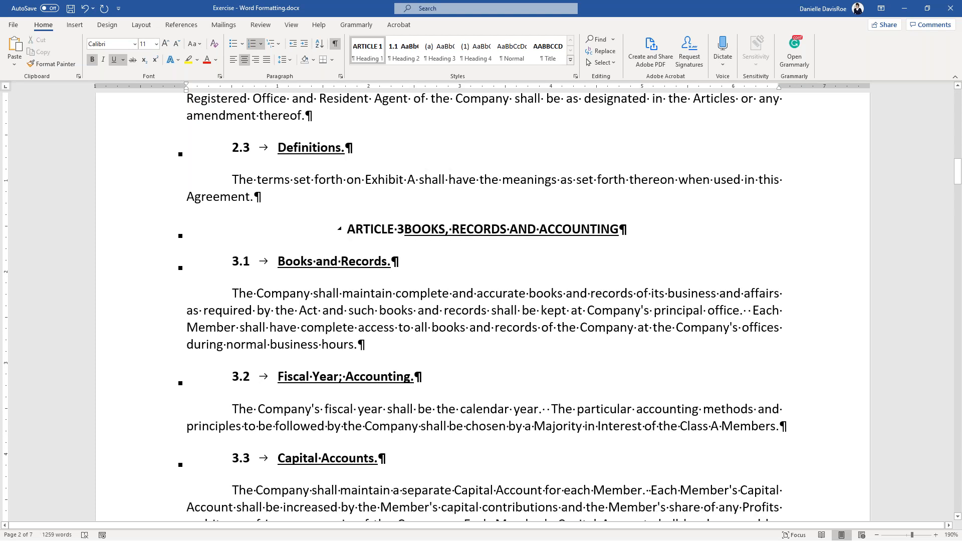
pyautogui.hotkey('shift', 'Return')
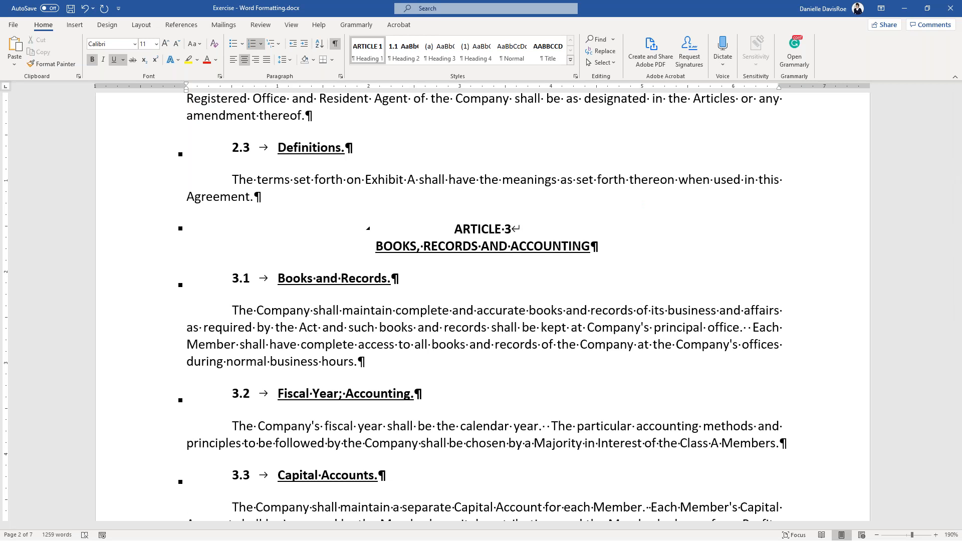
# - Try a paragraph split instead, undo the resulting ARTICLE 4, and restore the line break
pyautogui.moveTo(599, 245); pyautogui.dragTo(427, 228)
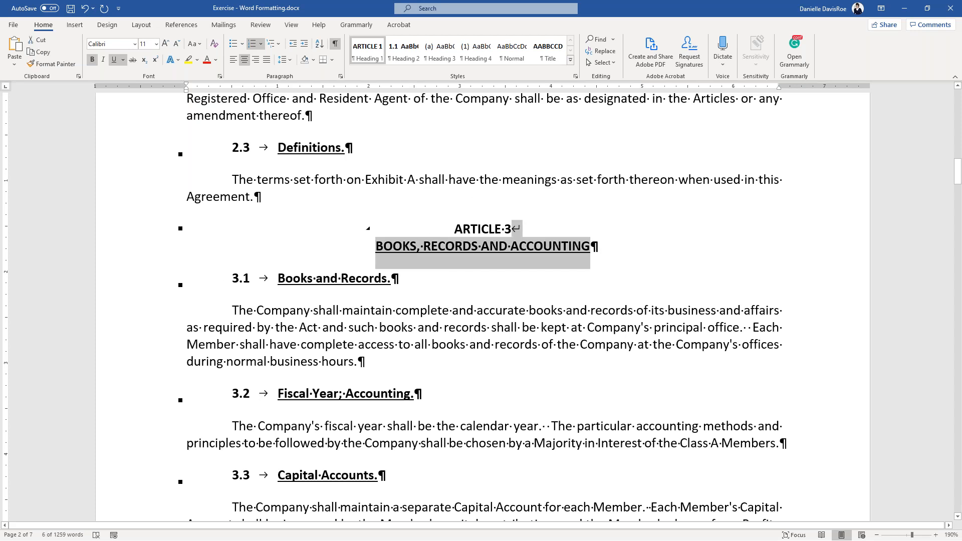
pyautogui.click(517, 232)
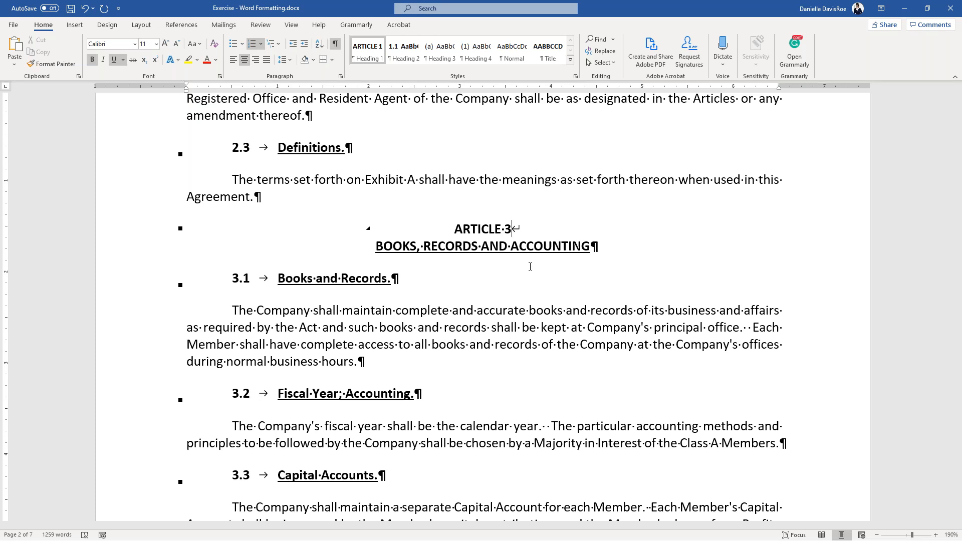
pyautogui.press('Delete')
pyautogui.press('Return')
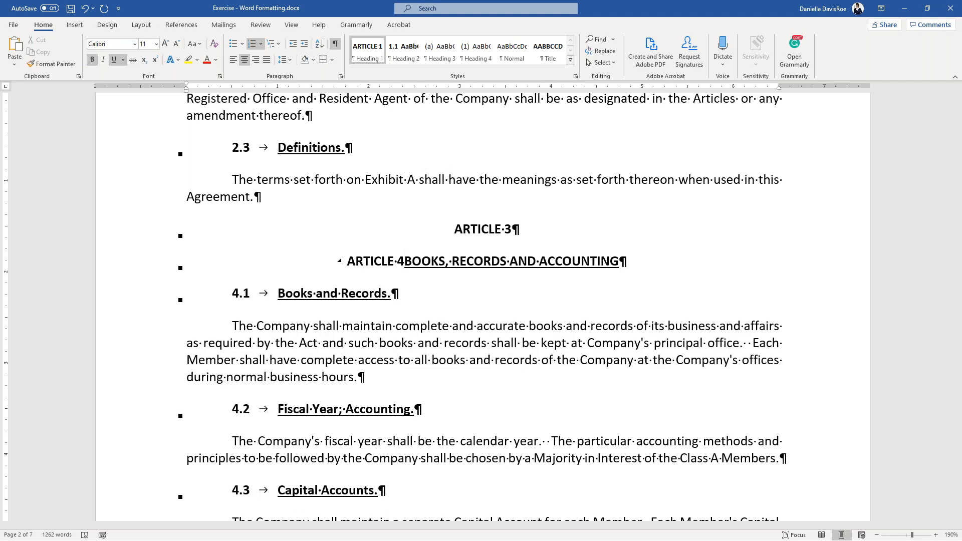
pyautogui.hotkey('ctrl', 'z')
pyautogui.hotkey('shift', 'Return')
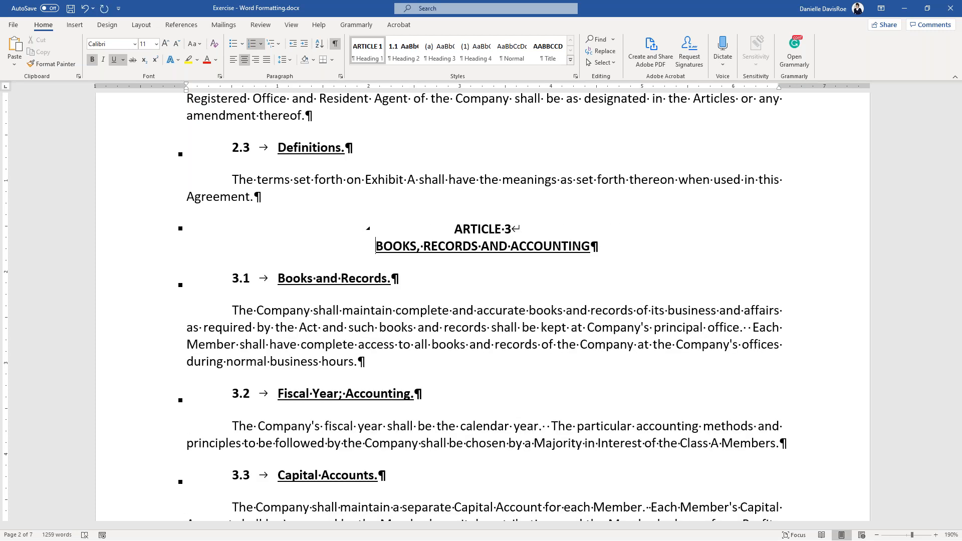
pyautogui.scroll(-5, 480, 300)
pyautogui.scroll(-7, 521, 317)
pyautogui.scroll(-2, 521, 317)
pyautogui.scroll(1, 521, 317)
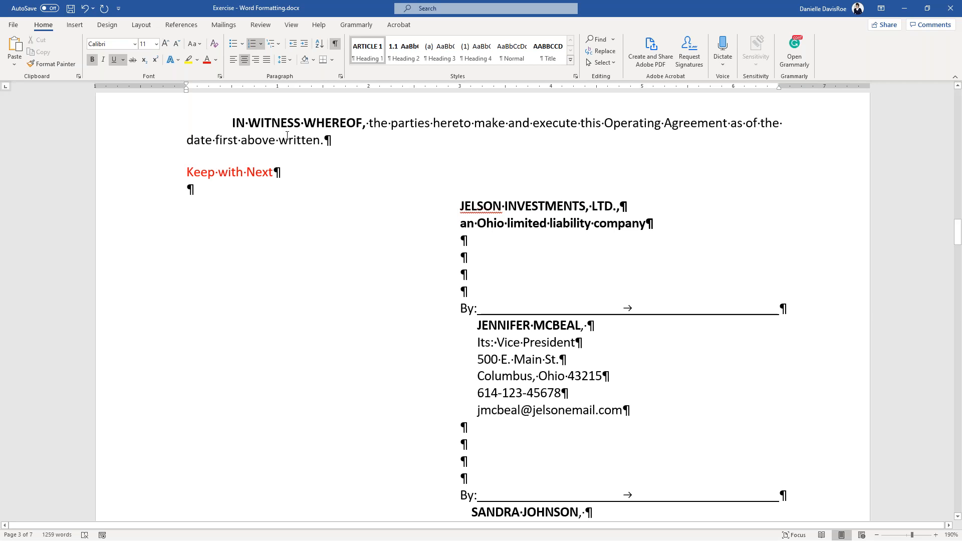
pyautogui.press('ctrl')
pyautogui.press('ctrl')
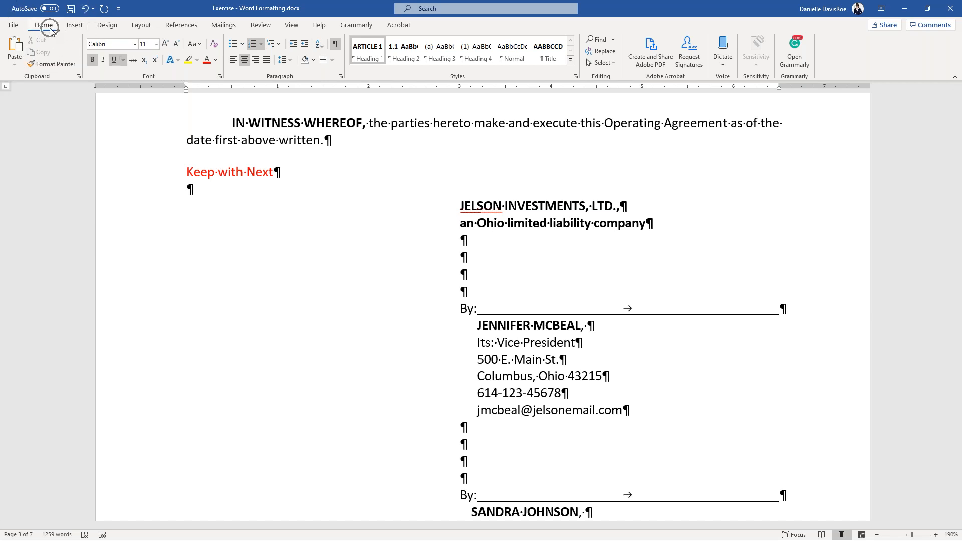
pyautogui.press('ctrl')
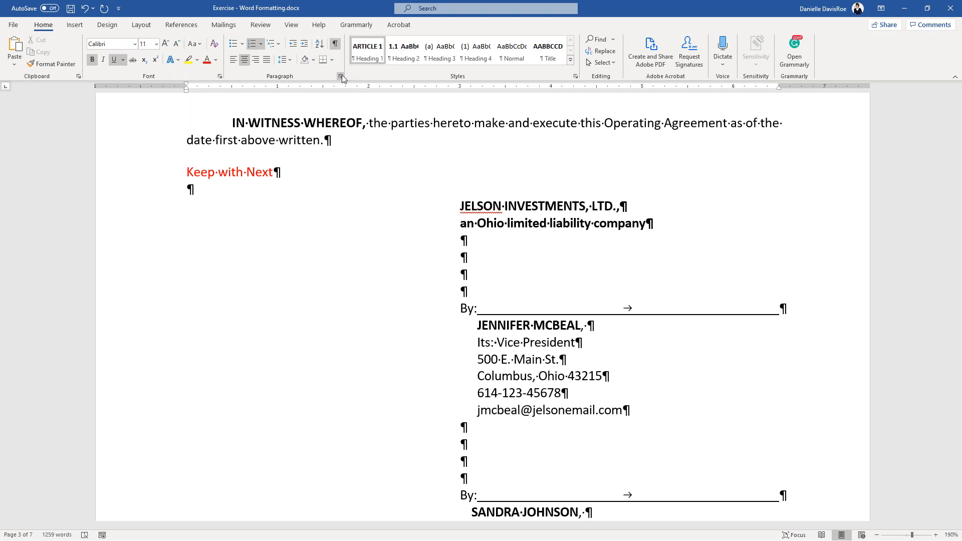
pyautogui.rightClick(382, 124)
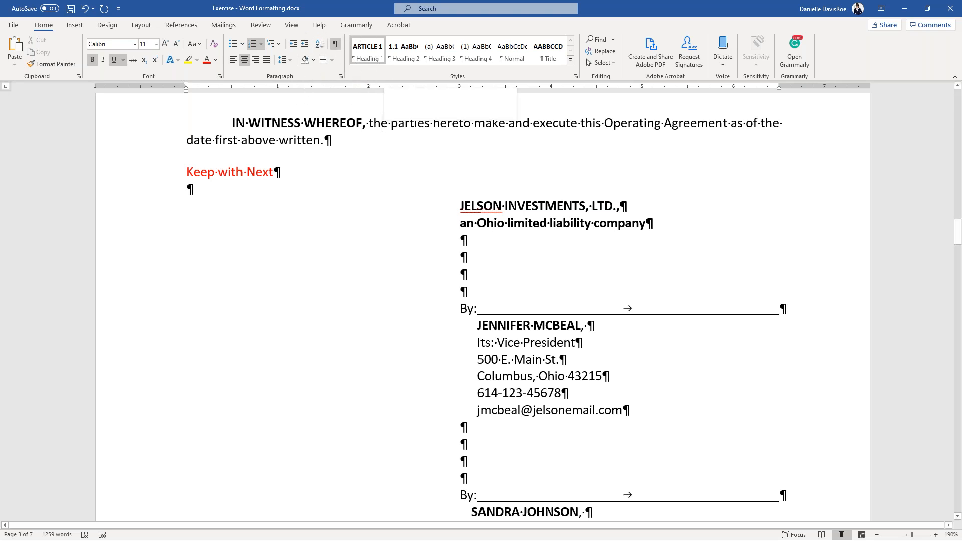
pyautogui.click(411, 211)
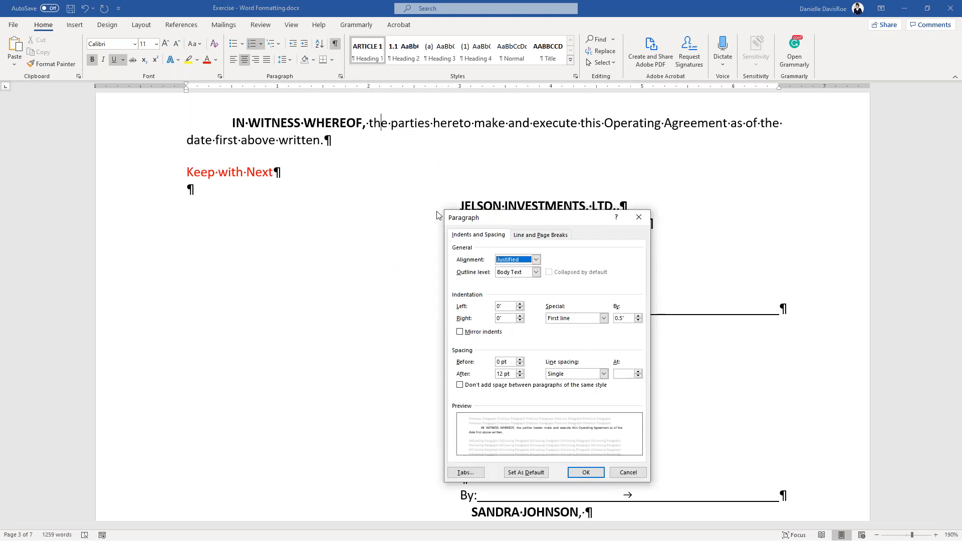
pyautogui.click(533, 237)
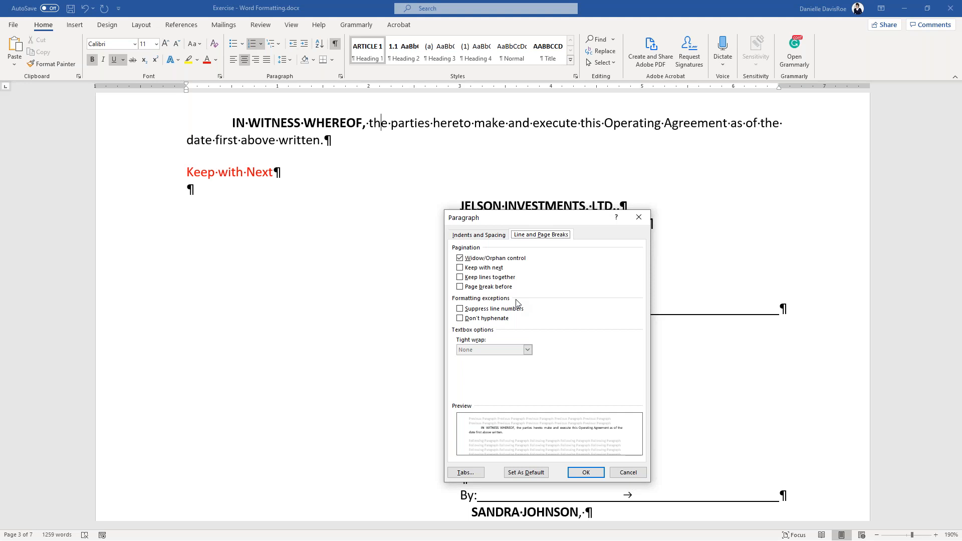
pyautogui.click(627, 472)
pyautogui.scroll(-8, 596, 346)
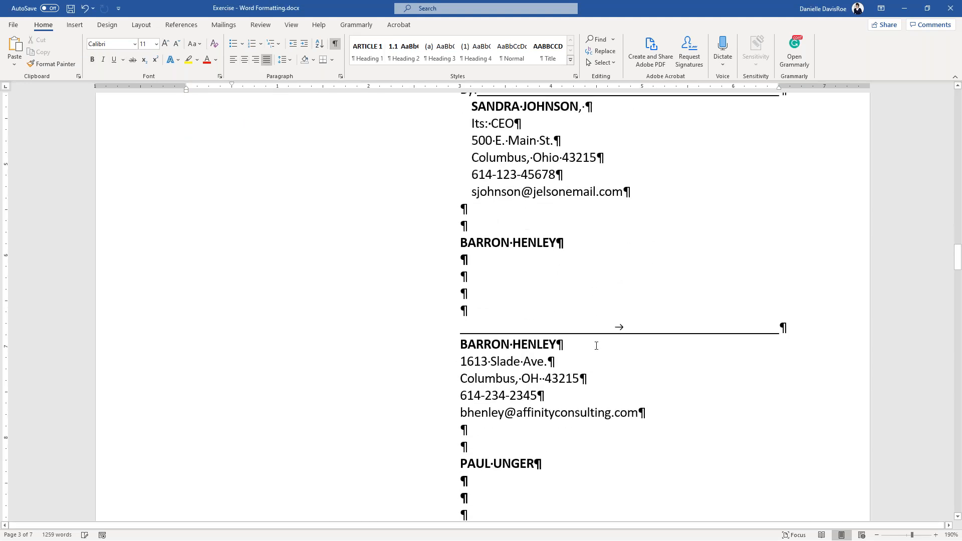
# - Select the signature block, extending the selection through the second signer's block
pyautogui.scroll(-6, 596, 345)
pyautogui.scroll(7, 619, 289)
pyautogui.scroll(7, 619, 289)
pyautogui.moveTo(460, 251); pyautogui.dragTo(630, 366)
pyautogui.scroll(-4, 633, 279)
pyautogui.scroll(-10, 633, 279)
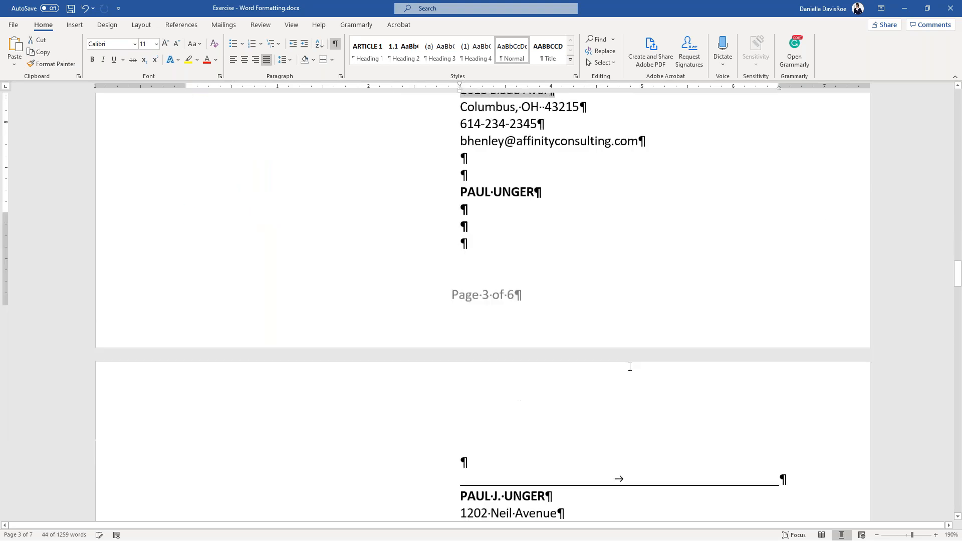
pyautogui.scroll(-2, 552, 286)
pyautogui.moveTo(456, 108); pyautogui.dragTo(664, 473)
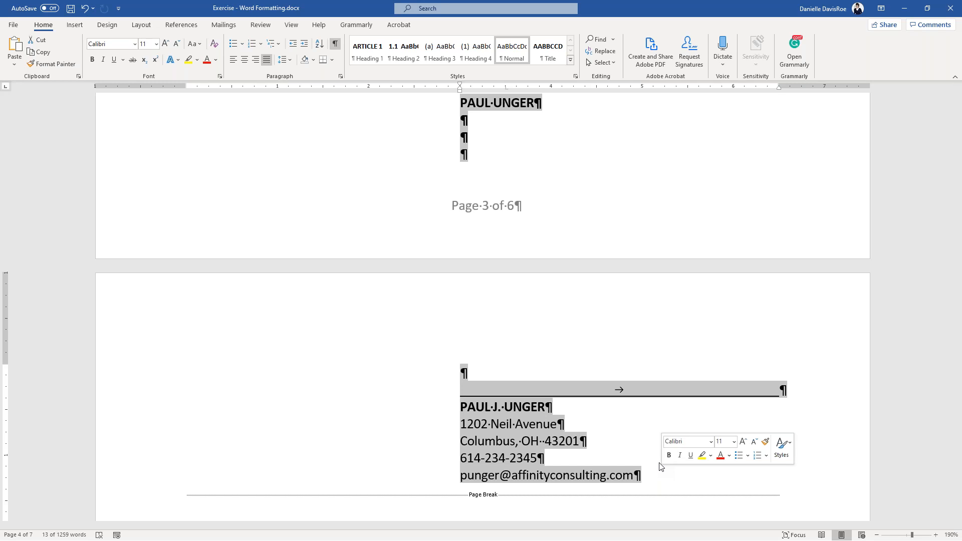
pyautogui.click(659, 467)
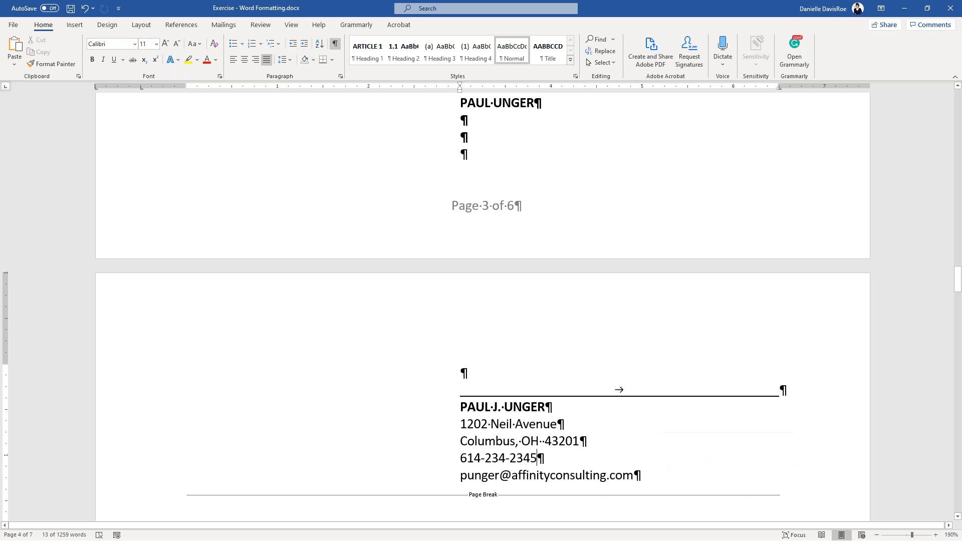
# - Select the first signature name through the phone line and tick Keep with next in Paragraph settings
pyautogui.moveTo(464, 103); pyautogui.dragTo(559, 452)
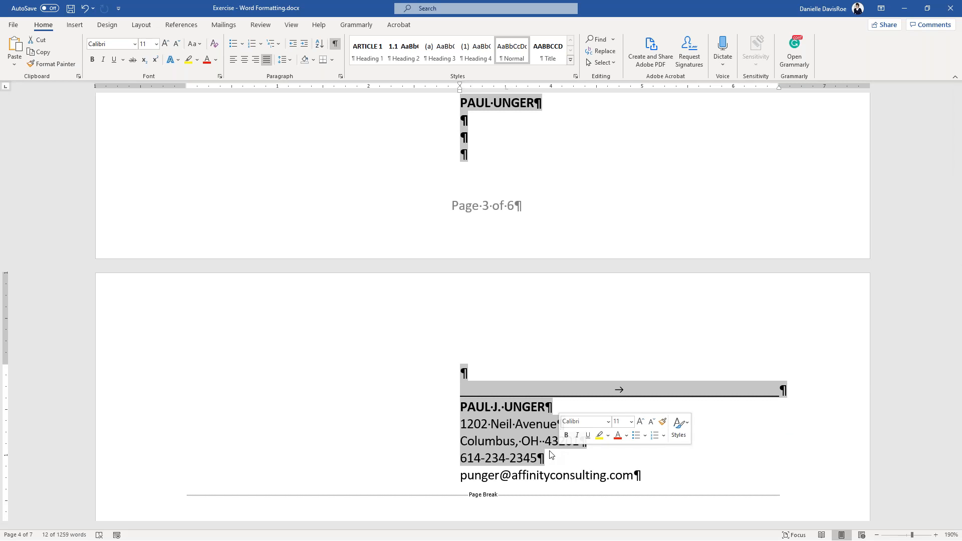
pyautogui.moveTo(461, 475); pyautogui.dragTo(672, 474)
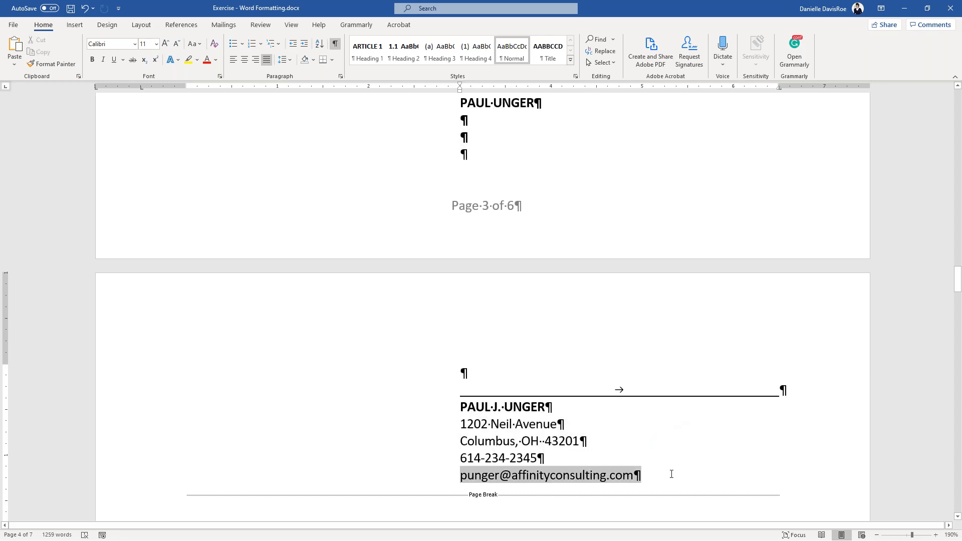
pyautogui.moveTo(459, 107); pyautogui.dragTo(548, 459)
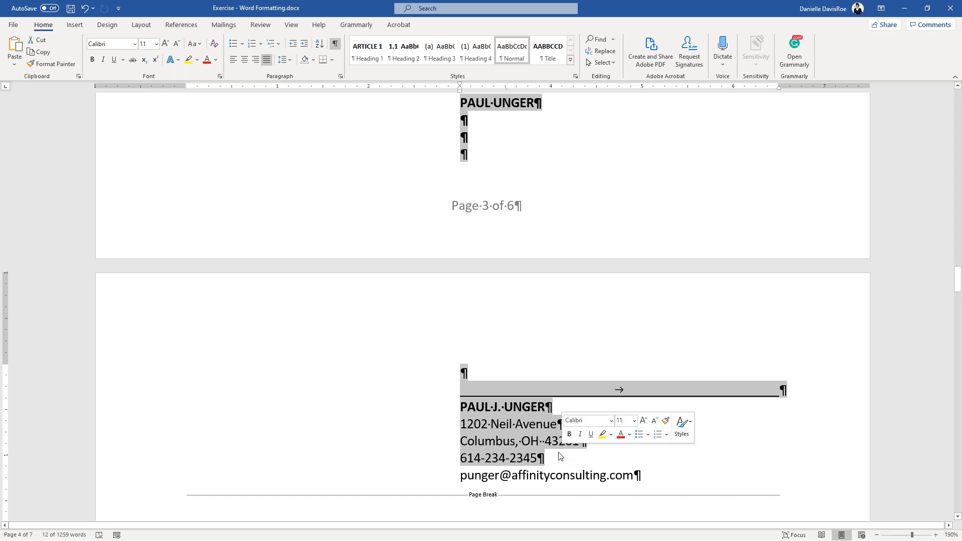
pyautogui.rightClick(496, 440)
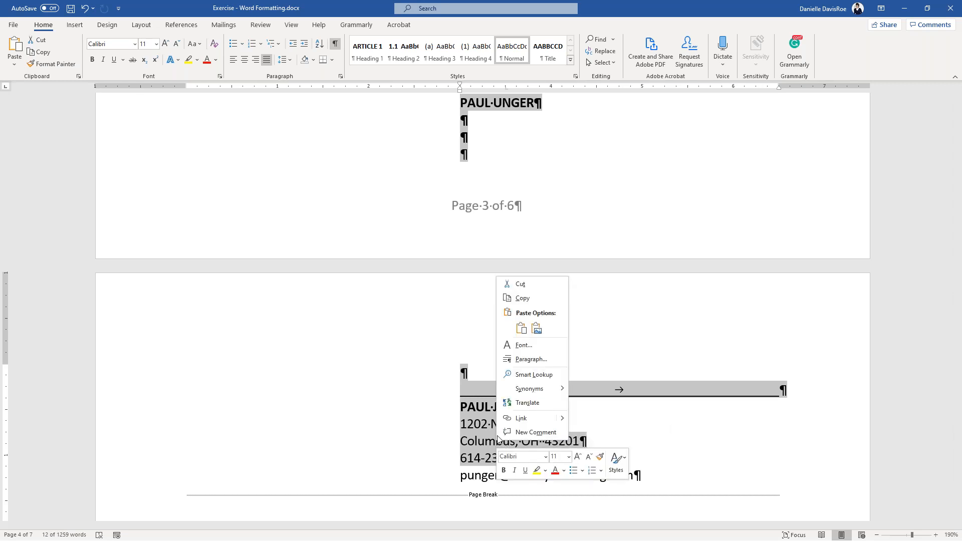
pyautogui.click(532, 360)
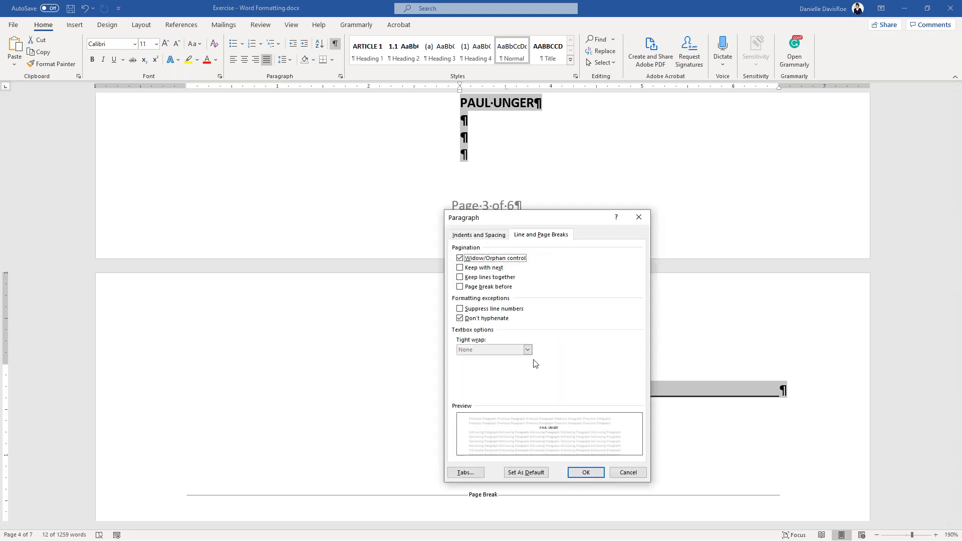
pyautogui.click(488, 269)
pyautogui.moveTo(528, 216); pyautogui.dragTo(214, 138)
# - Apply Keep with next and point out the markers beside the signature lines
pyautogui.click(275, 398)
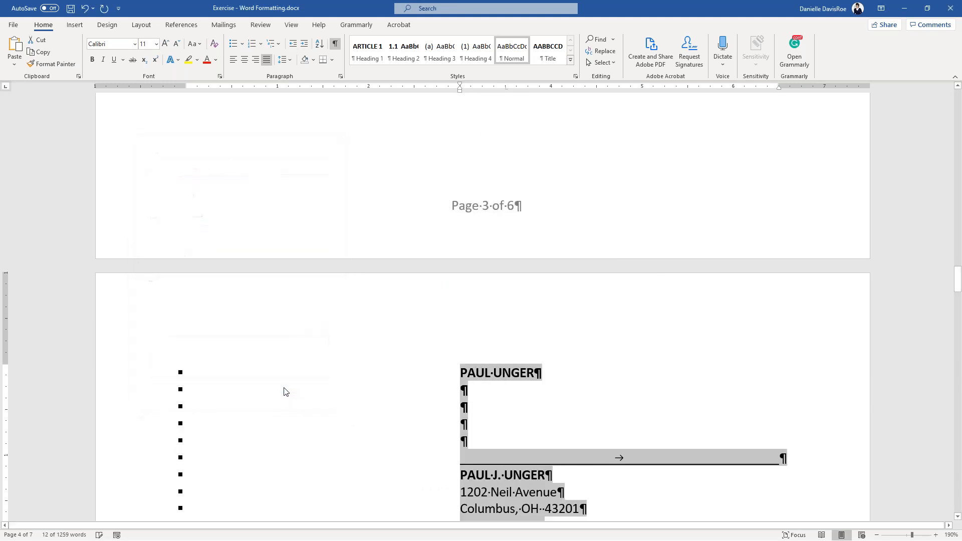
pyautogui.scroll(-3, 520, 350)
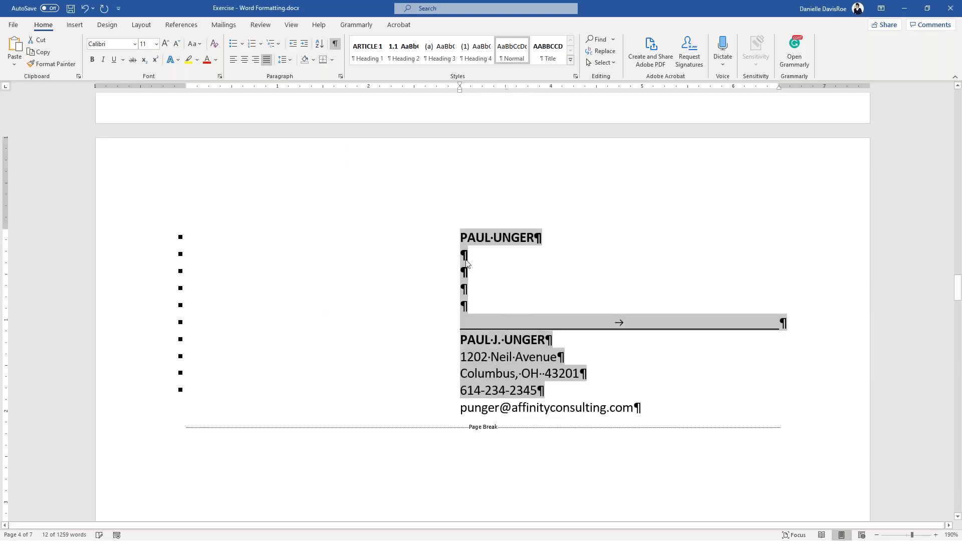
pyautogui.click(326, 266)
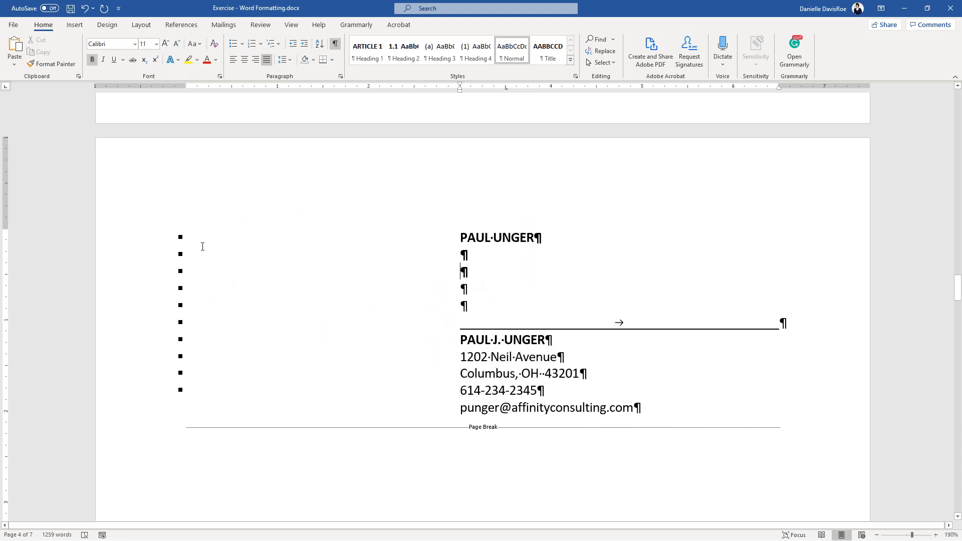
pyautogui.click(181, 240)
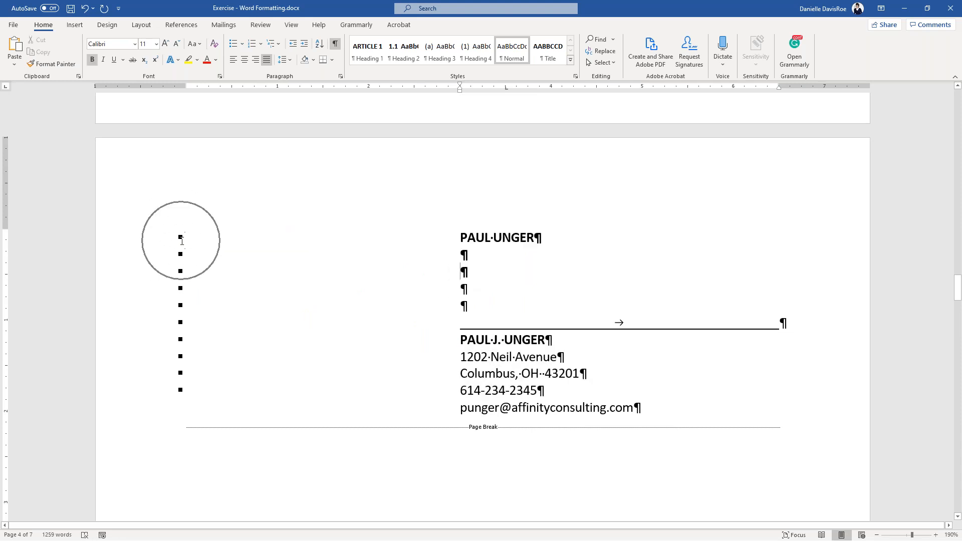
pyautogui.press('ctrl')
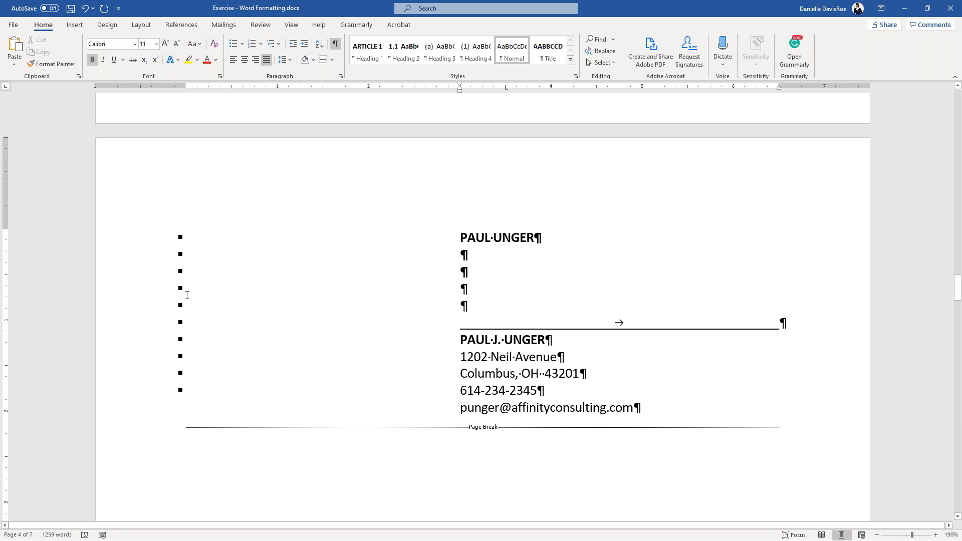
# - Check the street address line's Line and Page Breaks settings and close the dialog
pyautogui.rightClick(513, 361)
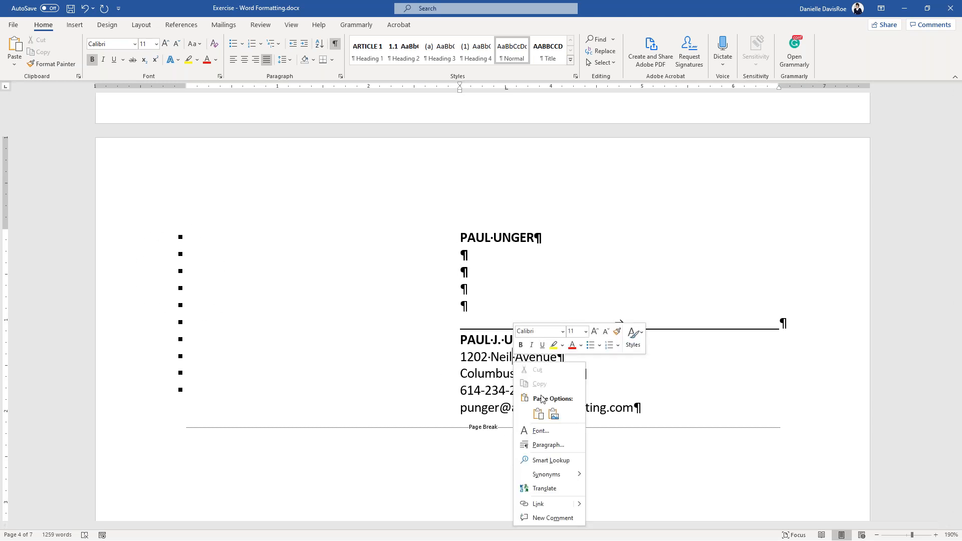
pyautogui.click(545, 445)
pyautogui.press('ctrl')
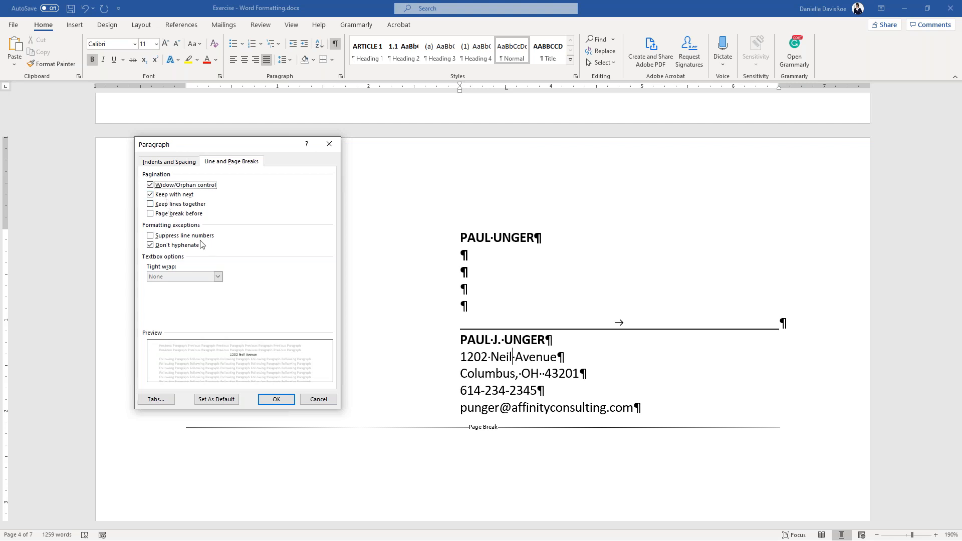
pyautogui.click(276, 400)
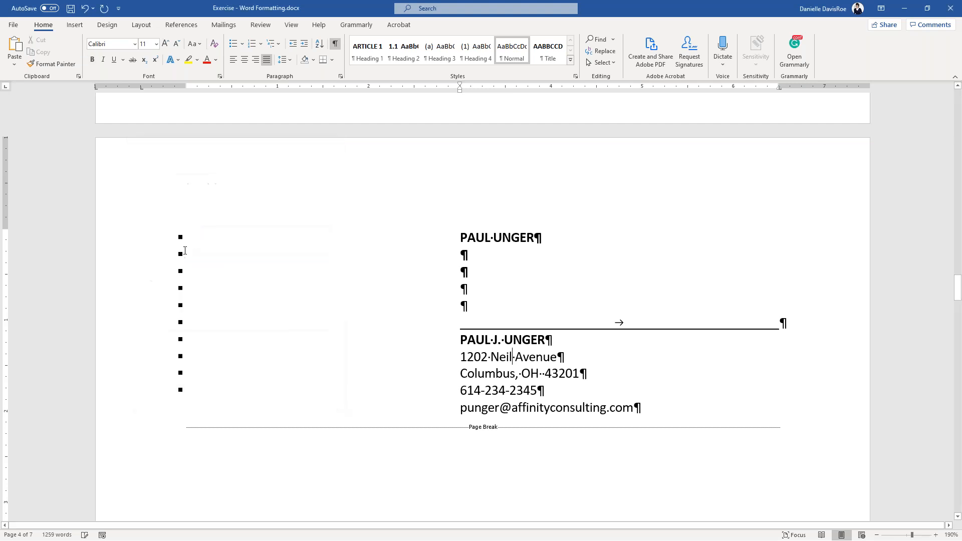
pyautogui.press('ctrl')
pyautogui.click(335, 44)
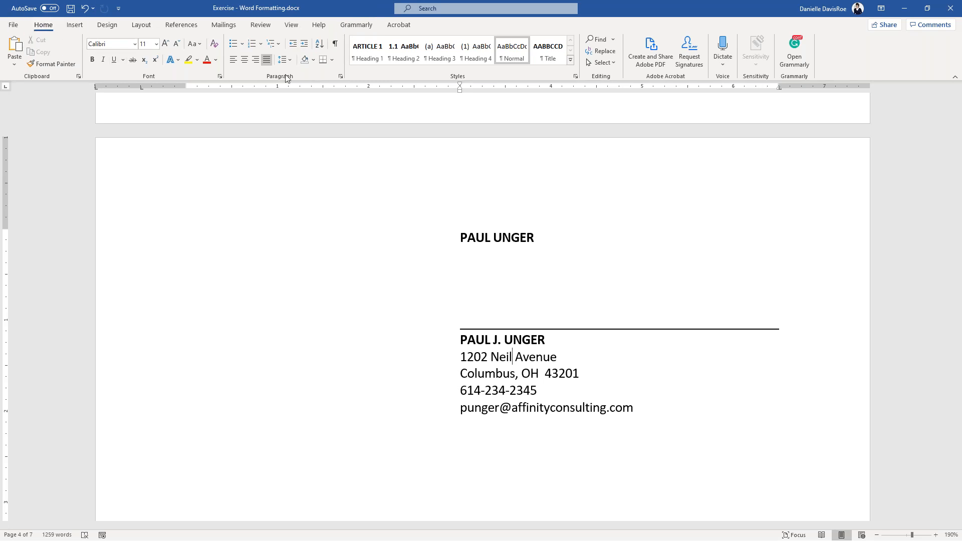
pyautogui.click(333, 44)
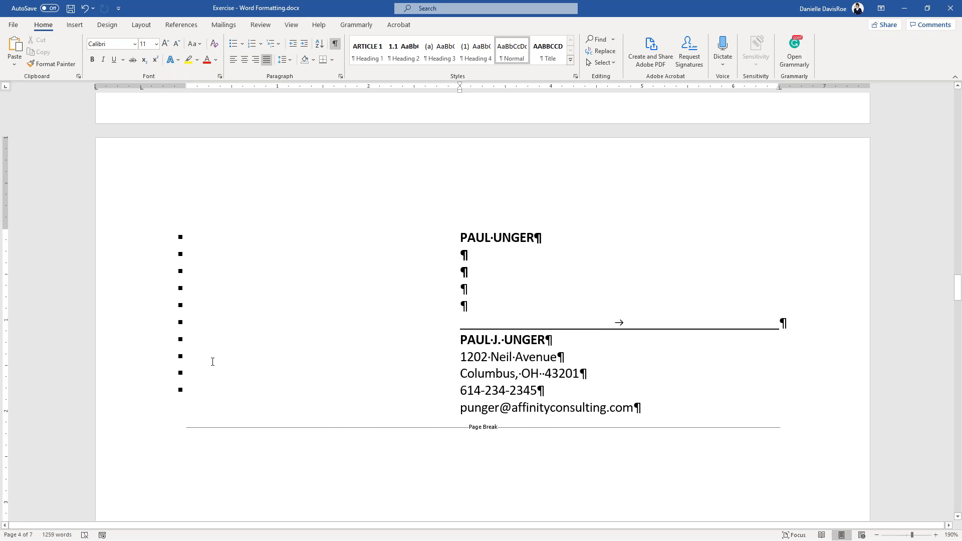
pyautogui.scroll(-15, 380, 296)
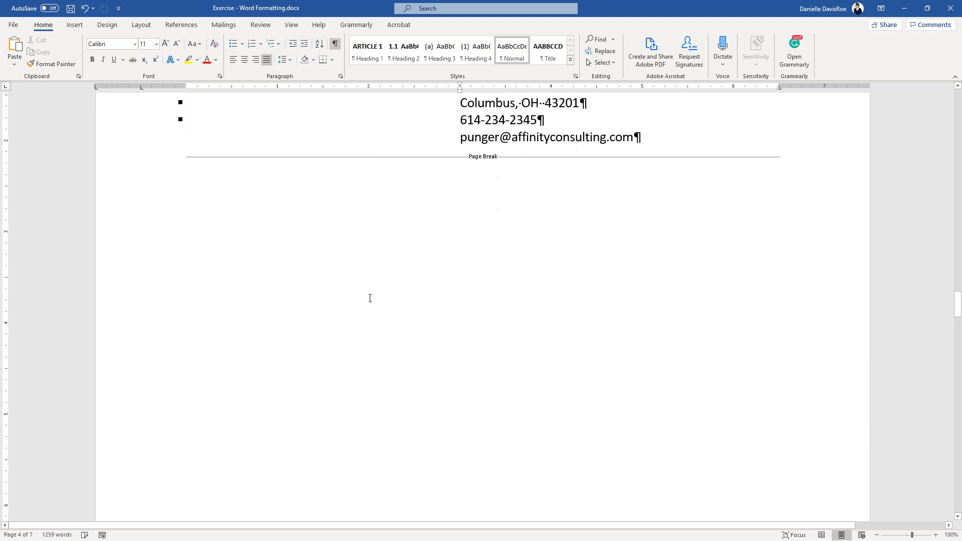
# - Select the Bankruptcy definition (r) across the page break
pyautogui.scroll(-12, 364, 294)
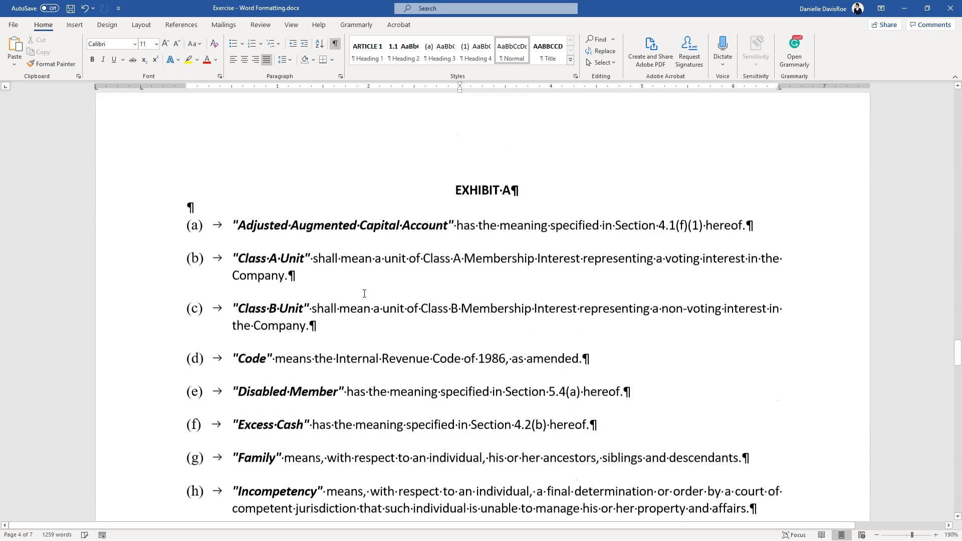
pyautogui.scroll(-5, 362, 292)
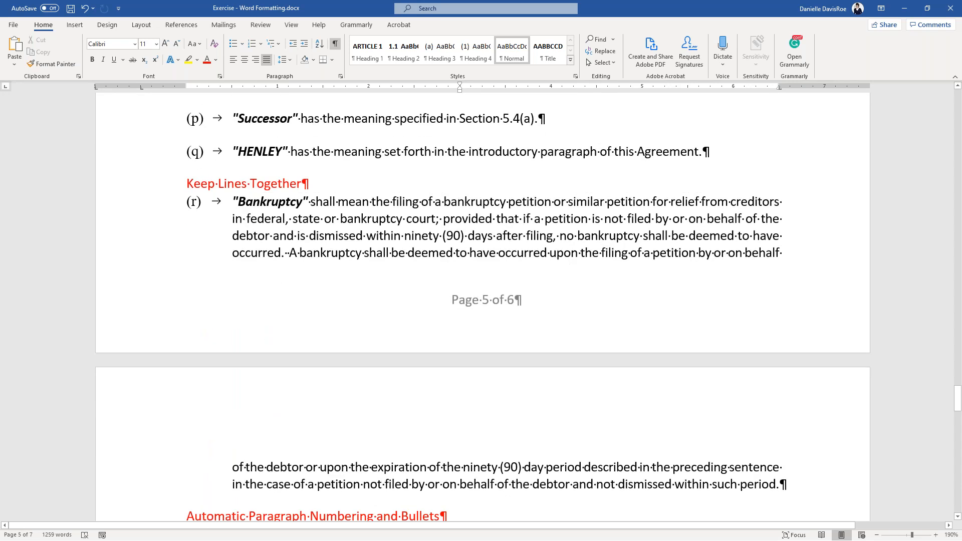
pyautogui.click(343, 235)
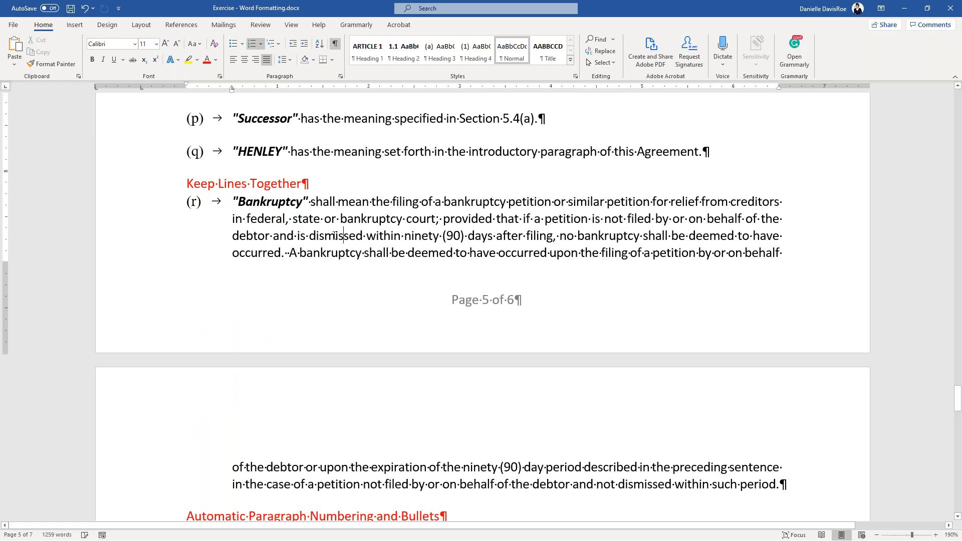
pyautogui.scroll(-1, 331, 230)
pyautogui.moveTo(274, 157); pyautogui.dragTo(498, 454)
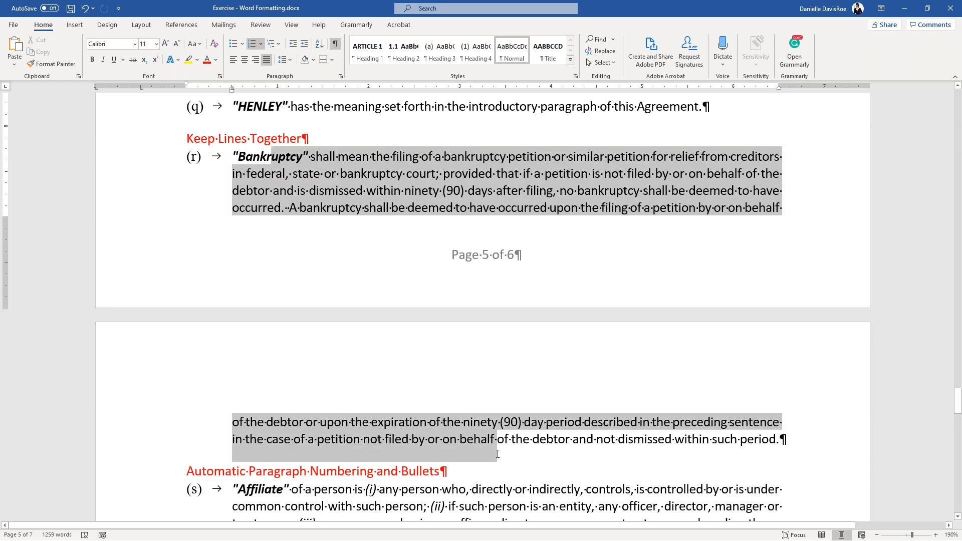
pyautogui.click(394, 489)
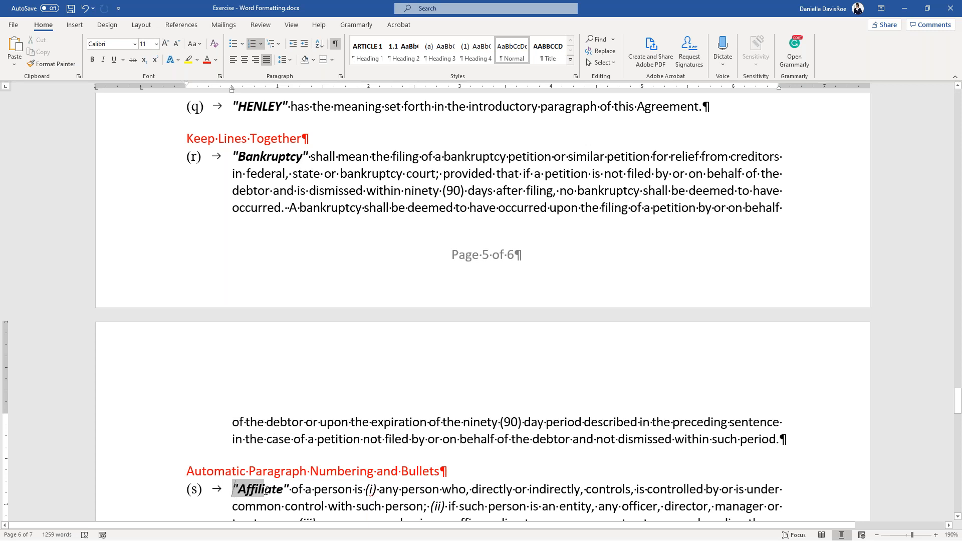
pyautogui.moveTo(252, 156); pyautogui.dragTo(826, 447)
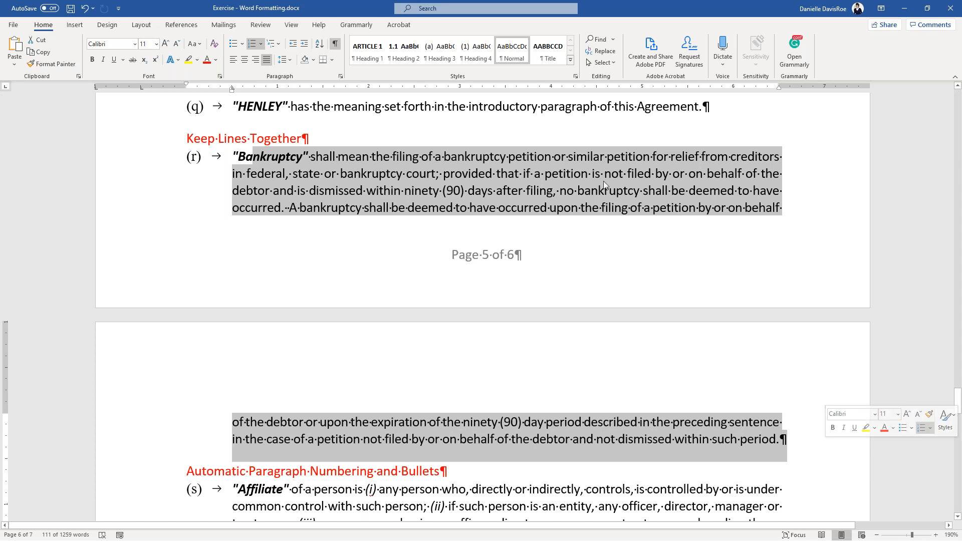
pyautogui.click(378, 158)
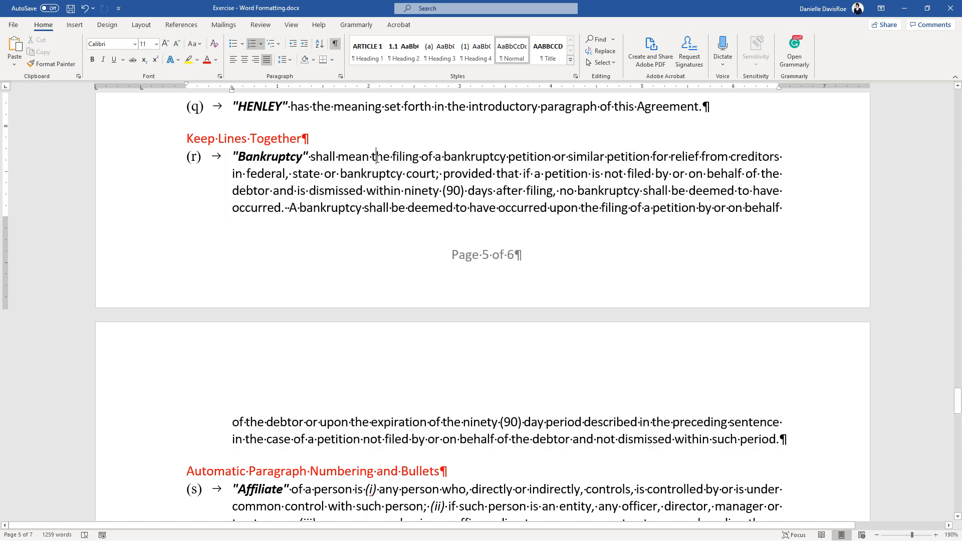
# - Turn on Keep lines together for definition (r)
pyautogui.rightClick(378, 158)
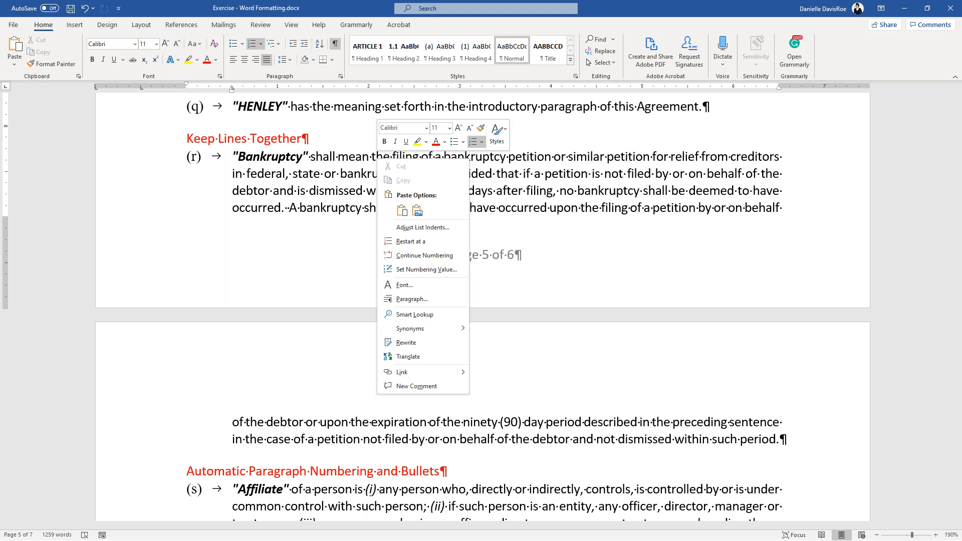
pyautogui.click(428, 299)
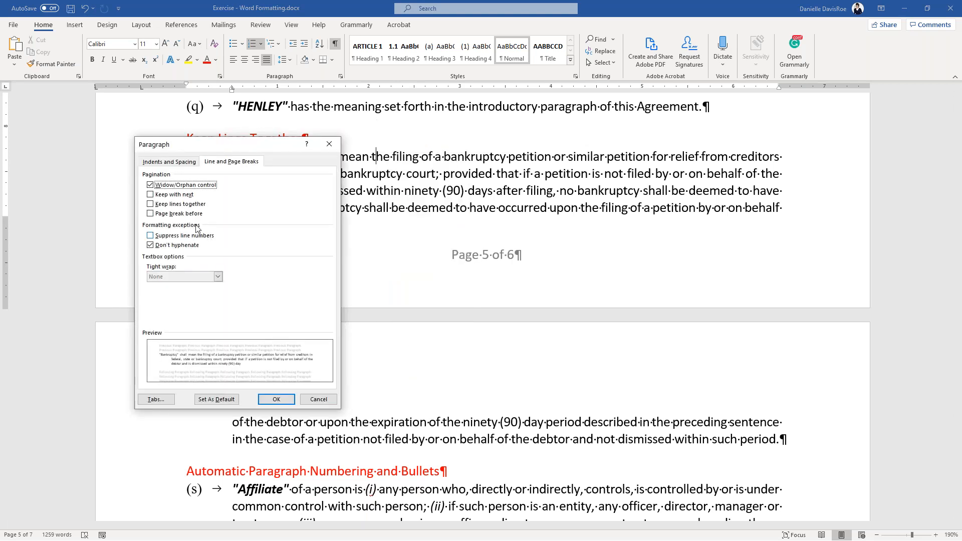
pyautogui.click(150, 204)
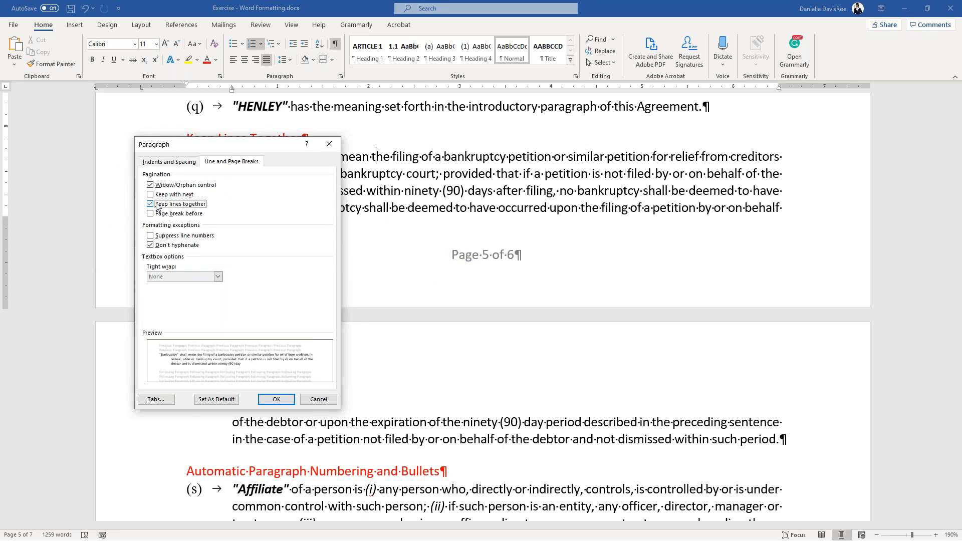
pyautogui.click(276, 398)
pyautogui.scroll(-5, 326, 343)
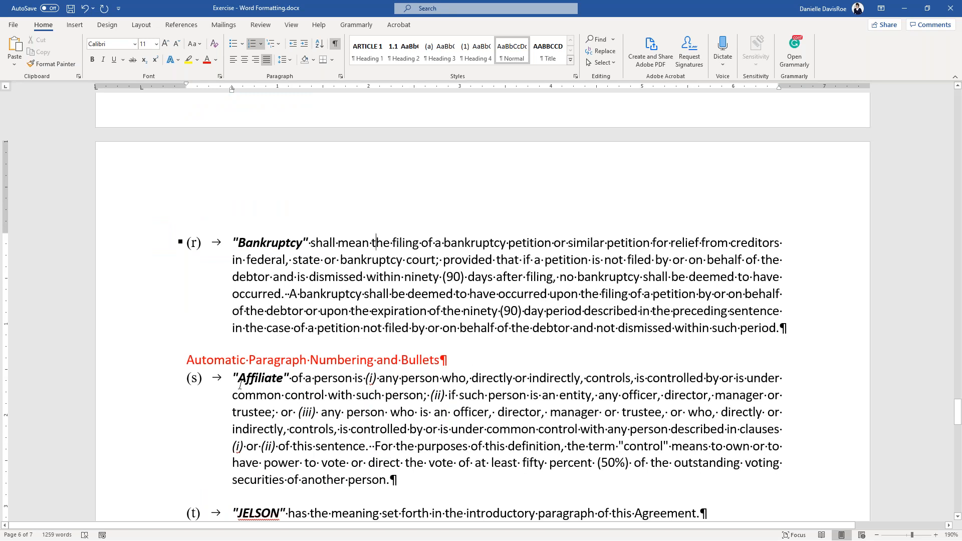
# - Review the Bankruptcy definition selection, then scroll back up to the ARTICLE 3 heading on page 2
pyautogui.moveTo(187, 359); pyautogui.dragTo(451, 377)
pyautogui.click(434, 360)
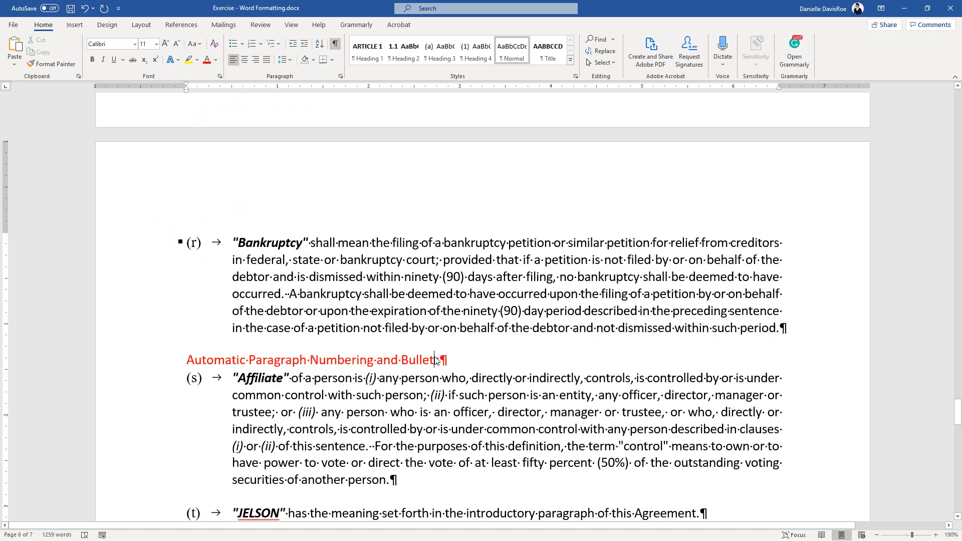
pyautogui.click(417, 293)
pyautogui.moveTo(306, 244); pyautogui.dragTo(459, 328)
pyautogui.click(457, 329)
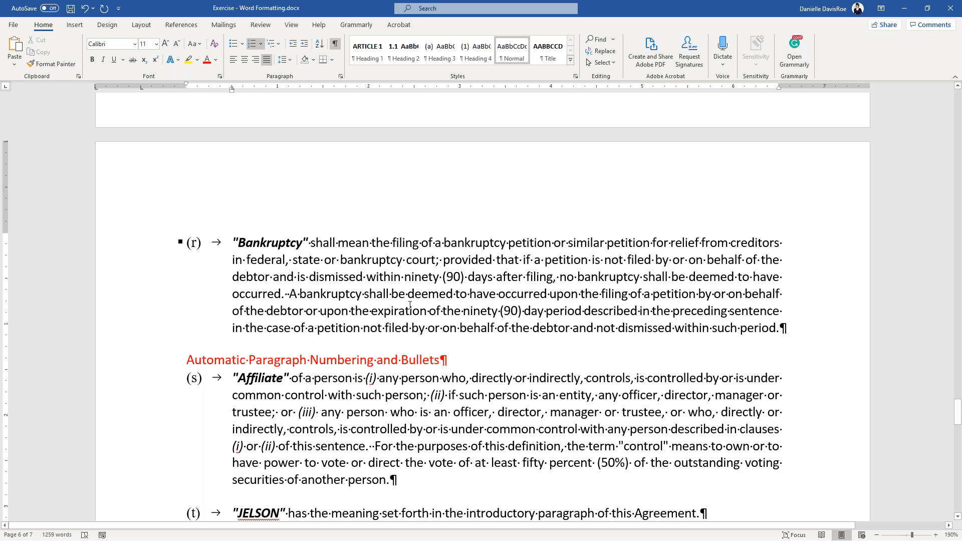
pyautogui.scroll(20, 410, 305)
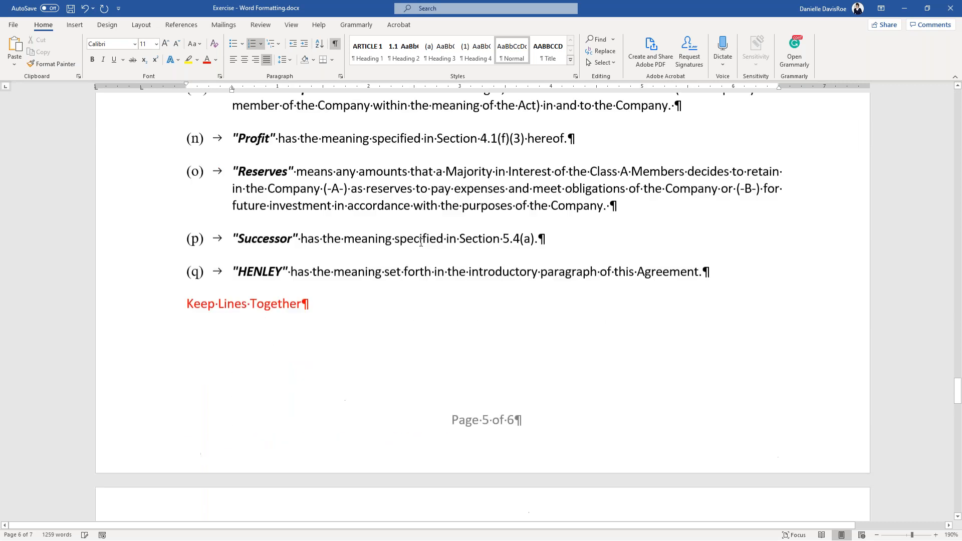
pyautogui.scroll(20, 481, 305)
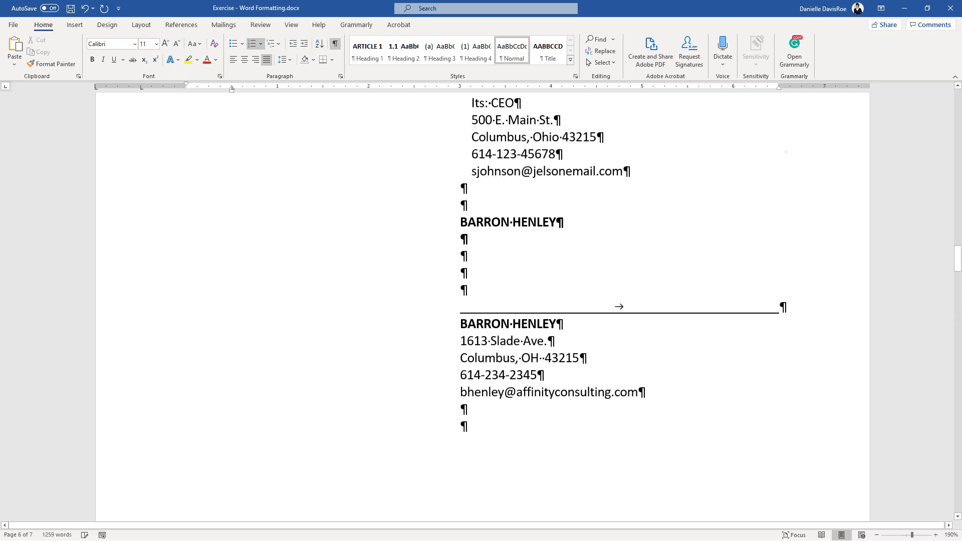
pyautogui.scroll(1, 465, 340)
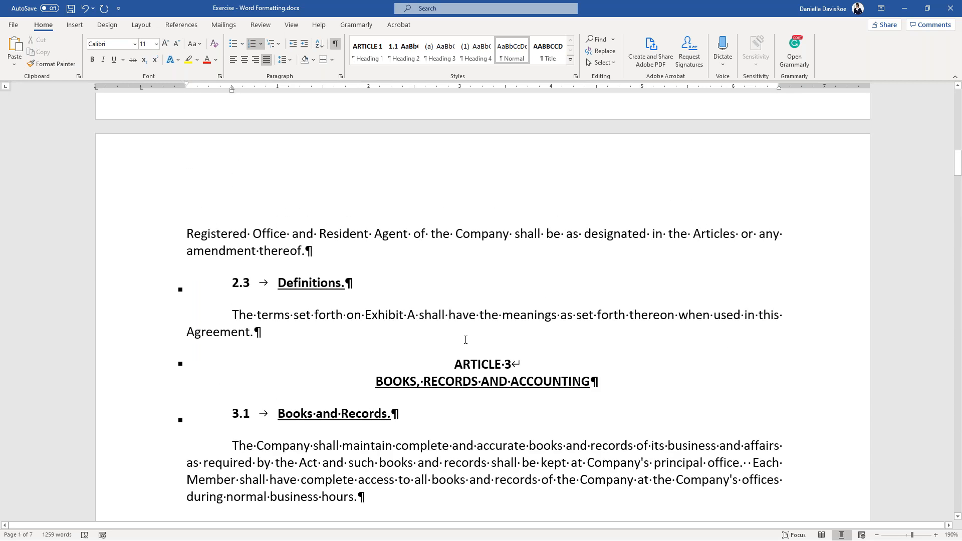
pyautogui.click(182, 364)
pyautogui.moveTo(376, 383); pyautogui.dragTo(593, 406)
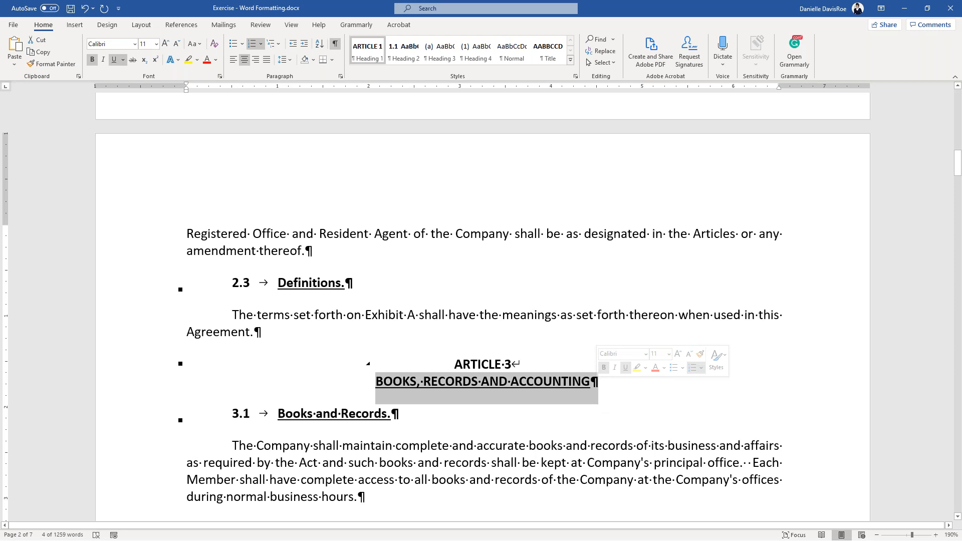
pyautogui.moveTo(284, 420); pyautogui.dragTo(402, 421)
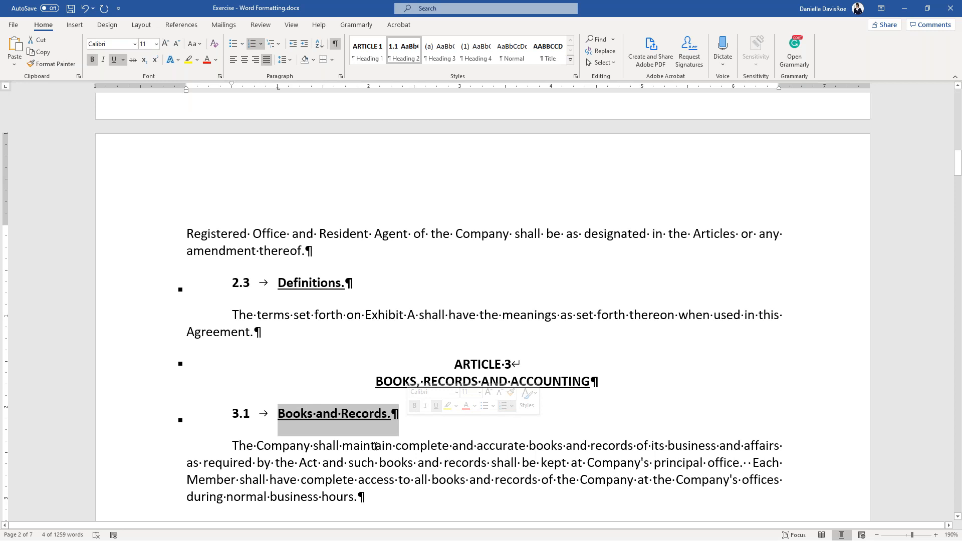
pyautogui.press('ctrl')
pyautogui.press('ctrl')
pyautogui.moveTo(454, 365); pyautogui.dragTo(511, 364)
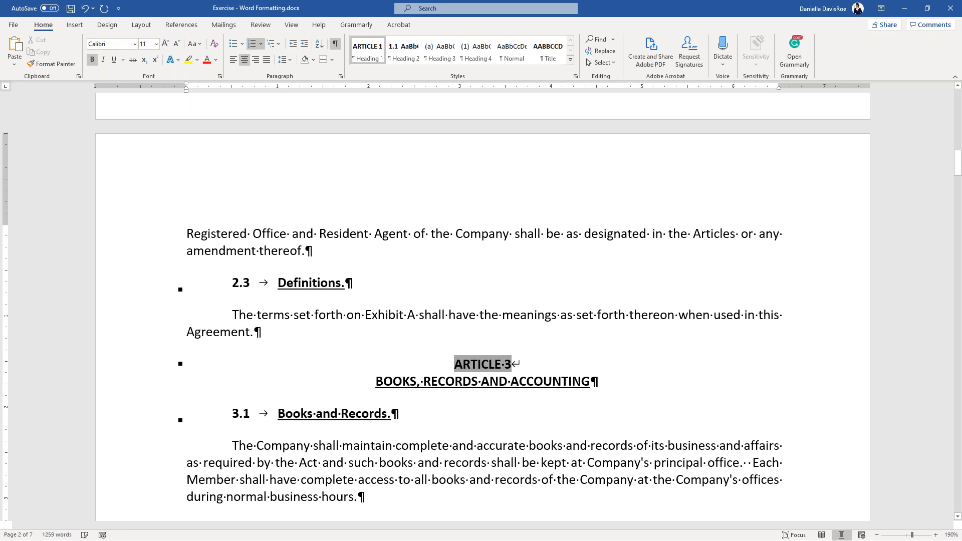
pyautogui.click(505, 462)
pyautogui.moveTo(525, 470); pyautogui.dragTo(377, 382)
pyautogui.click(440, 447)
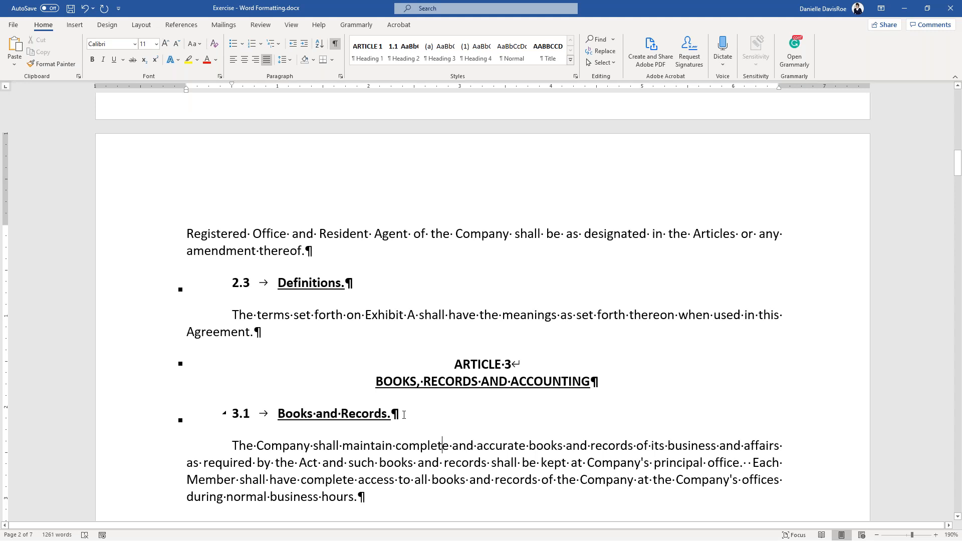
pyautogui.scroll(-3, 404, 415)
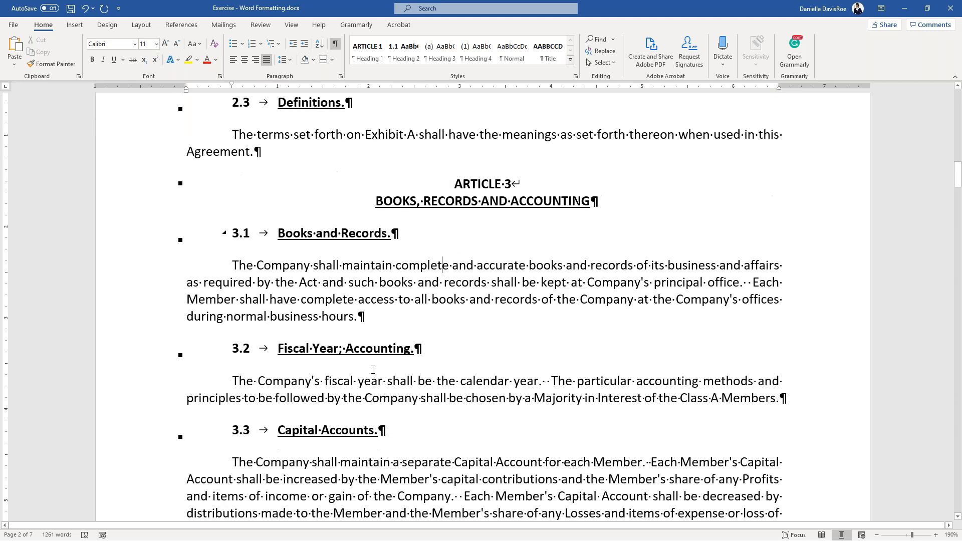
pyautogui.moveTo(279, 352); pyautogui.dragTo(436, 351)
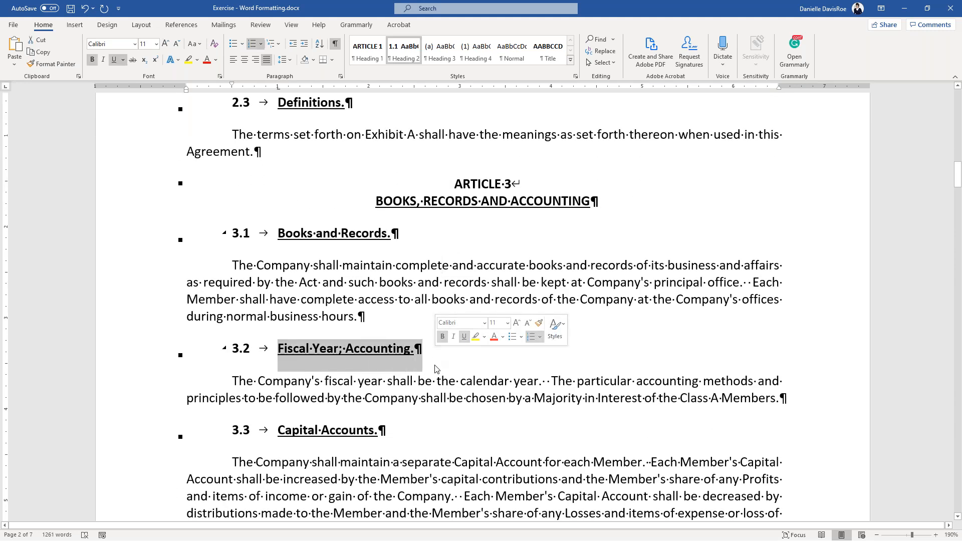
pyautogui.scroll(-1, 433, 374)
pyautogui.click(431, 372)
pyautogui.scroll(-15, 429, 371)
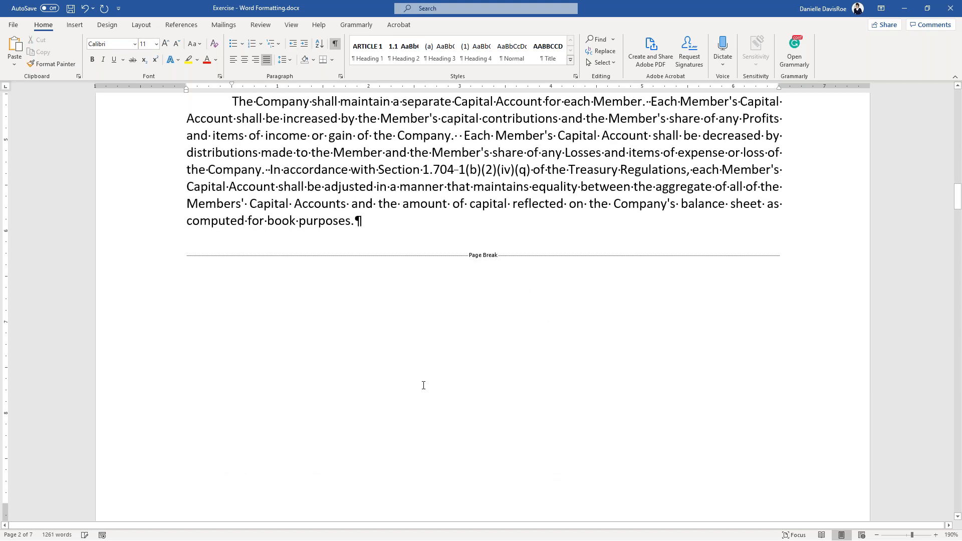
# - Scroll past Keep Lines Together, select the Bankruptcy paragraph, and continue to the Affiliate definition (s)
pyautogui.scroll(-15, 416, 361)
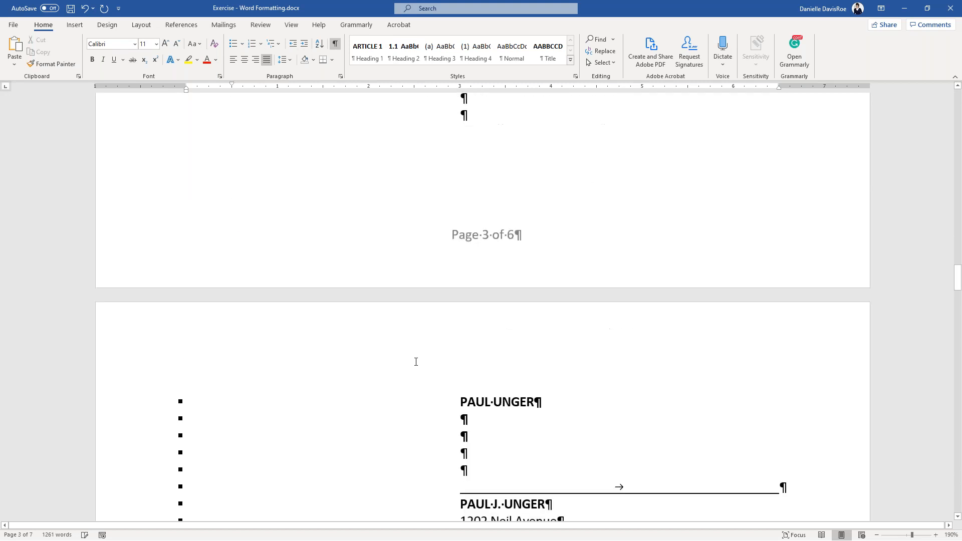
pyautogui.scroll(-20, 408, 359)
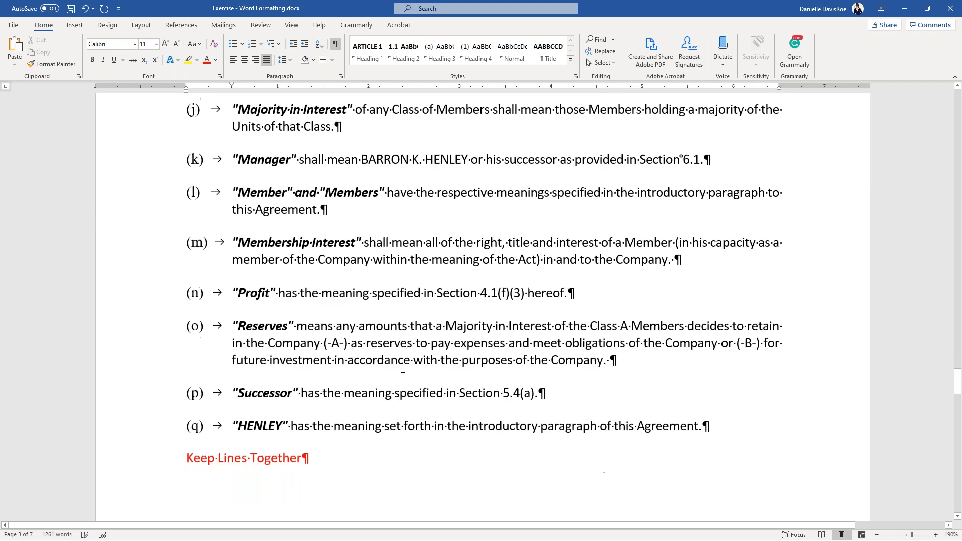
pyautogui.scroll(-1, 396, 361)
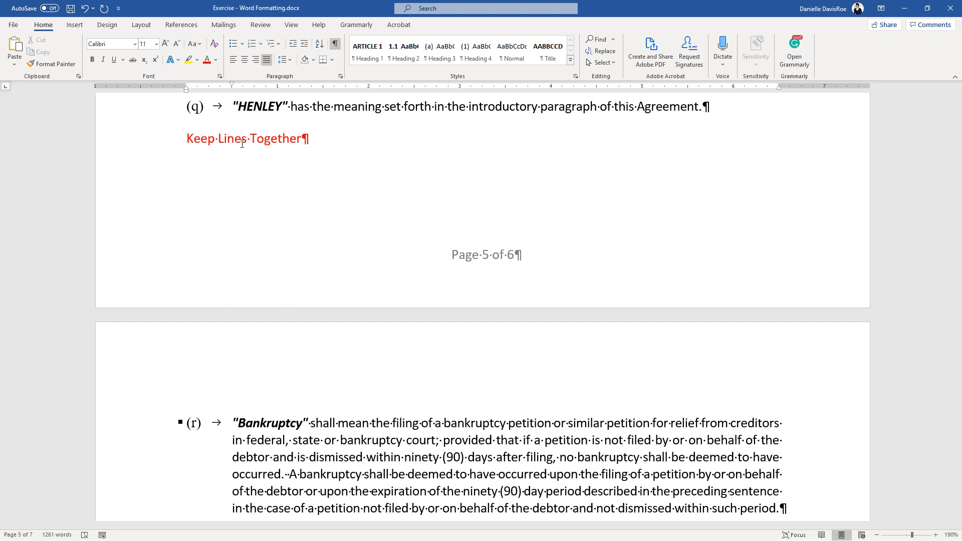
pyautogui.scroll(-8, 328, 231)
pyautogui.tripleClick(310, 197)
pyautogui.click(486, 316)
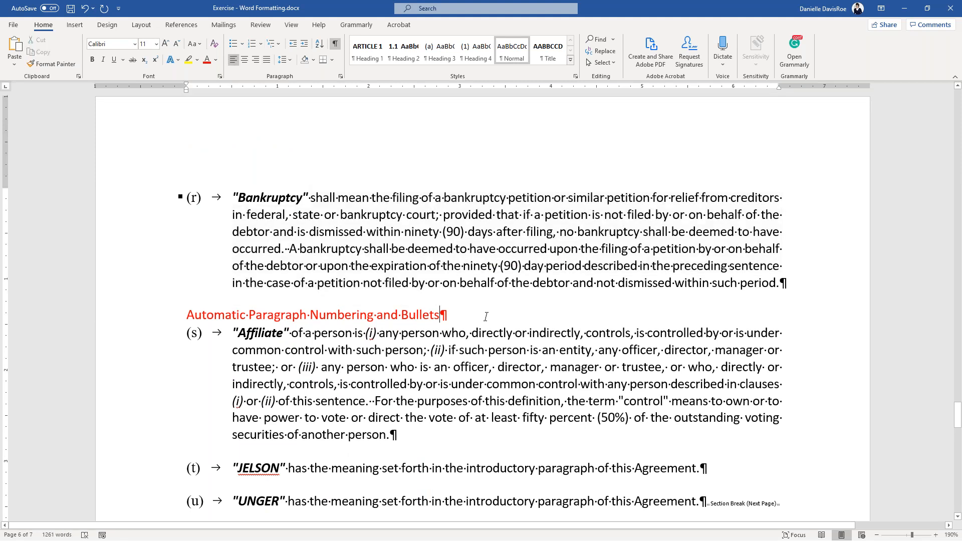
pyautogui.scroll(-3, 450, 281)
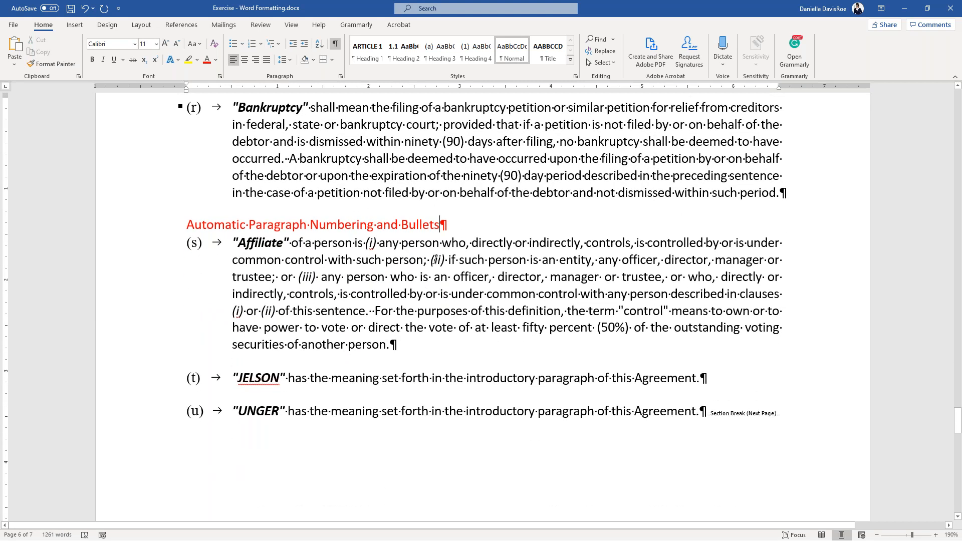
pyautogui.scroll(-3, 388, 265)
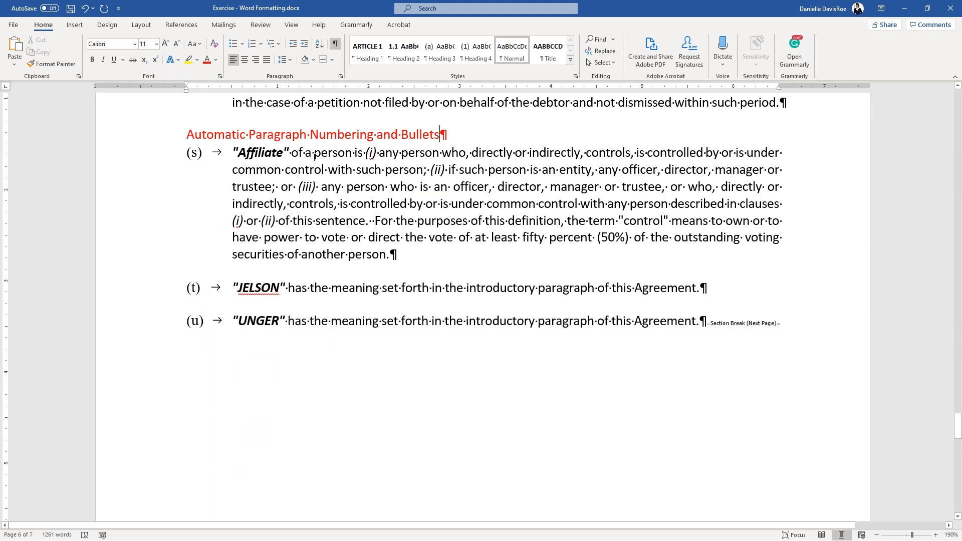
# - Break clause (i) of the Affiliate definition into its own paragraph and strip its numbering
pyautogui.moveTo(234, 153); pyautogui.dragTo(405, 258)
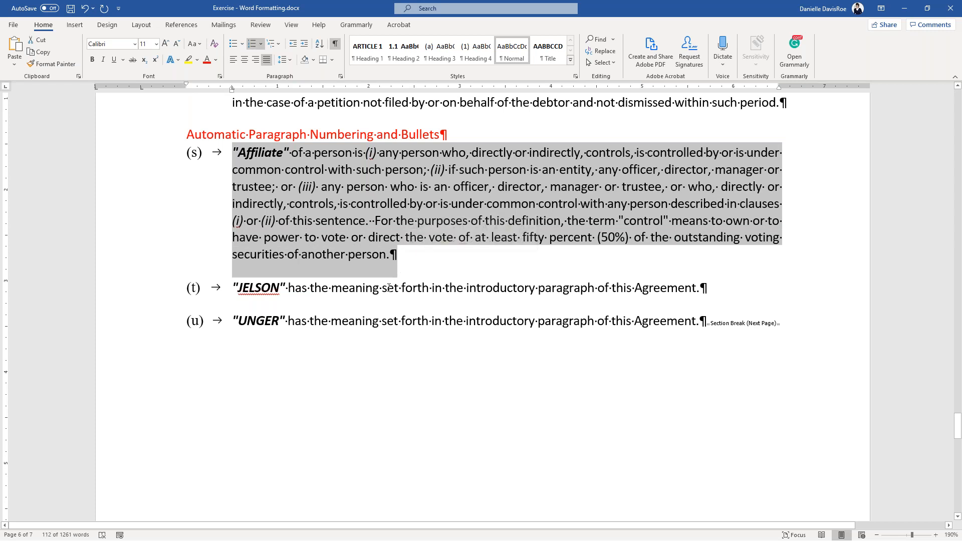
pyautogui.click(369, 153)
pyautogui.press('BackSpace')
pyautogui.press('Return')
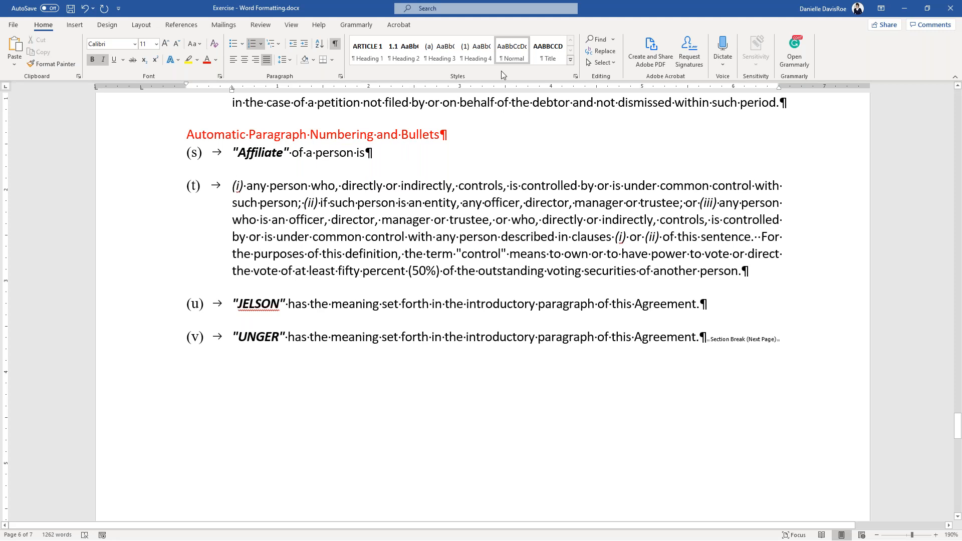
pyautogui.click(516, 56)
# - Start clauses (ii) and (iii) and the control sentence as new paragraphs
pyautogui.click(234, 201)
pyautogui.press('BackSpace')
pyautogui.press('Return')
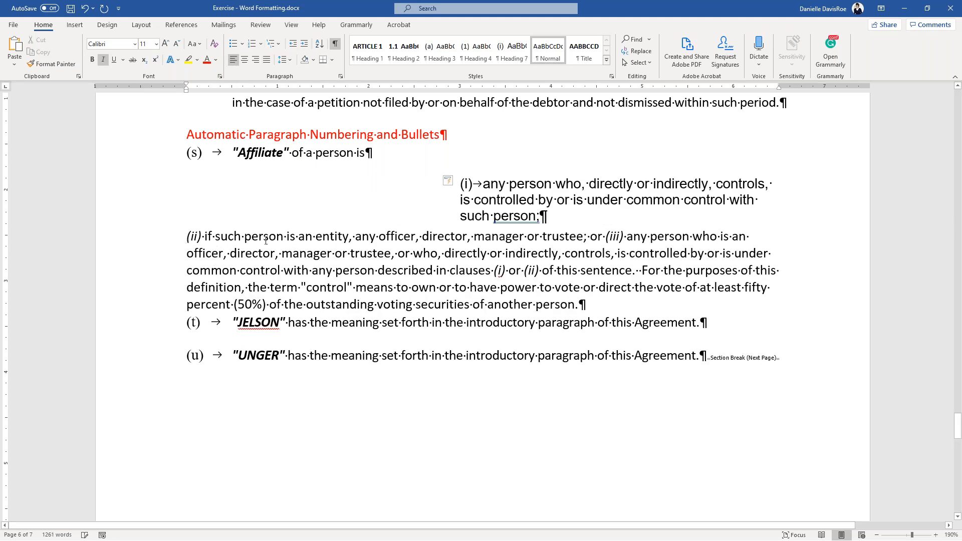
pyautogui.click(605, 237)
pyautogui.press('BackSpace')
pyautogui.press('BackSpace')
pyautogui.press('BackSpace')
pyautogui.press('BackSpace')
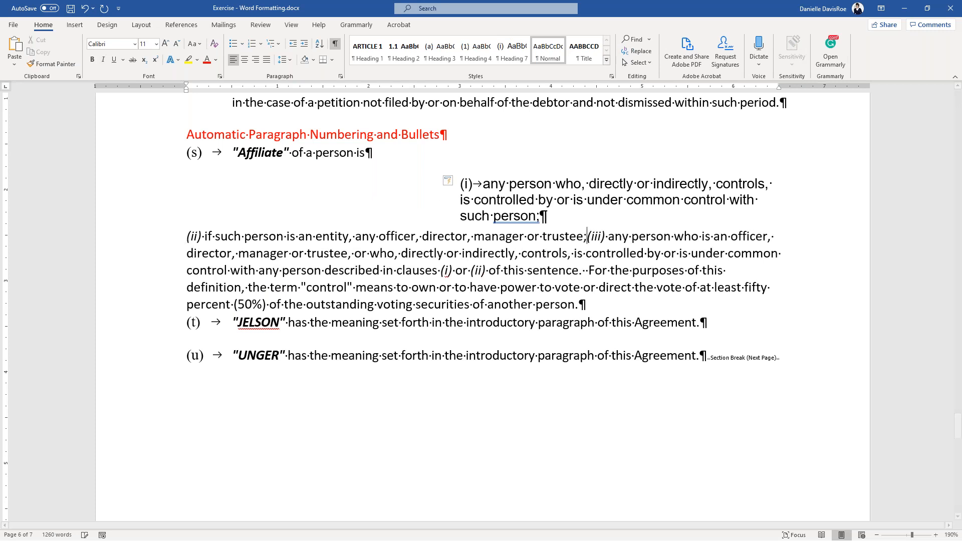
pyautogui.press('Return')
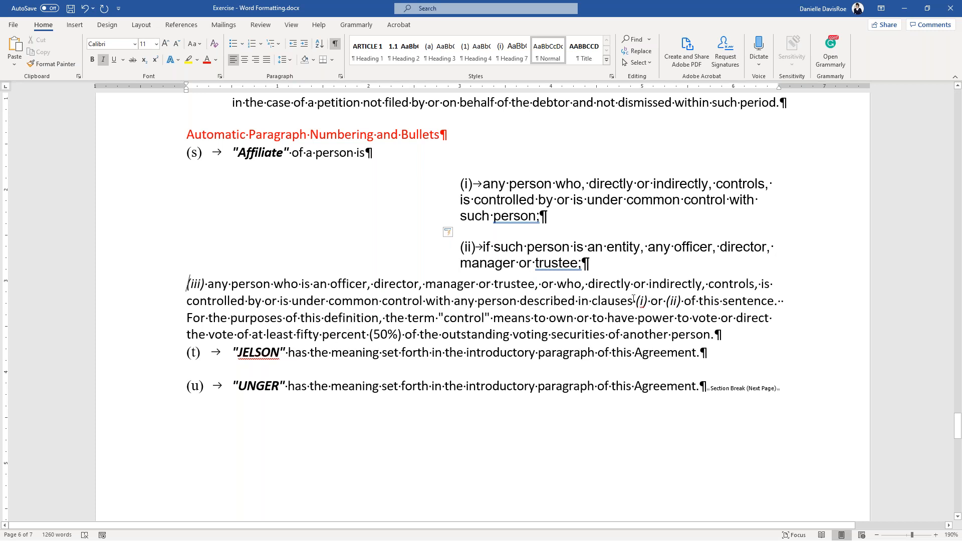
pyautogui.moveTo(634, 299); pyautogui.dragTo(731, 303)
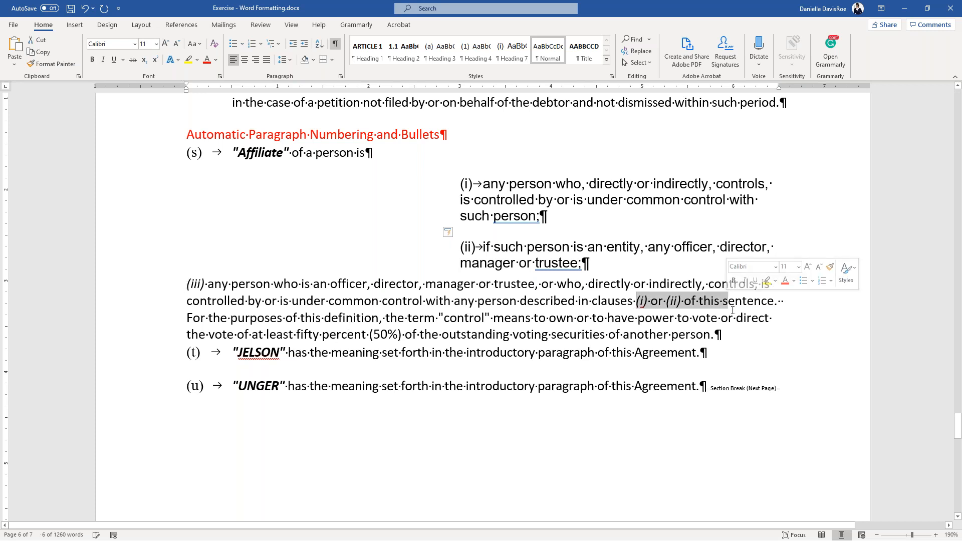
pyautogui.click(732, 311)
pyautogui.click(780, 299)
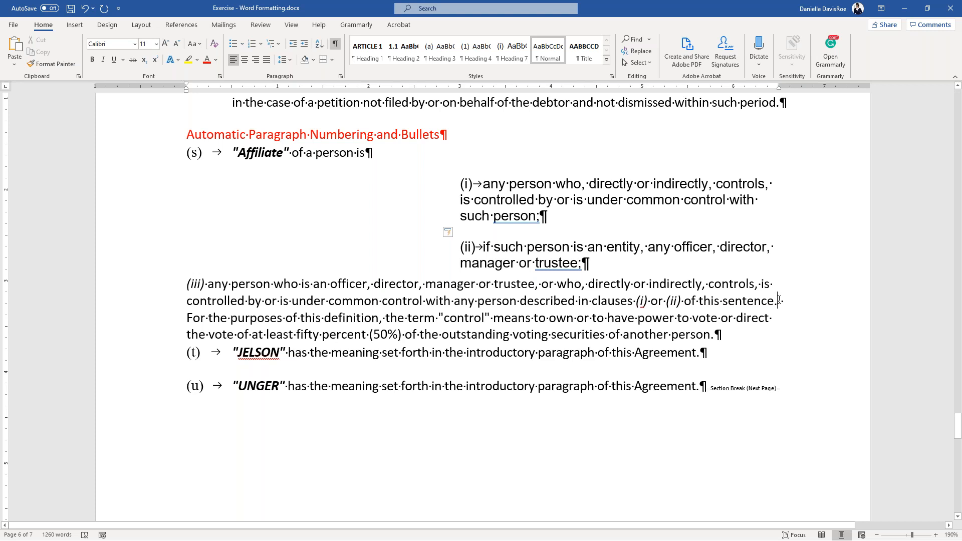
pyautogui.press('Return')
# - Apply Normal style to the three clause paragraphs, removing their numbering and indents
pyautogui.moveTo(494, 191); pyautogui.dragTo(581, 327)
pyautogui.click(548, 58)
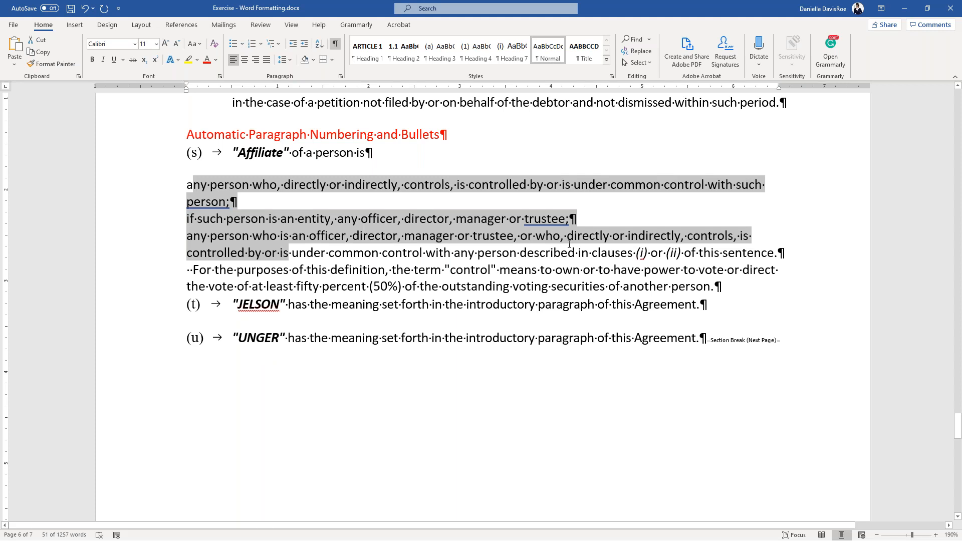
pyautogui.click(226, 203)
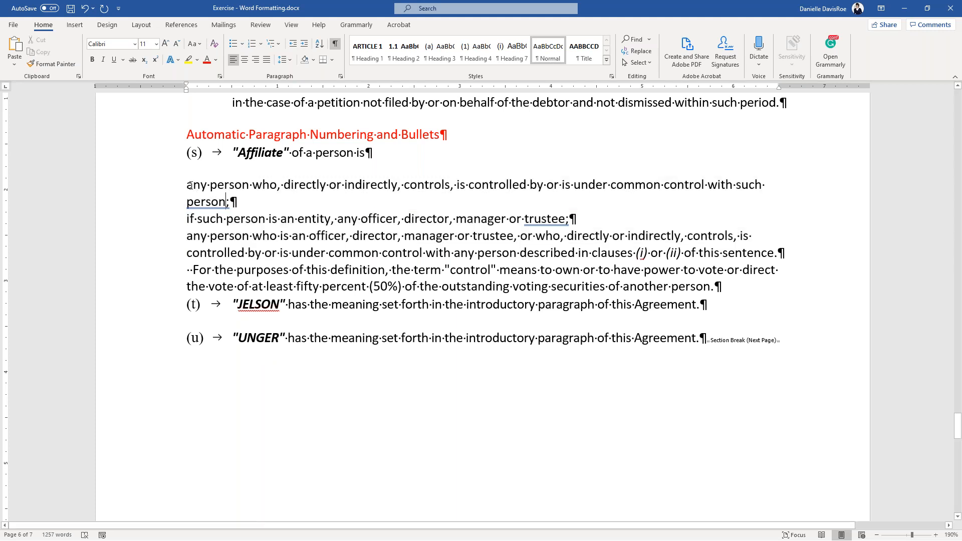
pyautogui.moveTo(183, 185); pyautogui.dragTo(624, 239)
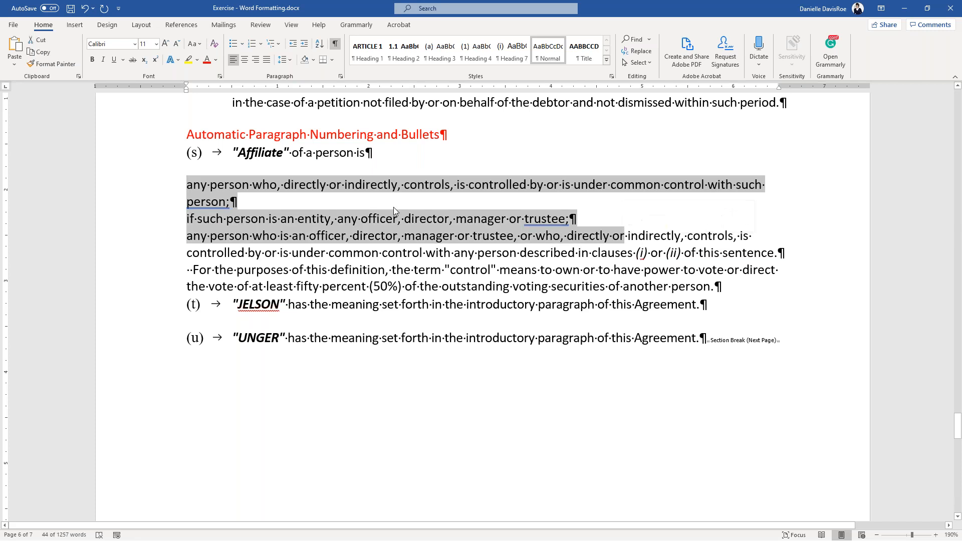
pyautogui.click(232, 202)
pyautogui.click(188, 189)
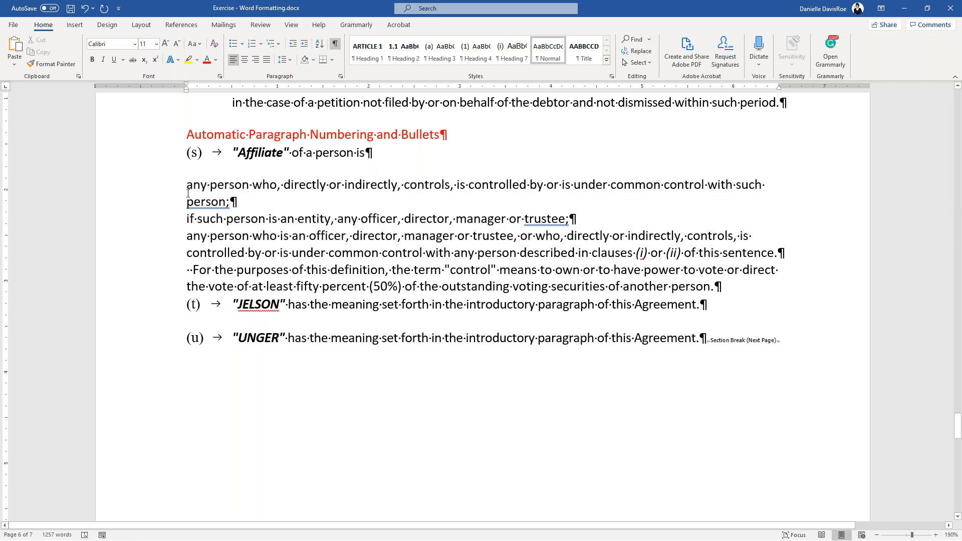
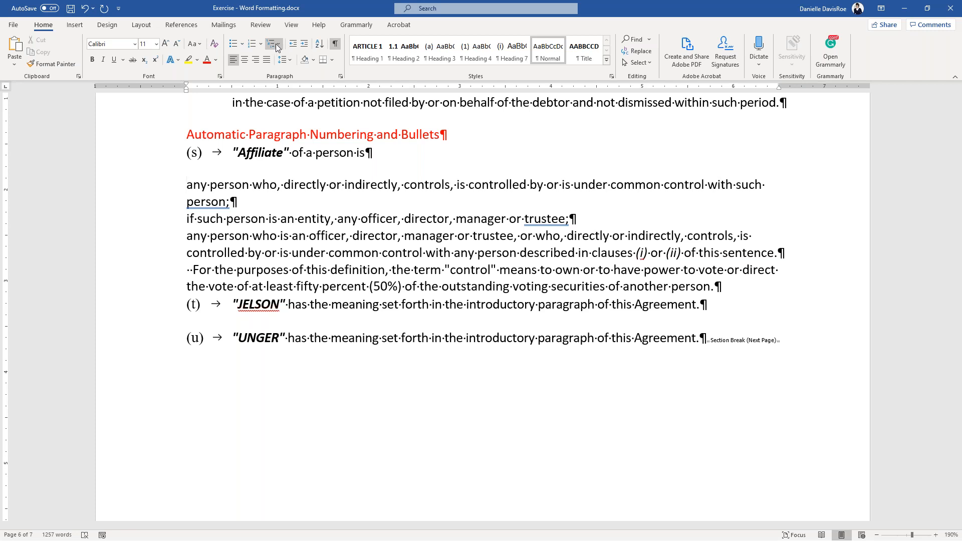
# - Define a new multilevel list whose level 1 uses lowercase roman numerals formatted as (i)
pyautogui.click(278, 43)
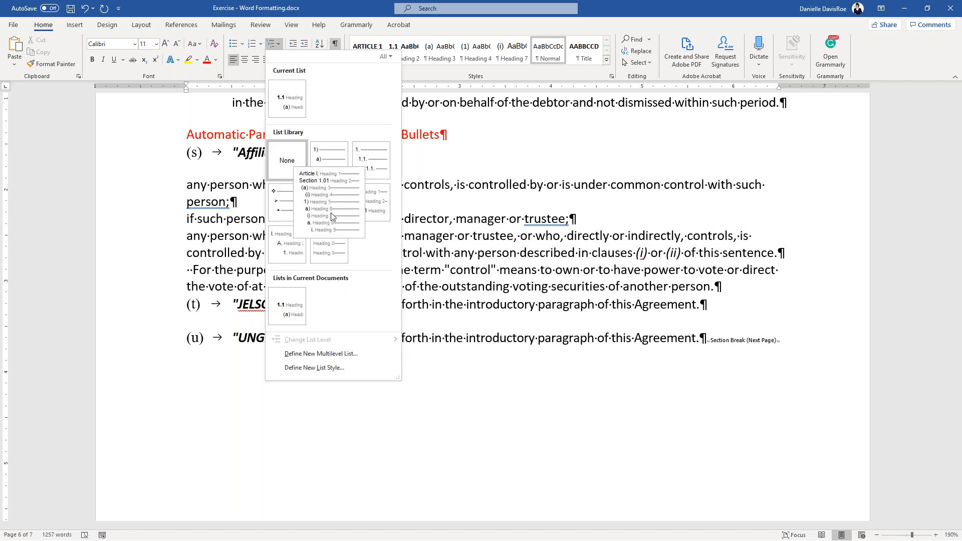
pyautogui.click(350, 353)
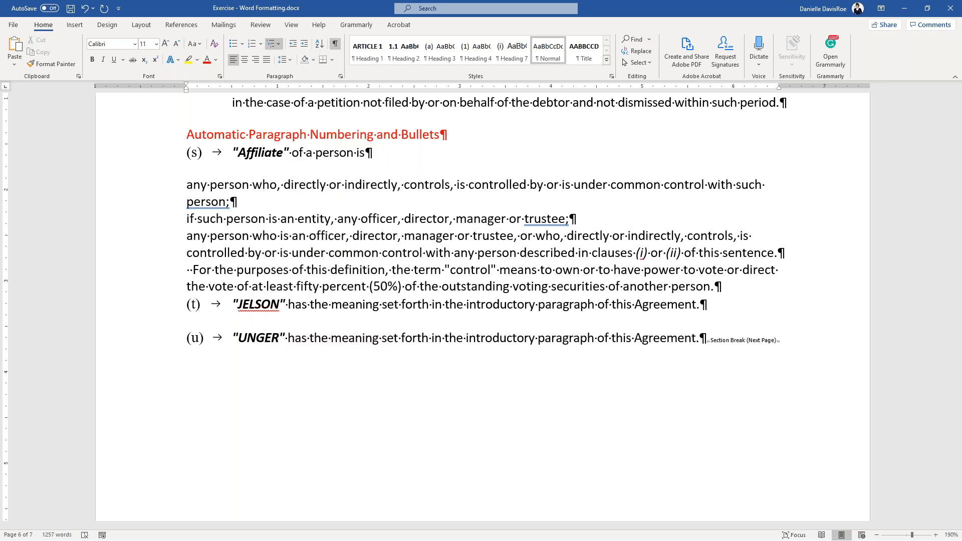
pyautogui.moveTo(594, 158); pyautogui.dragTo(519, 146)
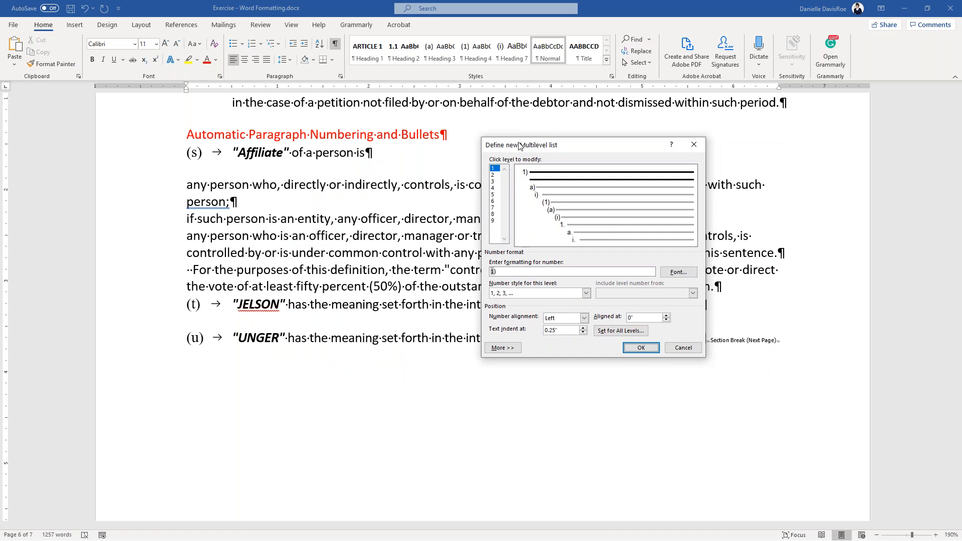
pyautogui.click(494, 169)
pyautogui.click(589, 298)
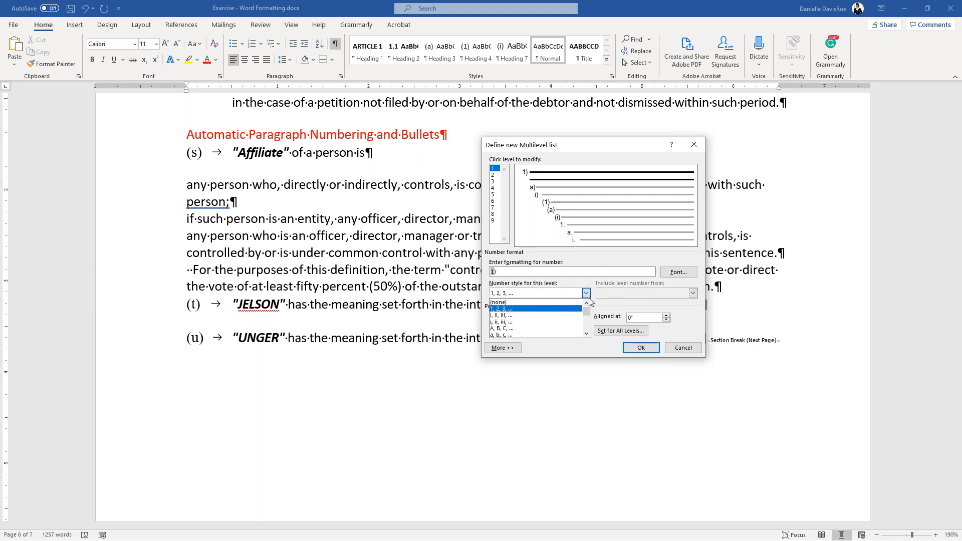
pyautogui.click(541, 323)
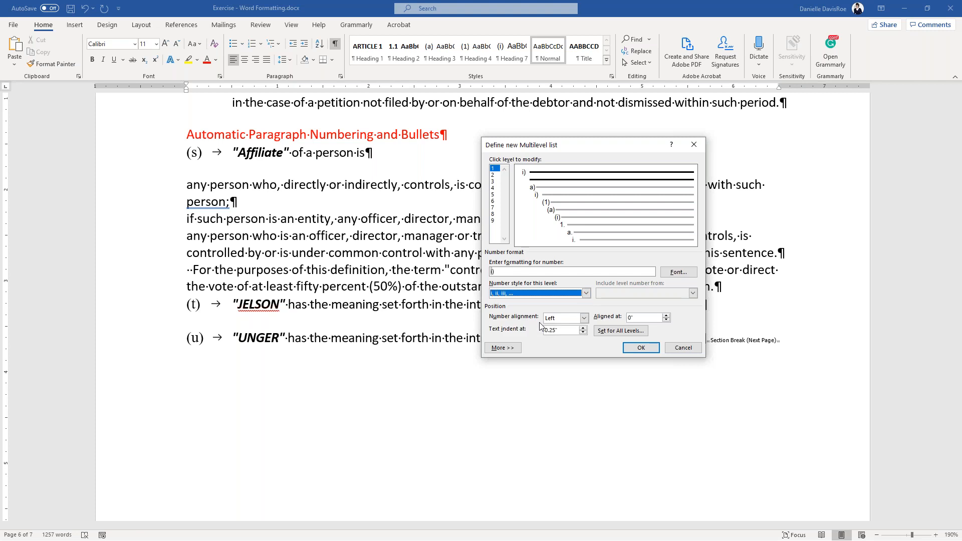
pyautogui.click(492, 272)
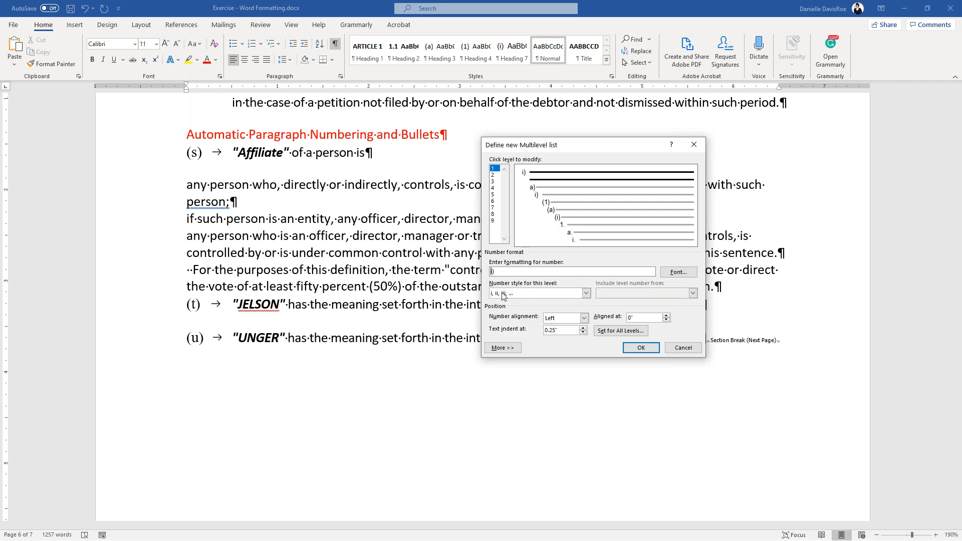
pyautogui.write('(')
# - Align the level 1 number at 0.5" with a 1" text indent and apply the list
pyautogui.press('ctrl')
pyautogui.press('ctrl')
pyautogui.press('ctrl')
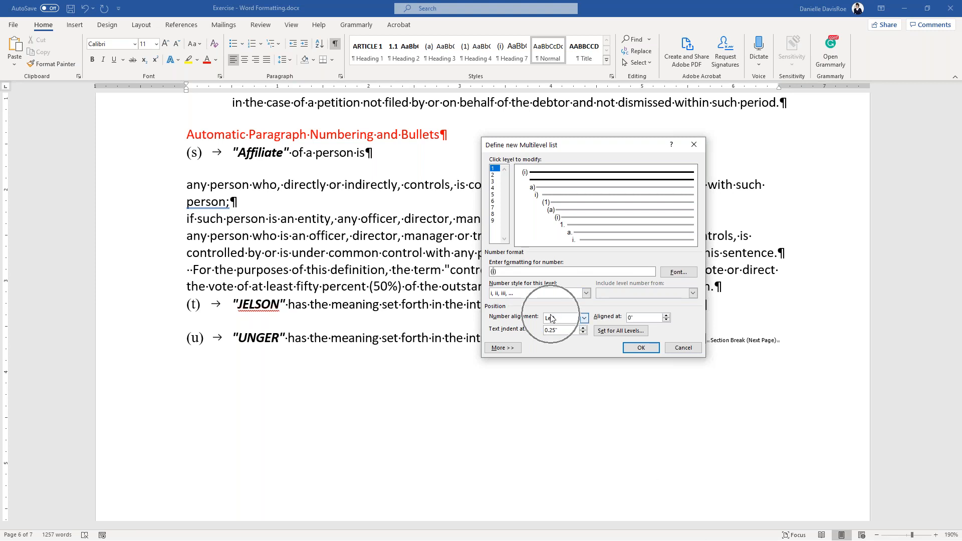
pyautogui.press('ctrl')
pyautogui.press('ctrl')
pyautogui.press('ctrl')
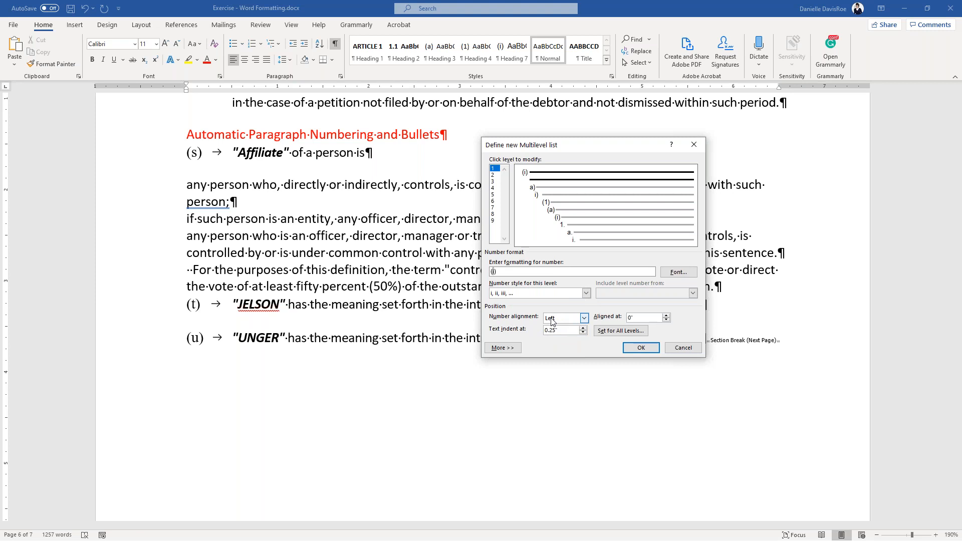
pyautogui.press('ctrl')
pyautogui.press('ctrl')
pyautogui.press('ctrl')
pyautogui.press('ctrl')
pyautogui.moveTo(652, 318); pyautogui.dragTo(626, 306)
pyautogui.write('.5')
pyautogui.press('Tab')
pyautogui.write('1')
pyautogui.press('Tab')
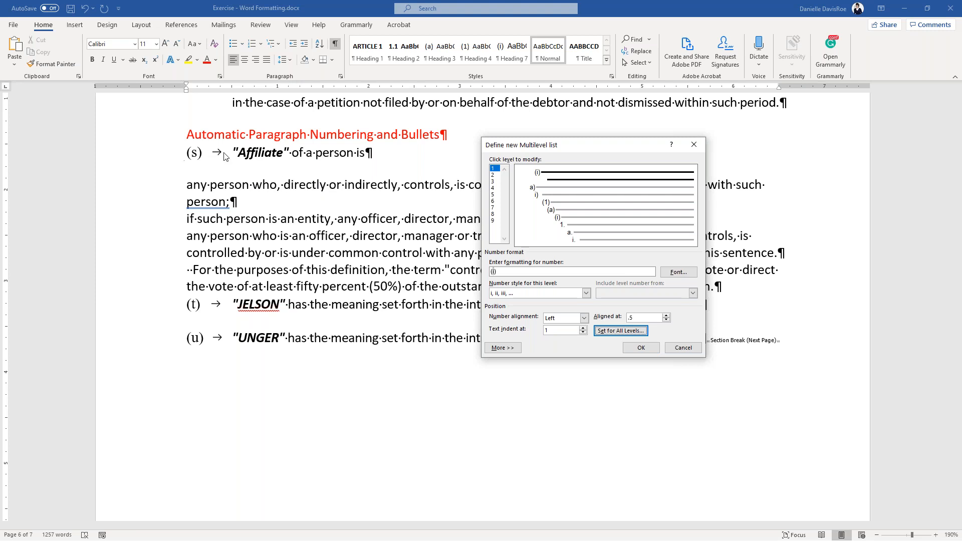
pyautogui.click(635, 350)
# - Use Format Painter to copy item (i)'s numbering onto the next two paragraphs, making (ii) and (iii)
pyautogui.click(240, 186)
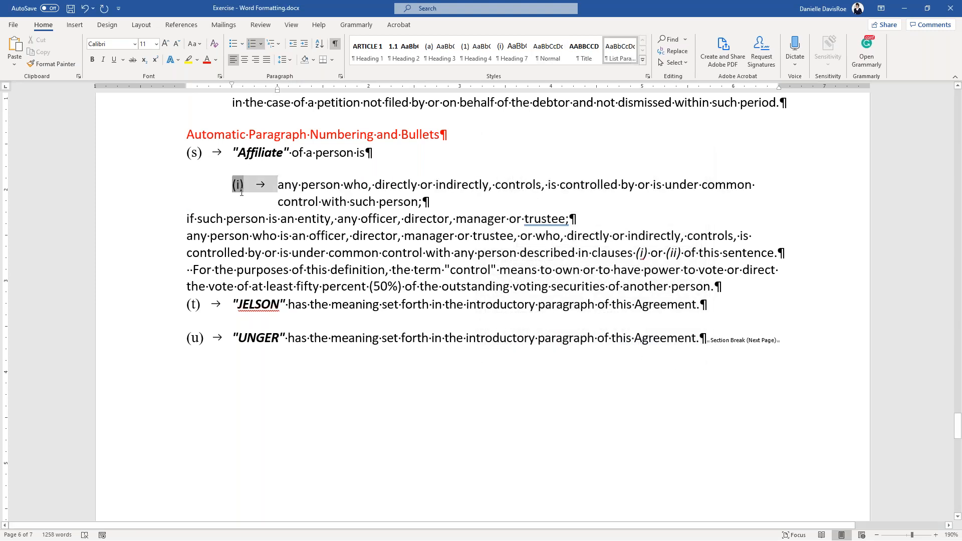
pyautogui.click(250, 191)
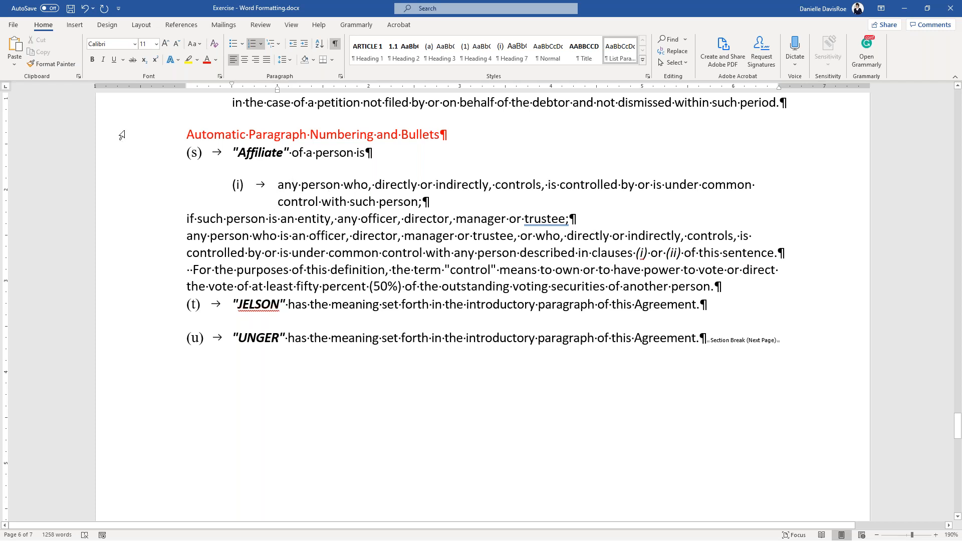
pyautogui.click(67, 64)
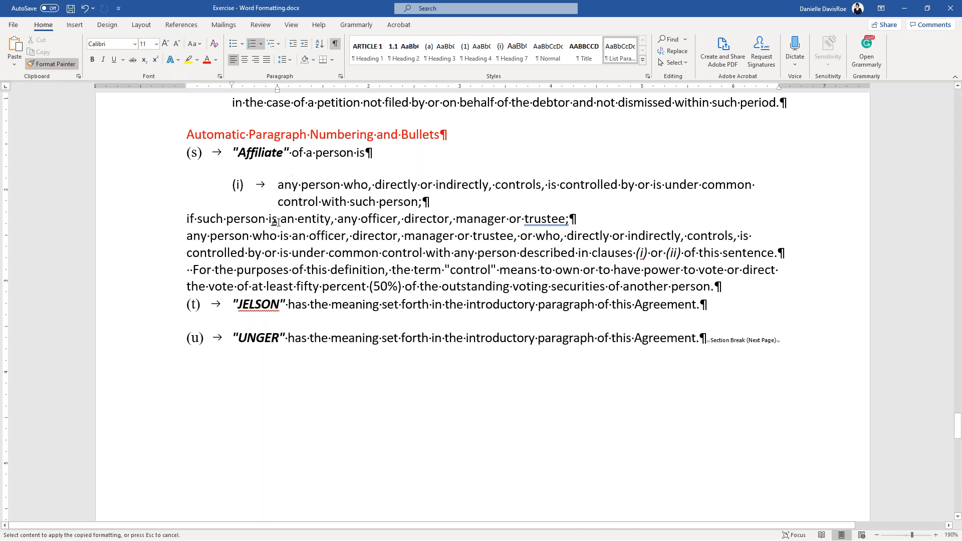
pyautogui.moveTo(277, 218); pyautogui.dragTo(365, 253)
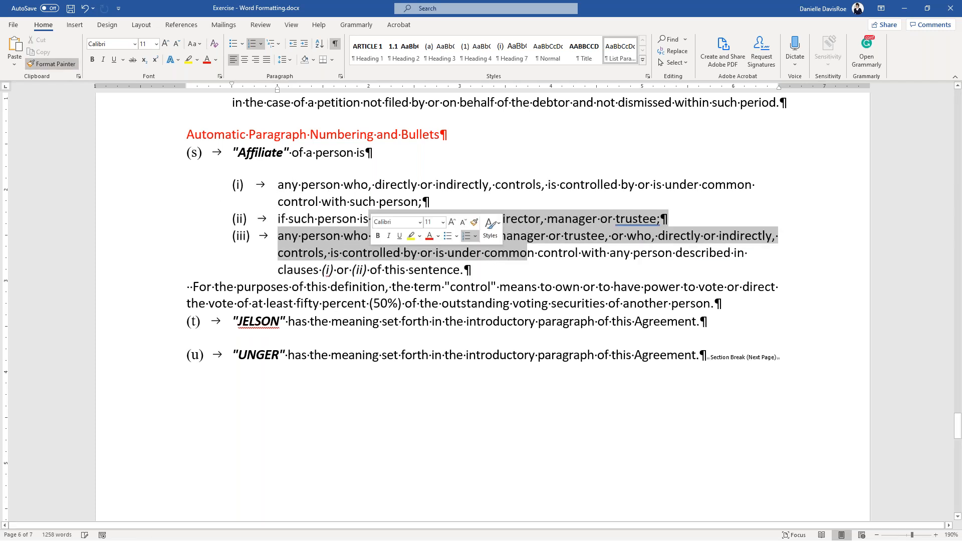
pyautogui.click(306, 243)
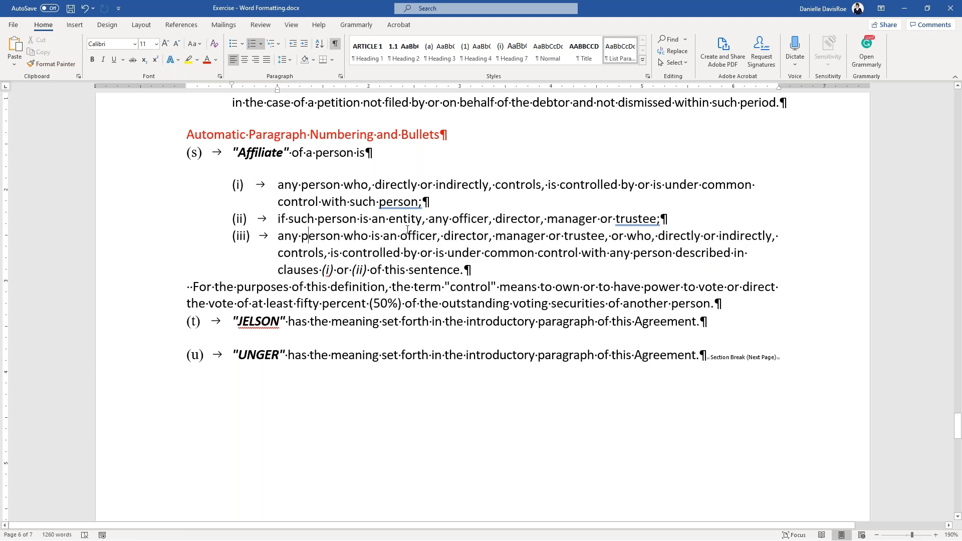
pyautogui.scroll(1, 414, 231)
pyautogui.scroll(-1, 439, 287)
# - Add an empty list item after (i), then remove it again
pyautogui.click(456, 198)
pyautogui.press('Return')
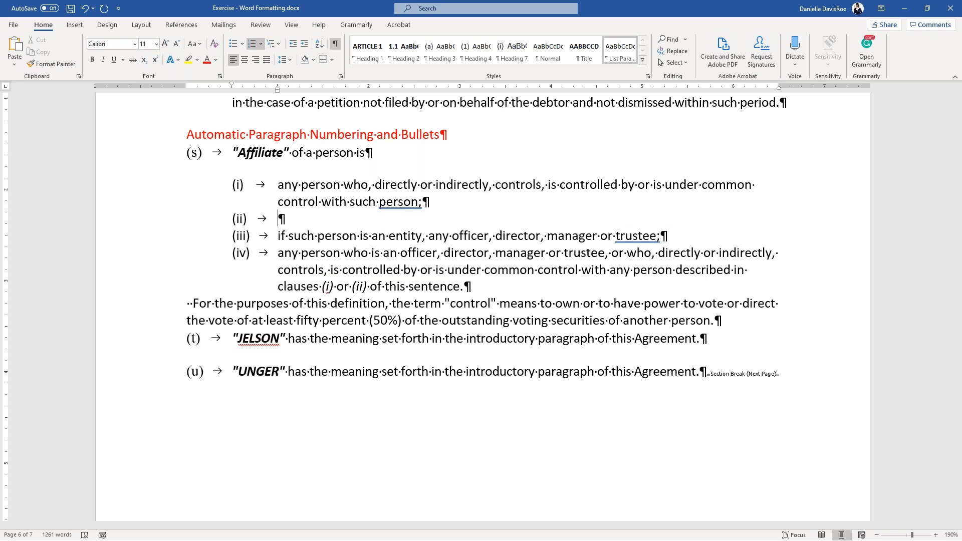
pyautogui.press('Delete')
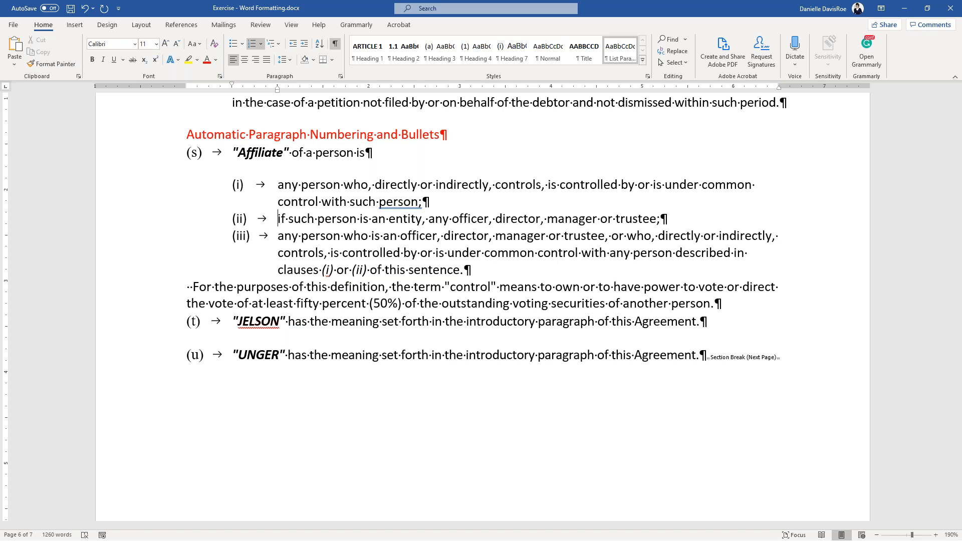
# - Switch the three Affiliate clauses from roman numerals to solid circle bullets via Adjust List Indents
pyautogui.rightClick(239, 186)
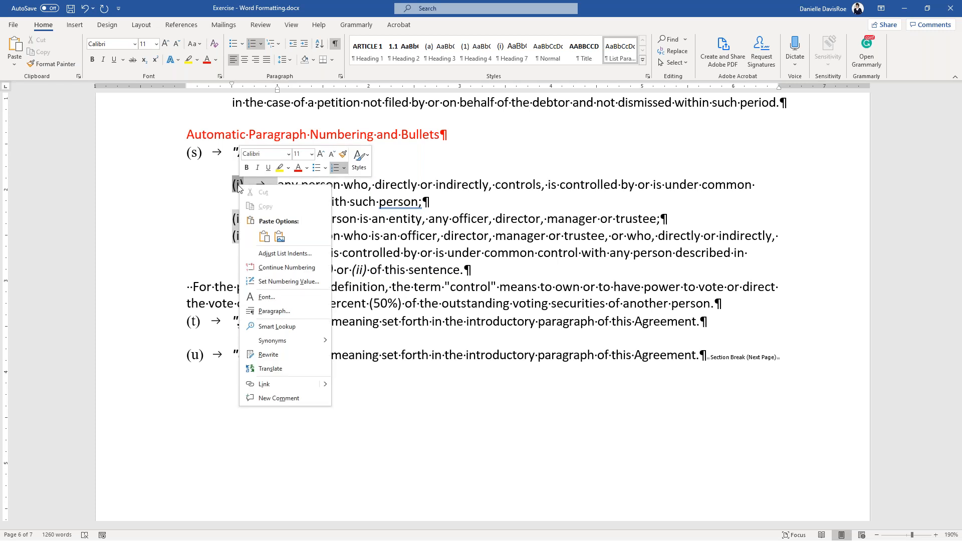
pyautogui.click(272, 255)
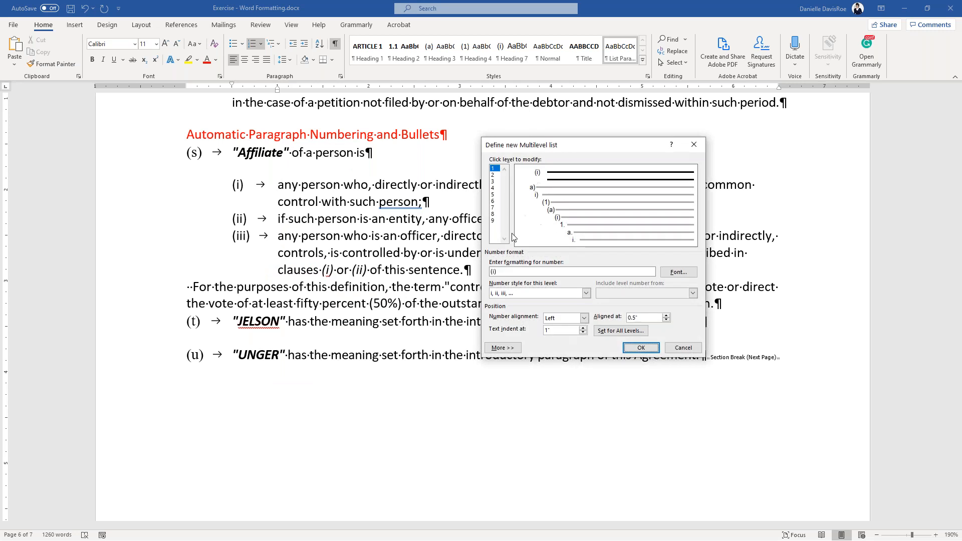
pyautogui.moveTo(537, 149); pyautogui.dragTo(484, 149)
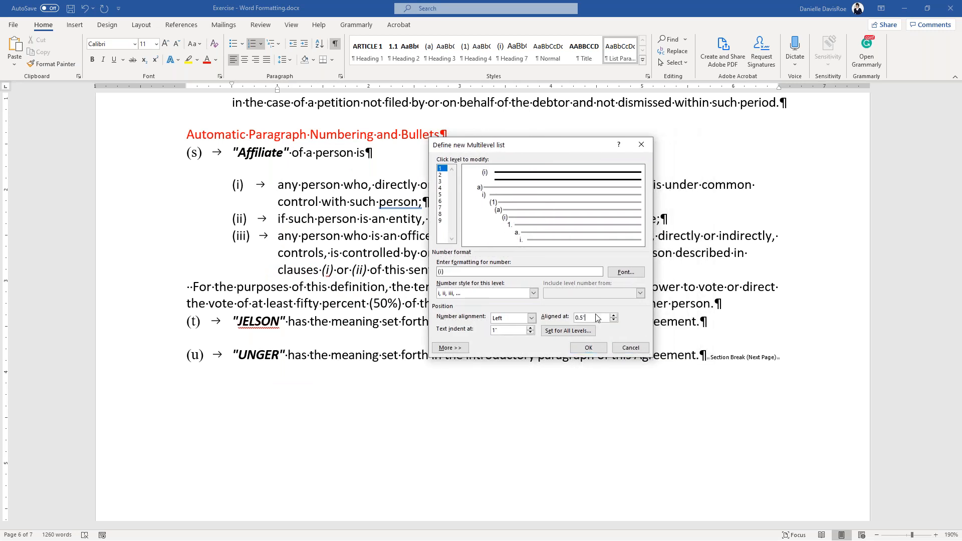
pyautogui.click(502, 294)
pyautogui.scroll(-5, 521, 308)
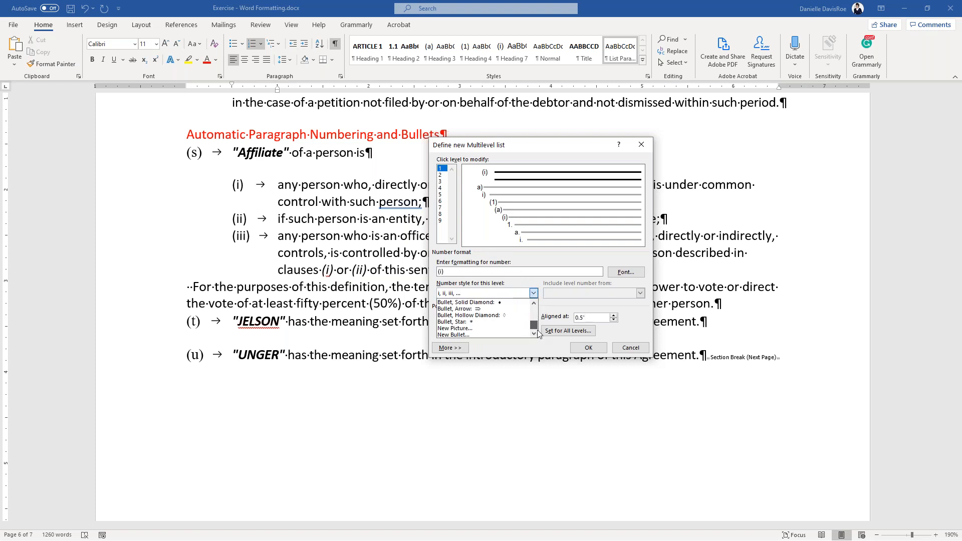
pyautogui.click(534, 304)
pyautogui.click(533, 304)
pyautogui.click(534, 303)
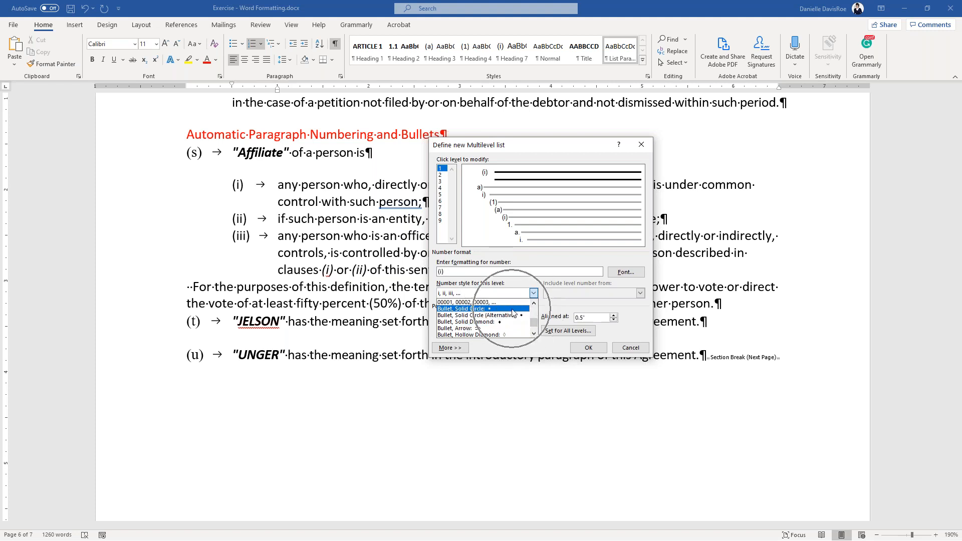
pyautogui.click(511, 309)
pyautogui.click(591, 349)
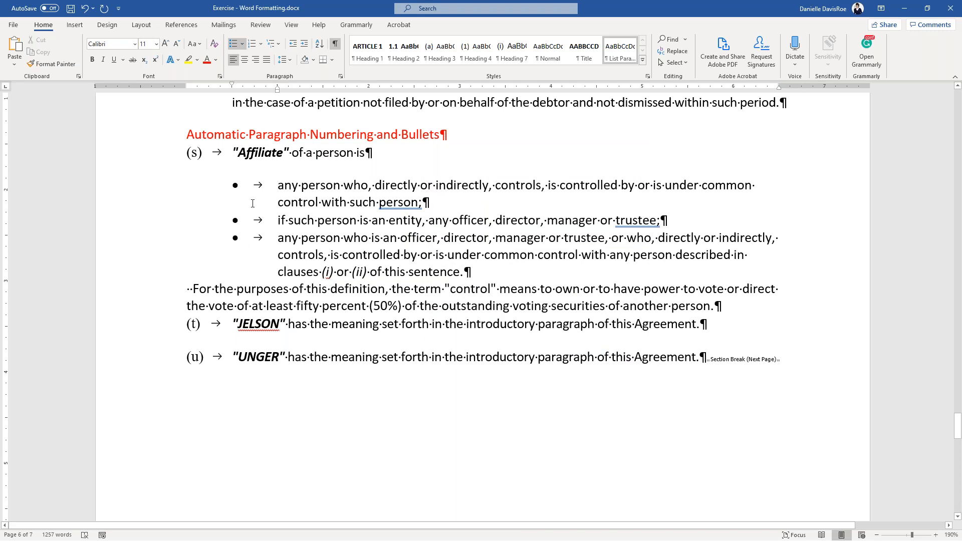
# - Set list level 2 to (a) numbering, aligned at 1" with a 1.5" text indent
pyautogui.rightClick(235, 186)
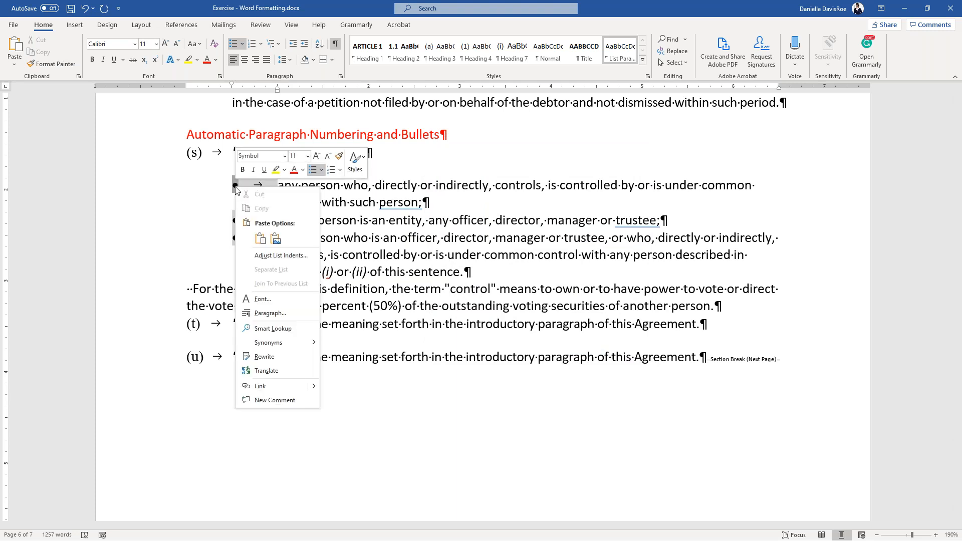
pyautogui.click(263, 260)
pyautogui.click(442, 174)
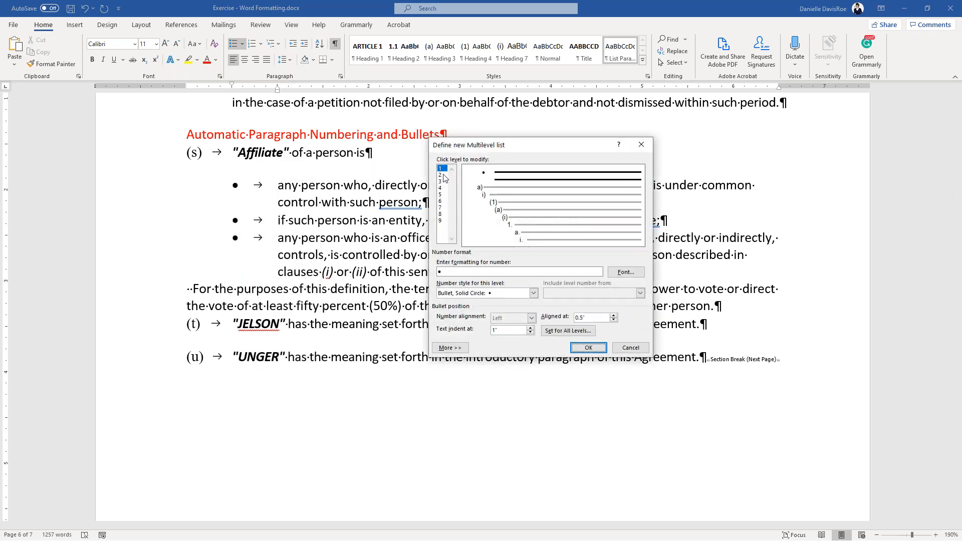
pyautogui.click(444, 272)
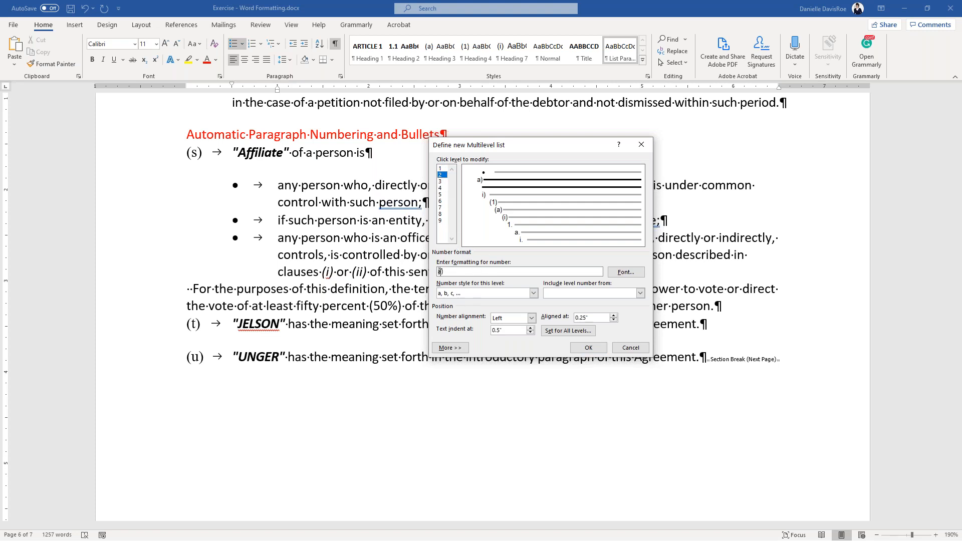
pyautogui.click(439, 271)
pyautogui.write('(')
pyautogui.doubleClick(584, 317)
pyautogui.write('1')
pyautogui.press('Tab')
pyautogui.click(589, 352)
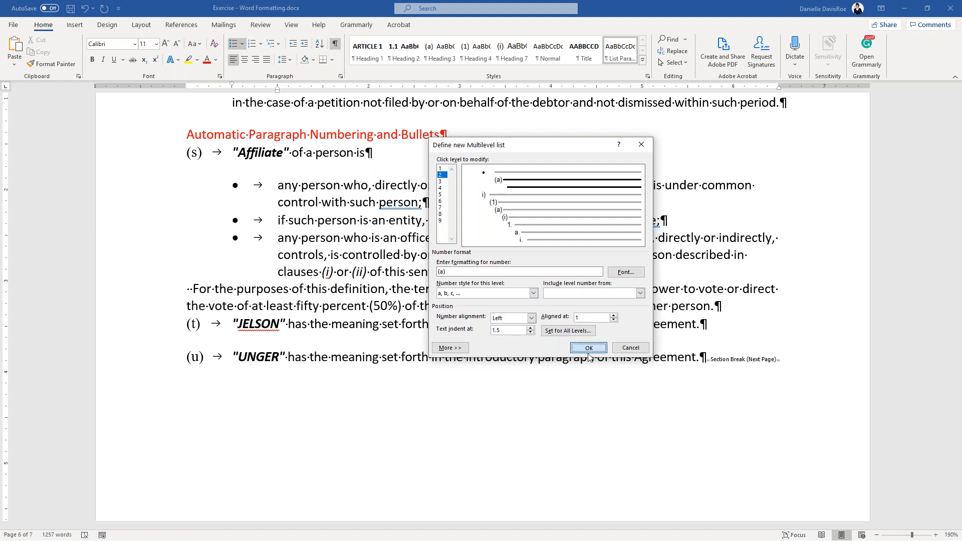
pyautogui.click(445, 206)
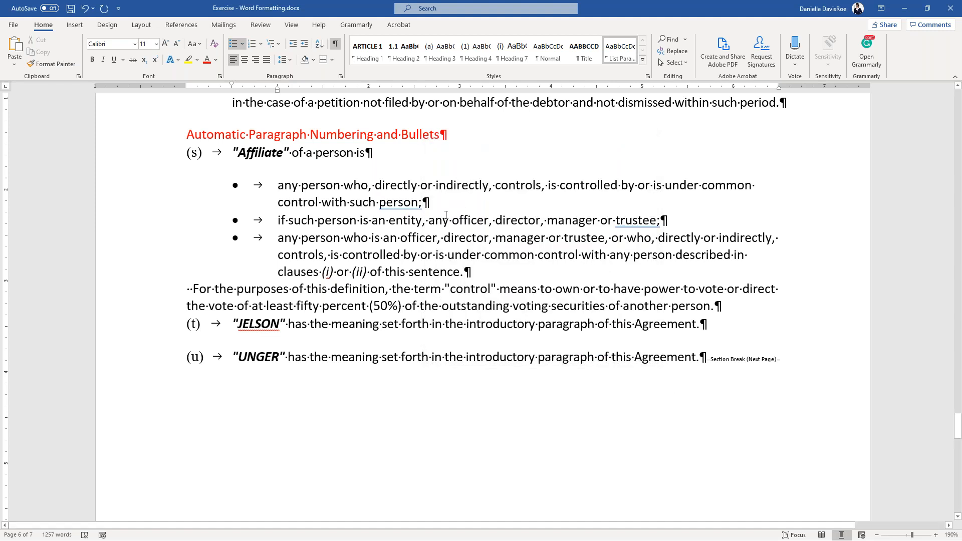
# - Type sample sub-items (a) and (b) under the first bullet, then a new bullet line
pyautogui.press('Return')
pyautogui.press('Tab')
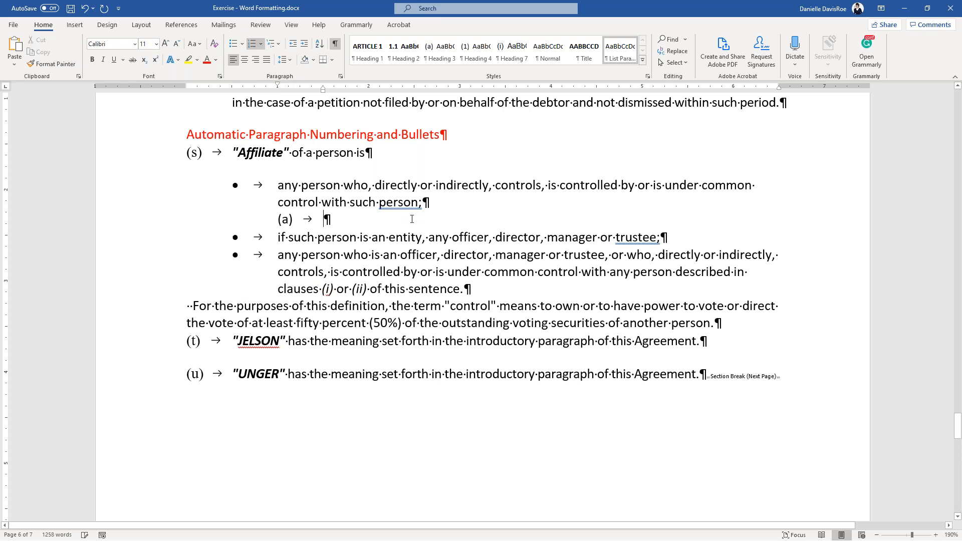
pyautogui.write('sdfsdf')
pyautogui.press('Return')
pyautogui.write('sdfsd')
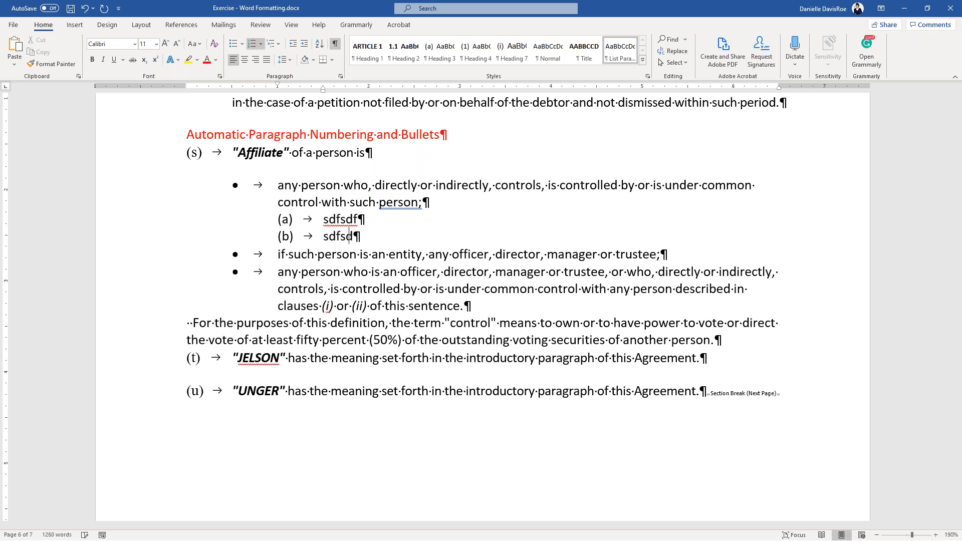
pyautogui.write('f')
pyautogui.press('Return')
pyautogui.hotkey('shift', 'Tab')
pyautogui.write('sdfsdfsd')
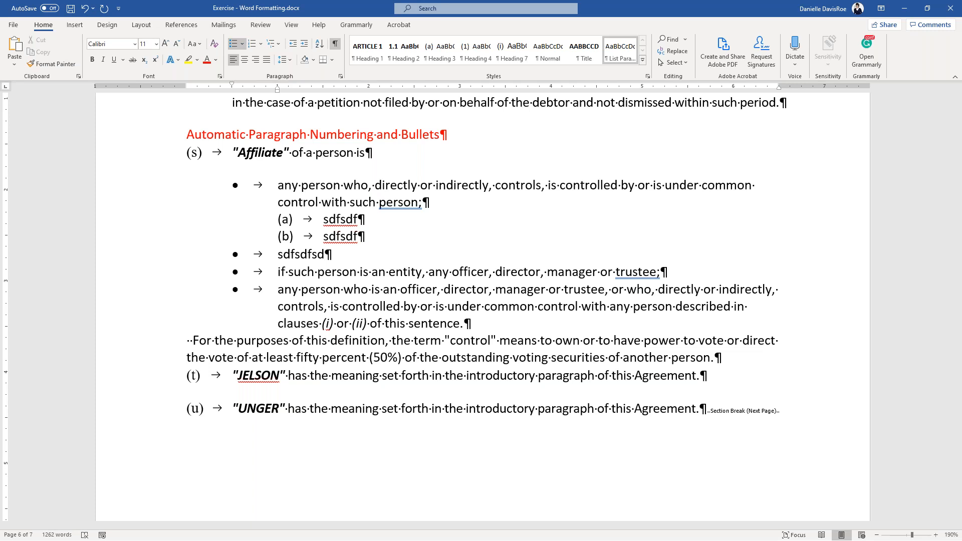
# - Insert another sample sub-item after (a) and scroll down toward the end of the definitions
pyautogui.click(378, 214)
pyautogui.press('Return')
pyautogui.write('sfdsfs')
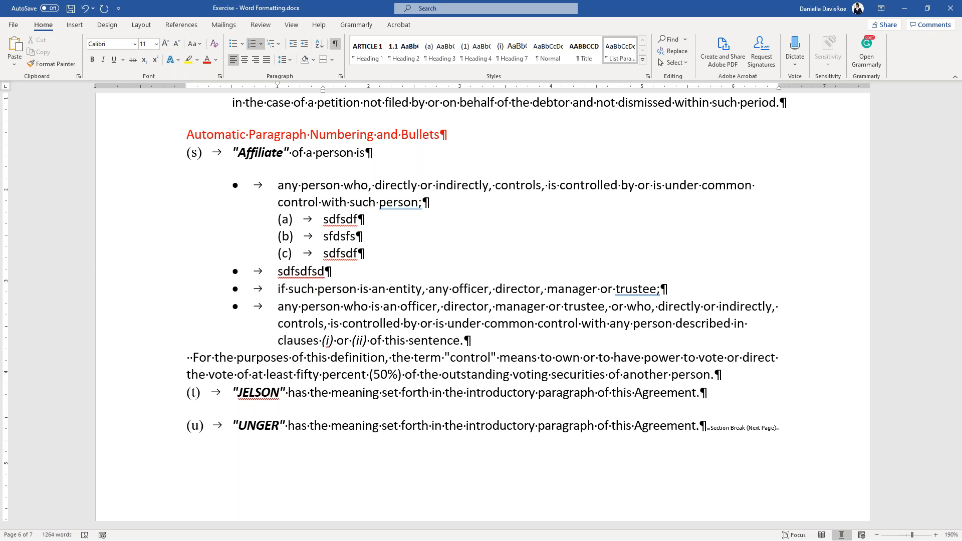
pyautogui.scroll(-15, 419, 467)
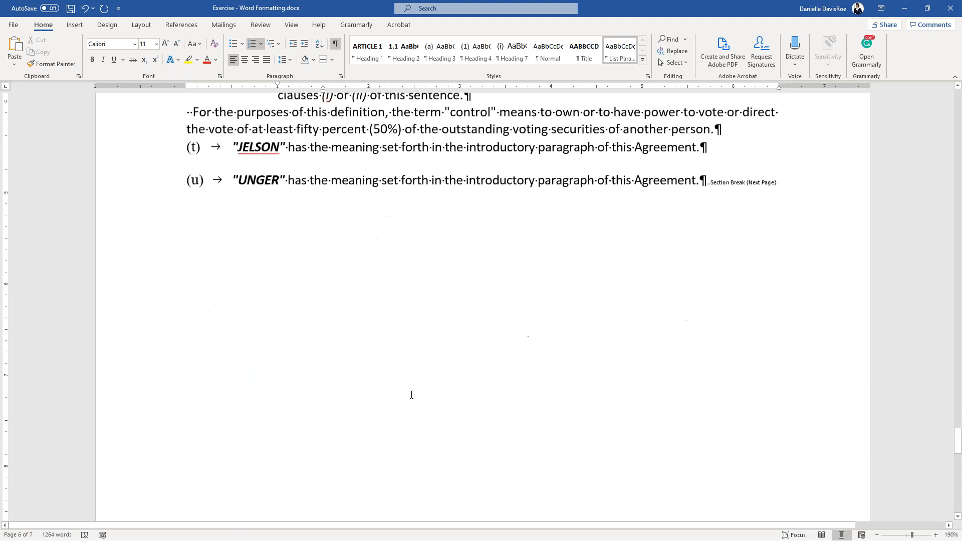
# - Scroll to page 7 and select the three hospital data rows, Riverside through Harding Hospital
pyautogui.scroll(-2, 409, 369)
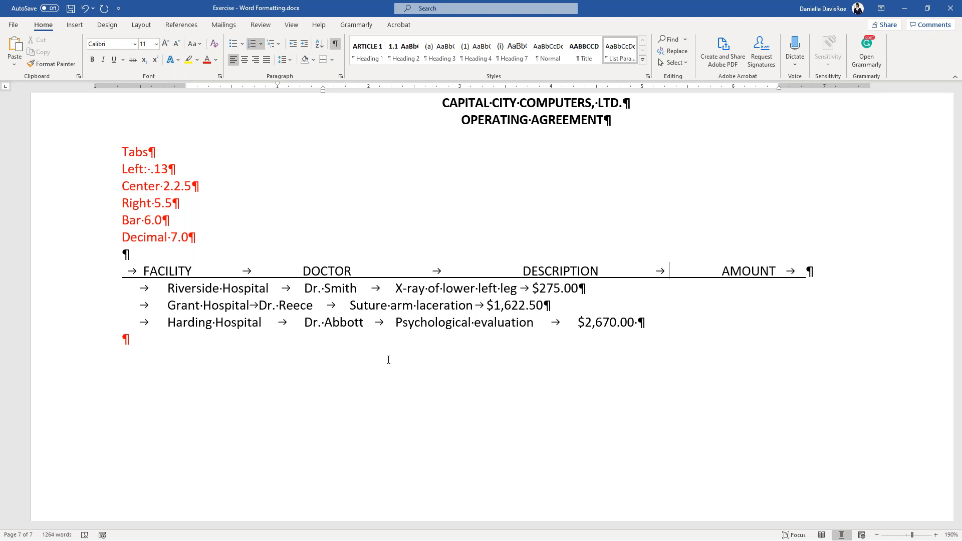
pyautogui.moveTo(127, 292); pyautogui.dragTo(653, 318)
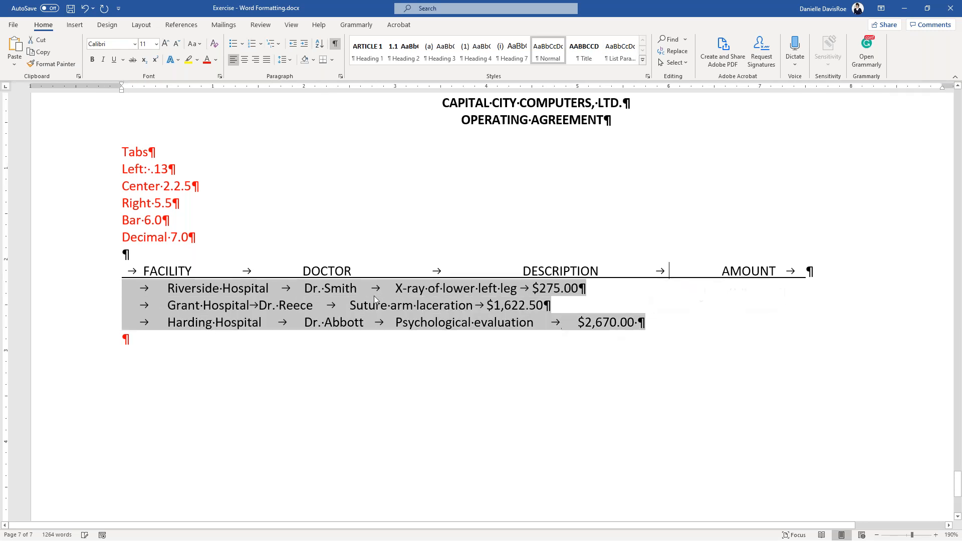
# - Open the Tabs dialog through Paragraph settings for the selected hospital rows
pyautogui.rightClick(333, 323)
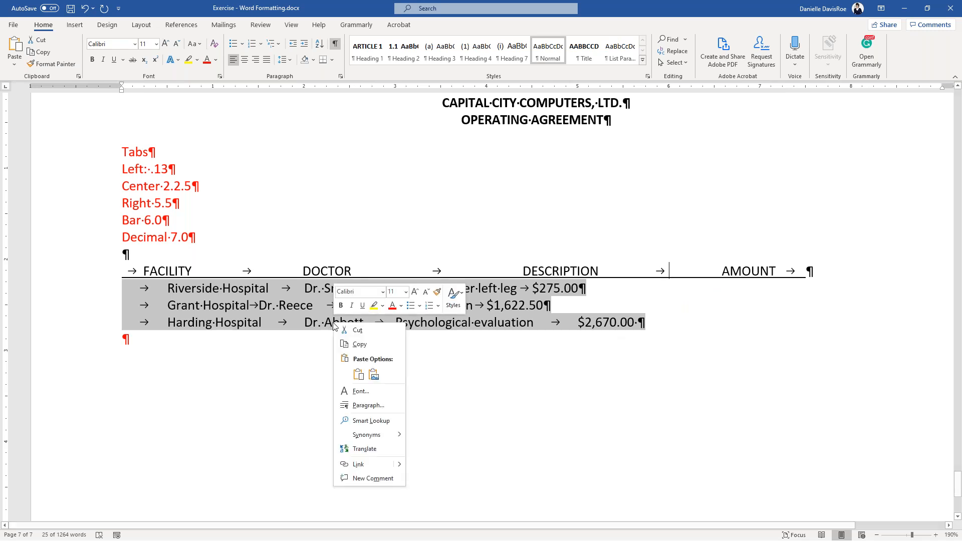
pyautogui.click(365, 406)
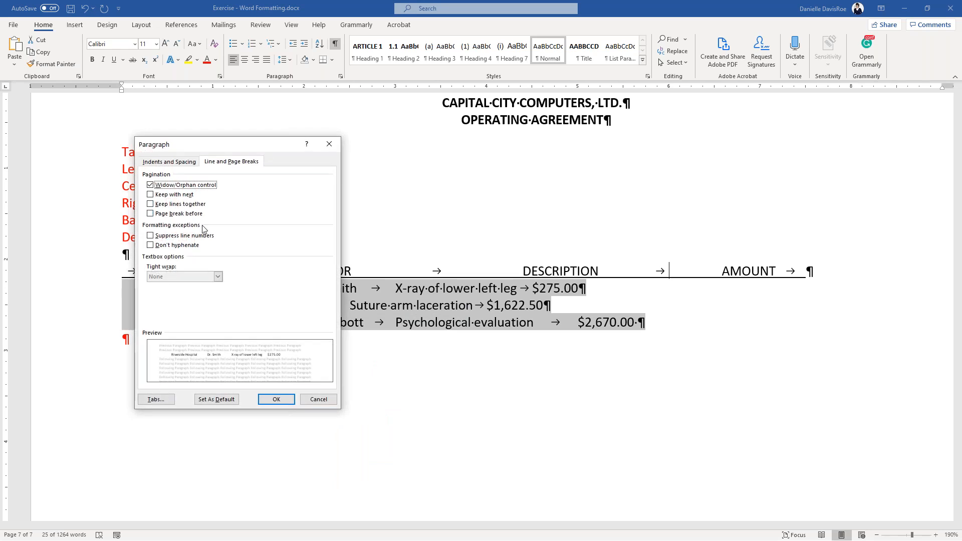
pyautogui.moveTo(232, 146); pyautogui.dragTo(410, 143)
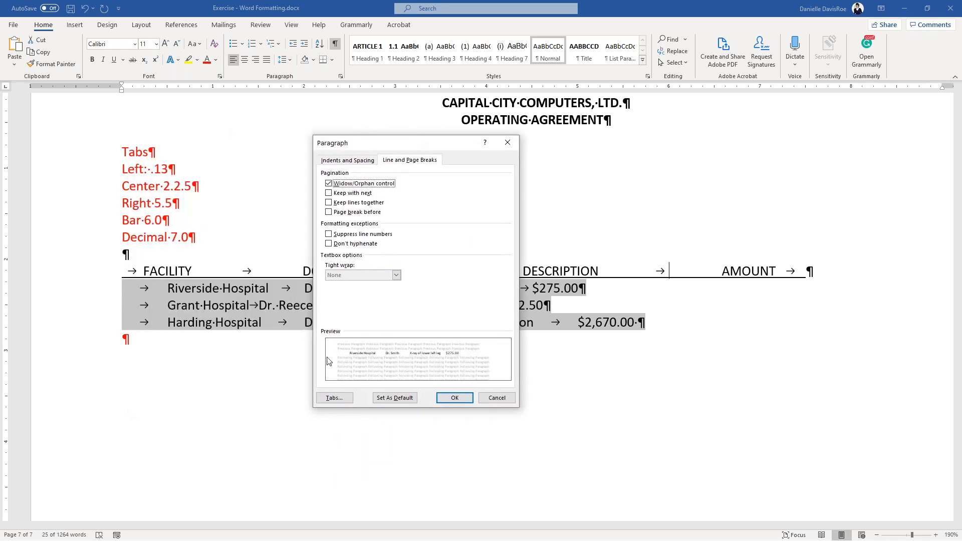
pyautogui.click(333, 398)
pyautogui.press('ctrl')
pyautogui.press('ctrl')
pyautogui.press('ctrl')
pyautogui.press('ctrl')
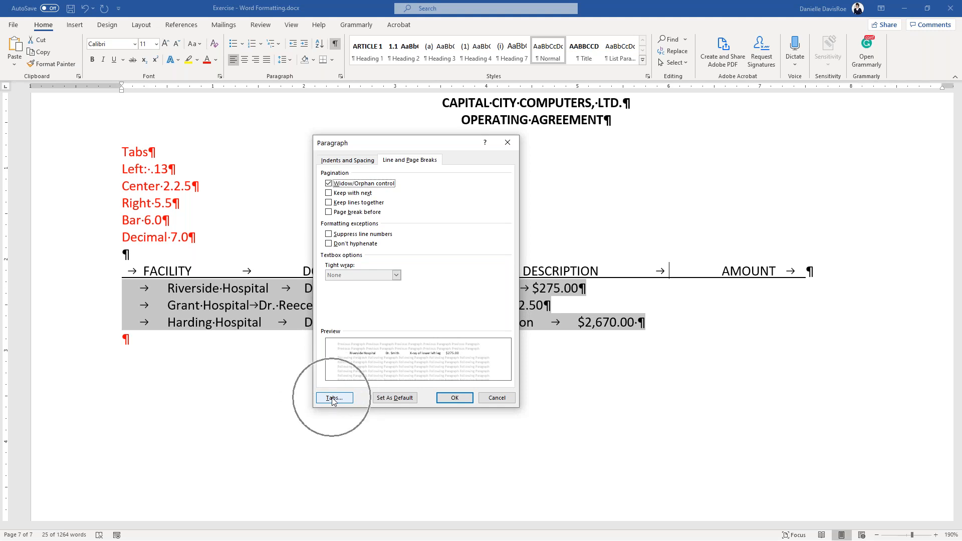
pyautogui.click(333, 399)
pyautogui.moveTo(726, 114); pyautogui.dragTo(323, 134)
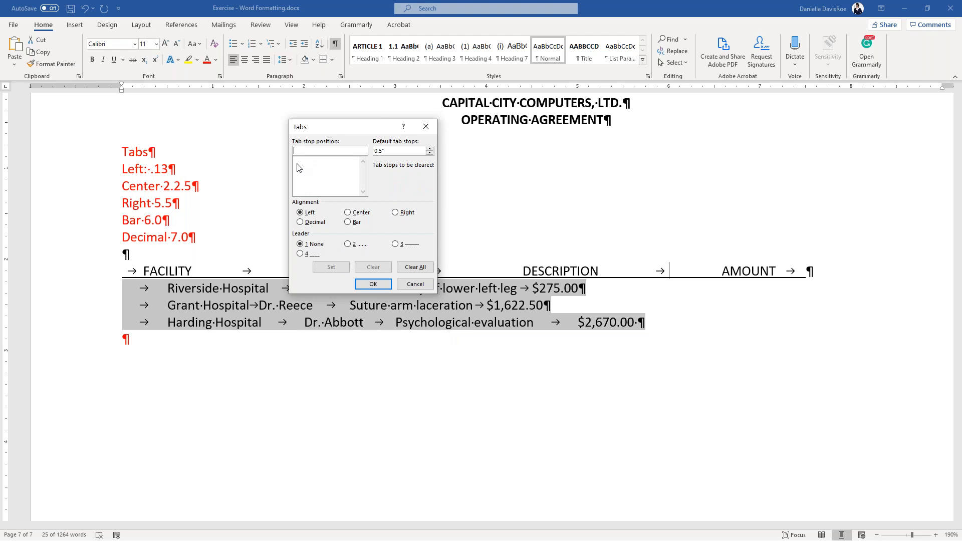
# - Add a 0.13" left, 2.25" center and 5.5" right tab stop
pyautogui.write('.13')
pyautogui.click(331, 269)
pyautogui.click(312, 151)
pyautogui.write('2.25')
pyautogui.click(348, 212)
pyautogui.click(331, 267)
pyautogui.write('5')
pyautogui.click(395, 213)
pyautogui.click(332, 267)
# - Add a 6" bar tab stop and a 7" decimal tab stop
pyautogui.write('6.')
pyautogui.click(351, 224)
pyautogui.click(331, 267)
pyautogui.write('7')
pyautogui.click(301, 222)
pyautogui.click(342, 269)
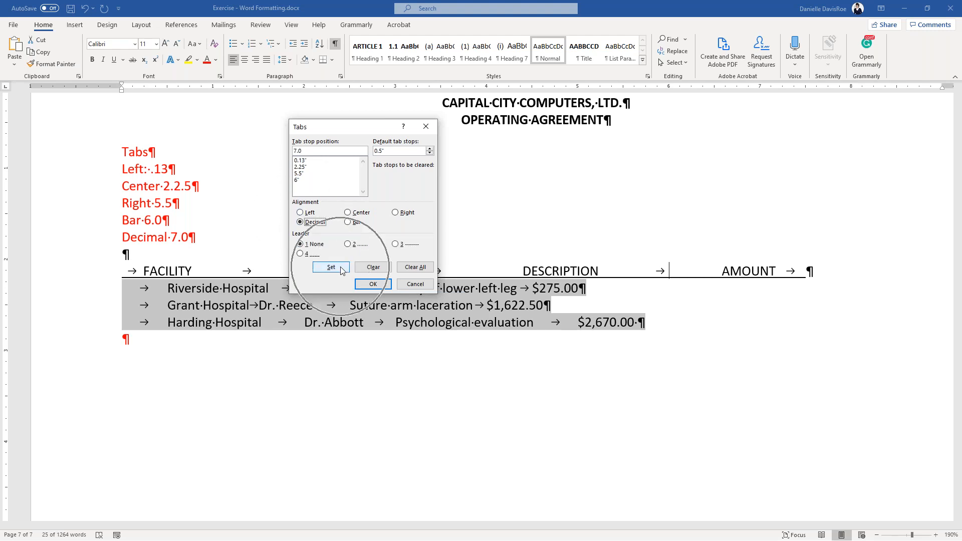
# - Verify each of the five stops' alignment and apply the tab stops to the rows
pyautogui.click(305, 162)
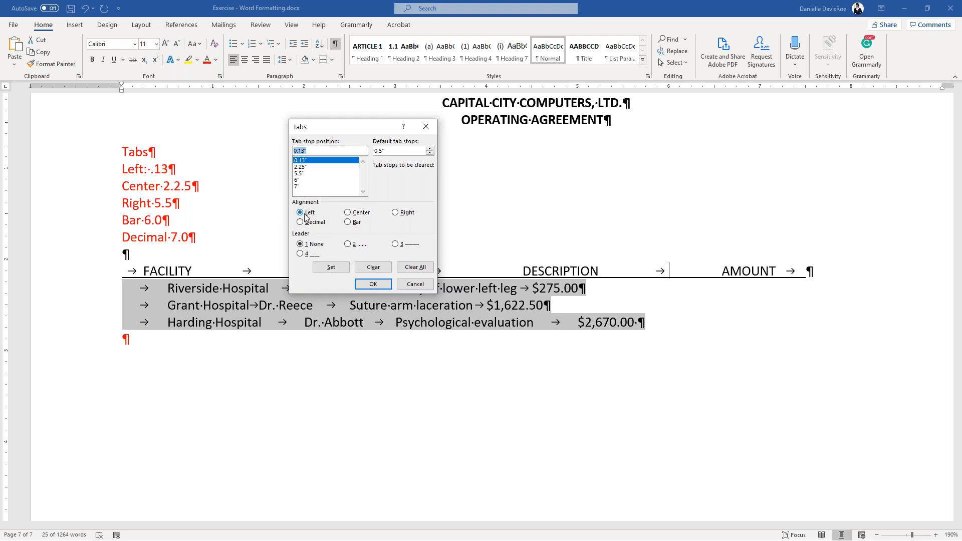
pyautogui.click(305, 167)
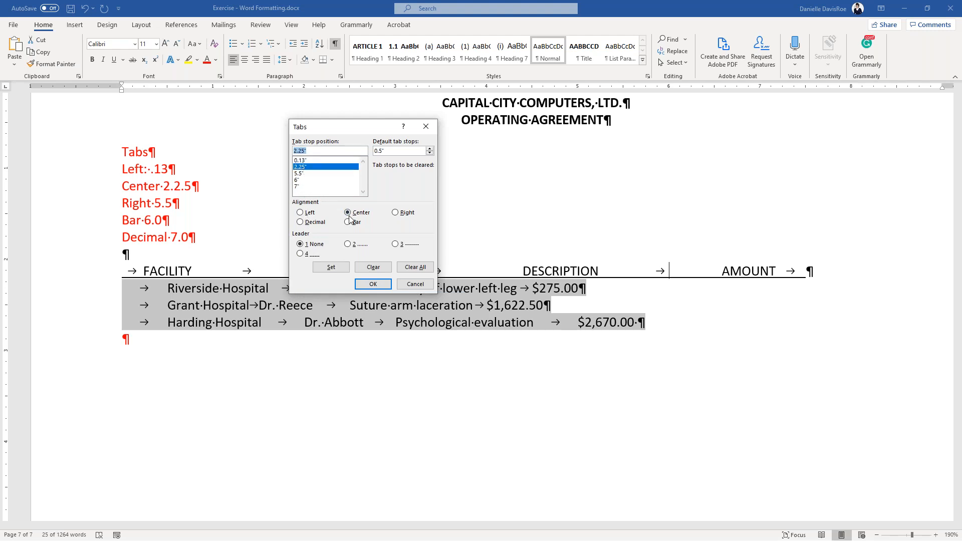
pyautogui.click(300, 174)
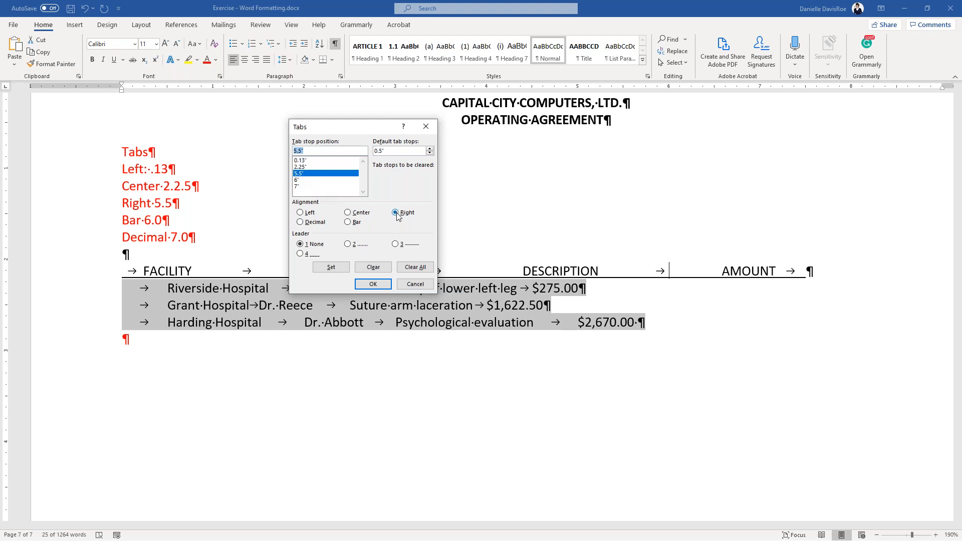
pyautogui.click(300, 180)
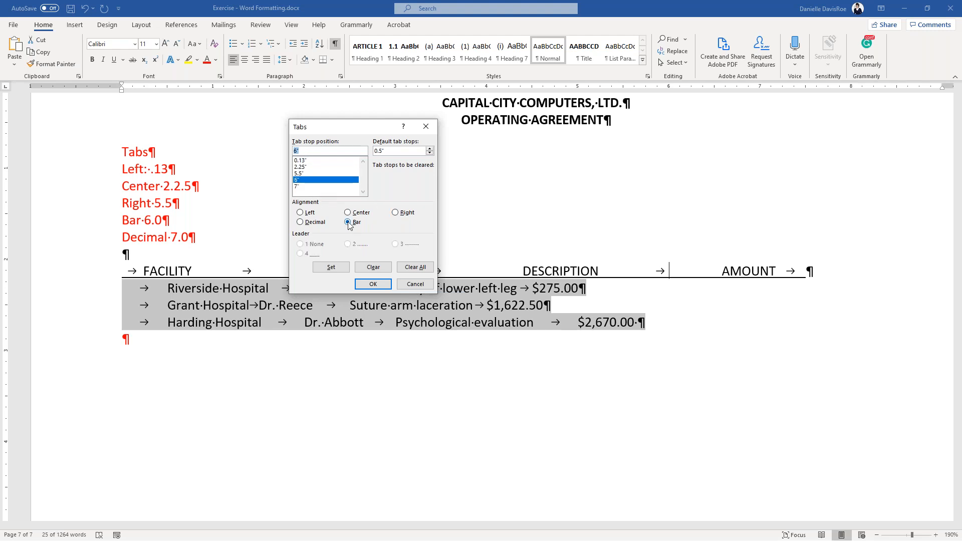
pyautogui.click(299, 186)
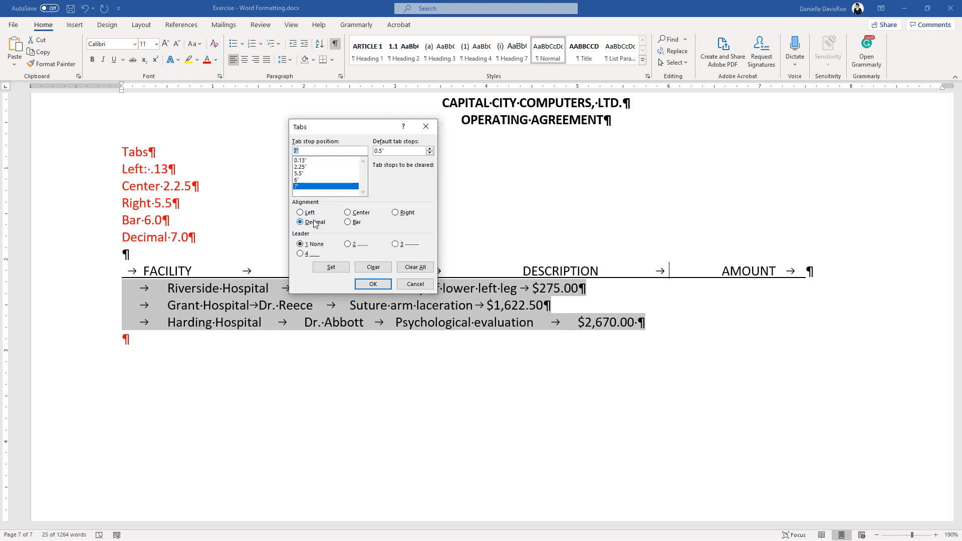
pyautogui.click(373, 284)
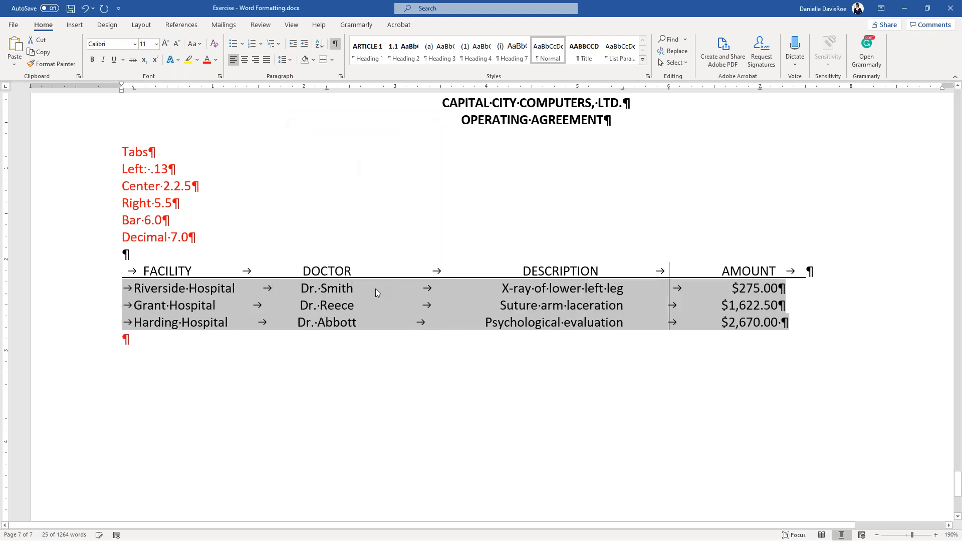
pyautogui.click(214, 305)
pyautogui.moveTo(133, 289)
pyautogui.mouseDown()
pyautogui.moveTo(122, 290)
pyautogui.moveTo(135, 290)
pyautogui.mouseUp()
pyautogui.click(140, 290)
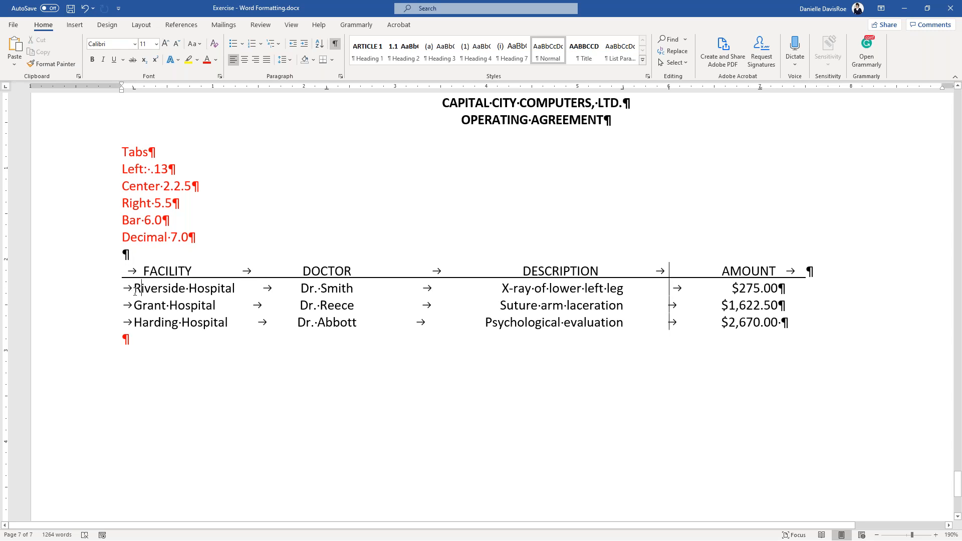
pyautogui.moveTo(142, 293); pyautogui.dragTo(239, 294)
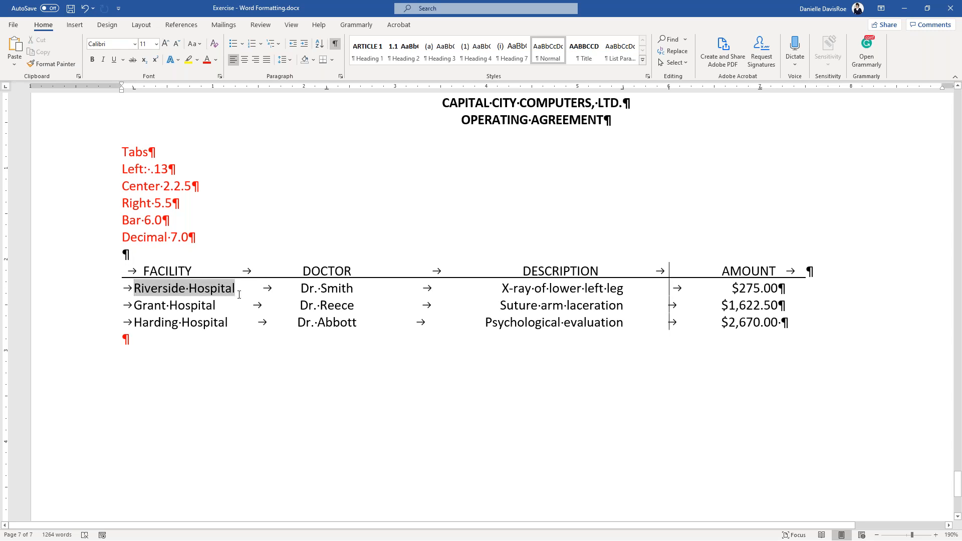
pyautogui.moveTo(134, 306); pyautogui.dragTo(213, 307)
pyautogui.moveTo(136, 325); pyautogui.dragTo(228, 323)
pyautogui.click(227, 322)
pyautogui.moveTo(300, 289); pyautogui.dragTo(351, 308)
pyautogui.click(348, 306)
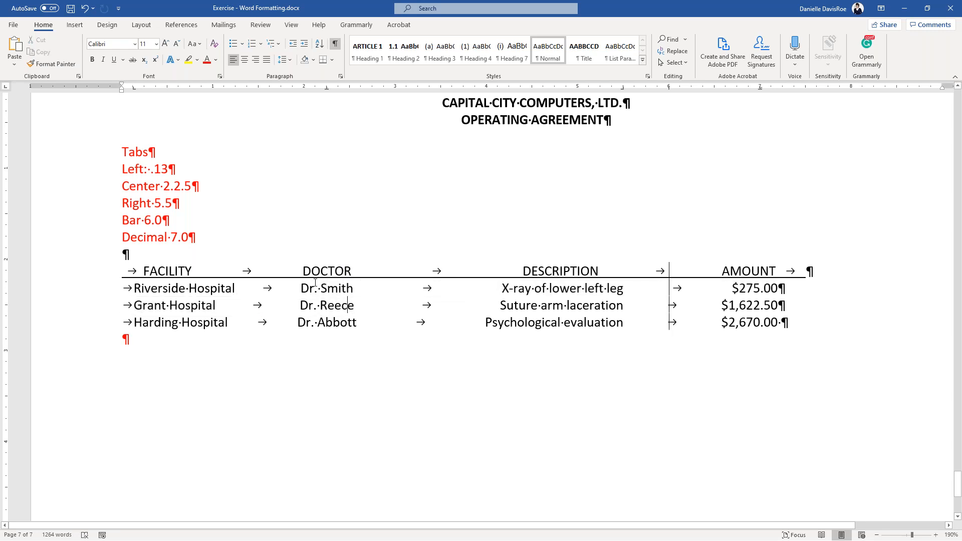
pyautogui.moveTo(298, 289); pyautogui.dragTo(360, 330)
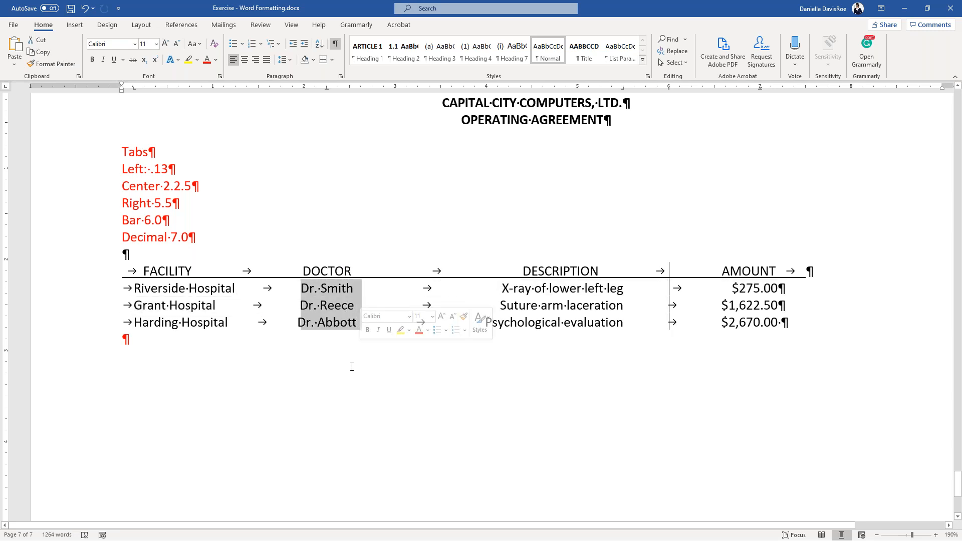
pyautogui.click(476, 289)
pyautogui.moveTo(476, 289); pyautogui.dragTo(625, 330)
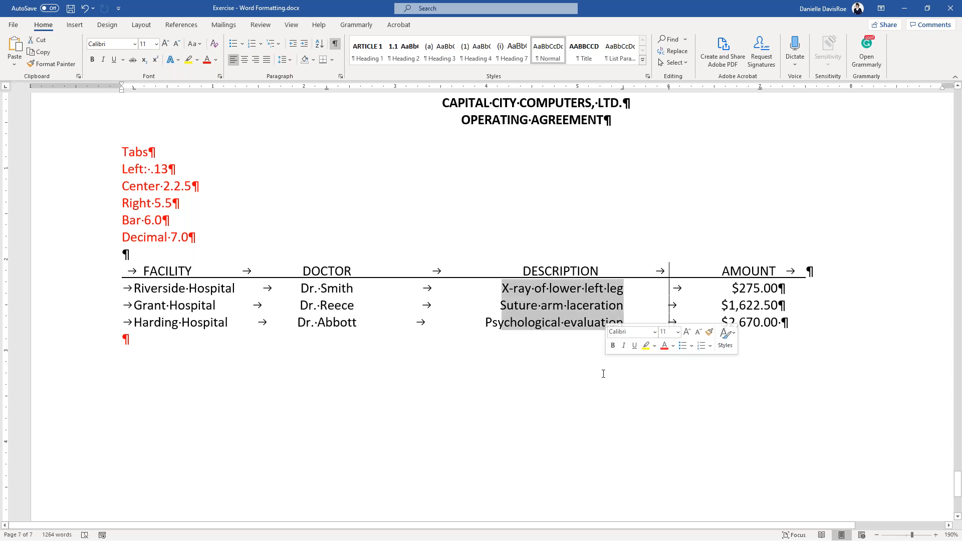
pyautogui.click(673, 290)
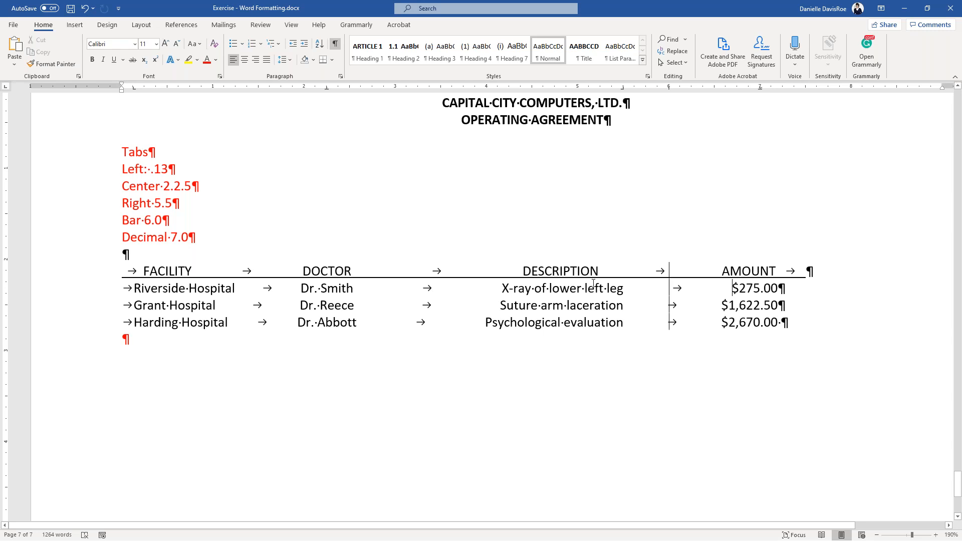
pyautogui.click(335, 44)
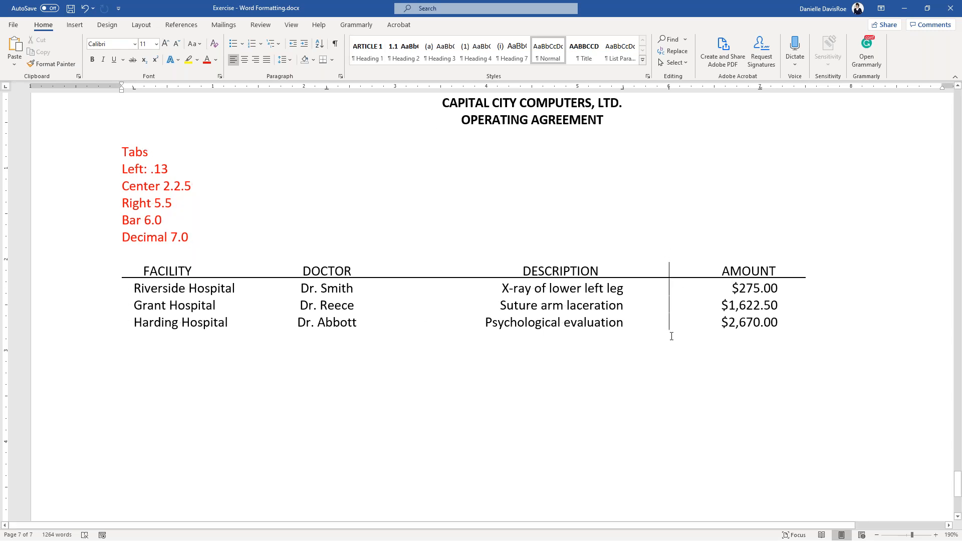
pyautogui.click(335, 44)
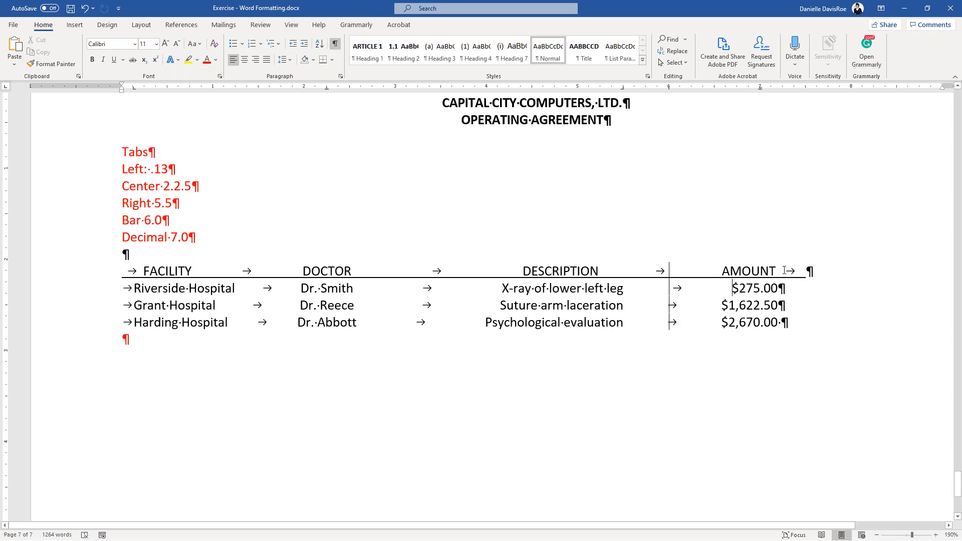
pyautogui.click(763, 289)
pyautogui.hotkey('ctrl', 'z')
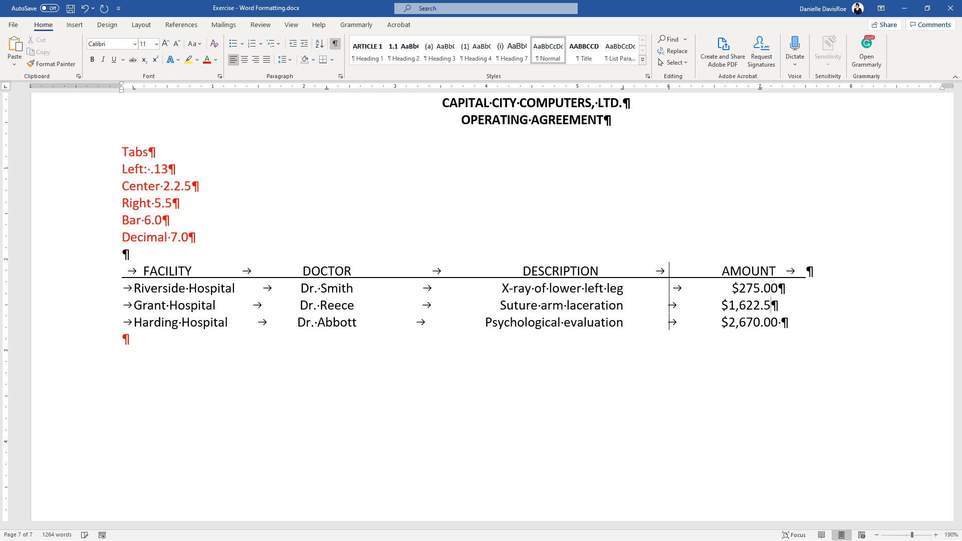
pyautogui.hotkey('ctrl', 'z')
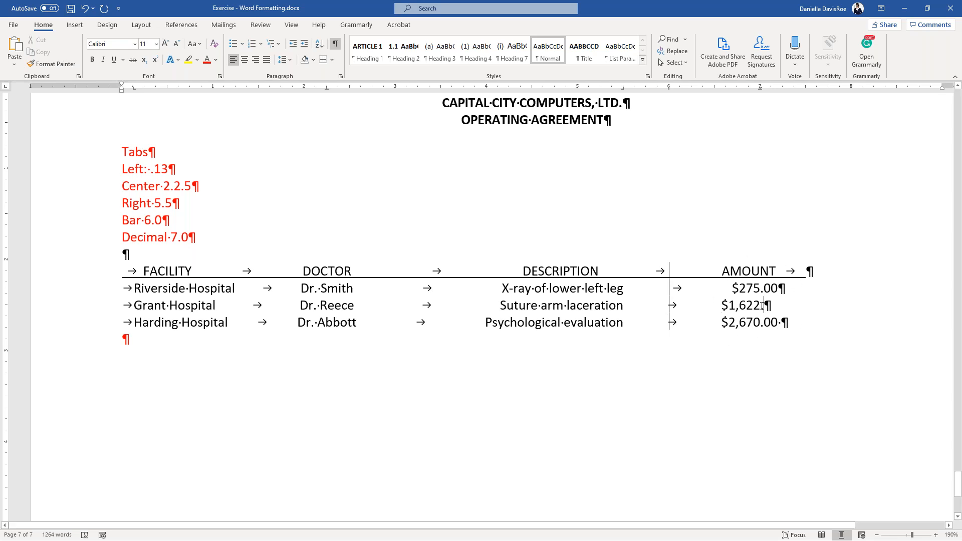
pyautogui.write('11')
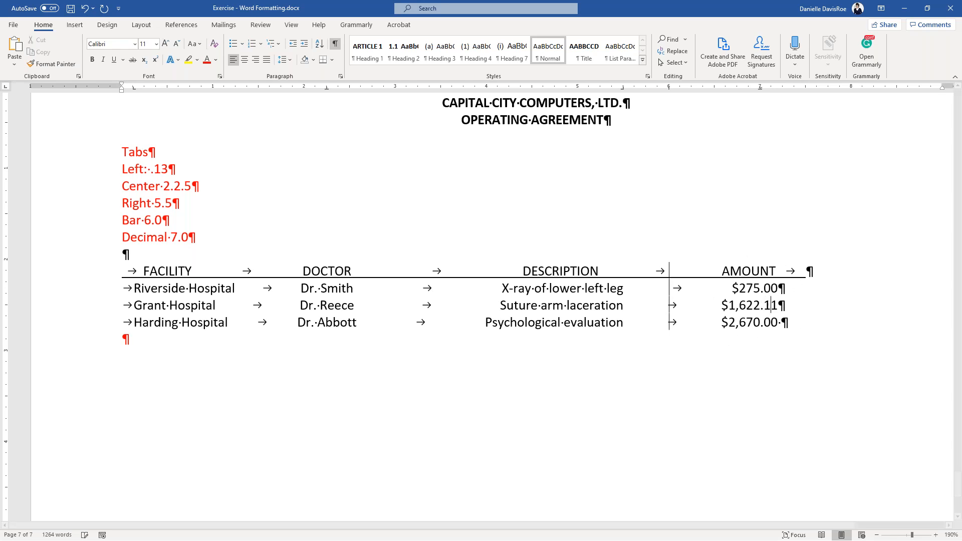
pyautogui.press('BackSpace')
pyautogui.press('BackSpace')
pyautogui.write('50')
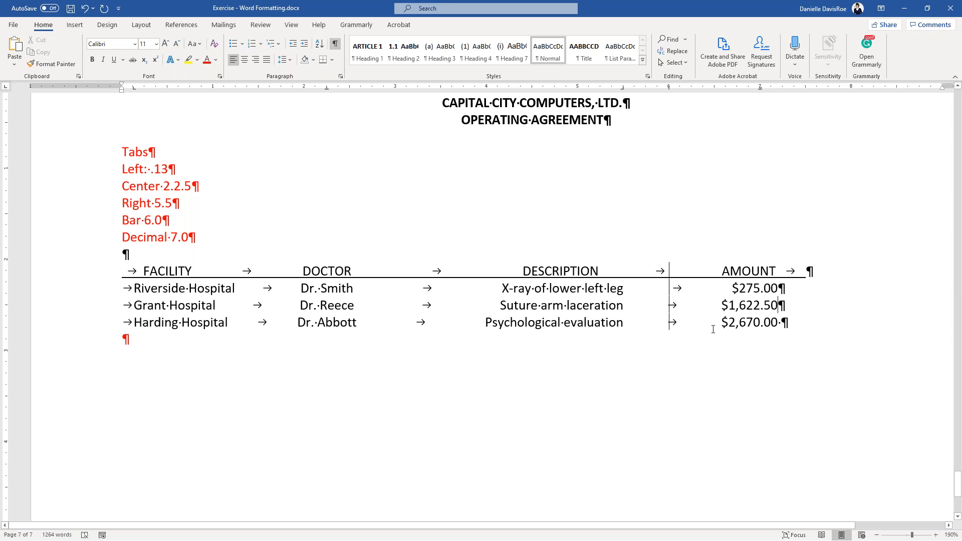
pyautogui.scroll(2, 701, 305)
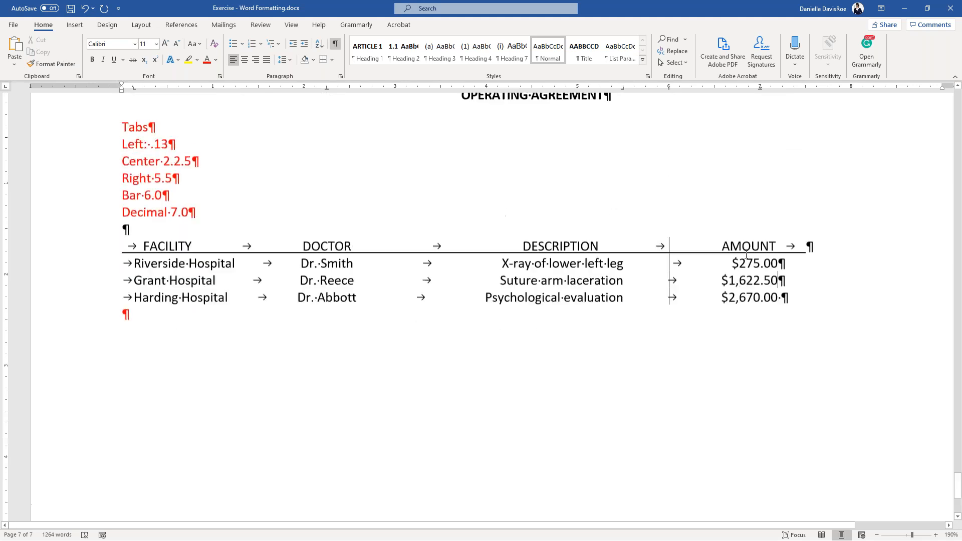
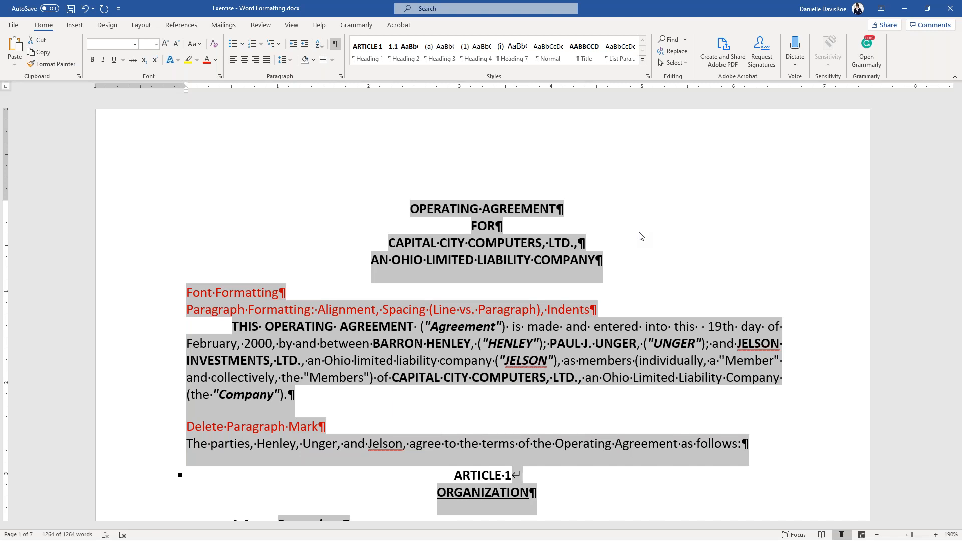
pyautogui.click(495, 225)
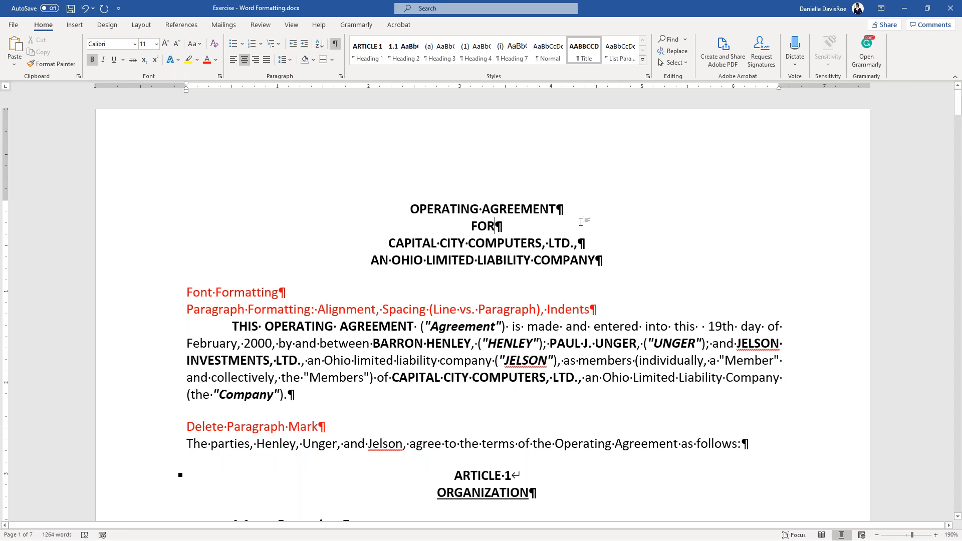
pyautogui.rightClick(394, 360)
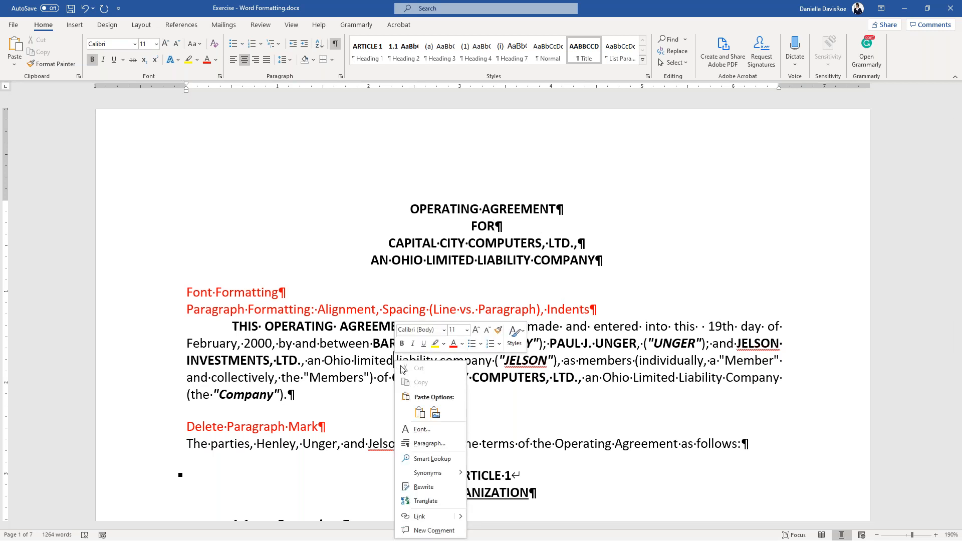
pyautogui.click(370, 367)
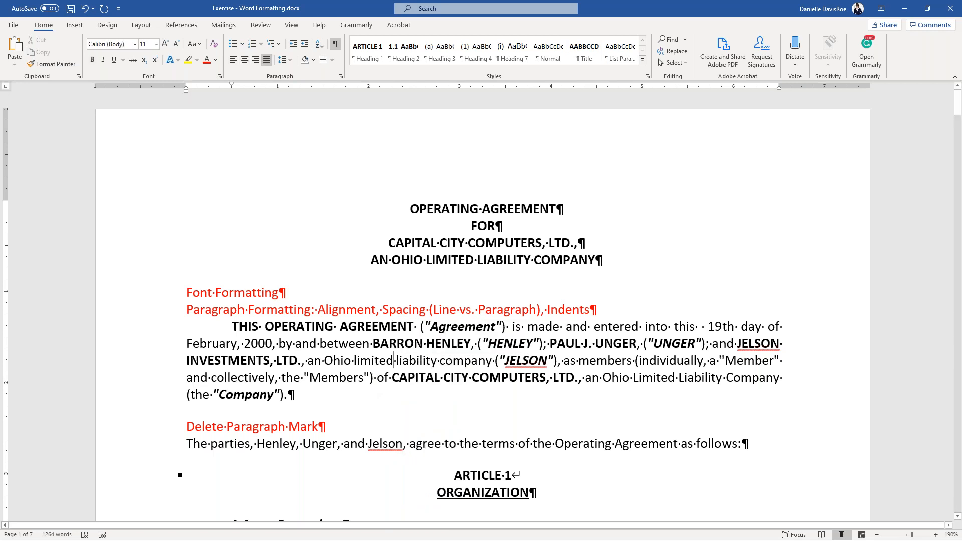
pyautogui.rightClick(370, 367)
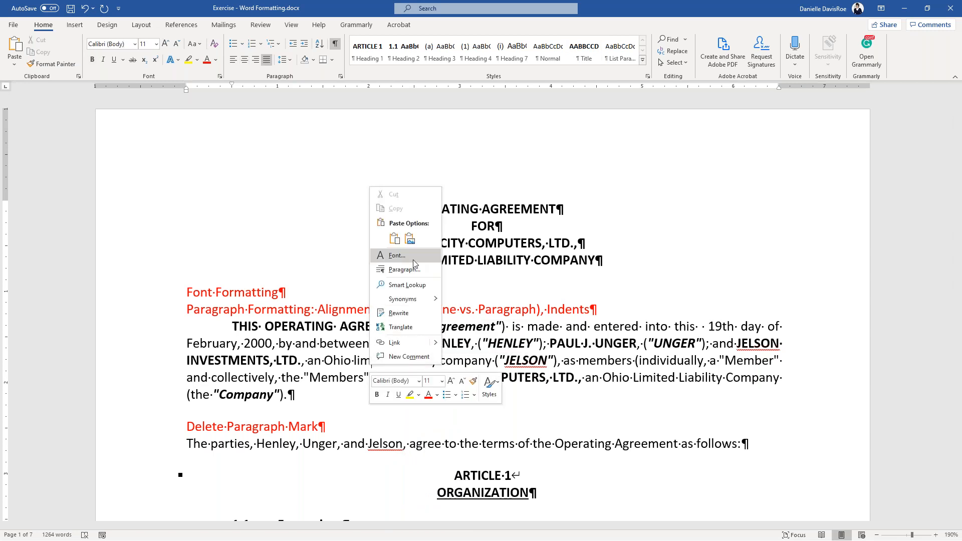
pyautogui.click(322, 236)
pyautogui.press('ctrl')
pyautogui.press('ctrl')
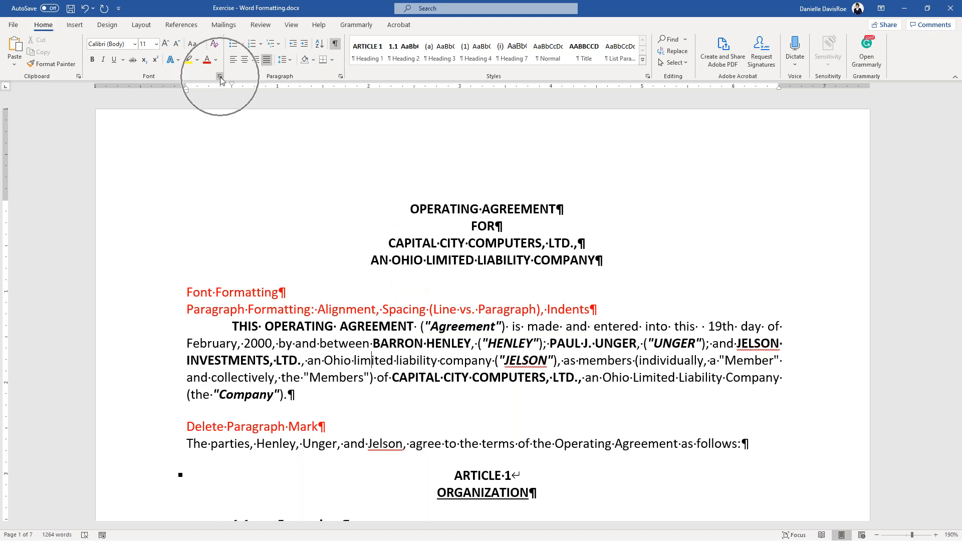
pyautogui.press('ctrl')
pyautogui.press('ctrl')
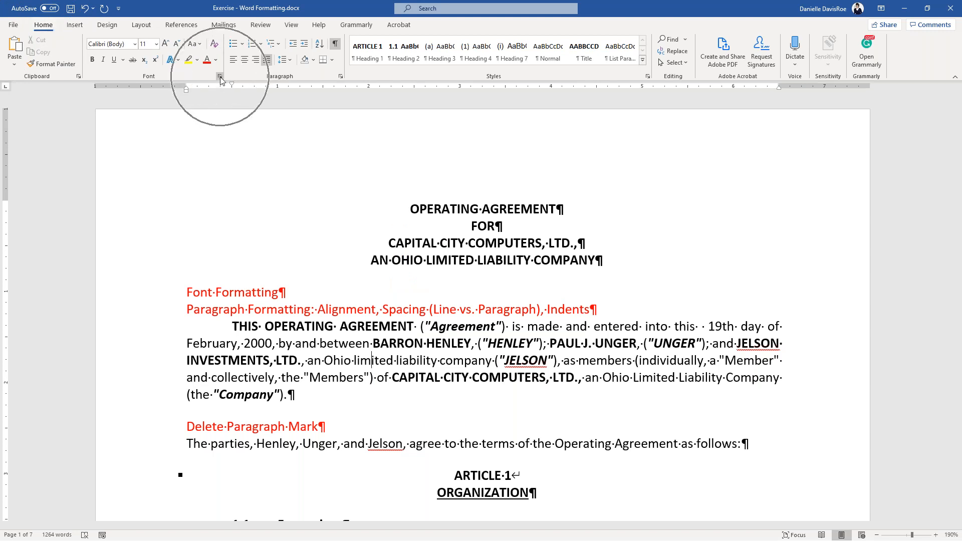
# - In the Font dialog, set Times New Roman 12 pt as the default for this document only
pyautogui.click(219, 76)
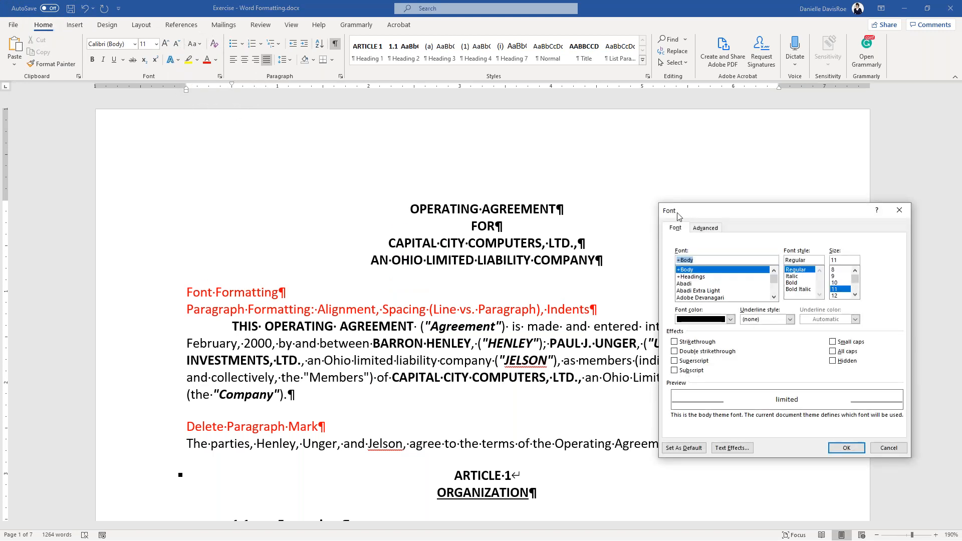
pyautogui.moveTo(693, 215); pyautogui.dragTo(510, 211)
pyautogui.write('ti')
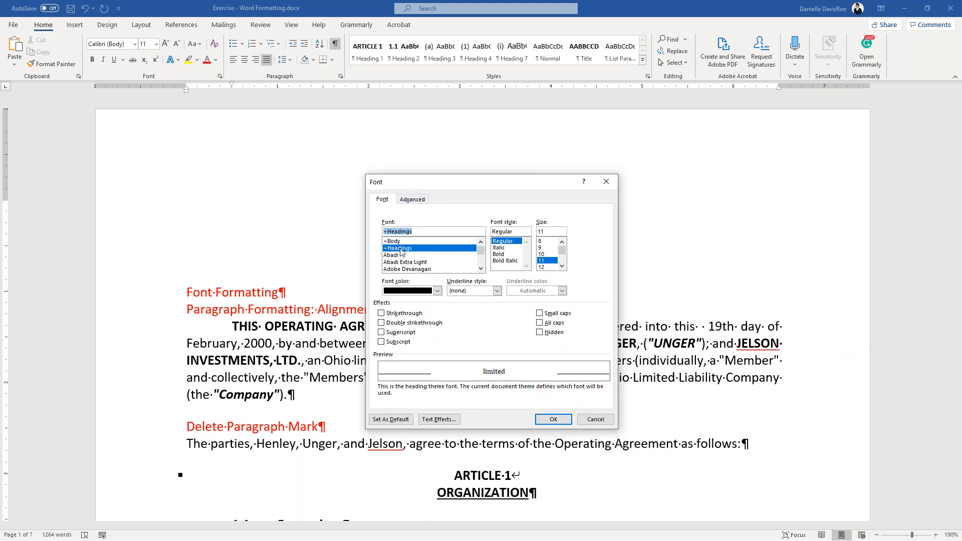
pyautogui.write('mes')
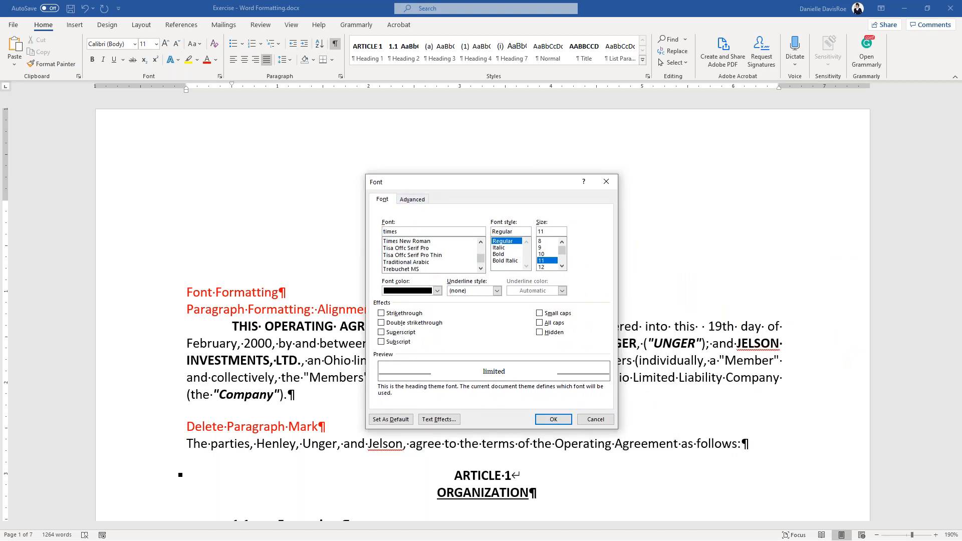
pyautogui.click(414, 241)
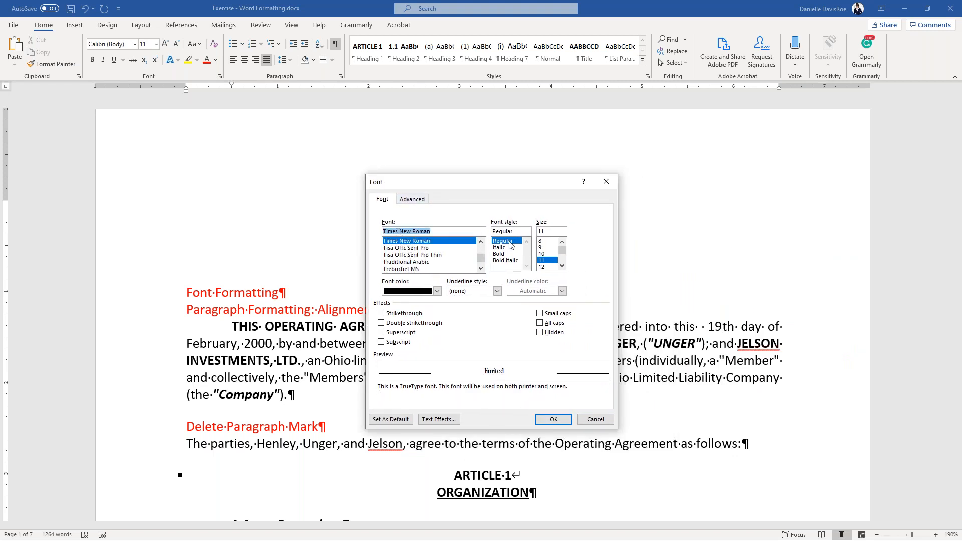
pyautogui.click(542, 267)
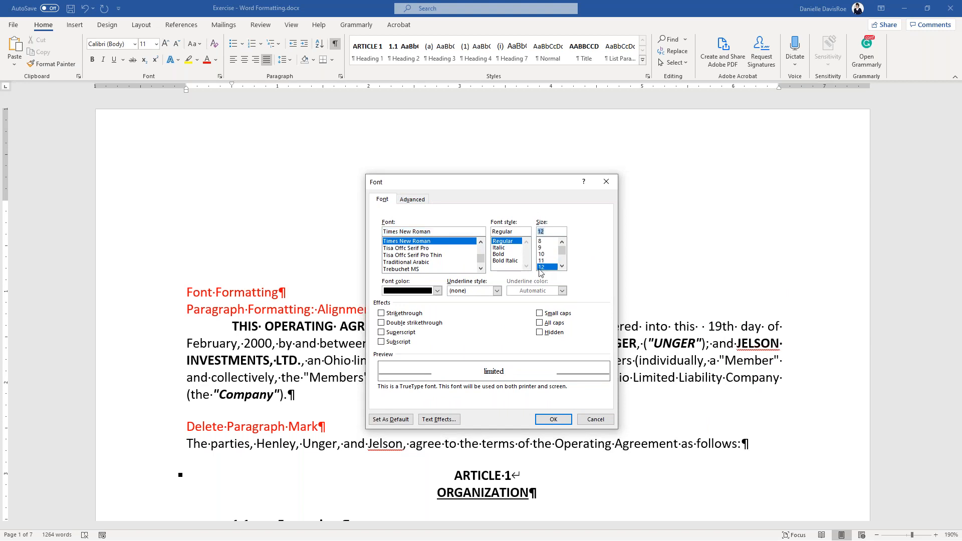
pyautogui.click(392, 419)
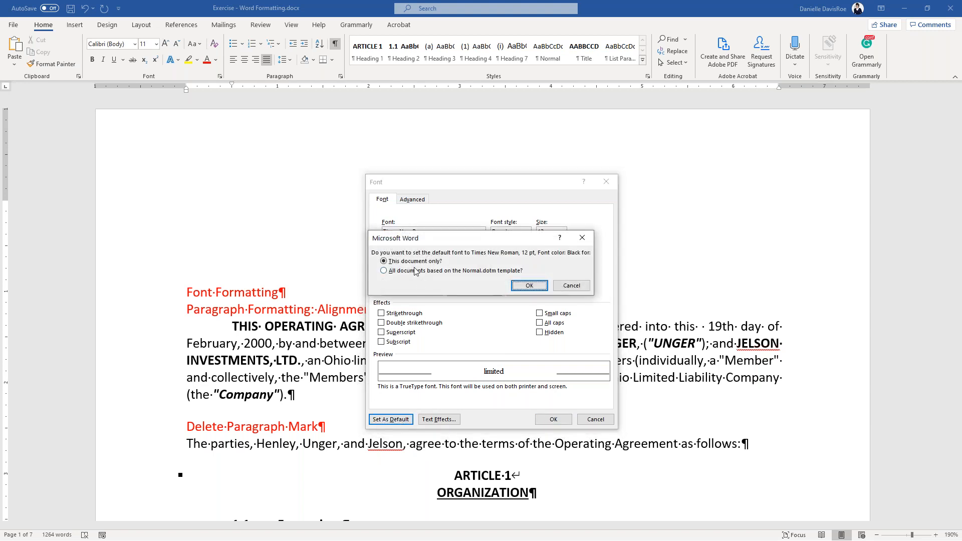
pyautogui.click(408, 262)
pyautogui.click(517, 285)
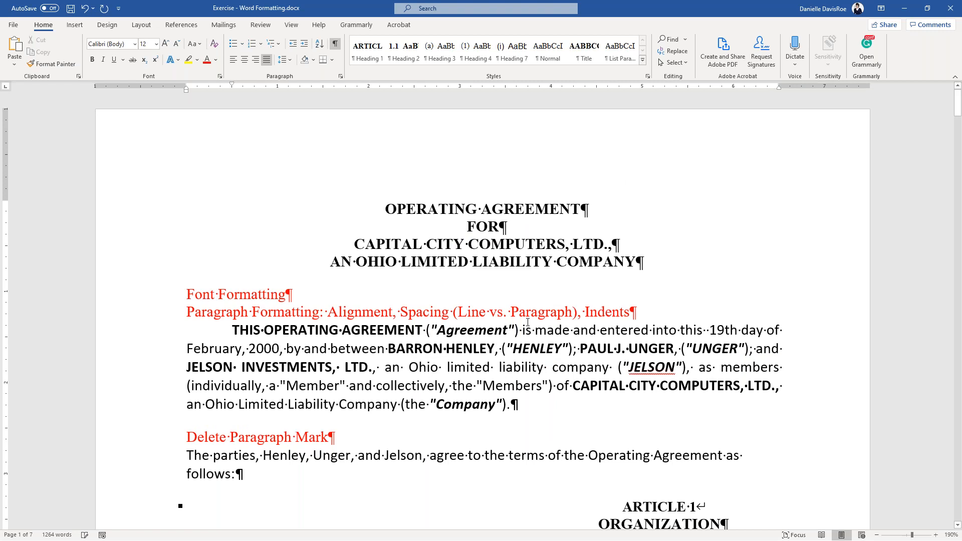
# - Drag the ARTICLE 2 PURPOSES heading's left indent marker back to the left margin to centre it
pyautogui.click(551, 379)
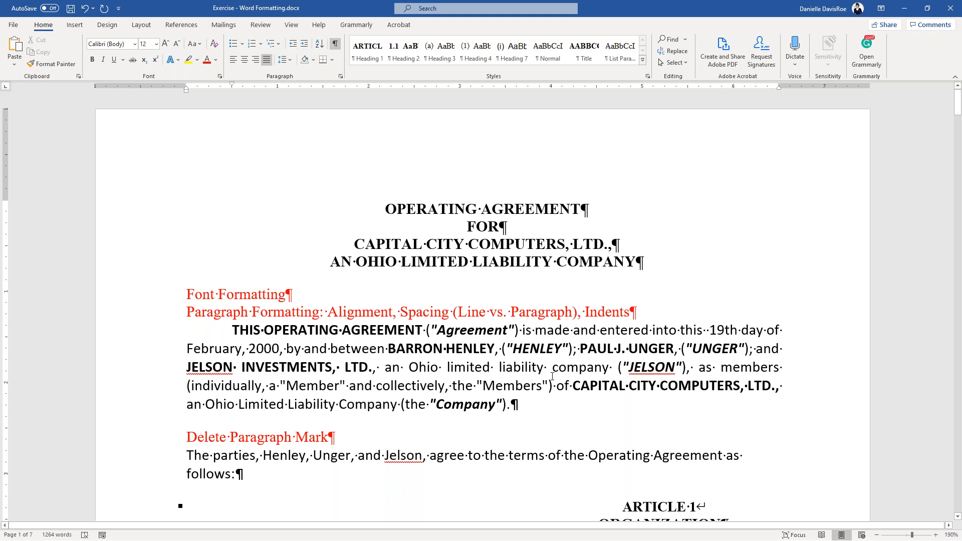
pyautogui.click(646, 241)
pyautogui.scroll(-5, 646, 239)
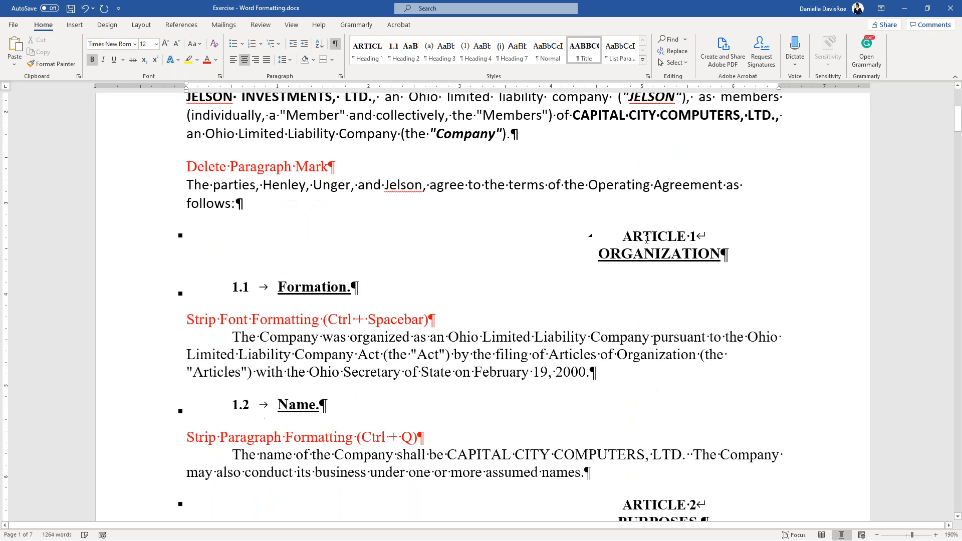
pyautogui.press('Down')
pyautogui.press('Down')
pyautogui.press('Down')
pyautogui.press('Down')
pyautogui.press('Down')
pyautogui.press('Down')
pyautogui.press('Down')
pyautogui.press('Down')
pyautogui.press('Down')
pyautogui.press('Down')
pyautogui.press('Down')
pyautogui.press('Down')
pyautogui.press('Down')
pyautogui.press('Down')
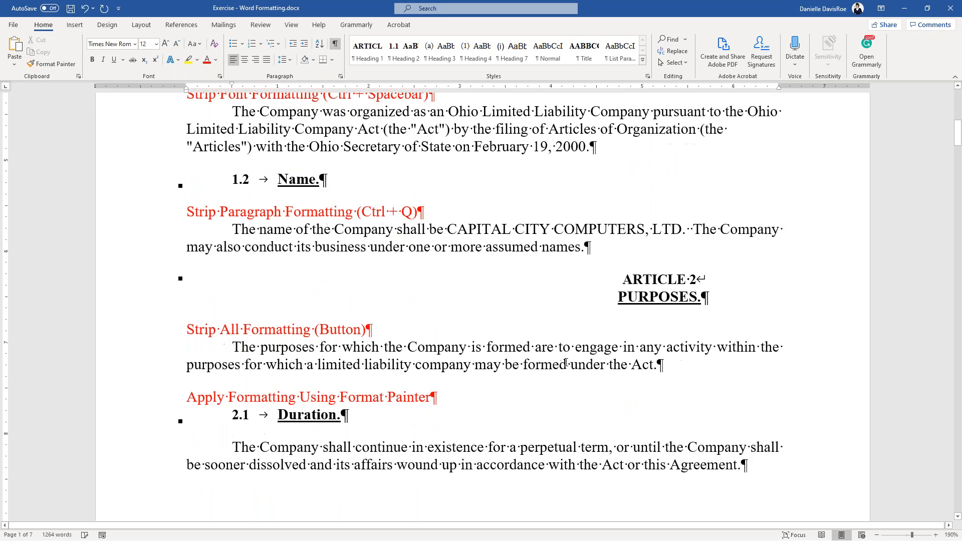
pyautogui.click(649, 300)
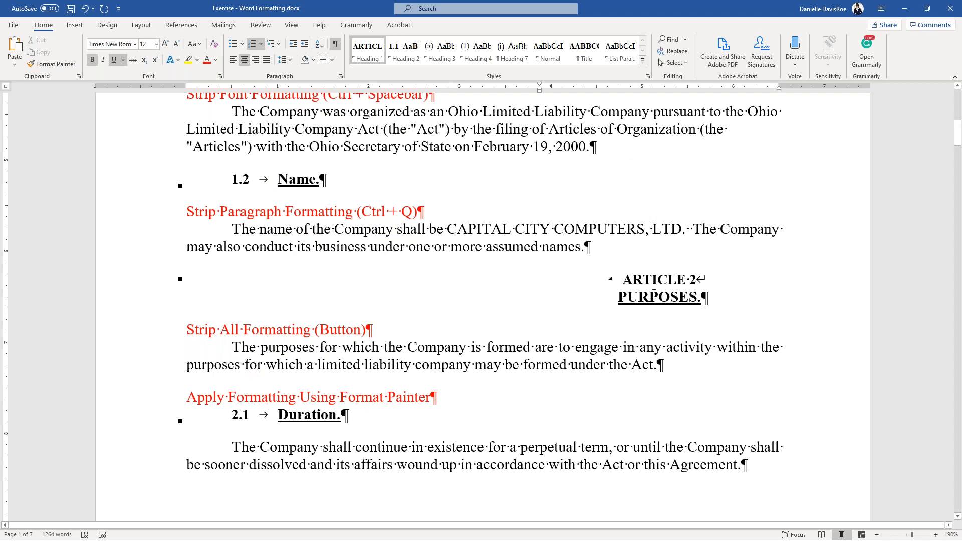
pyautogui.press('ctrl')
pyautogui.press('ctrl')
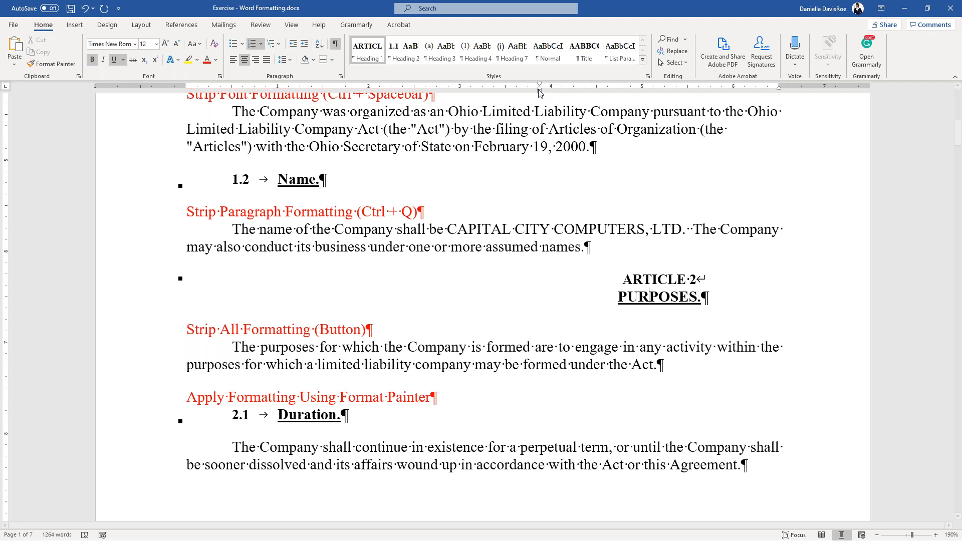
pyautogui.moveTo(539, 94); pyautogui.dragTo(186, 100)
pyautogui.click(516, 265)
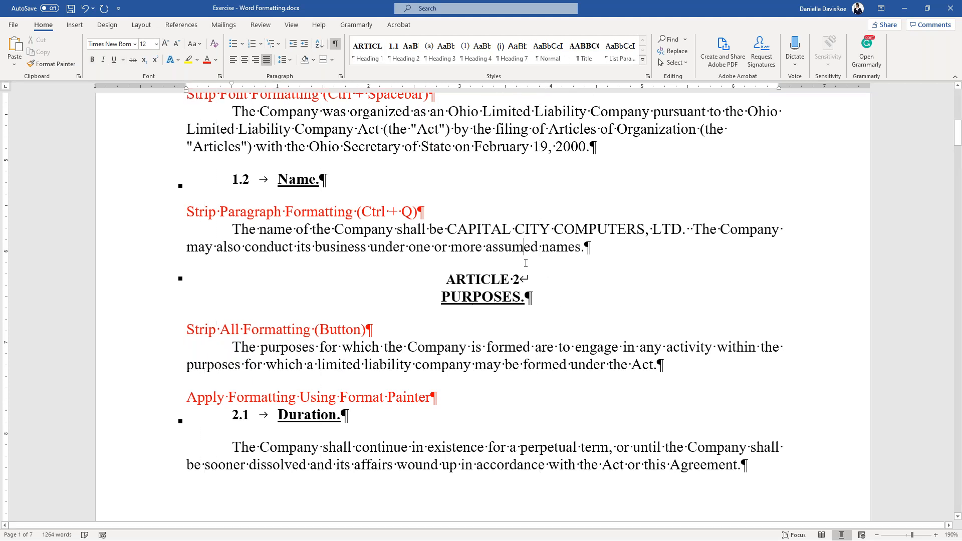
pyautogui.scroll(6, 516, 265)
pyautogui.scroll(3, 516, 265)
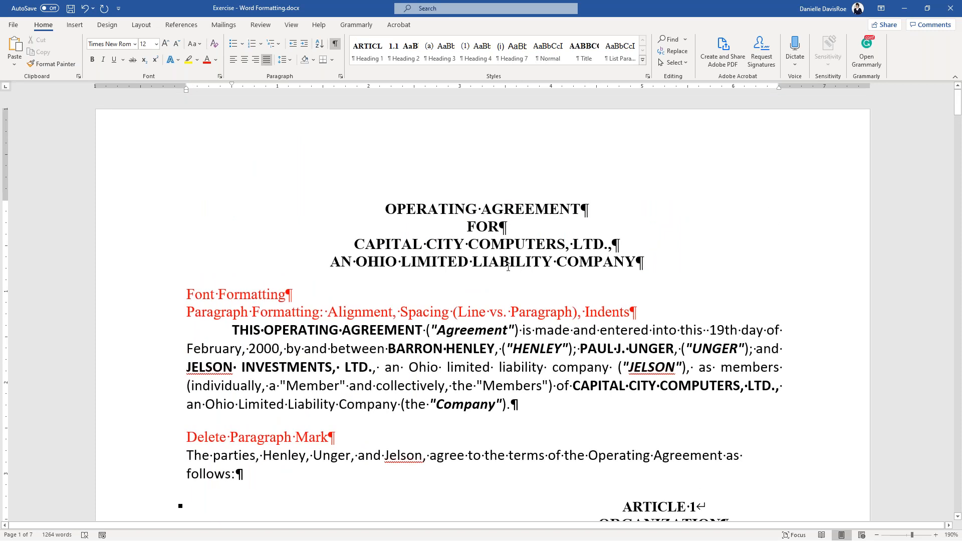
# - Compare the THIS OPERATING AGREEMENT paragraph with formatting stripped, then restore it and apply Times New Roman
pyautogui.moveTo(232, 331); pyautogui.dragTo(551, 403)
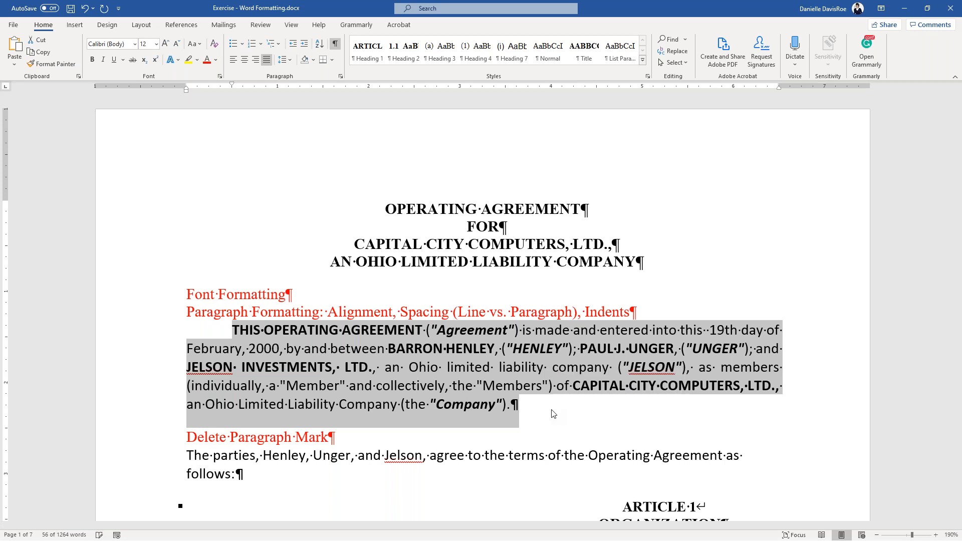
pyautogui.hotkey('ctrl', 'space')
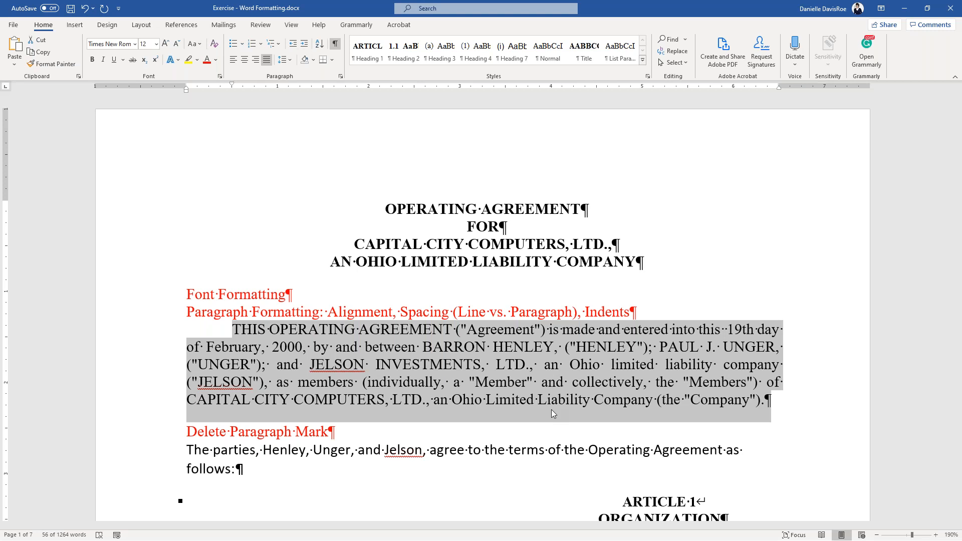
pyautogui.hotkey('ctrl', 'z')
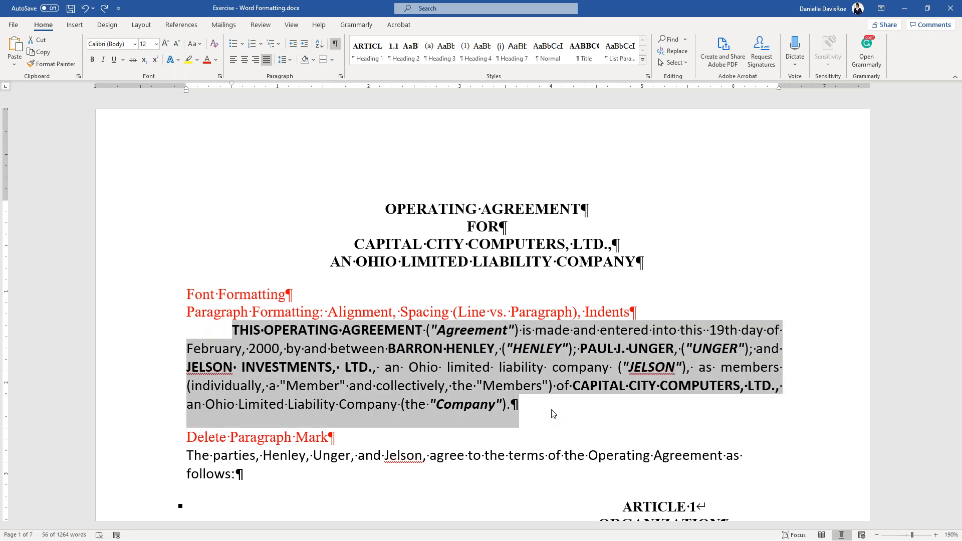
pyautogui.hotkey('ctrl', 'y')
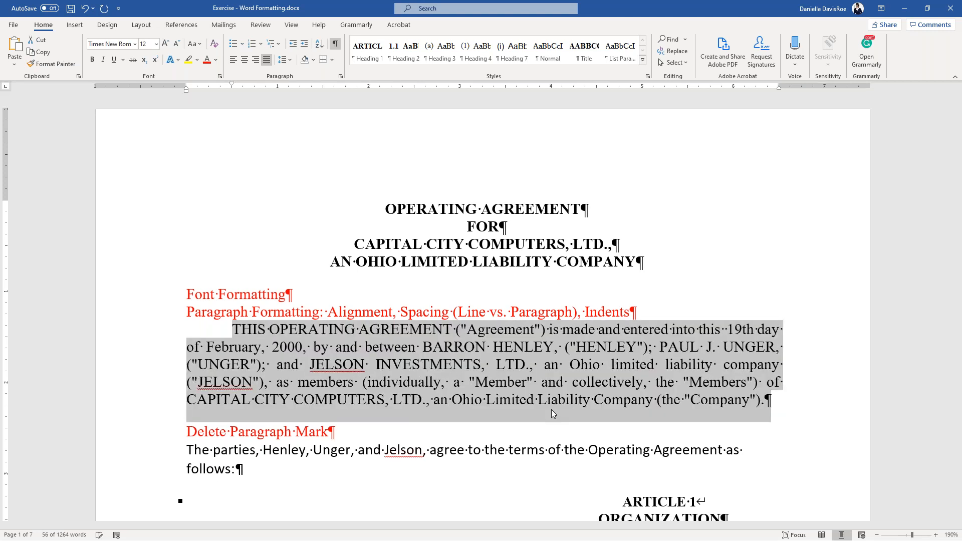
pyautogui.hotkey('ctrl', 'z')
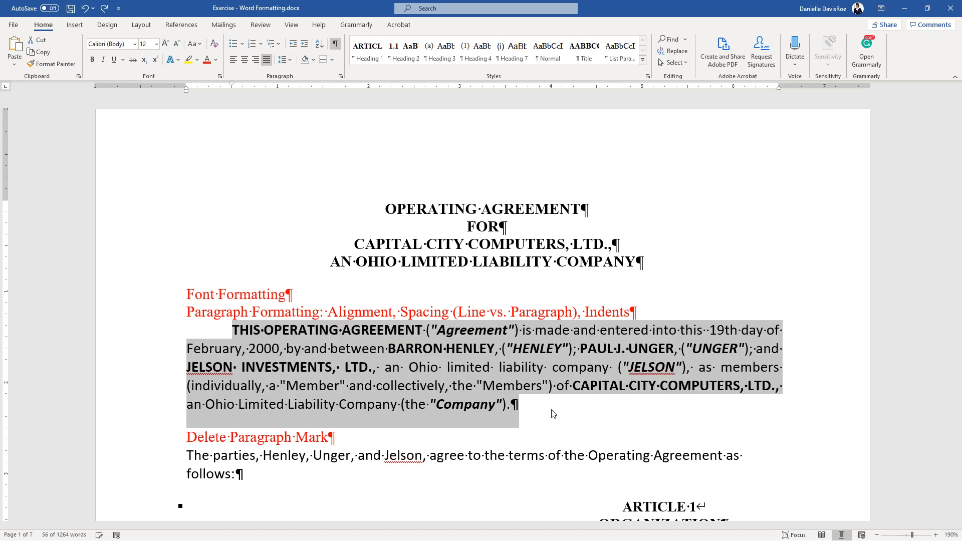
pyautogui.click(135, 44)
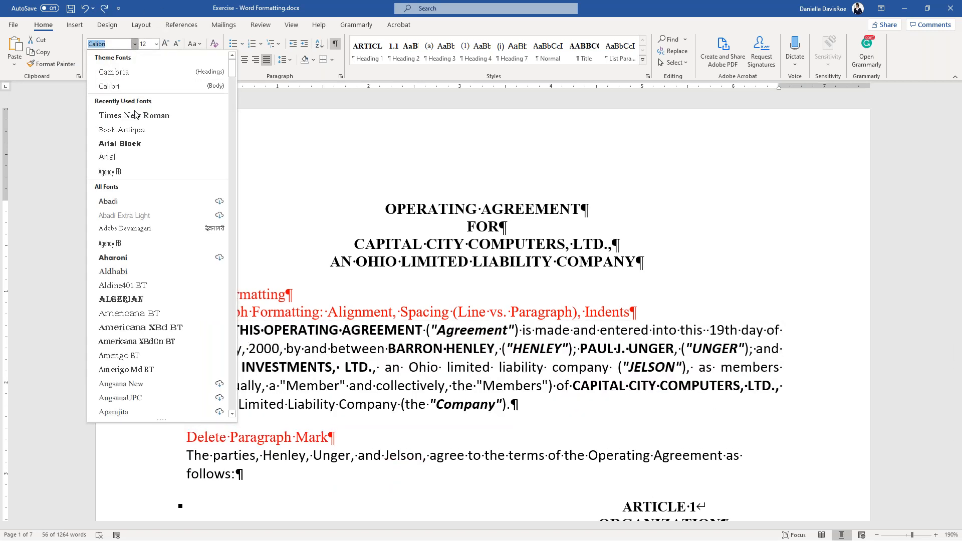
pyautogui.click(136, 118)
pyautogui.click(543, 465)
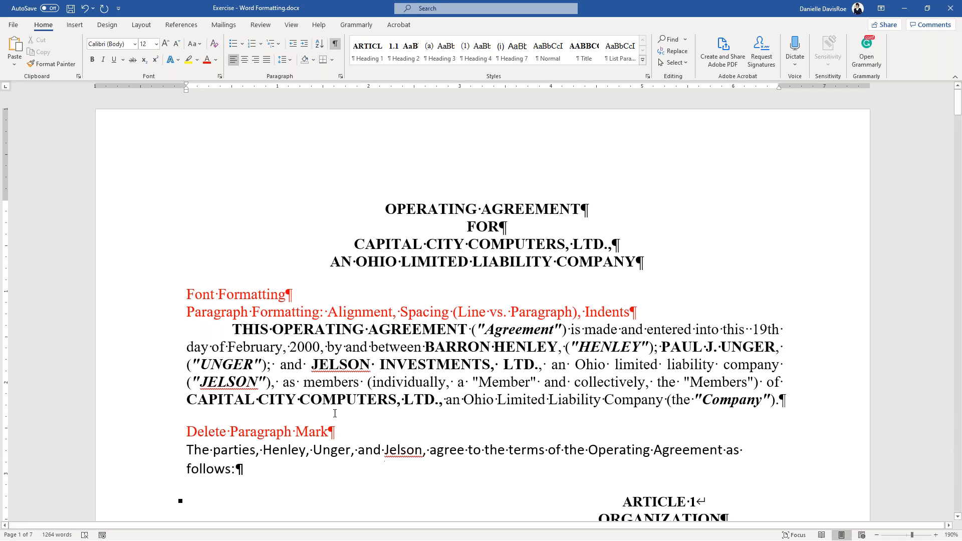
# - Clear character and paragraph formatting from THIS OPERATING AGREEMENT through 'follows:' with Ctrl+Space and Ctrl+Q
pyautogui.moveTo(232, 329); pyautogui.dragTo(260, 329)
pyautogui.moveTo(428, 349); pyautogui.dragTo(531, 465)
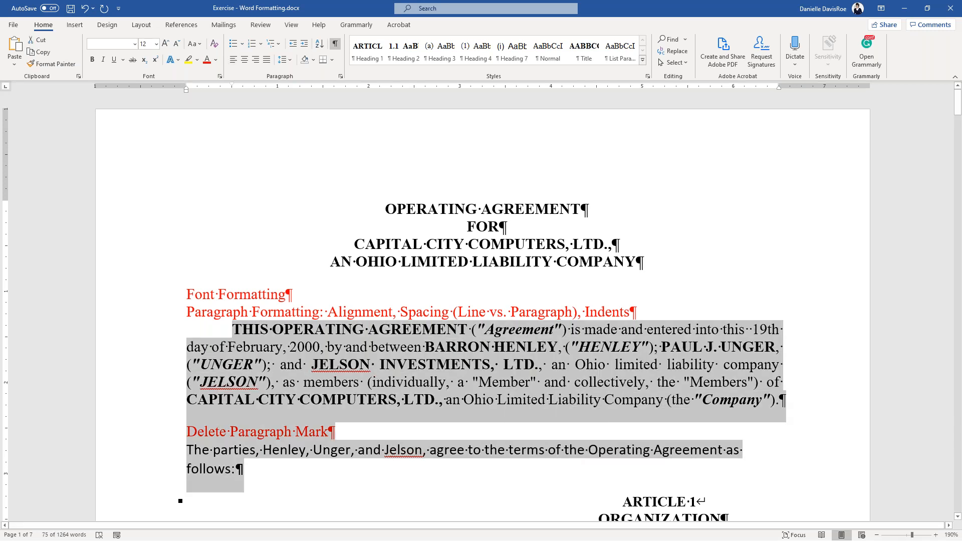
pyautogui.hotkey('ctrl', 'space')
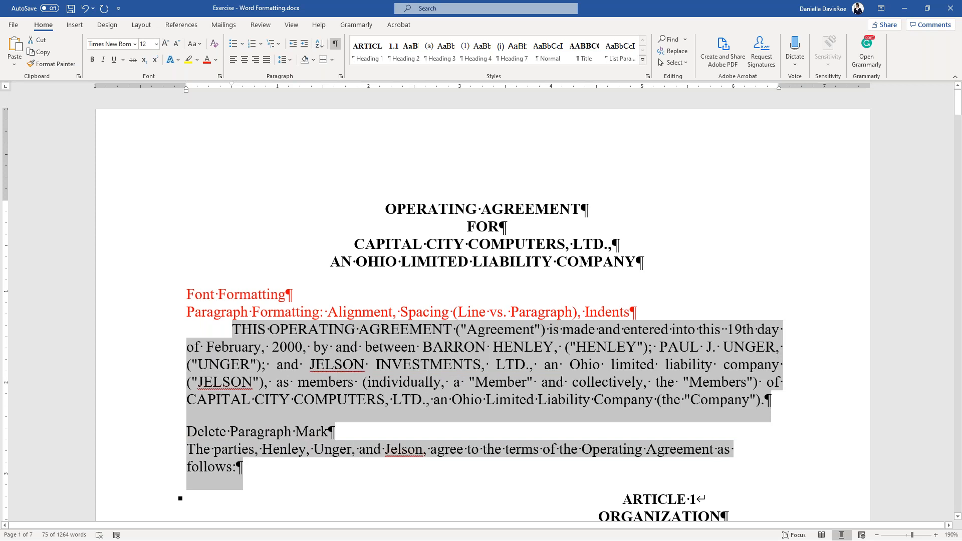
pyautogui.hotkey('ctrl', 'q')
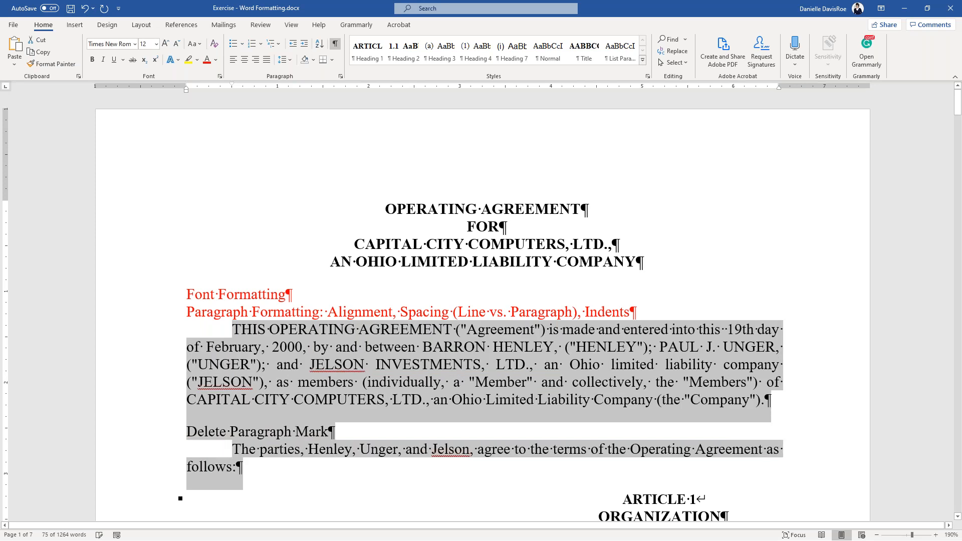
pyautogui.click(518, 413)
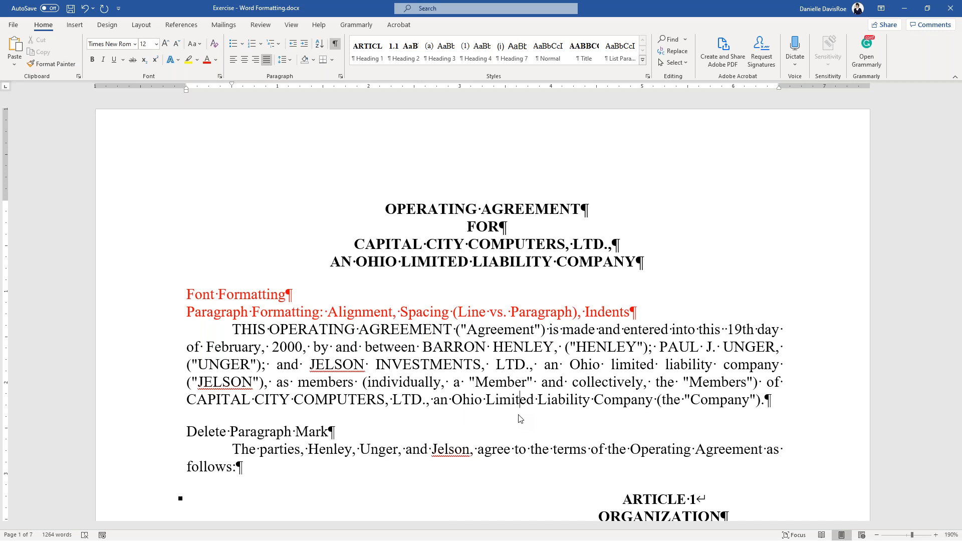
pyautogui.click(119, 9)
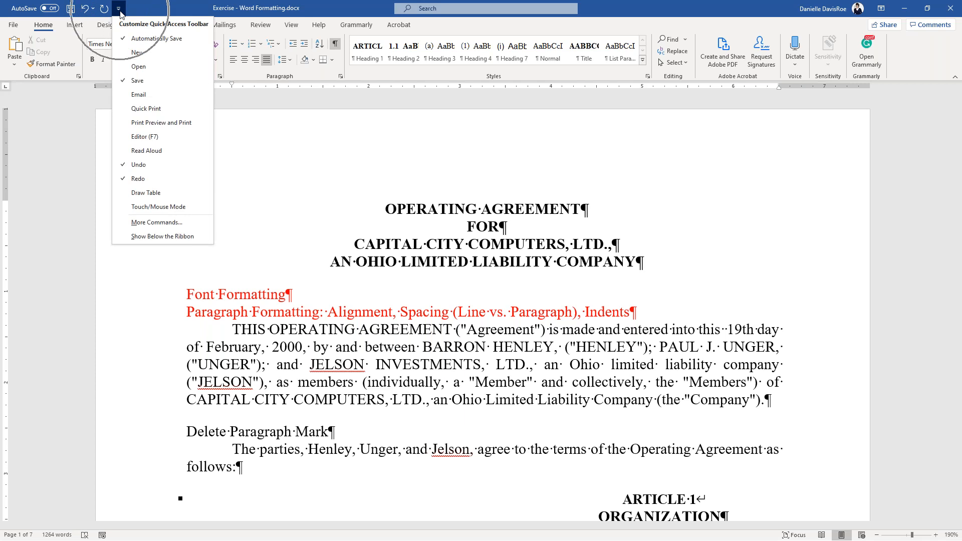
# - Move the Quick Access Toolbar below the ribbon and open its More Commands settings
pyautogui.click(192, 238)
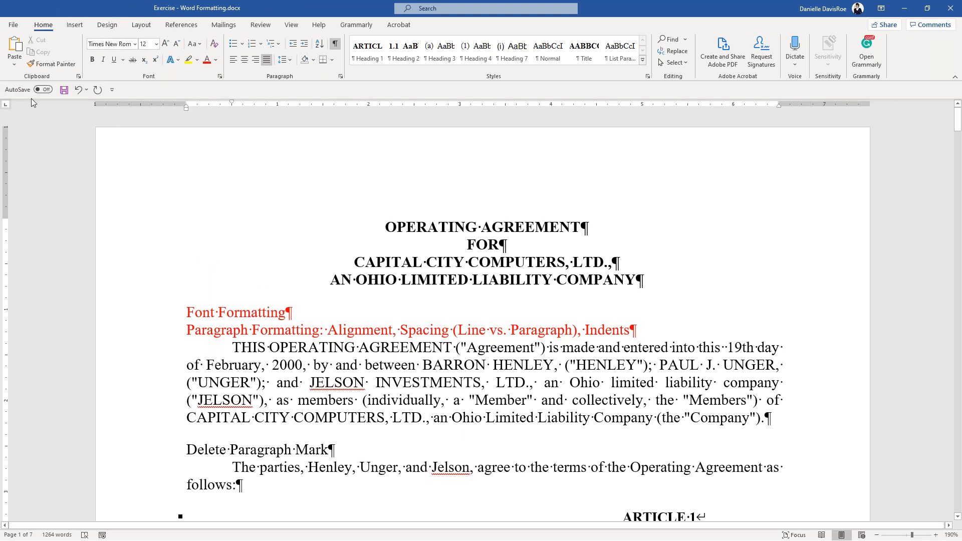
pyautogui.click(112, 90)
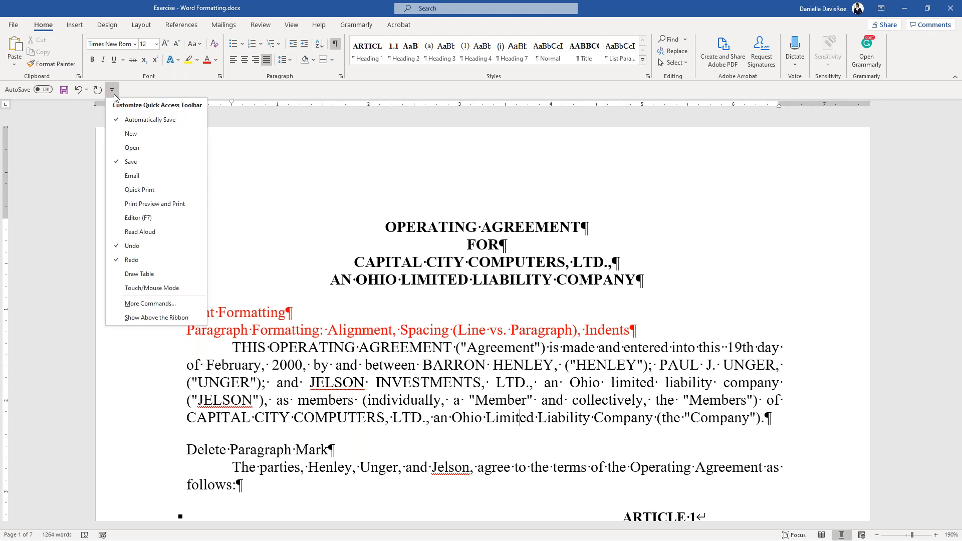
pyautogui.click(153, 306)
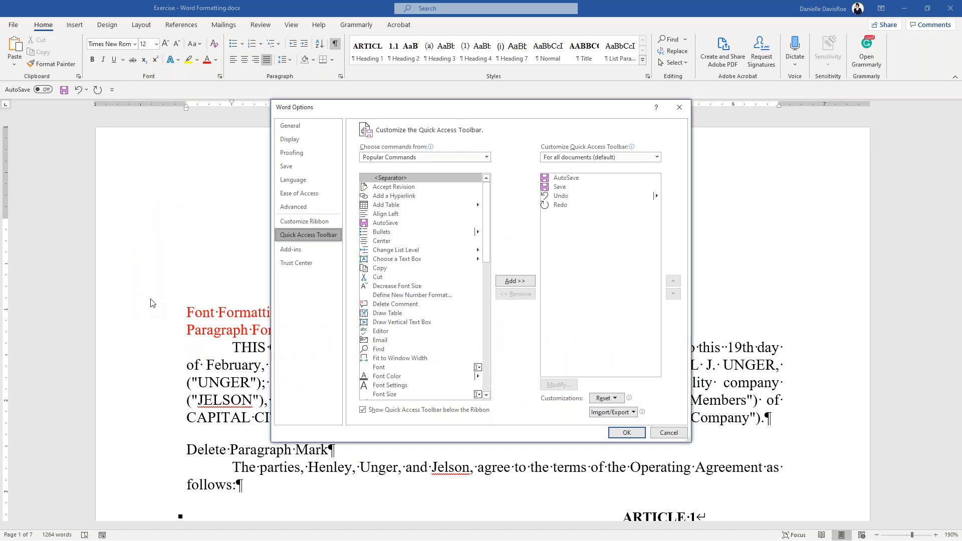
# - Add Para Keep With Next from Commands Not in the Ribbon to the Quick Access Toolbar
pyautogui.click(406, 159)
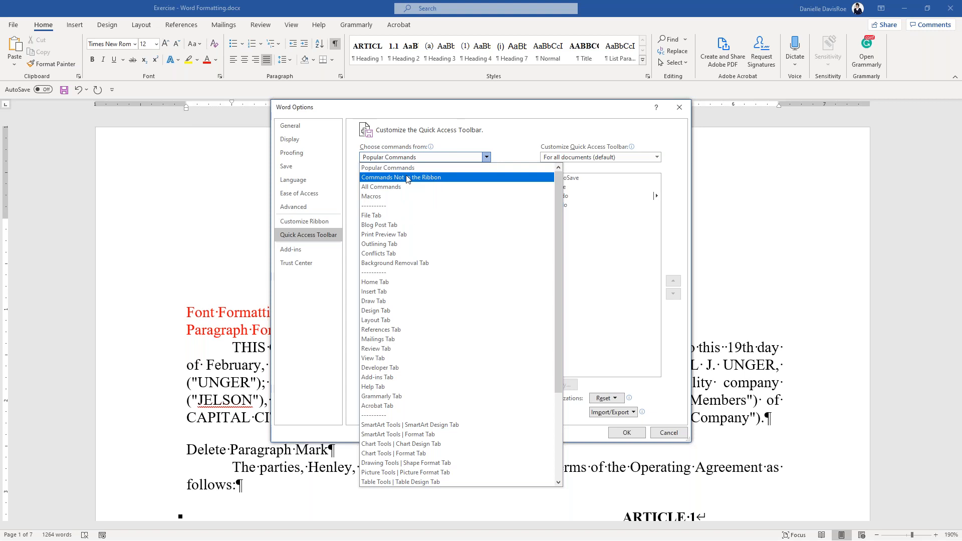
pyautogui.click(406, 178)
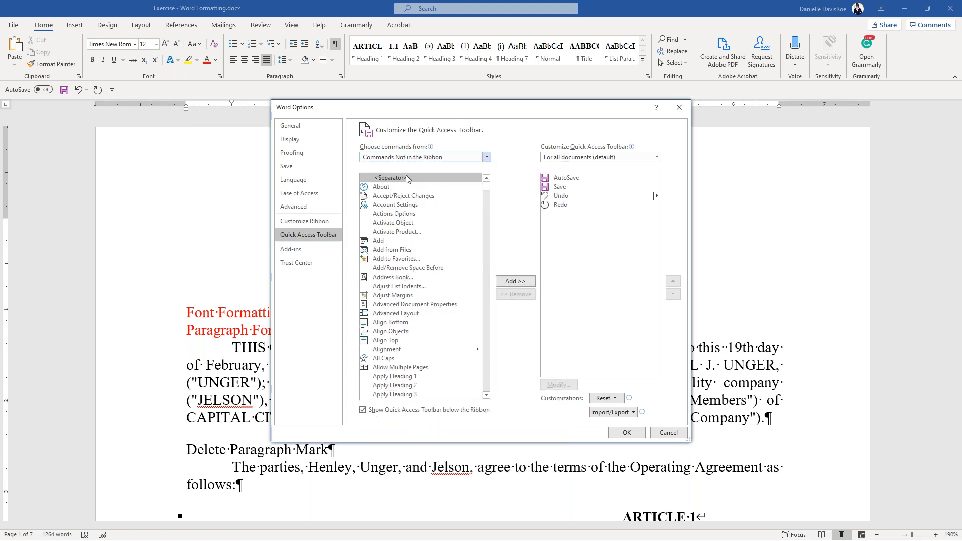
pyautogui.click(395, 330)
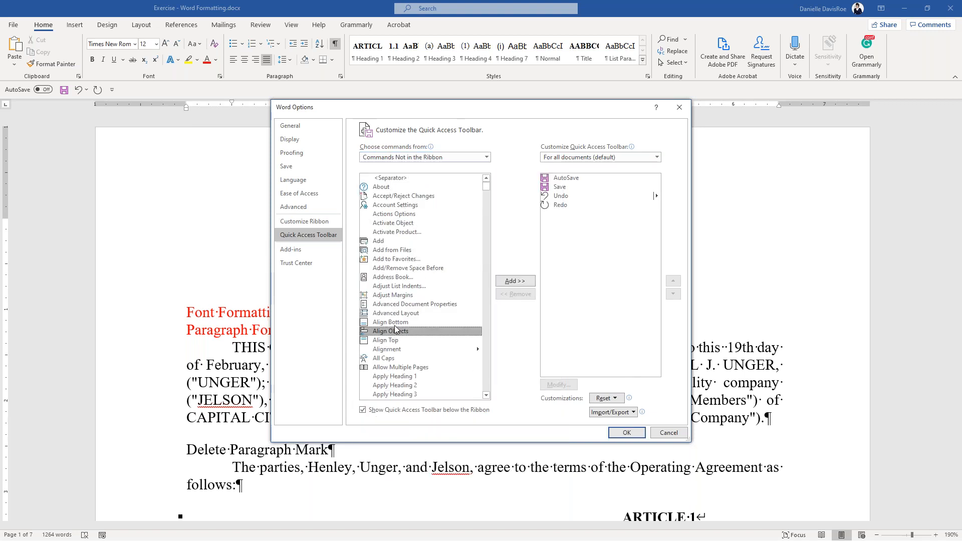
pyautogui.scroll(-10, 395, 328)
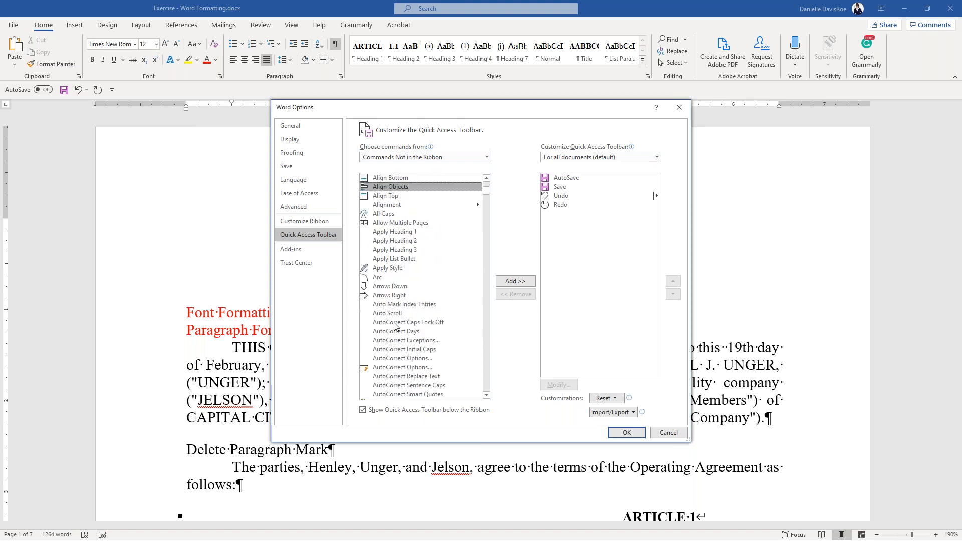
pyautogui.scroll(-6, 394, 319)
pyautogui.click(394, 320)
pyautogui.press('p')
pyautogui.scroll(-1, 394, 320)
pyautogui.scroll(-3, 396, 323)
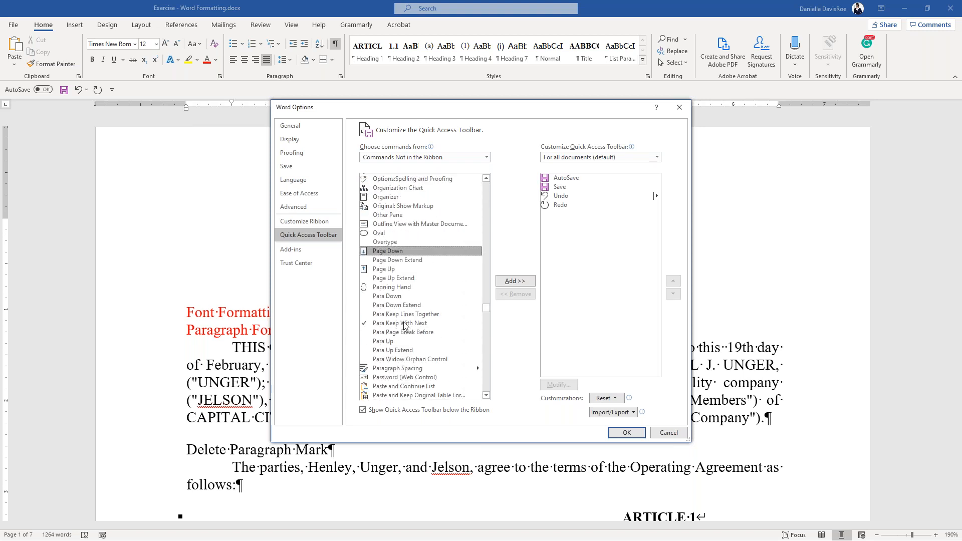
pyautogui.scroll(-3, 420, 309)
pyautogui.scroll(-1, 419, 310)
pyautogui.click(408, 275)
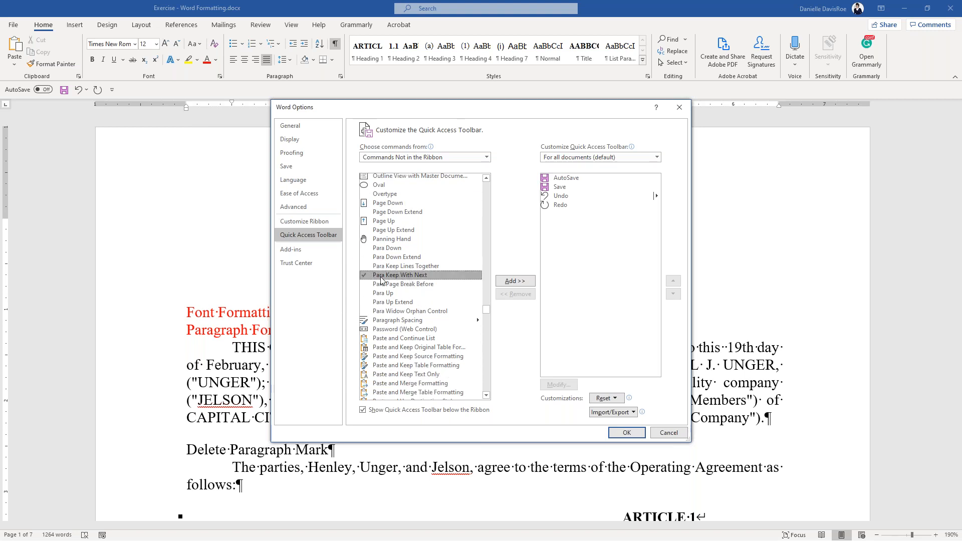
pyautogui.click(505, 282)
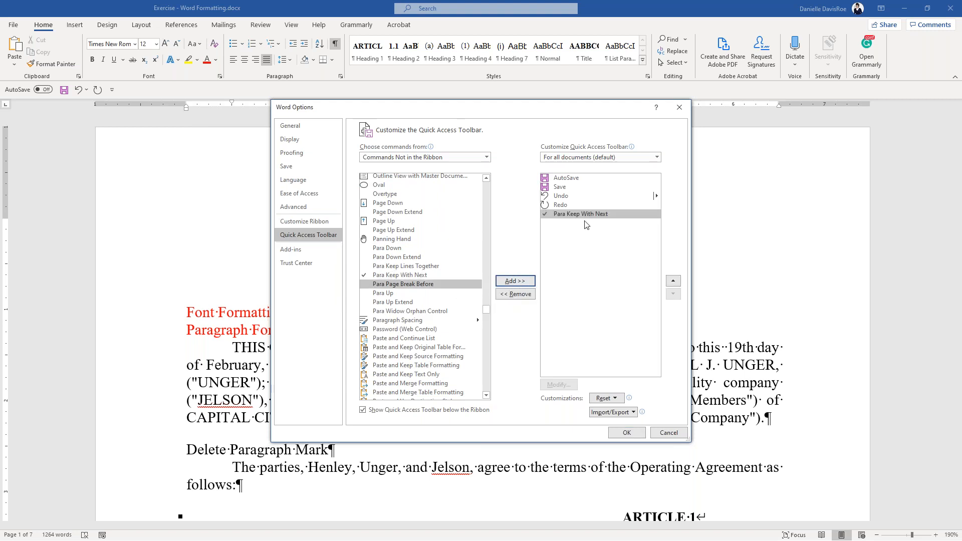
pyautogui.click(634, 434)
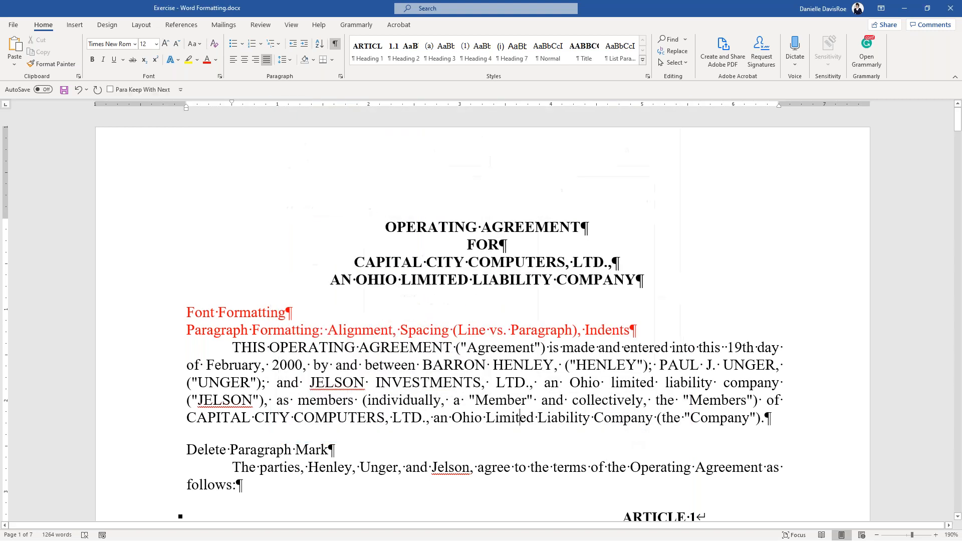
# - Toggle keep-with-next on the company-name paragraph and 1.2 Name heading, checking Paragraph settings
pyautogui.scroll(-8, 412, 347)
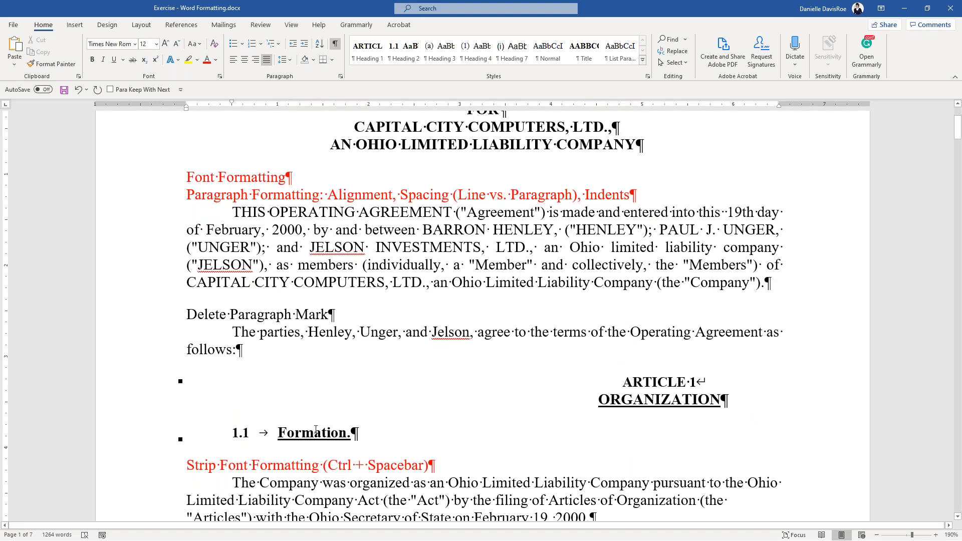
pyautogui.click(283, 389)
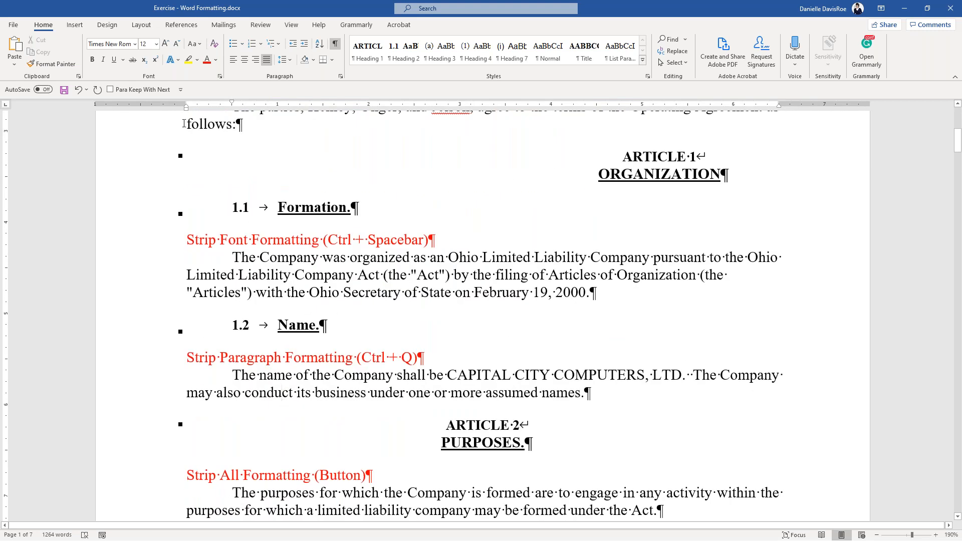
pyautogui.click(131, 91)
pyautogui.click(289, 325)
pyautogui.click(123, 90)
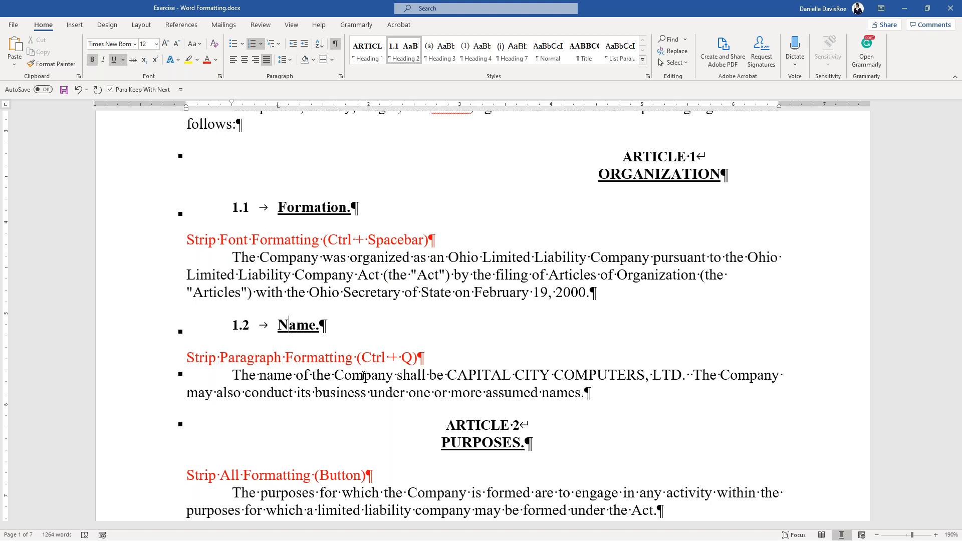
pyautogui.click(125, 92)
pyautogui.click(340, 76)
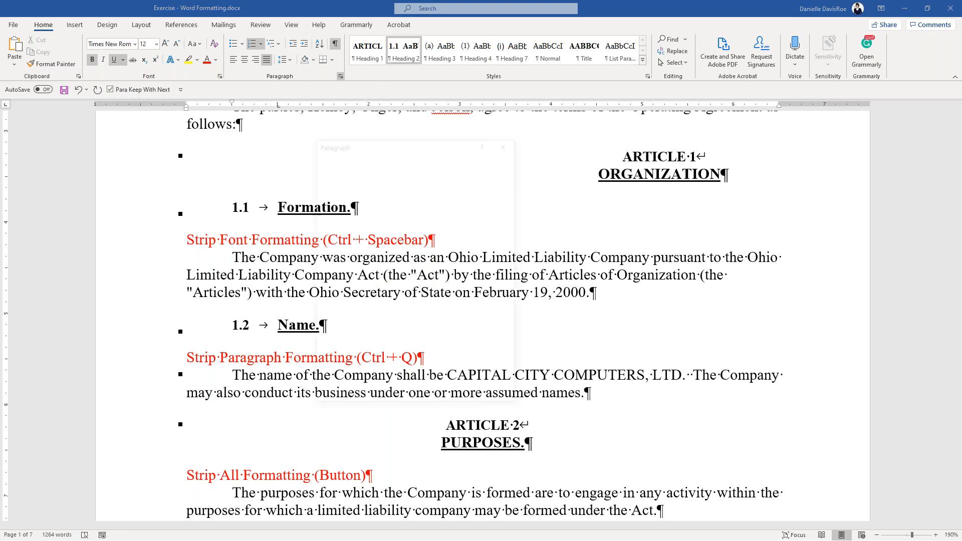
pyautogui.click(495, 399)
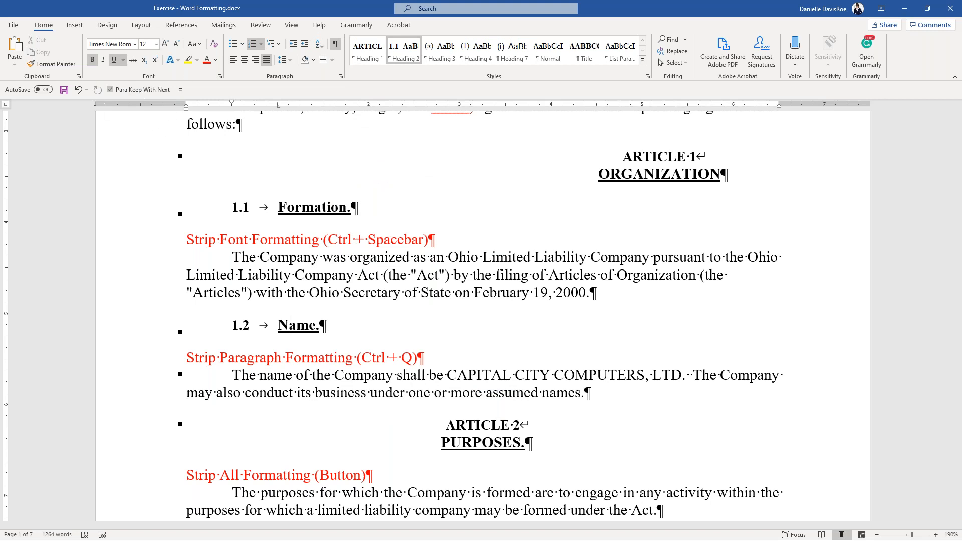
# - Hide formatting marks and turn on keep-with-next for the 1.1 Formation heading
pyautogui.click(274, 274)
pyautogui.hotkey('ctrl', 'shift', '8')
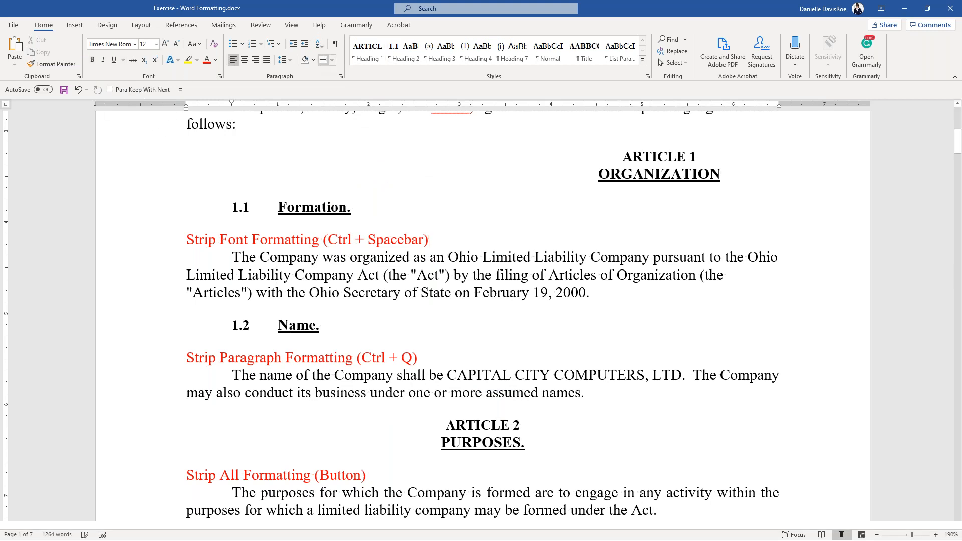
pyautogui.click(294, 207)
pyautogui.click(134, 92)
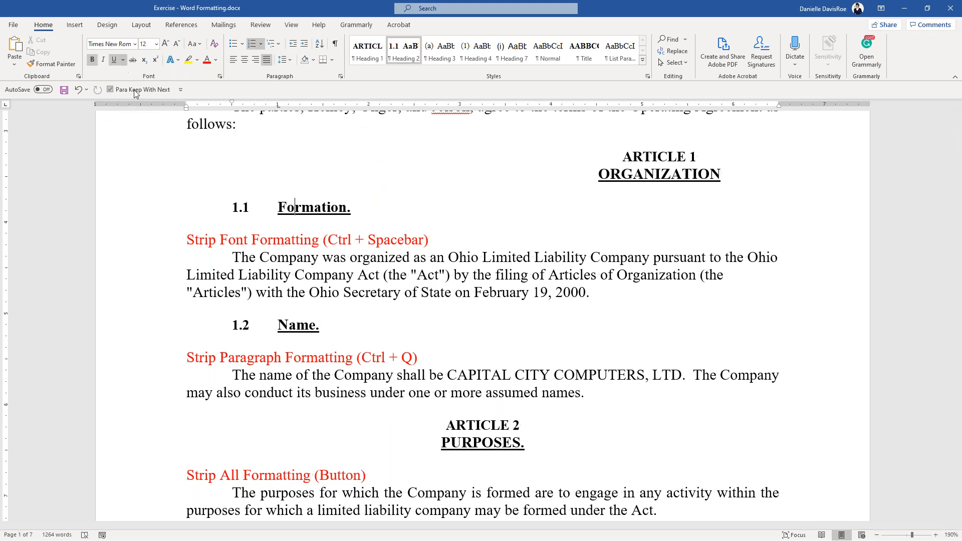
pyautogui.click(284, 211)
# - Set Before spacing to 12 pt for 'The Company was organized' paragraph in the Paragraph dialog
pyautogui.rightClick(285, 276)
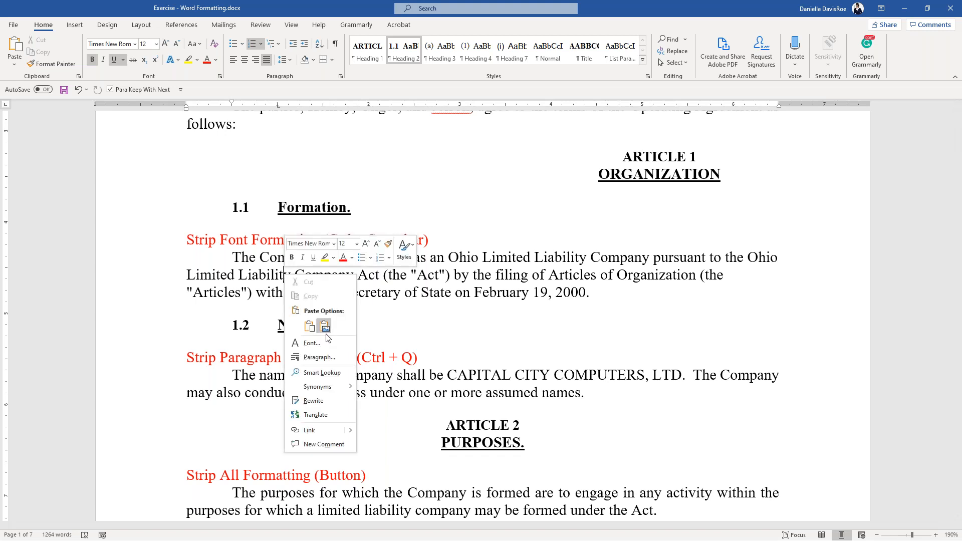
pyautogui.click(320, 357)
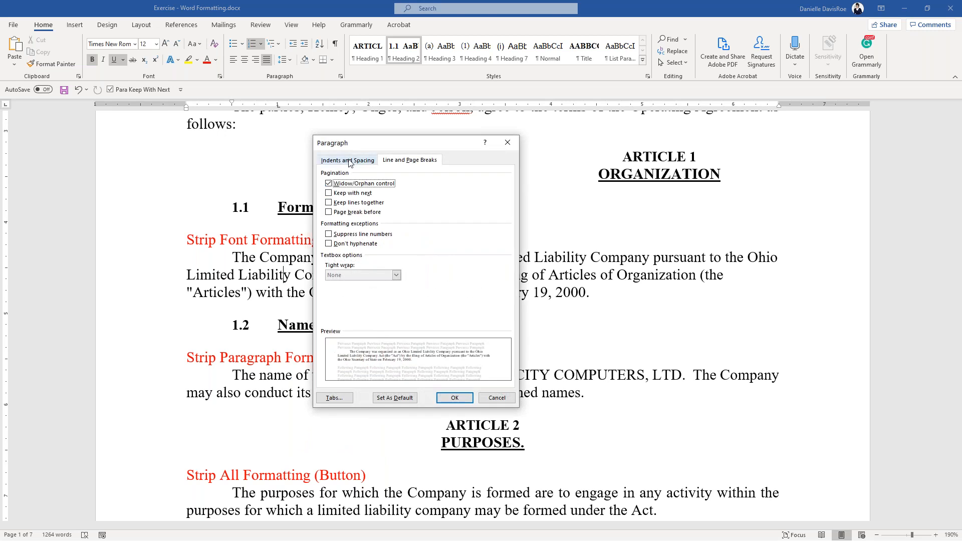
pyautogui.click(348, 161)
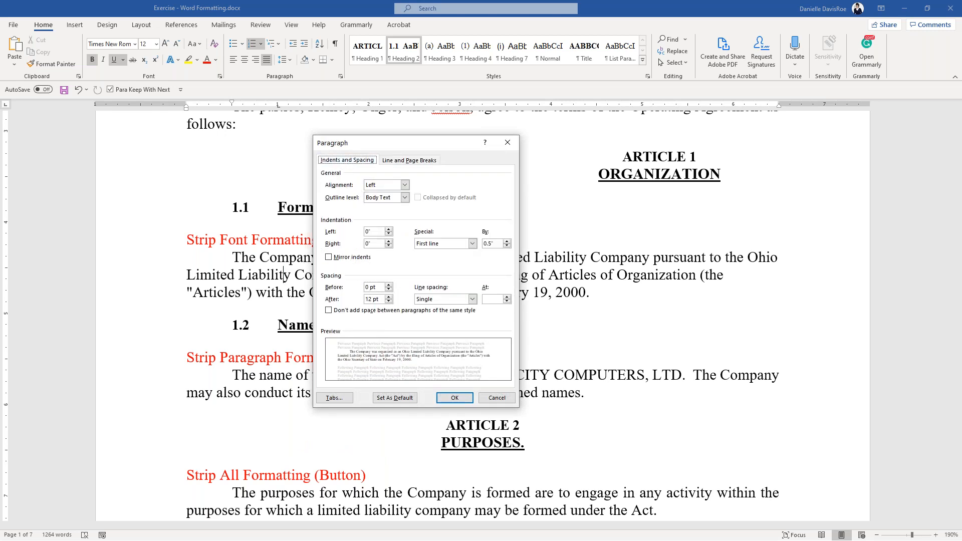
pyautogui.click(369, 287)
pyautogui.press('BackSpace')
pyautogui.write('12')
pyautogui.click(455, 398)
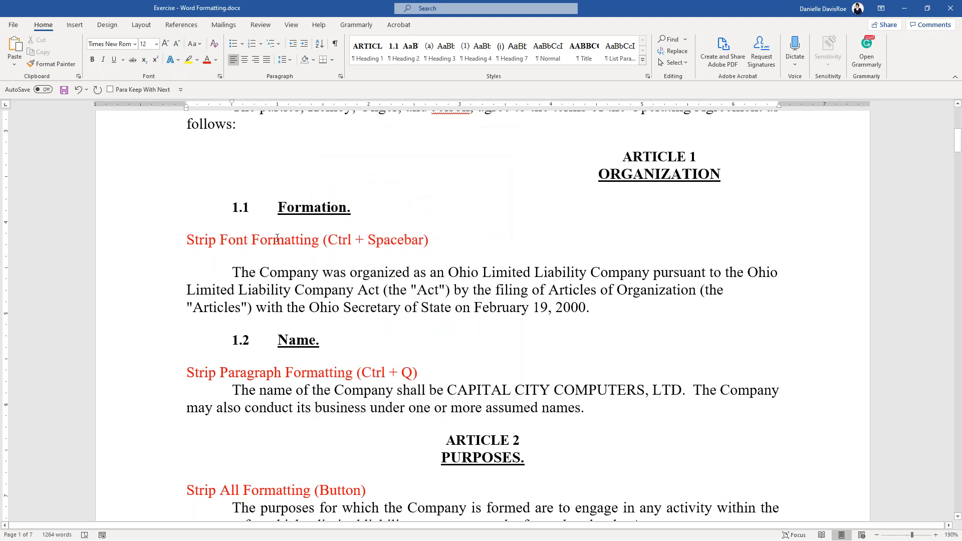
pyautogui.click(251, 274)
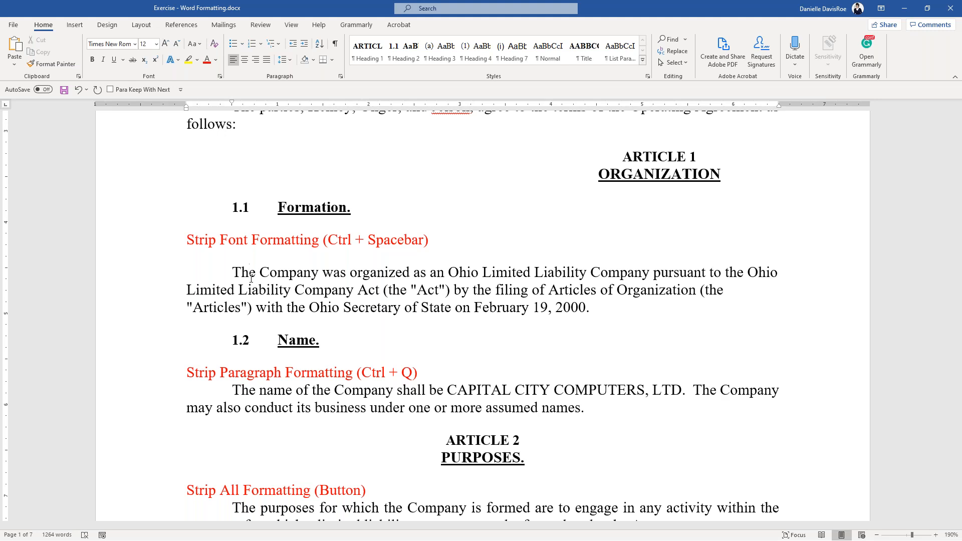
# - Show formatting marks and append a hyphenated uppercase surname to the first signatory's name
pyautogui.scroll(-20, 517, 326)
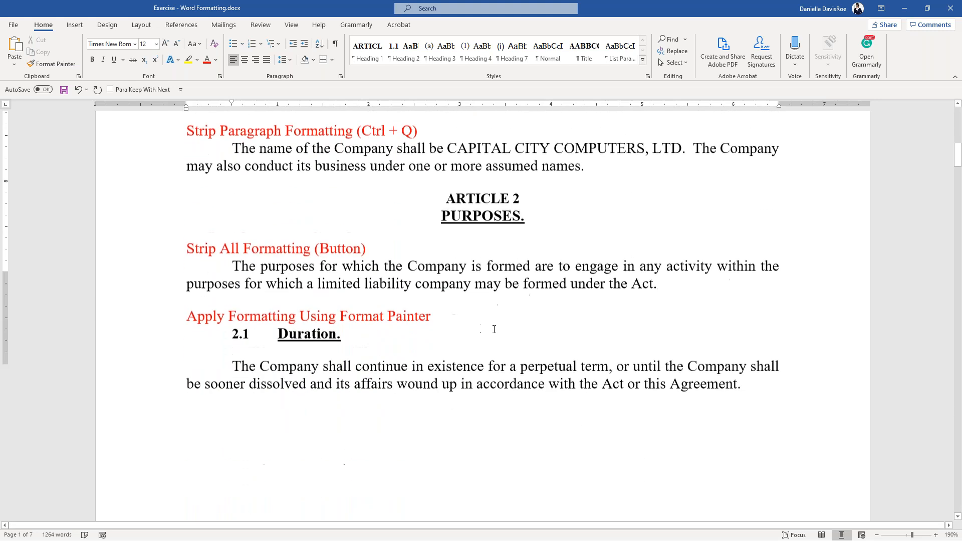
pyautogui.scroll(-3, 517, 326)
pyautogui.scroll(4, 517, 327)
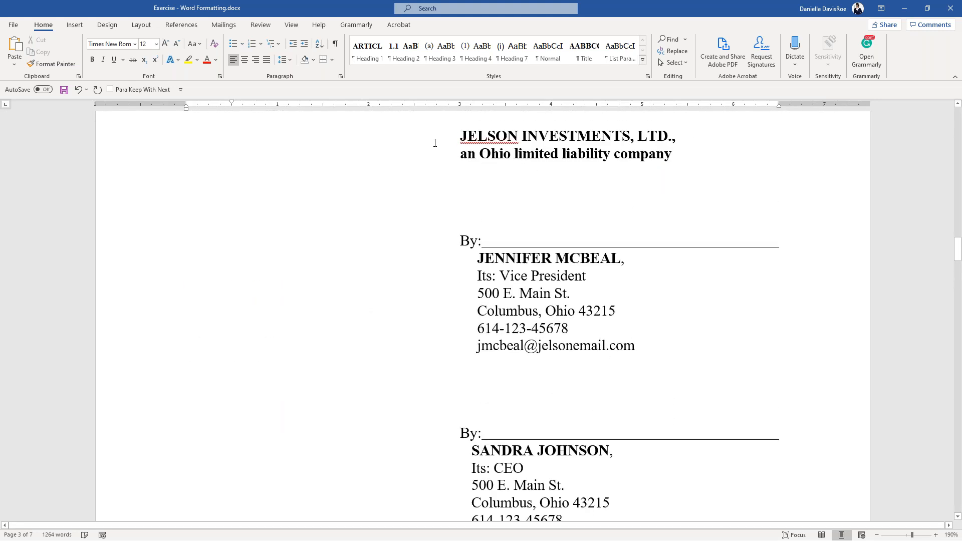
pyautogui.click(335, 45)
pyautogui.click(599, 288)
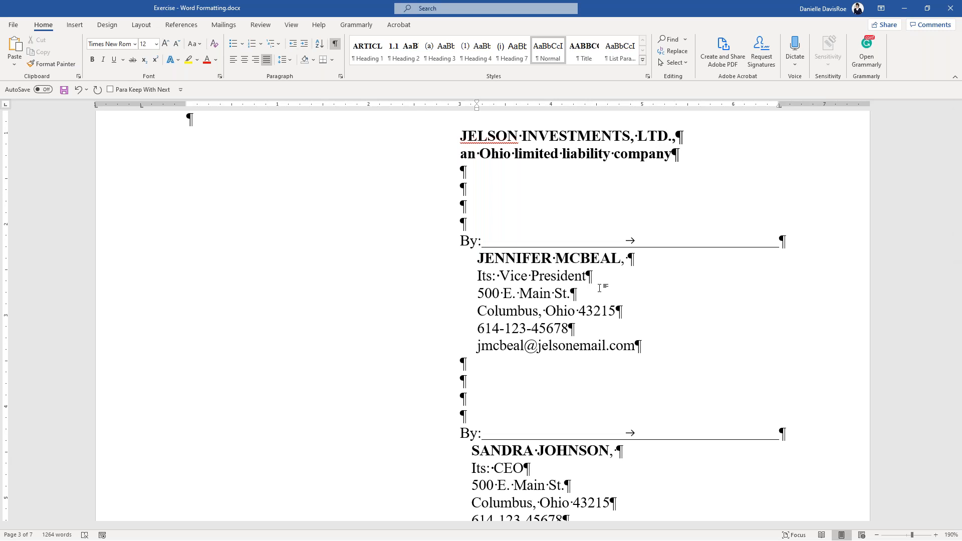
pyautogui.click(479, 258)
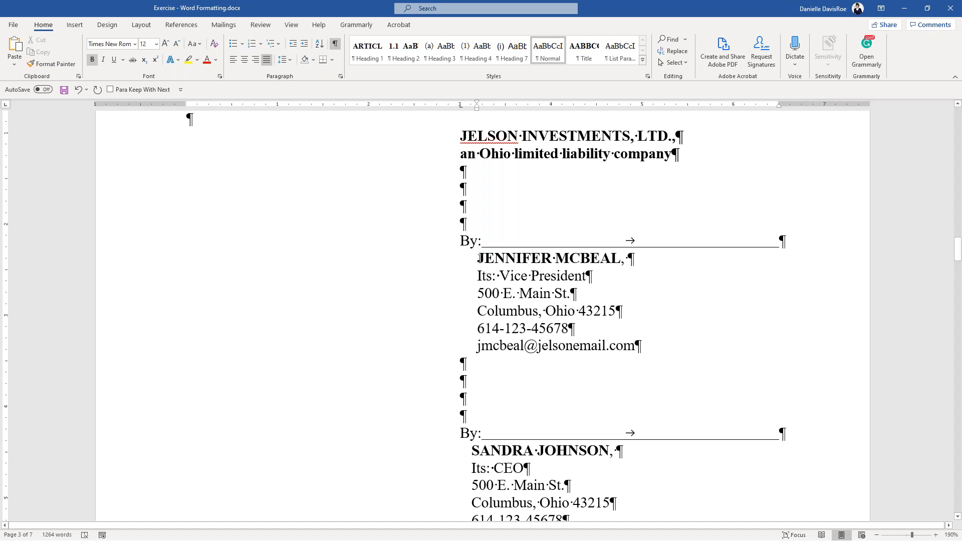
pyautogui.press('ctrl')
pyautogui.press('ctrl')
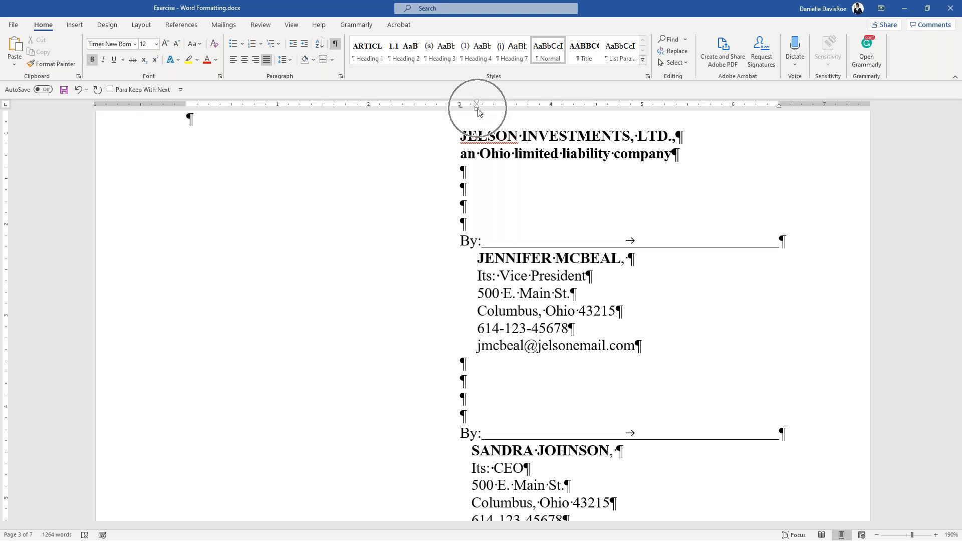
pyautogui.click(630, 260)
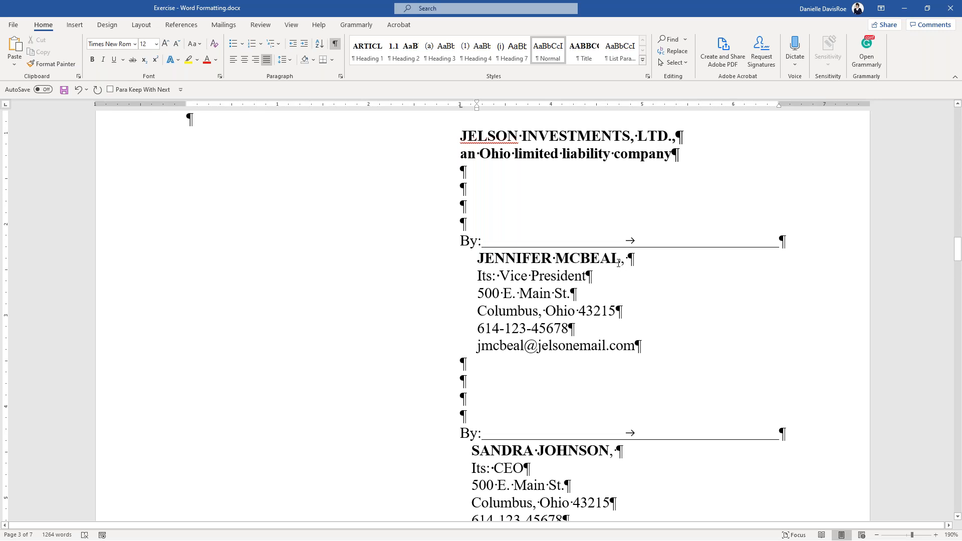
pyautogui.click(622, 260)
pyautogui.write('-Smith')
pyautogui.press('BackSpace')
pyautogui.press('BackSpace')
pyautogui.press('BackSpace')
pyautogui.press('BackSpace')
pyautogui.write('MITH-JONES')
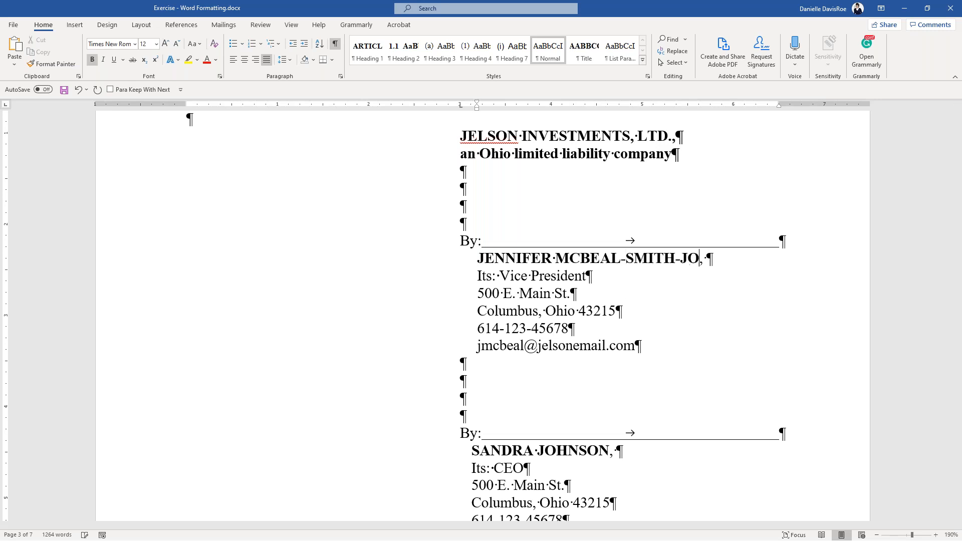
pyautogui.write('-DOE')
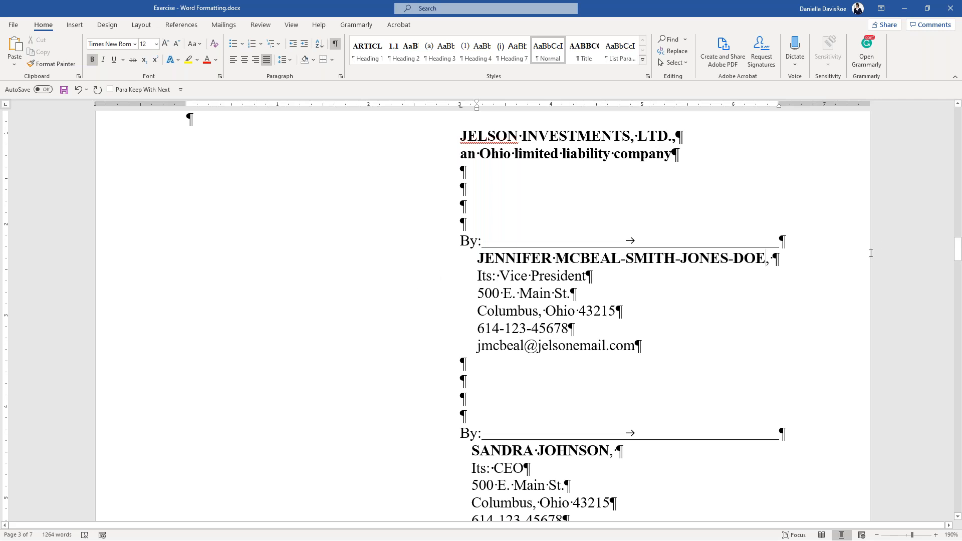
# - Type the title 'Vice President' after the signatory's name, correcting typos
pyautogui.click(784, 259)
pyautogui.write('Vice Pric')
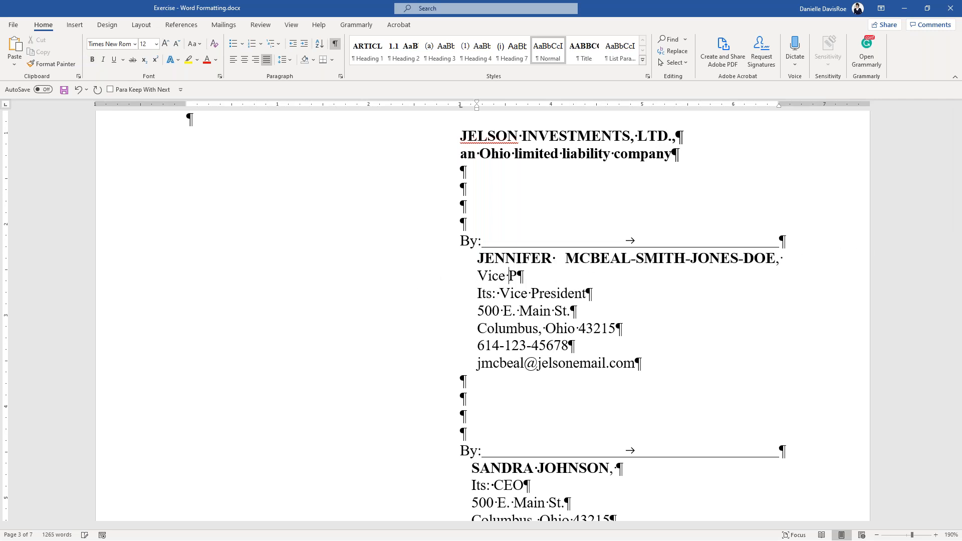
pyautogui.press('BackSpace')
pyautogui.press('BackSpace')
pyautogui.write('sid')
pyautogui.press('BackSpace')
pyautogui.press('BackSpace')
pyautogui.press('BackSpace')
pyautogui.write('esident')
pyautogui.moveTo(766, 259); pyautogui.dragTo(787, 271)
# - Inspect the underlined tab leader after By: and its right tab stop
pyautogui.click(482, 292)
pyautogui.press('ctrl')
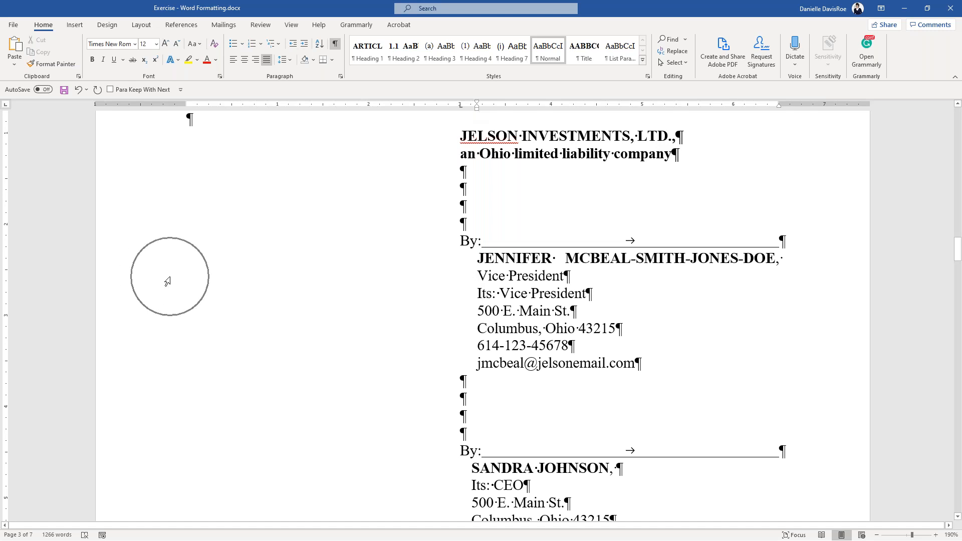
pyautogui.press('ctrl')
pyautogui.press('ctrl')
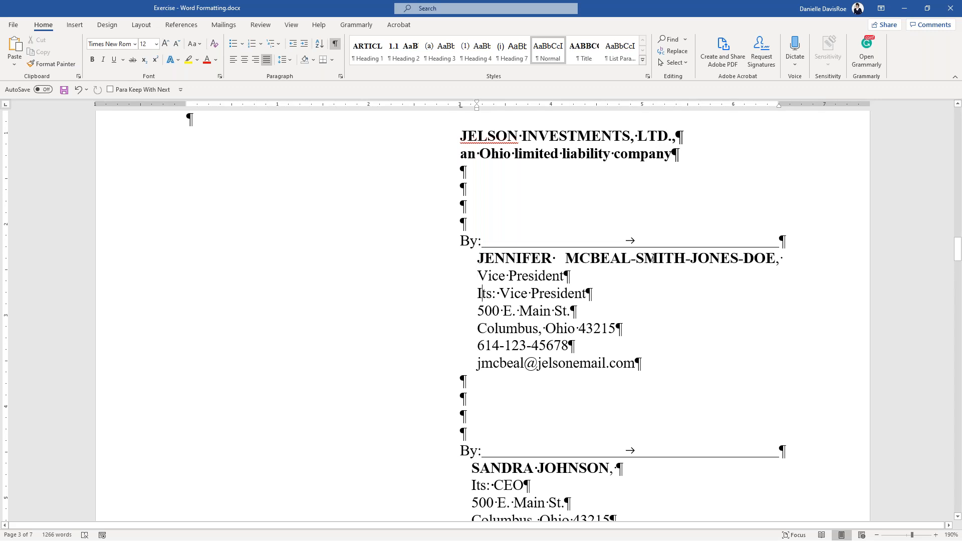
pyautogui.doubleClick(616, 244)
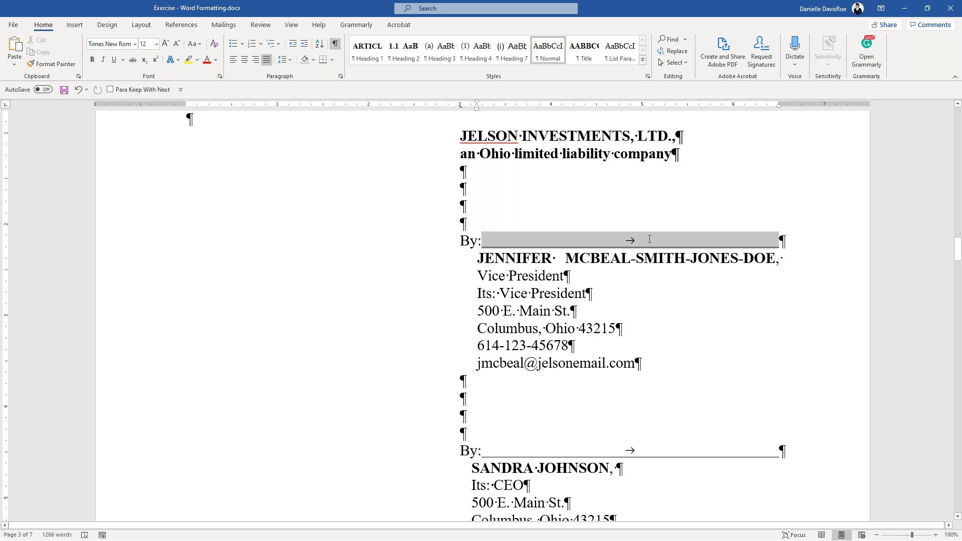
pyautogui.click(649, 250)
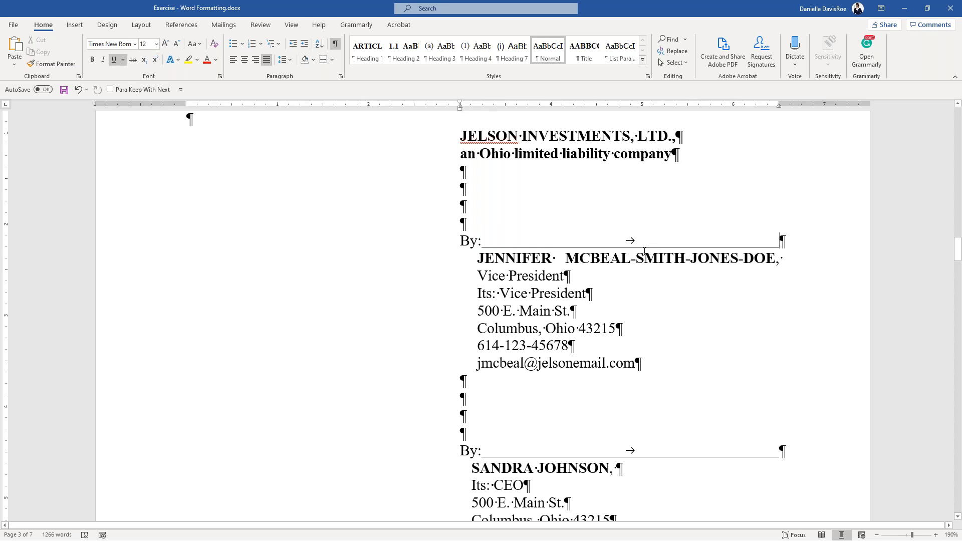
pyautogui.press('Left')
pyautogui.click(773, 235)
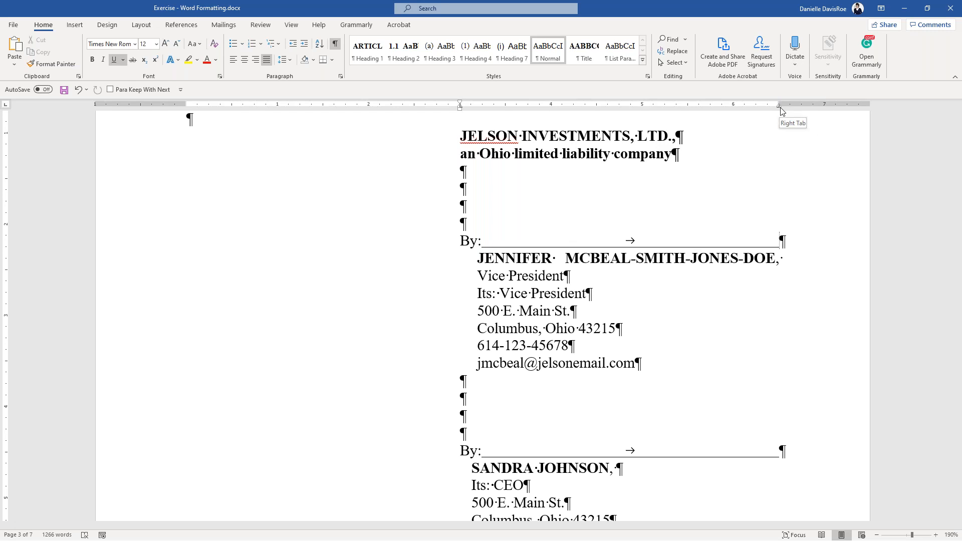
pyautogui.press('ctrl')
pyautogui.press('ctrl')
pyautogui.press('ctrl')
pyautogui.press('ctrl')
pyautogui.click(486, 239)
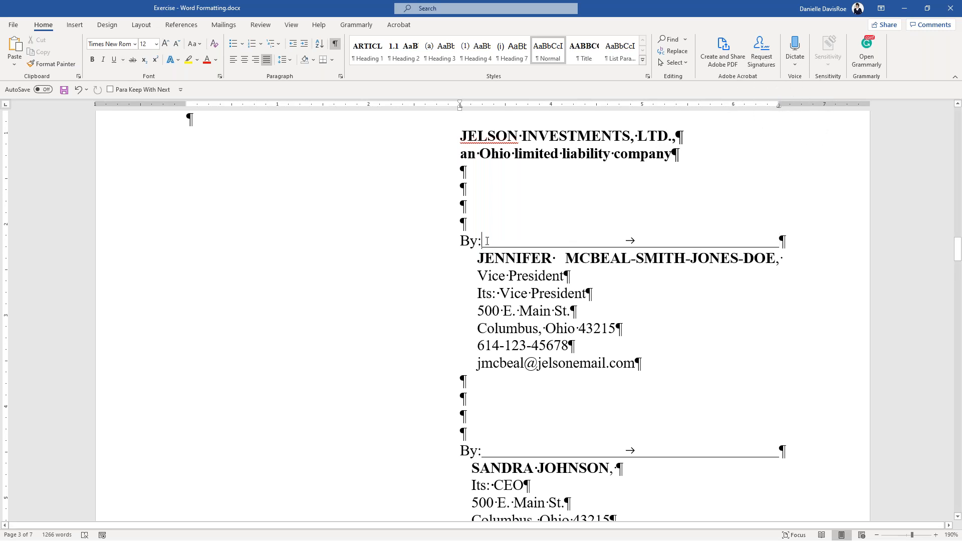
# - Insert an underlined tab line reaching the right margin in the empty paragraph above the second By:
pyautogui.scroll(-2, 487, 306)
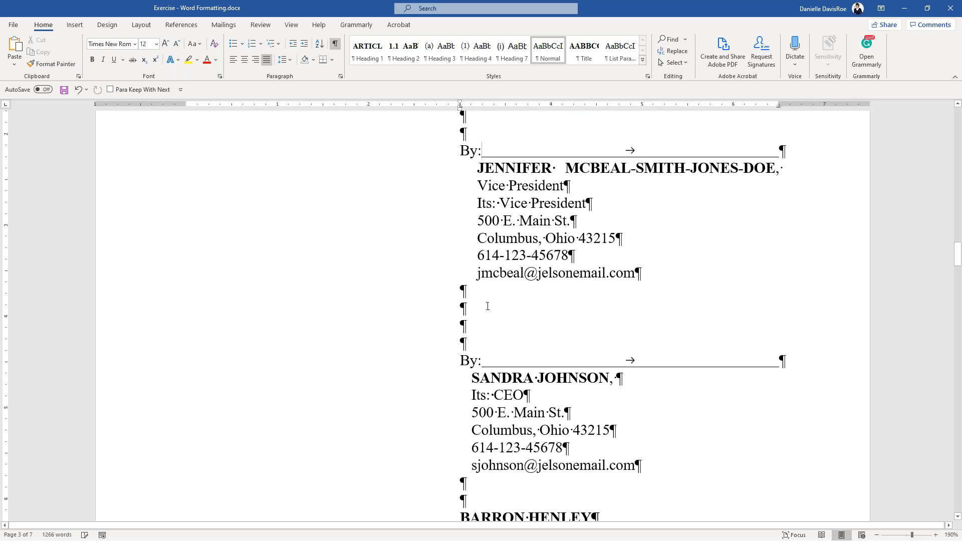
pyautogui.click(466, 317)
pyautogui.hotkey('ctrl', 'u')
pyautogui.click(114, 60)
pyautogui.press('Tab')
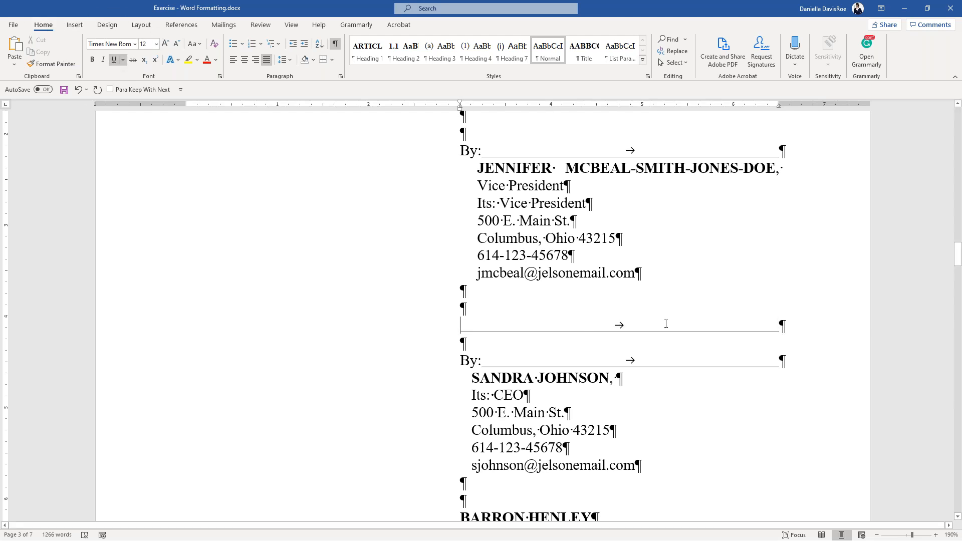
pyautogui.doubleClick(660, 327)
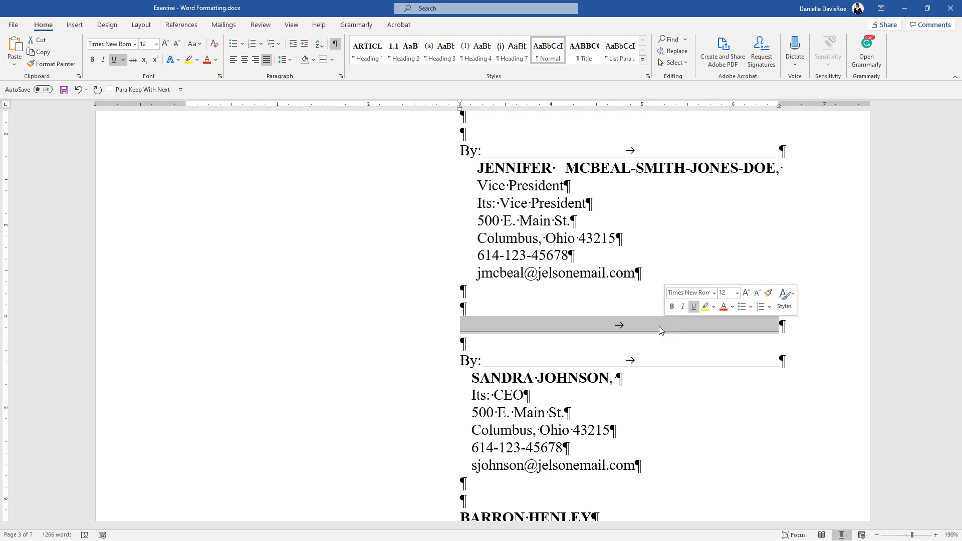
# - Type a sample /s/ electronic signature with the signer's name on the line, then delete it
pyautogui.click(505, 328)
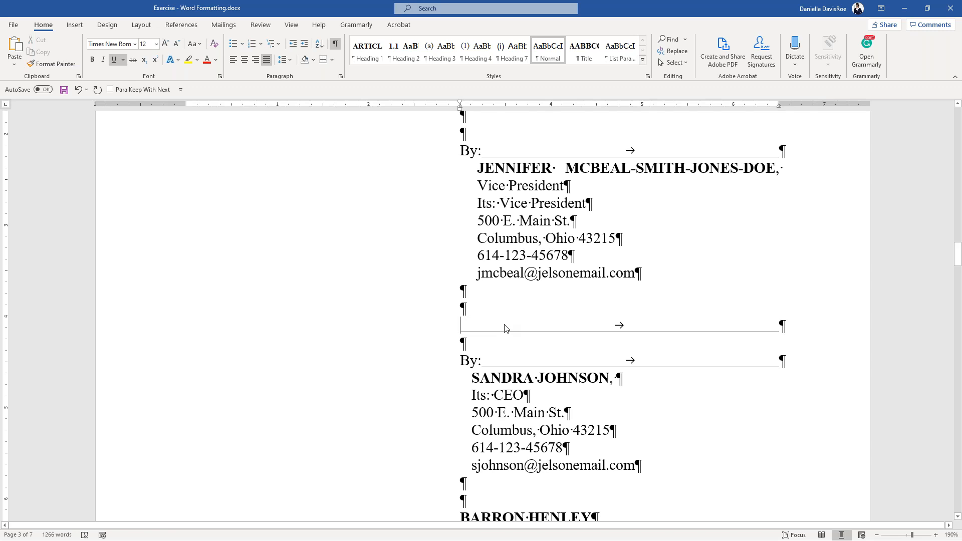
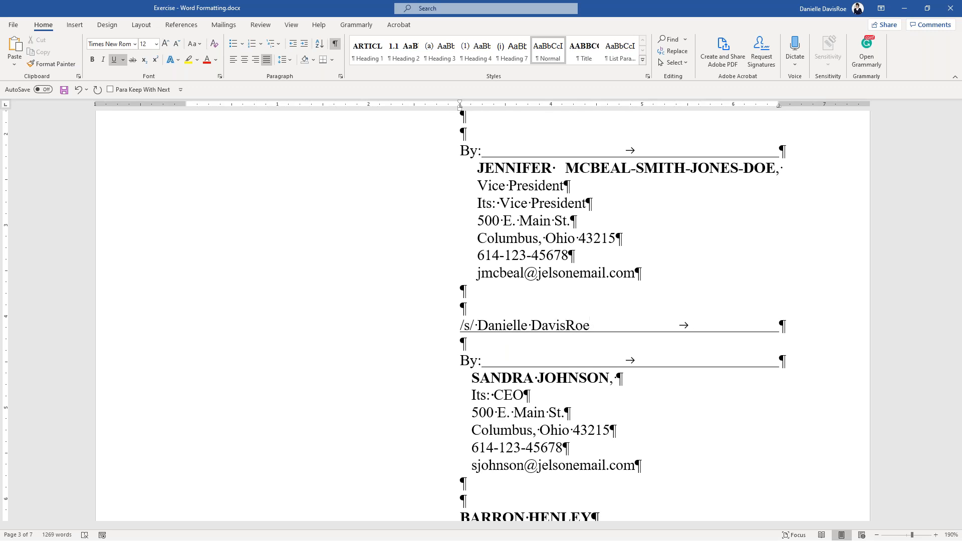
pyautogui.press('ctrl')
pyautogui.press('ctrl')
pyautogui.press('ctrl')
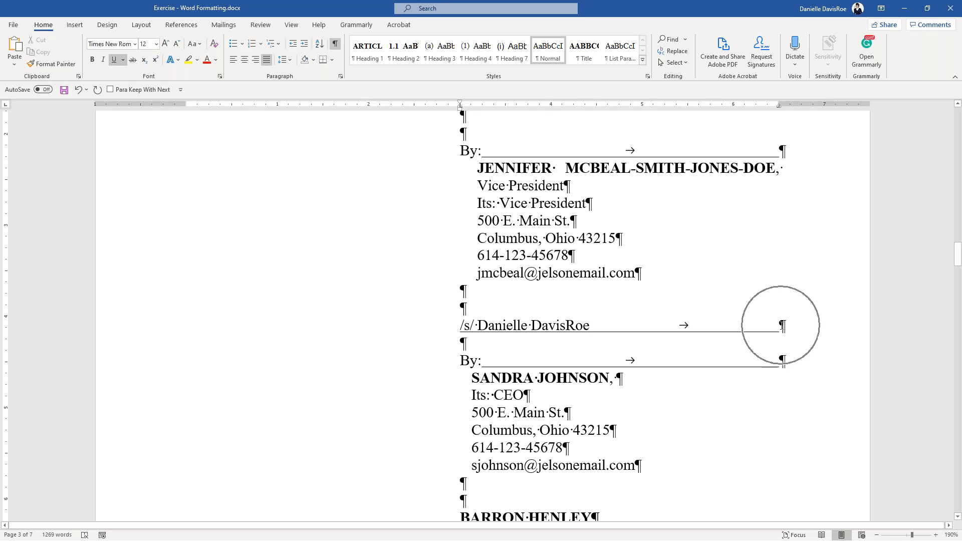
pyautogui.moveTo(474, 325); pyautogui.dragTo(779, 325)
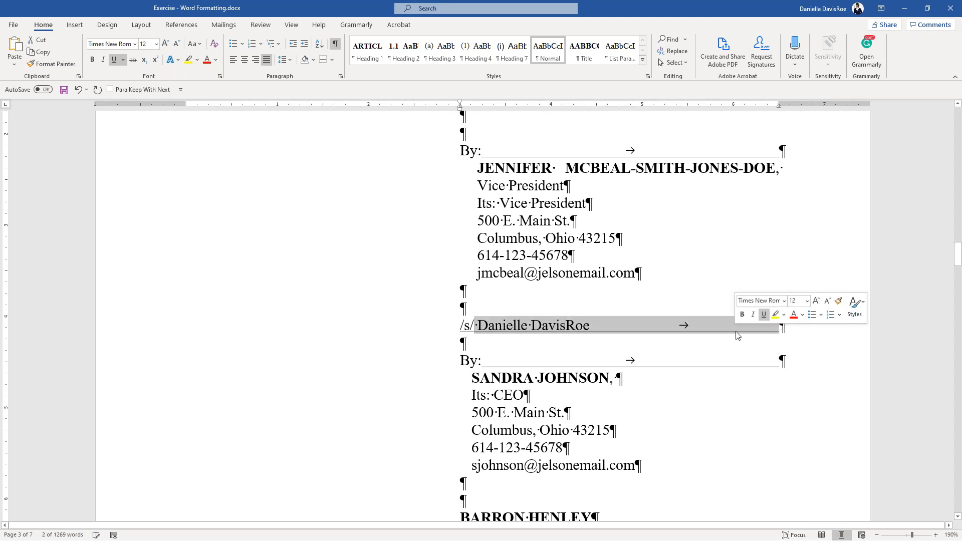
pyautogui.moveTo(614, 325); pyautogui.dragTo(458, 324)
pyautogui.press('Delete')
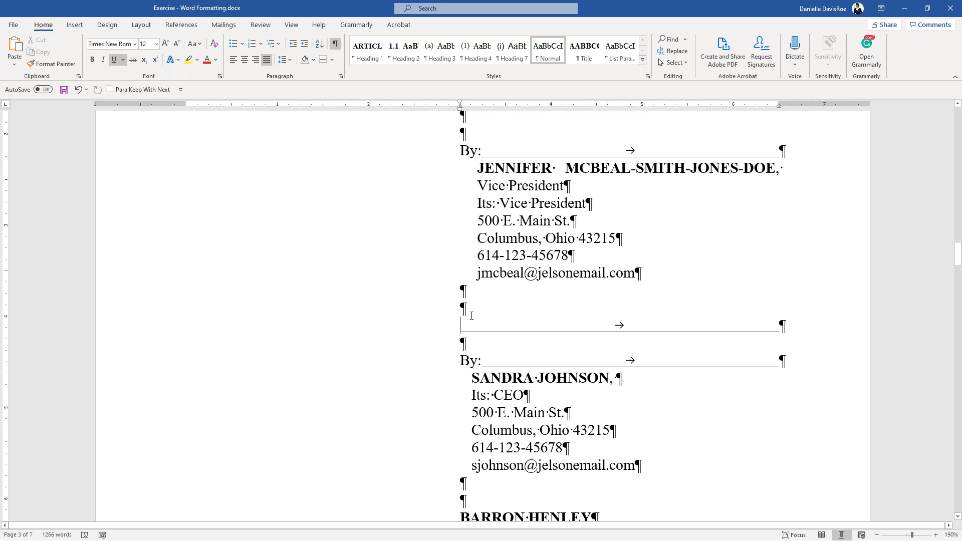
pyautogui.write('/s')
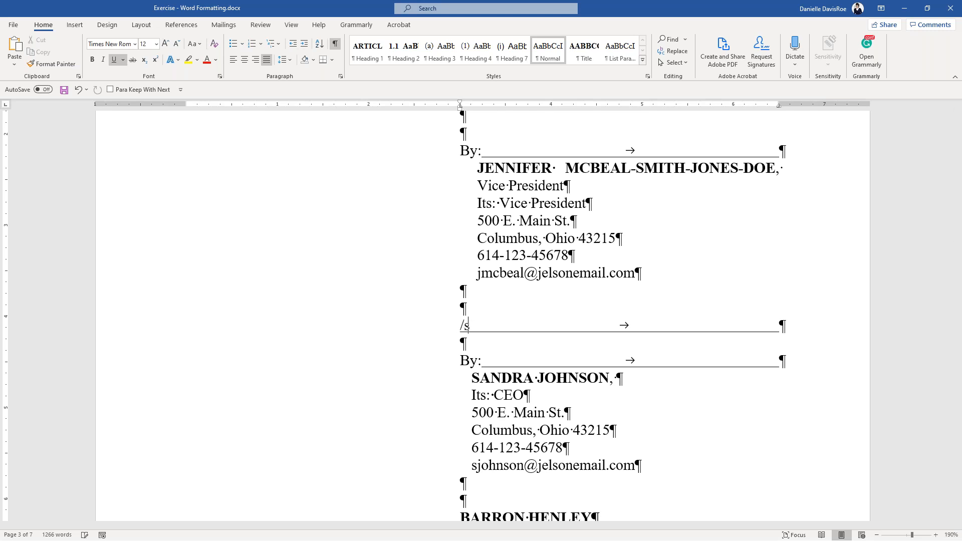
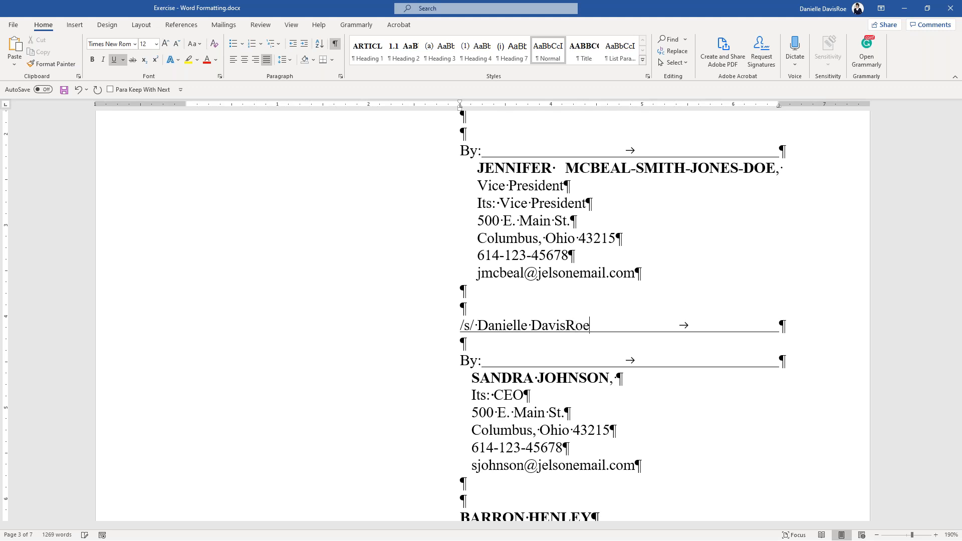
pyautogui.scroll(20, 589, 328)
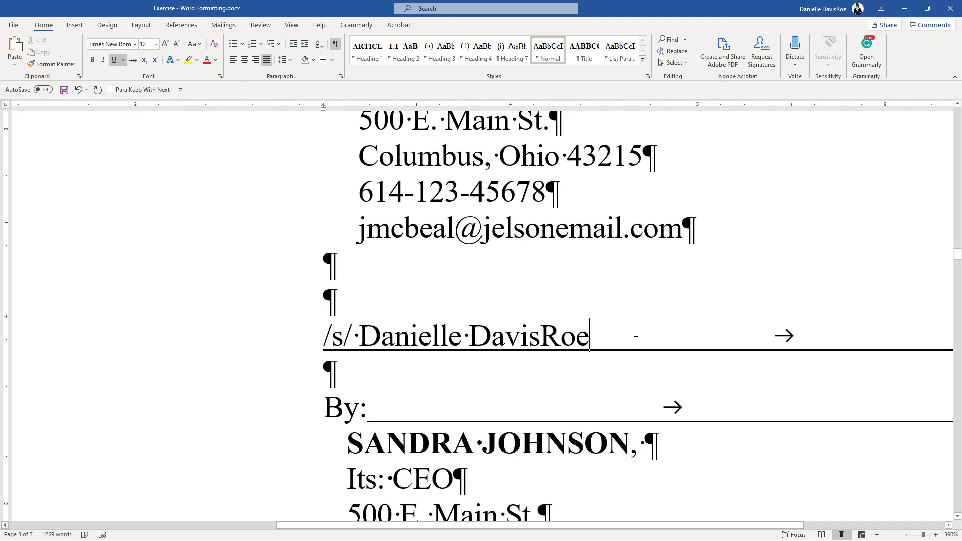
pyautogui.doubleClick(804, 335)
pyautogui.hotkey('ctrl', 'u')
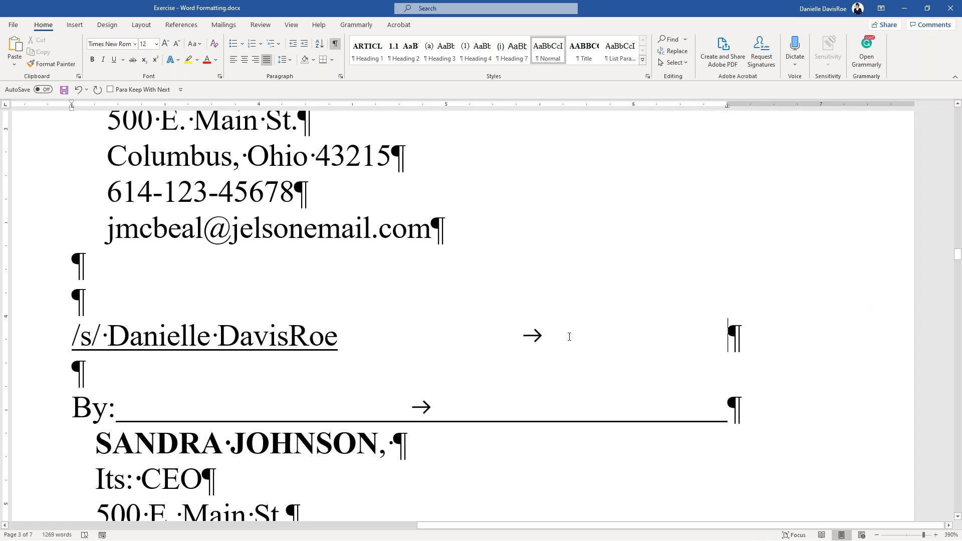
pyautogui.press('Delete')
pyautogui.write('________')
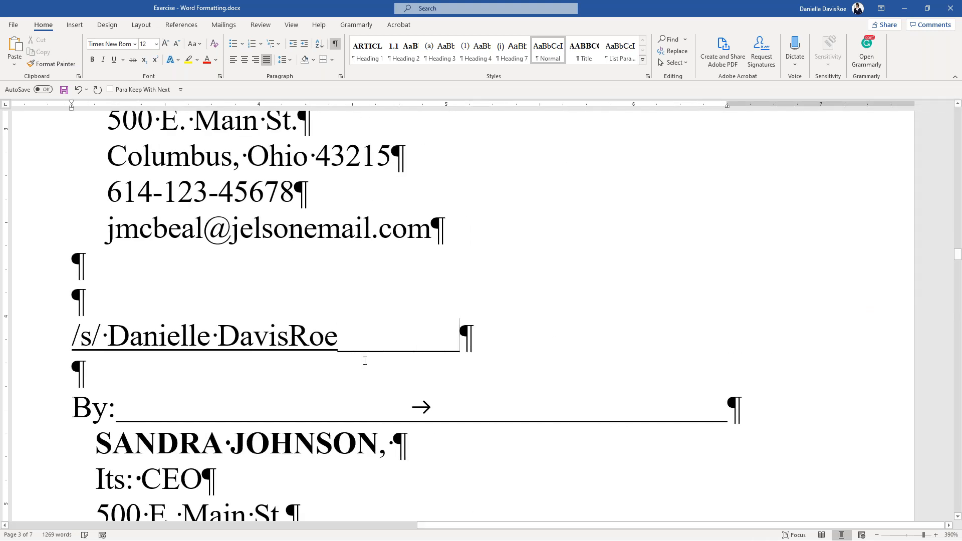
pyautogui.scroll(11, 364, 361)
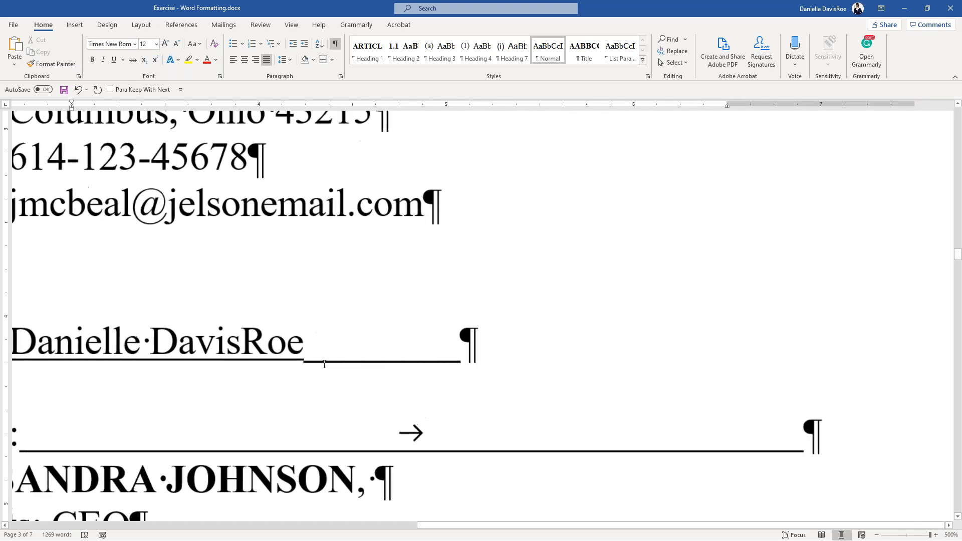
pyautogui.click(305, 361)
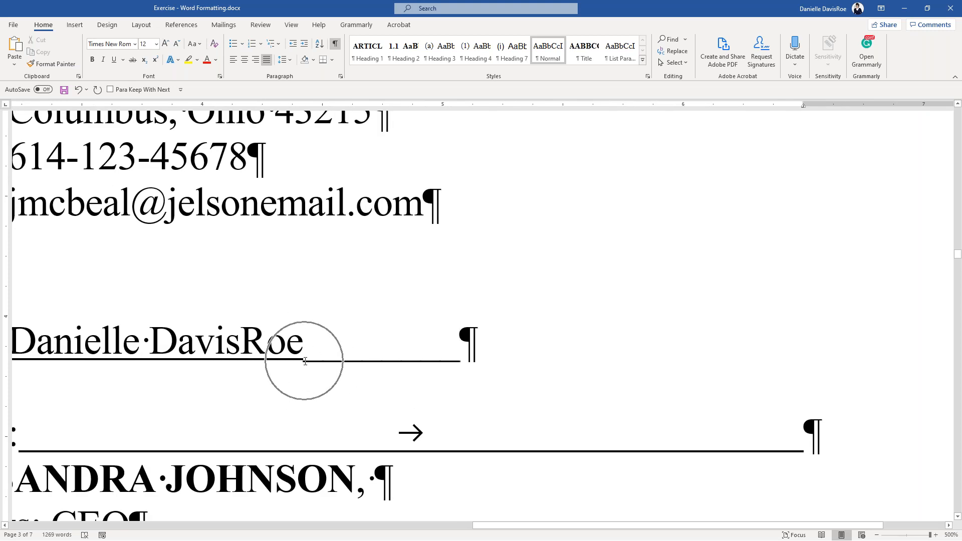
pyautogui.click(305, 361)
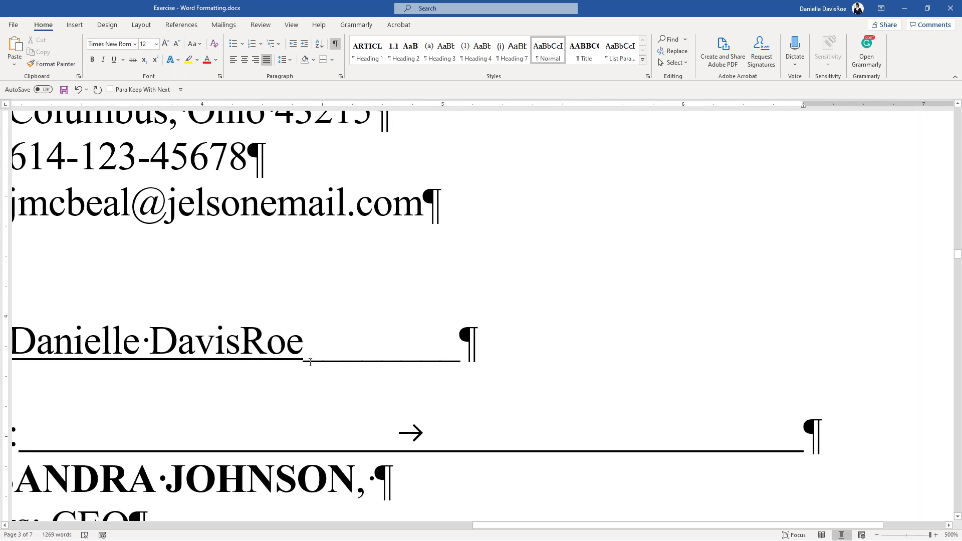
pyautogui.scroll(-14, 305, 361)
pyautogui.scroll(-6, 325, 364)
pyautogui.hotkey('ctrl', 'z')
pyautogui.hotkey('ctrl', 'z')
pyautogui.hotkey('ctrl', 'z')
pyautogui.hotkey('ctrl', 'z')
pyautogui.hotkey('ctrl', 'z')
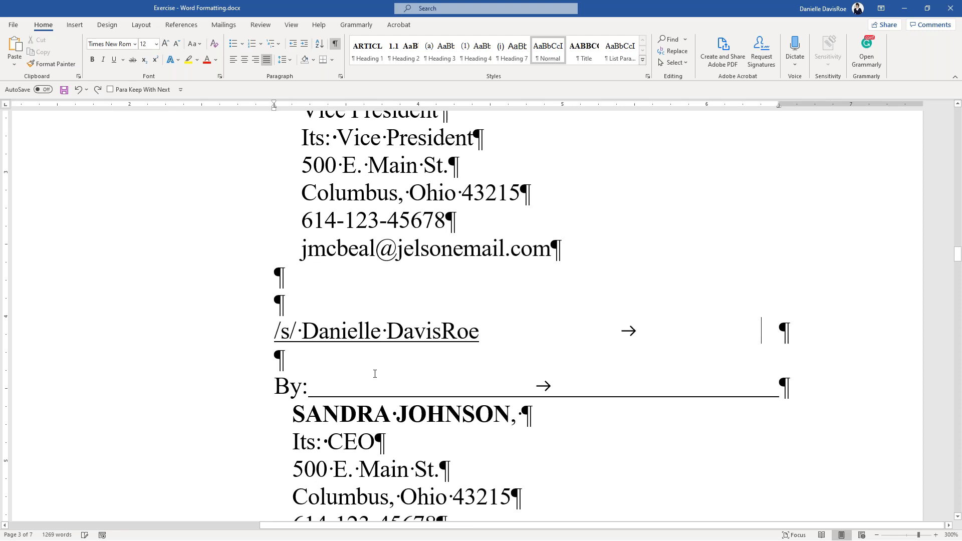
pyautogui.hotkey('ctrl', 'z')
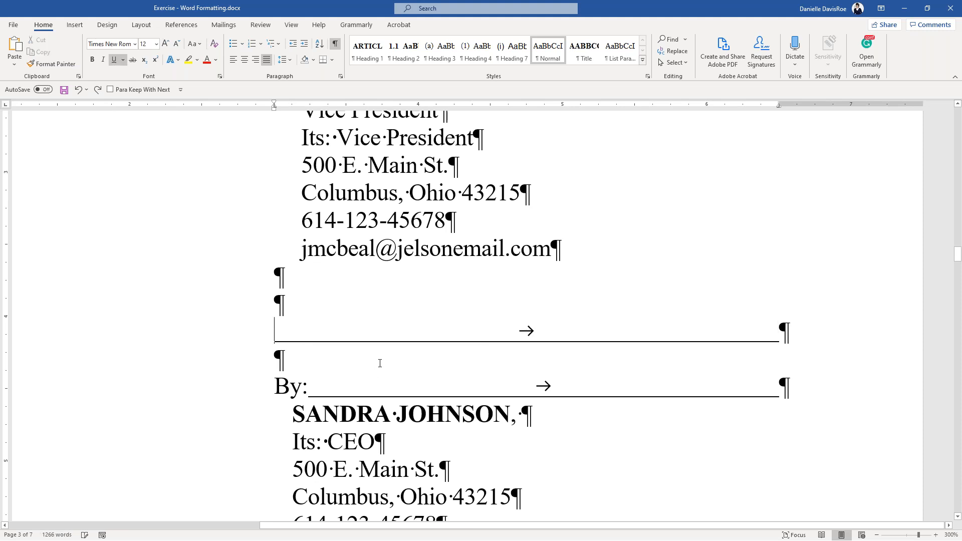
pyautogui.scroll(-1, 381, 360)
pyautogui.scroll(-5, 381, 360)
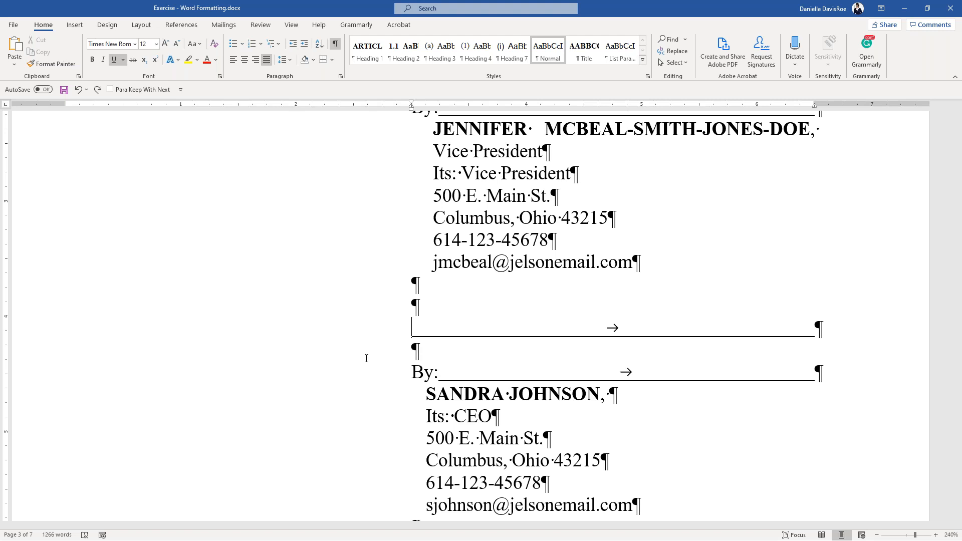
# - Insert a blank paragraph after the Duration text and after the Company purposes paragraph
pyautogui.scroll(20, 366, 358)
pyautogui.scroll(8, 370, 333)
pyautogui.click(787, 312)
pyautogui.press('Return')
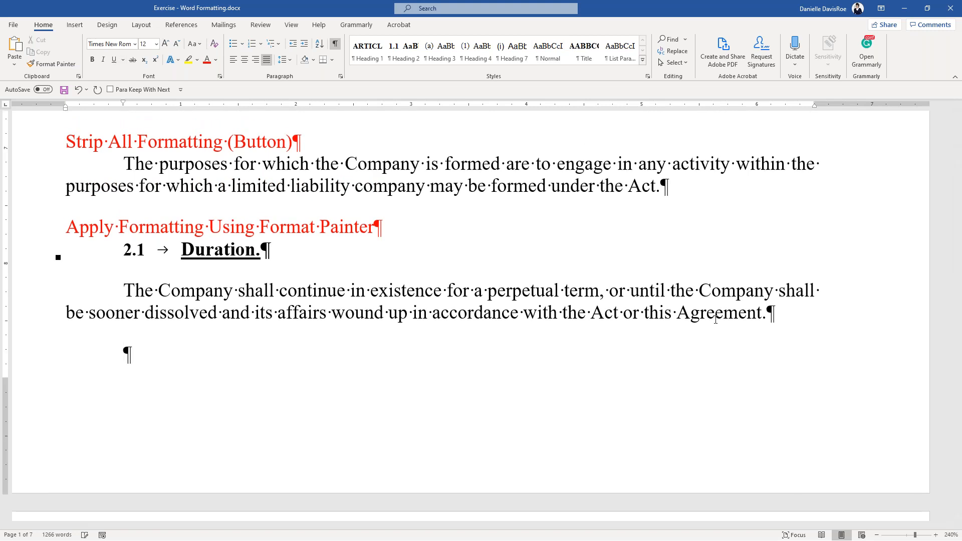
pyautogui.click(663, 182)
pyautogui.press('Return')
pyautogui.press('Return')
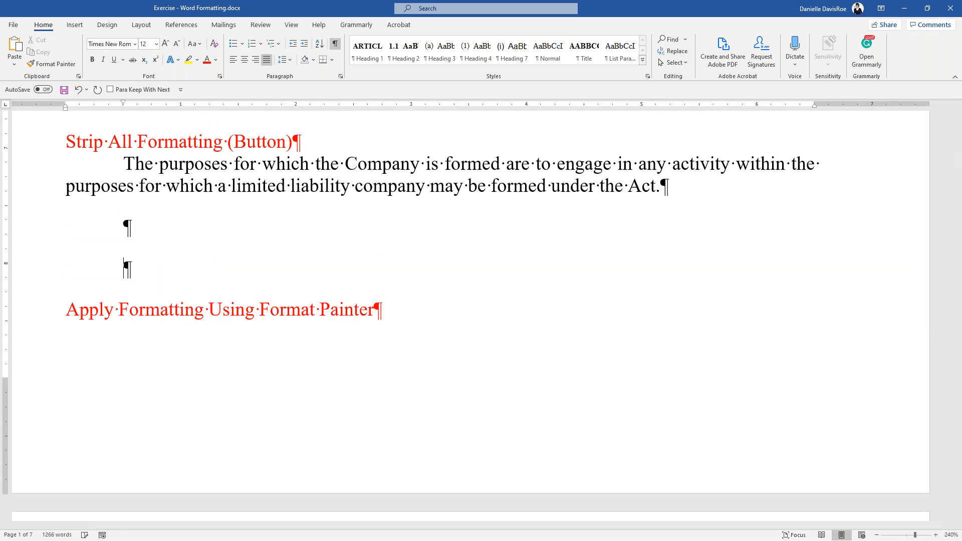
pyautogui.press('BackSpace')
# - Delete the stray empty paragraph above the 2.2 Offices and Resident Agent heading
pyautogui.scroll(1, 240, 275)
pyautogui.scroll(-7, 240, 275)
pyautogui.doubleClick(119, 299)
pyautogui.moveTo(123, 298); pyautogui.dragTo(140, 297)
pyautogui.press('Delete')
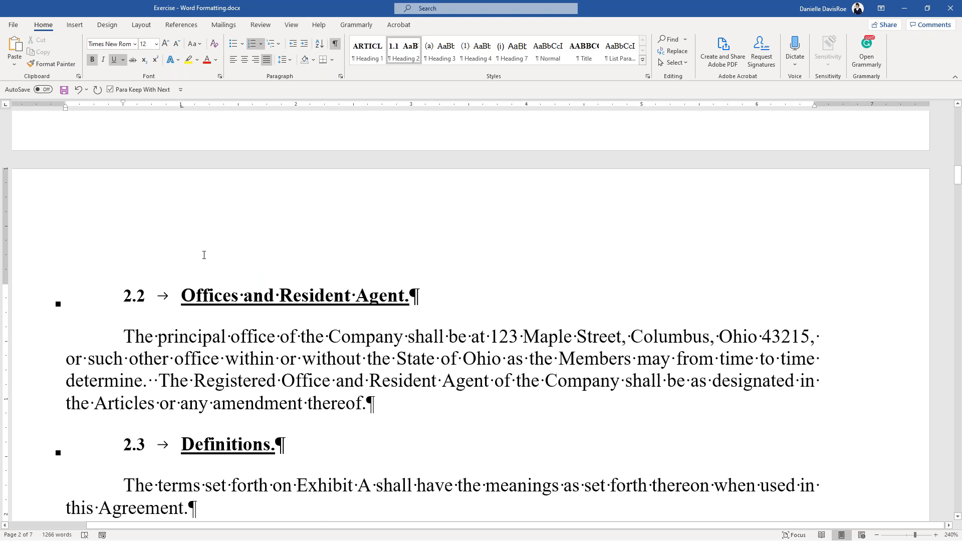
pyautogui.scroll(5, 203, 255)
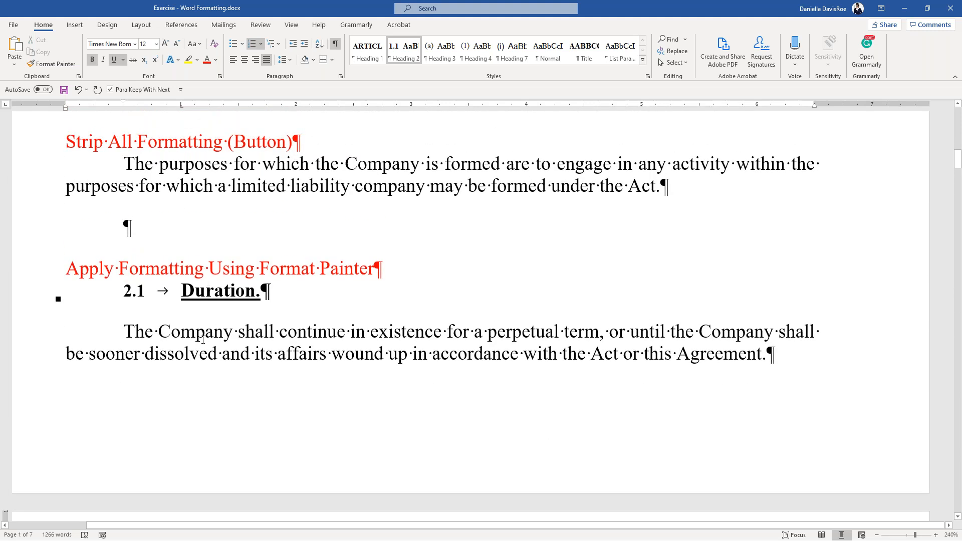